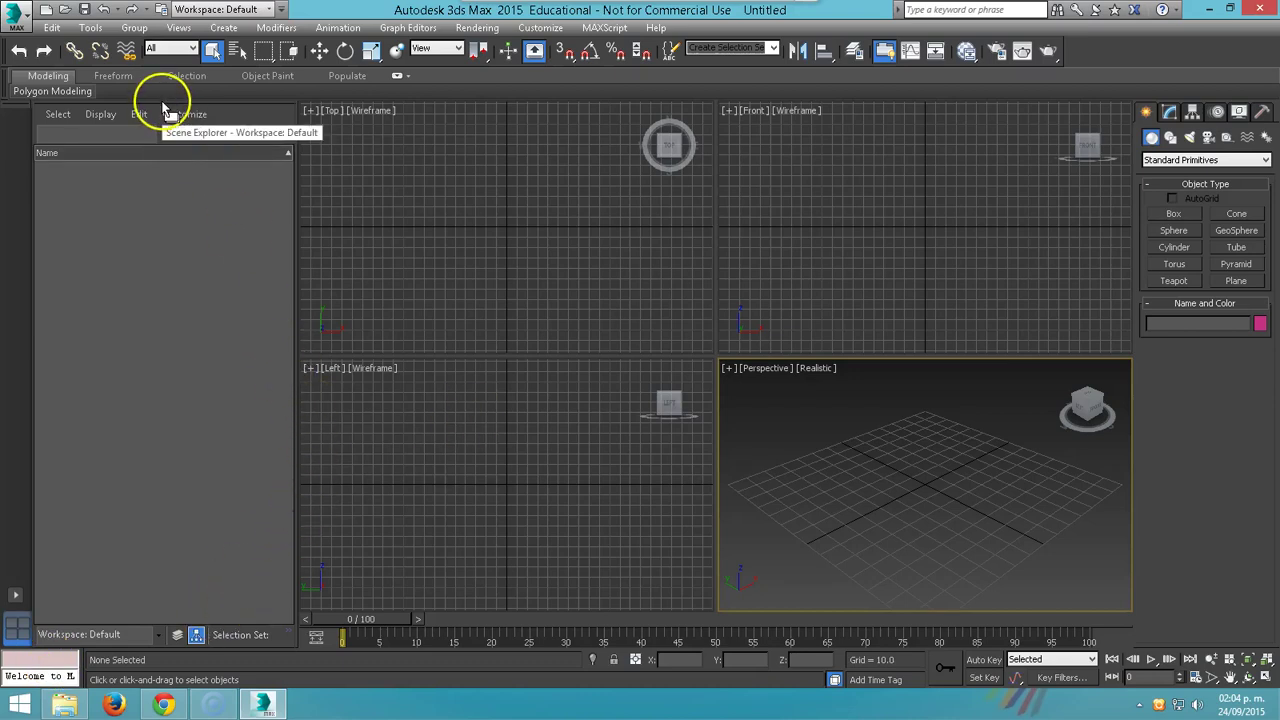
Undock and close the Scene Explorer so the four viewports fill the workspace
left_click_drag(160, 102, 497, 180)
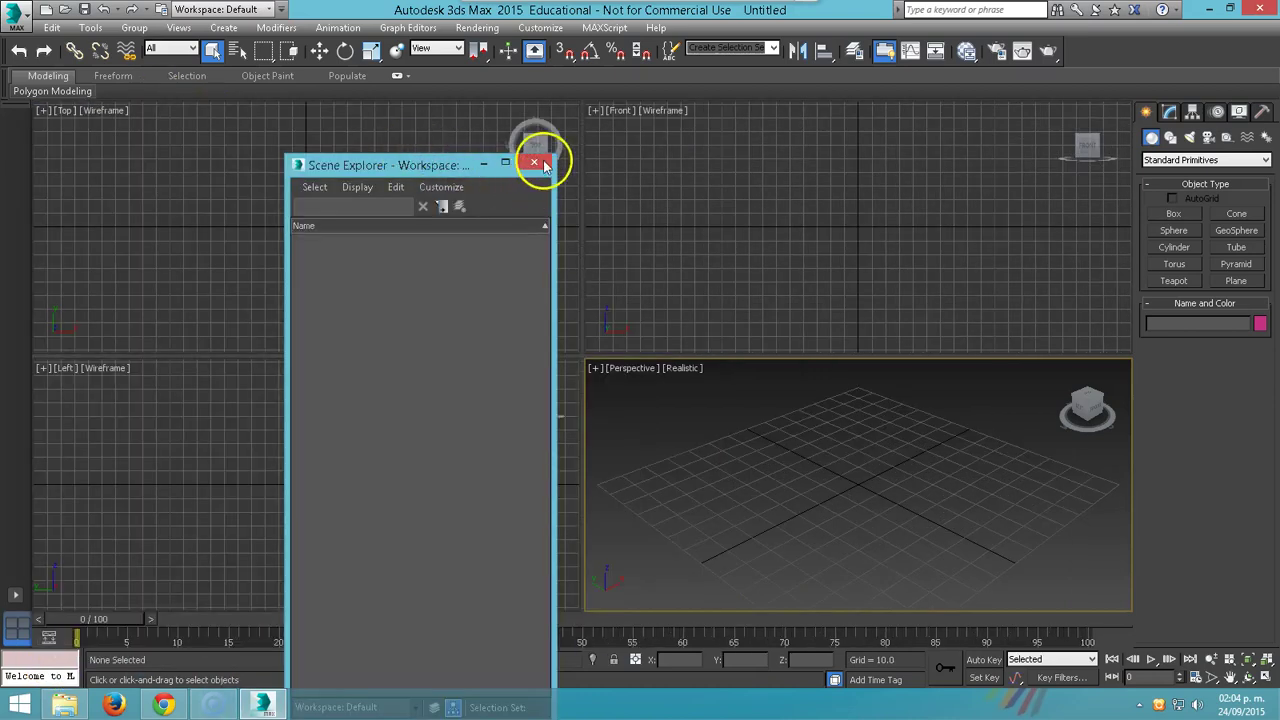
left_click(538, 162)
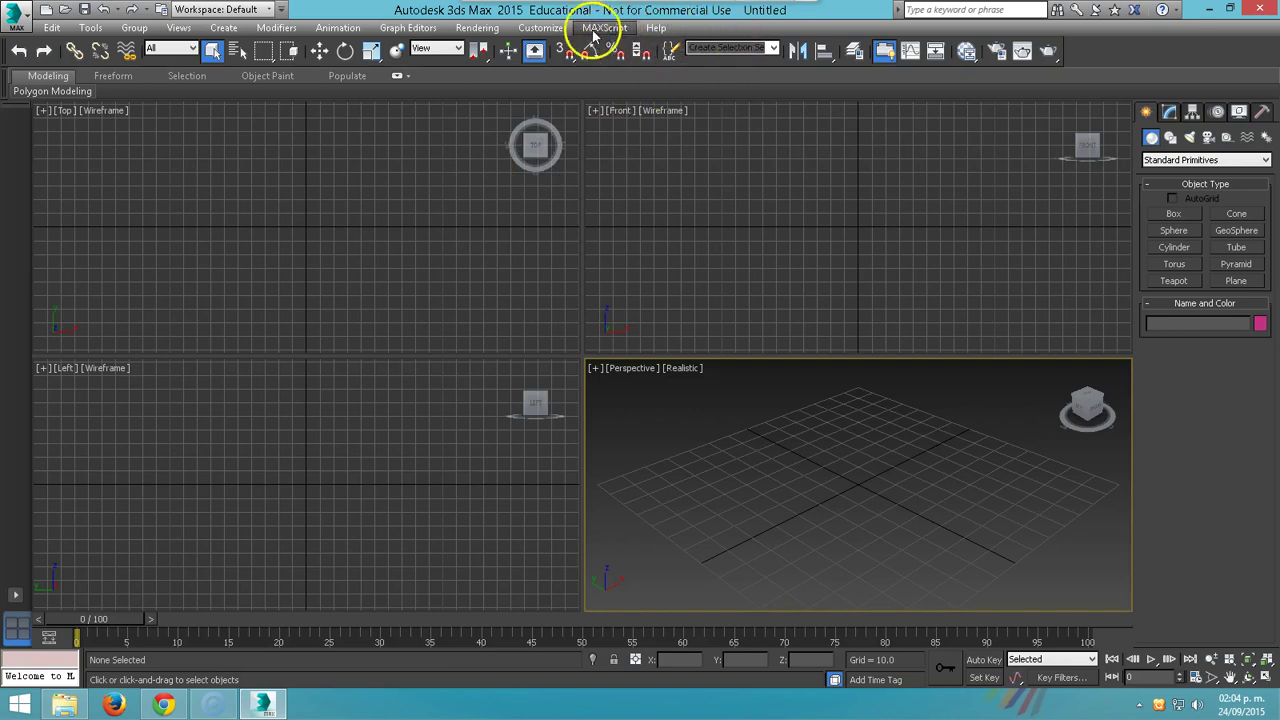
left_click(540, 28)
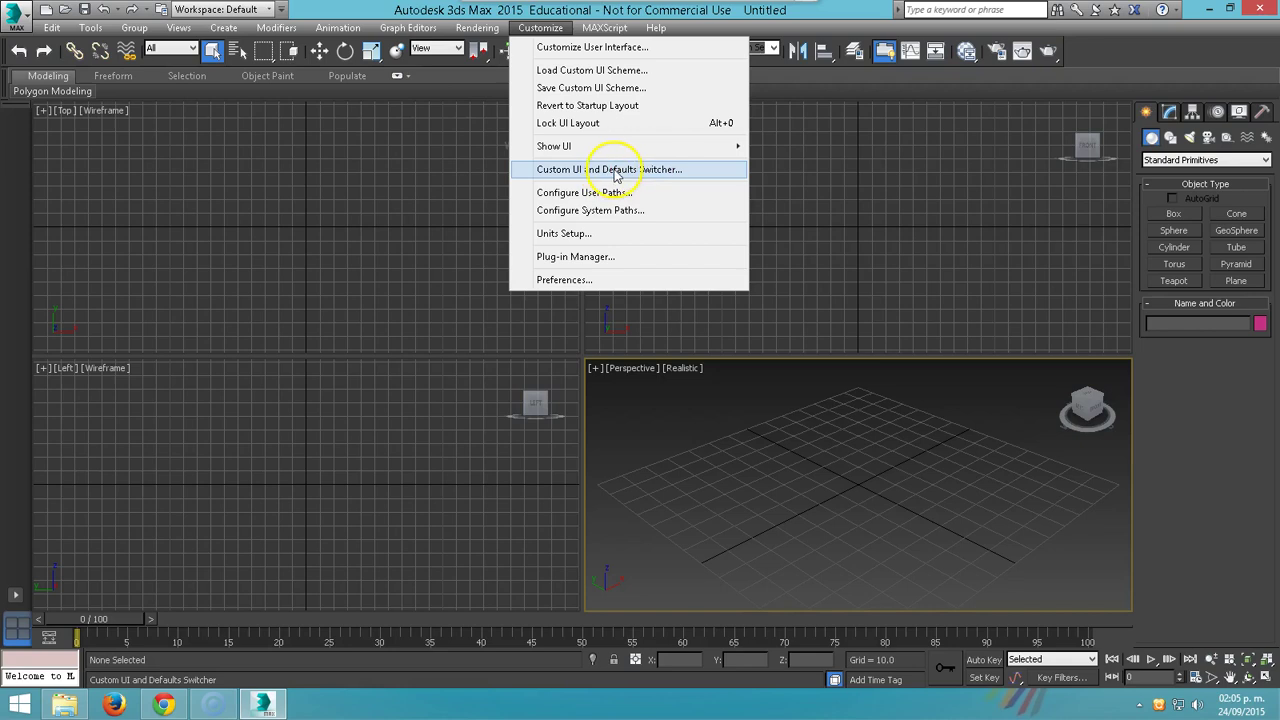
Apply the ame-light UI scheme through the Custom UI and Defaults Switcher
left_click(650, 172)
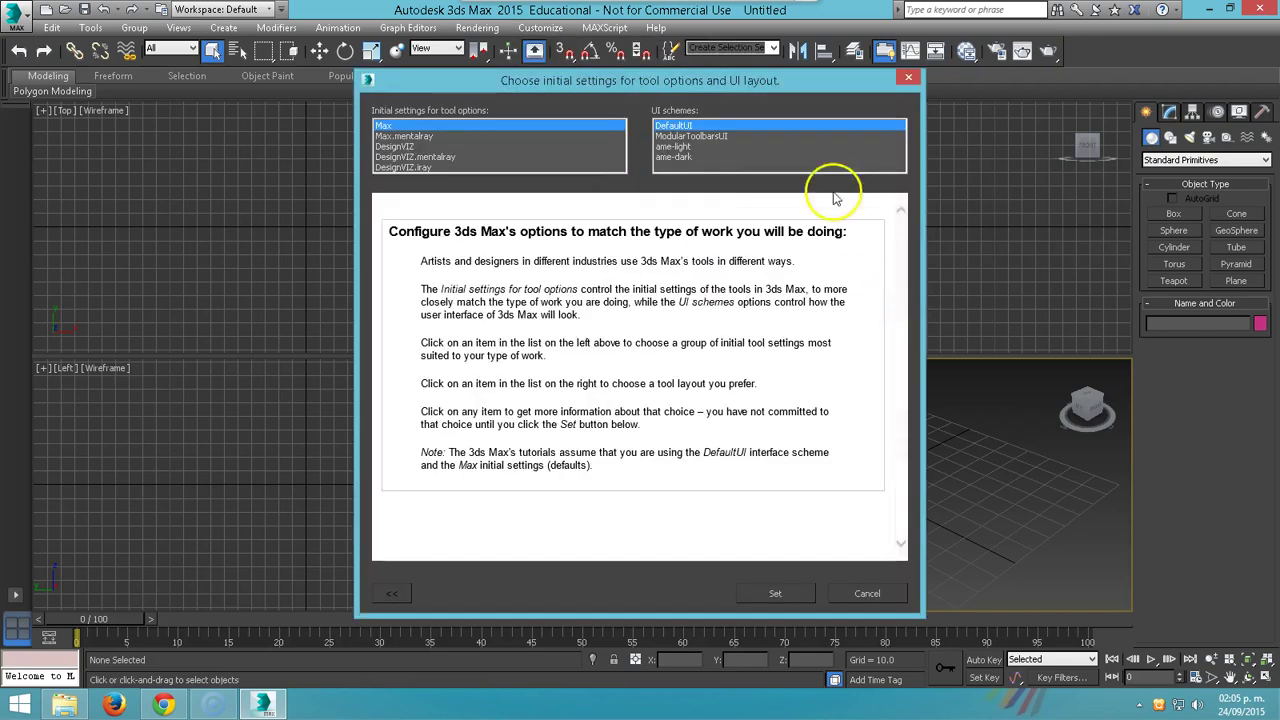
left_click(678, 148)
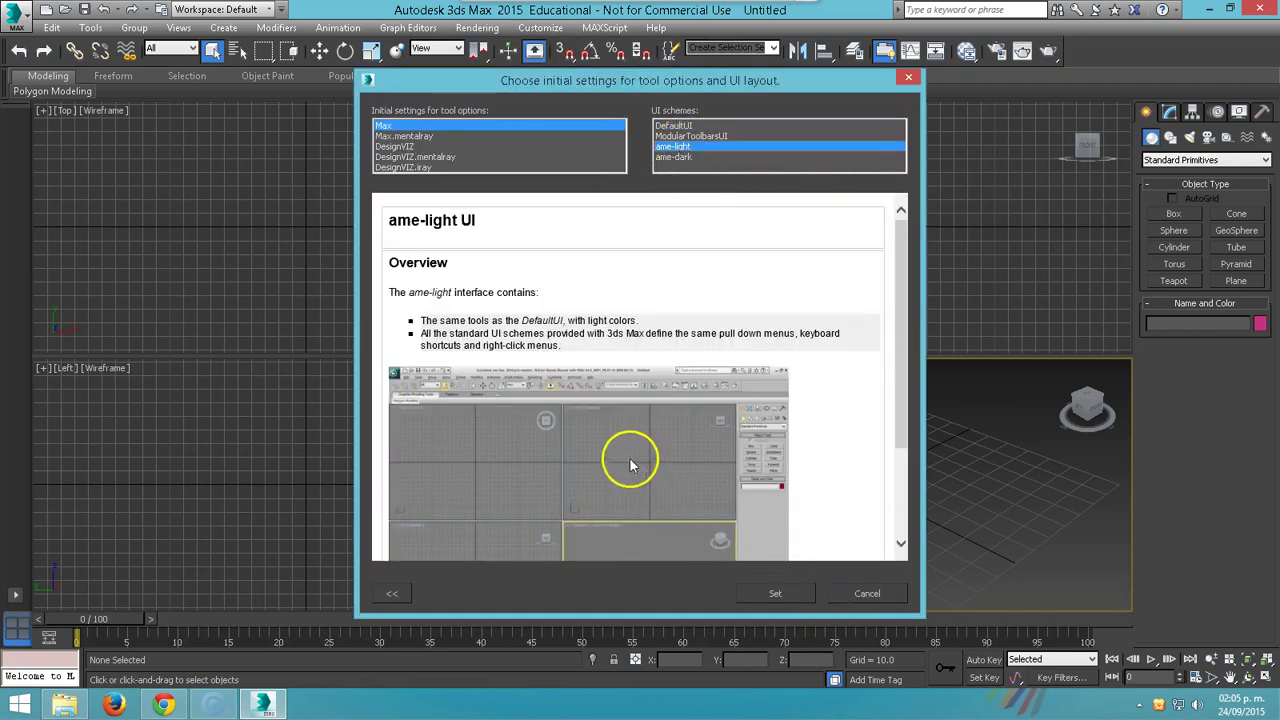
left_click(780, 595)
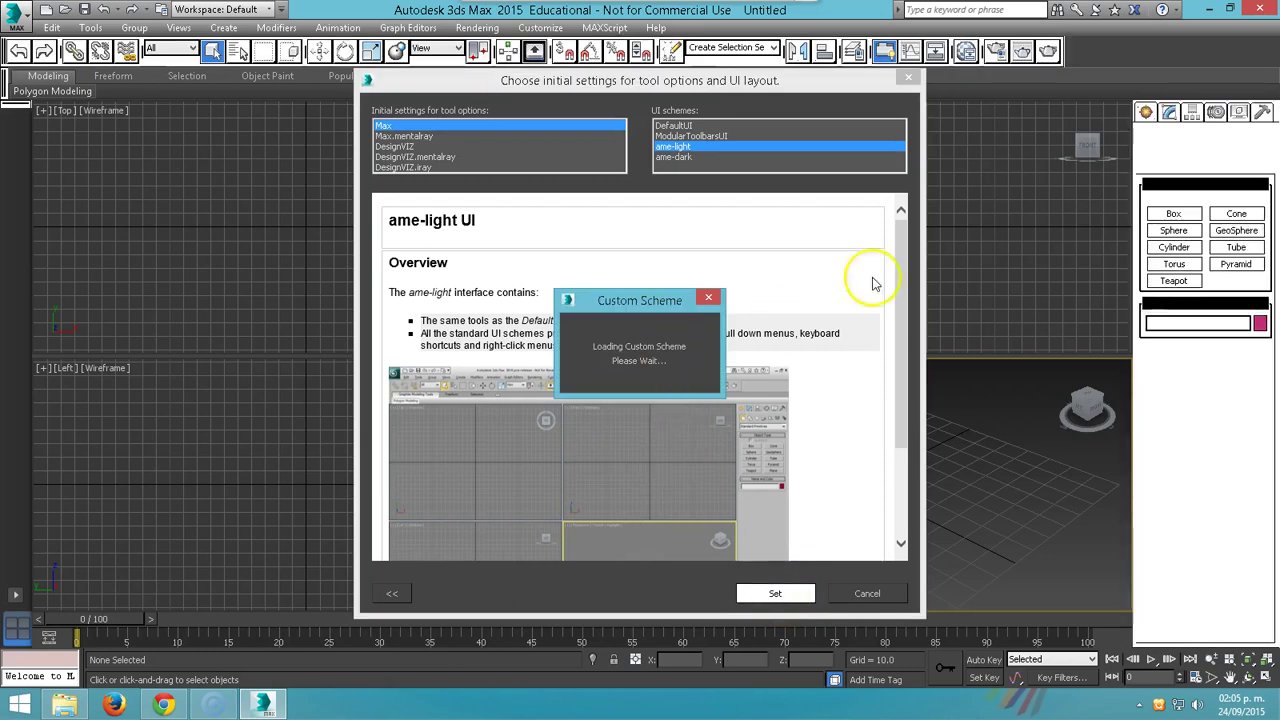
left_click(997, 162)
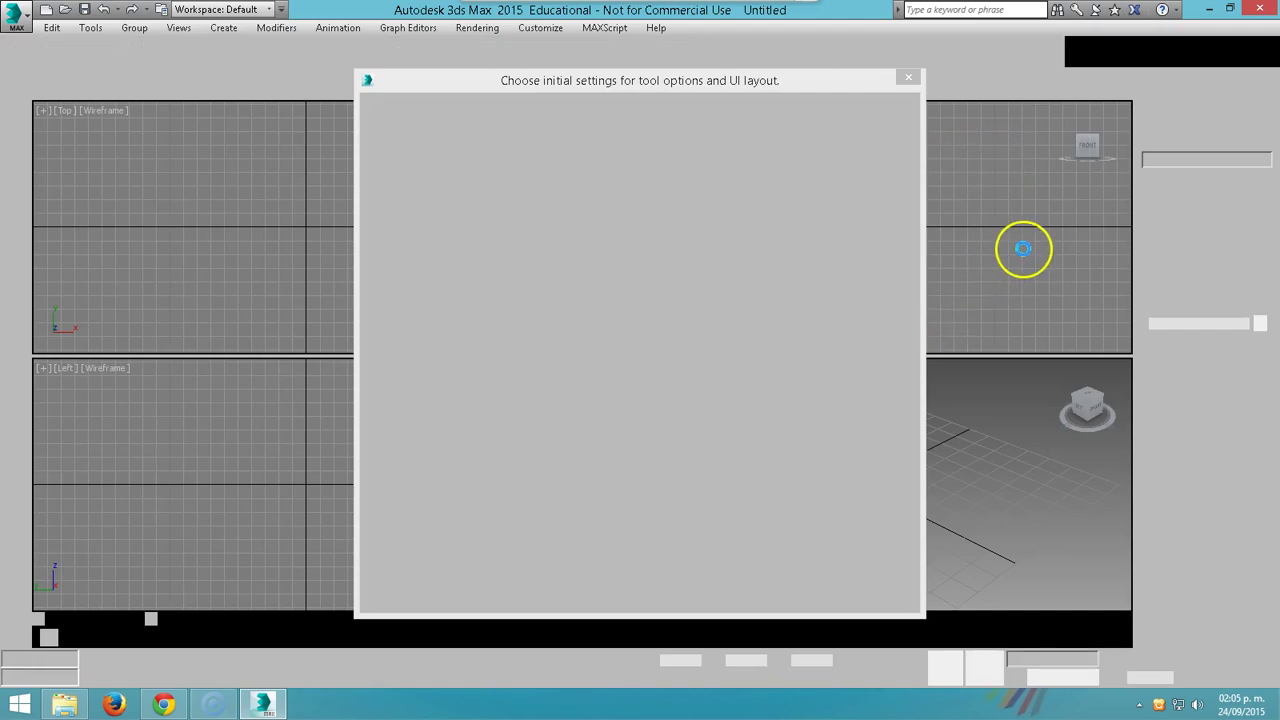
left_click(825, 418)
Cycle through the viewports and leave the Front viewport active
left_click(358, 220)
left_click(765, 223)
left_click(437, 430)
left_click(645, 478)
left_click(500, 316)
left_click(796, 248)
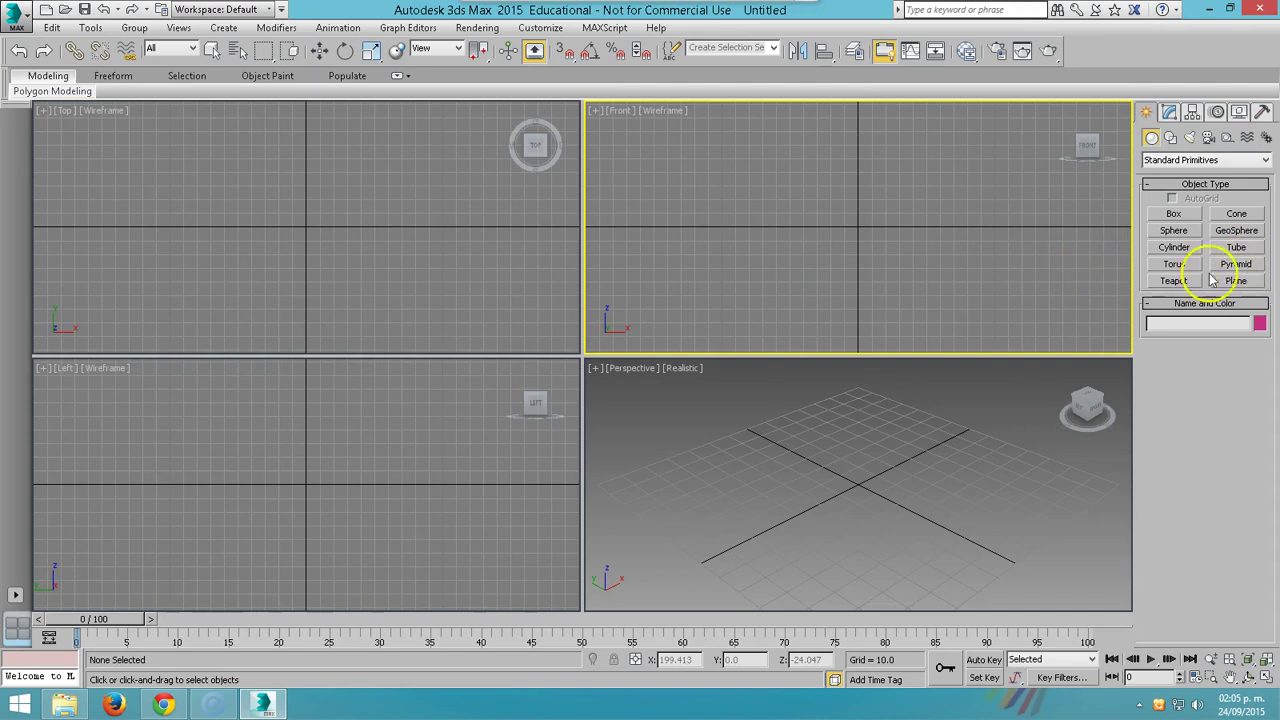
Draw a floor box in the Top viewport and set it to Length 130, Width 270, Height -3
left_click(1176, 216)
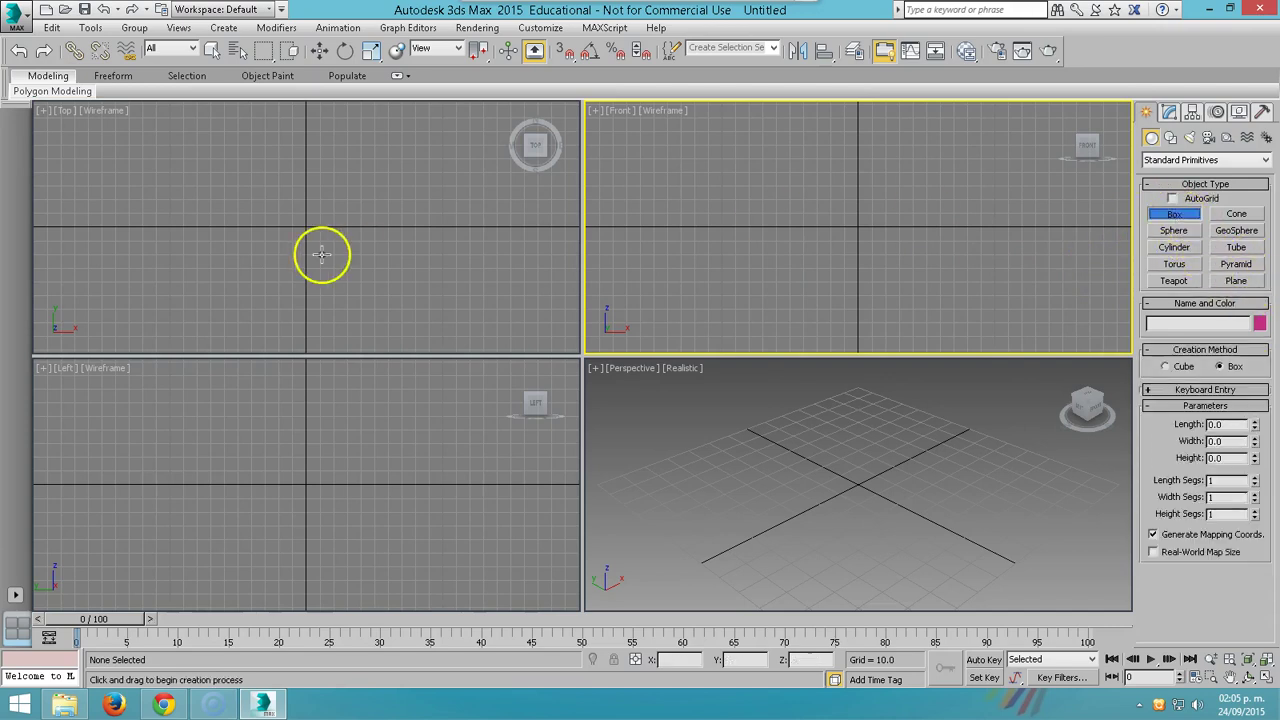
mouse_move(106, 144)
left_mouse_down()
mouse_move(267, 267)
mouse_move(476, 315)
left_mouse_up()
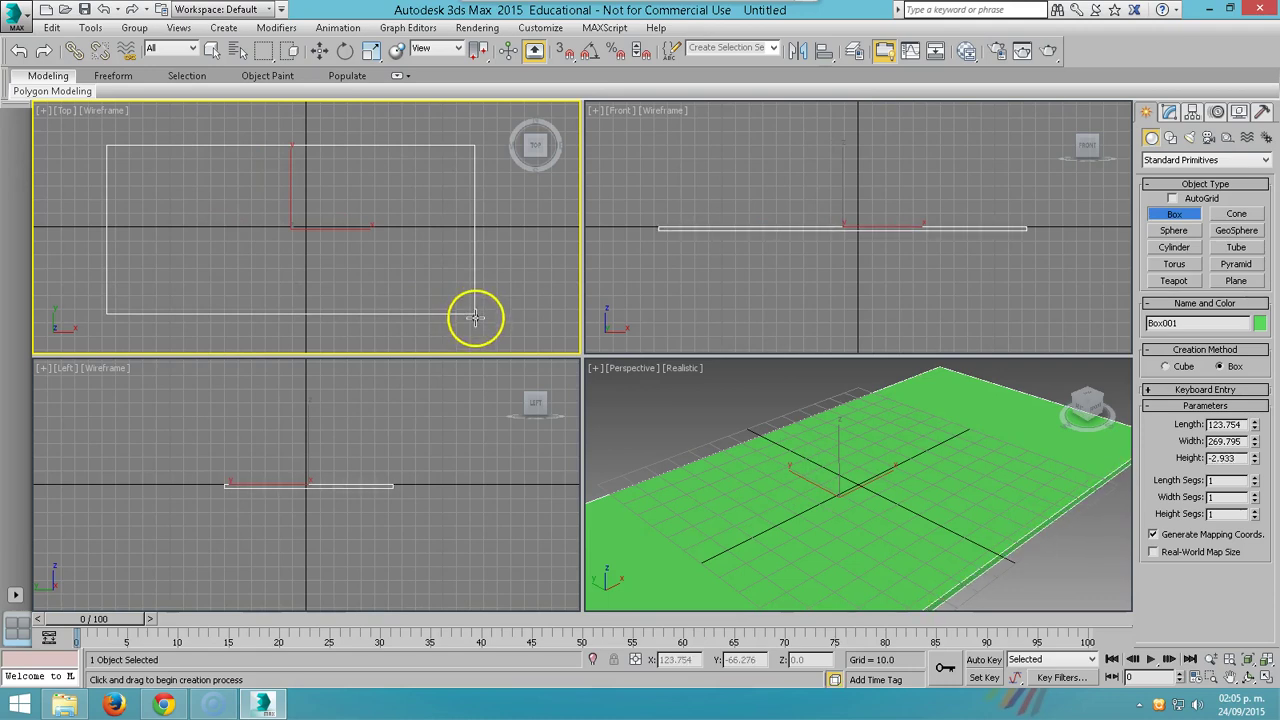
left_click(476, 318)
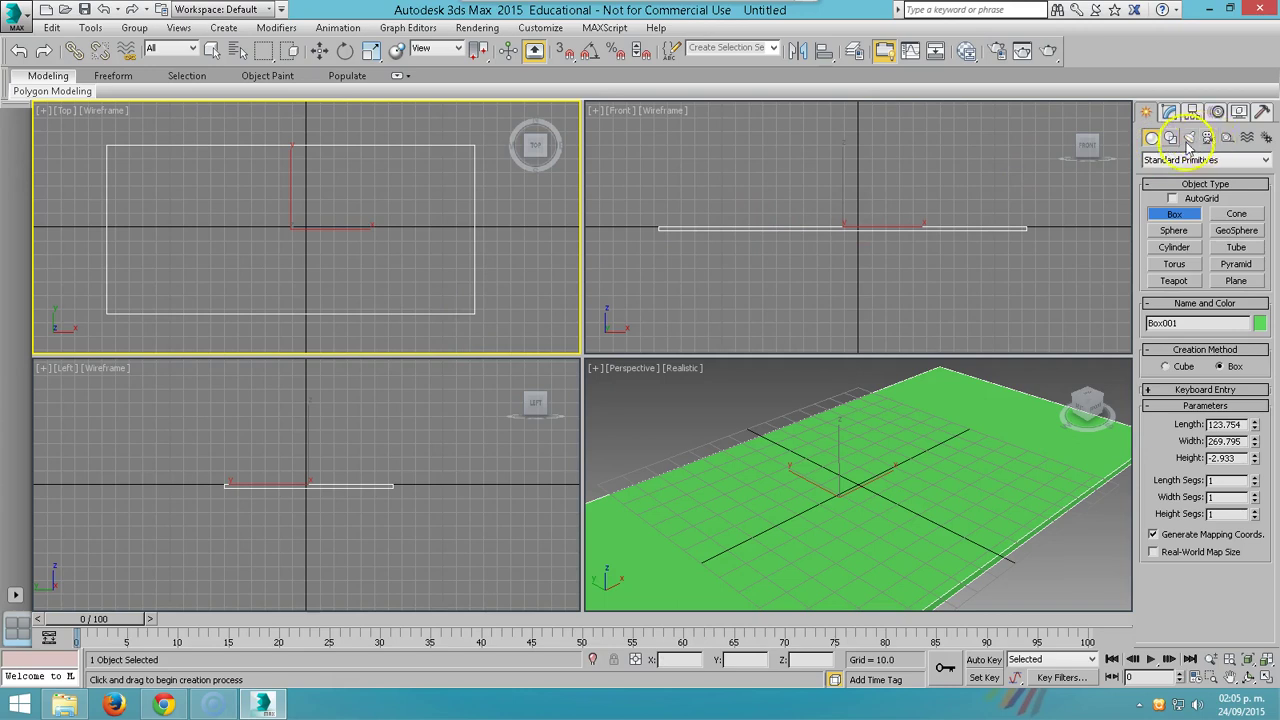
left_click(1170, 113)
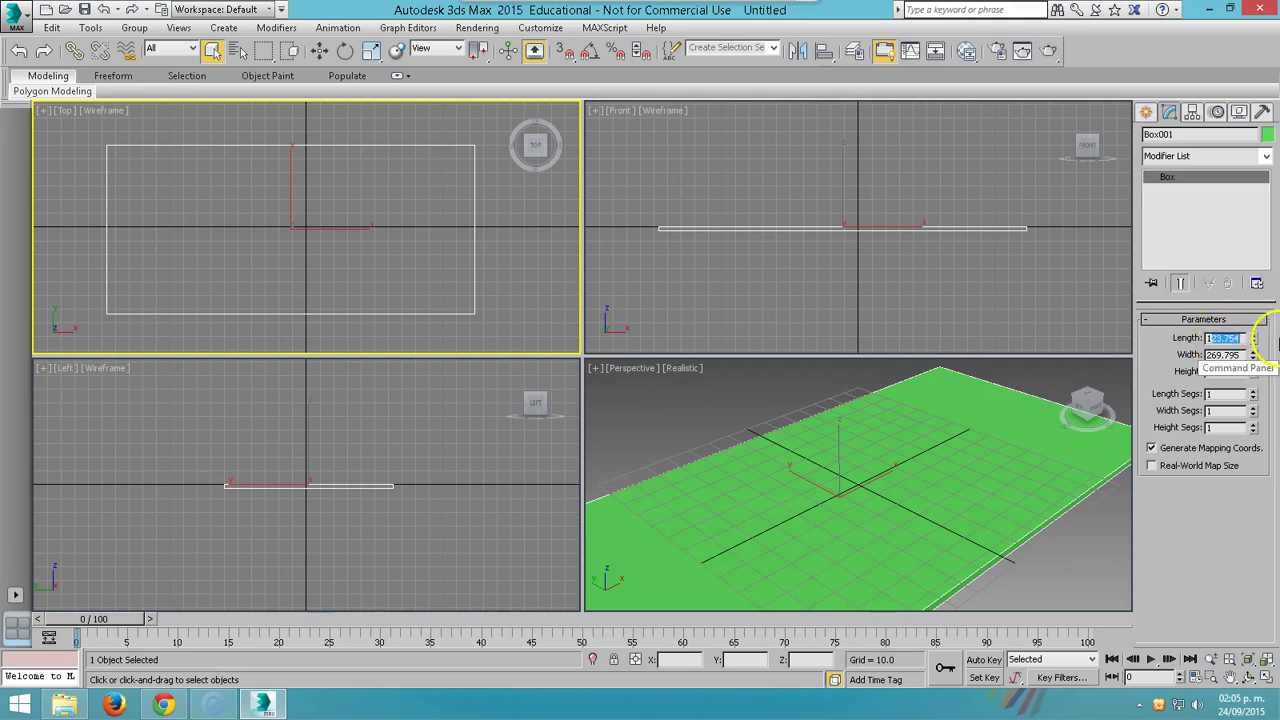
type("130")
key("Tab")
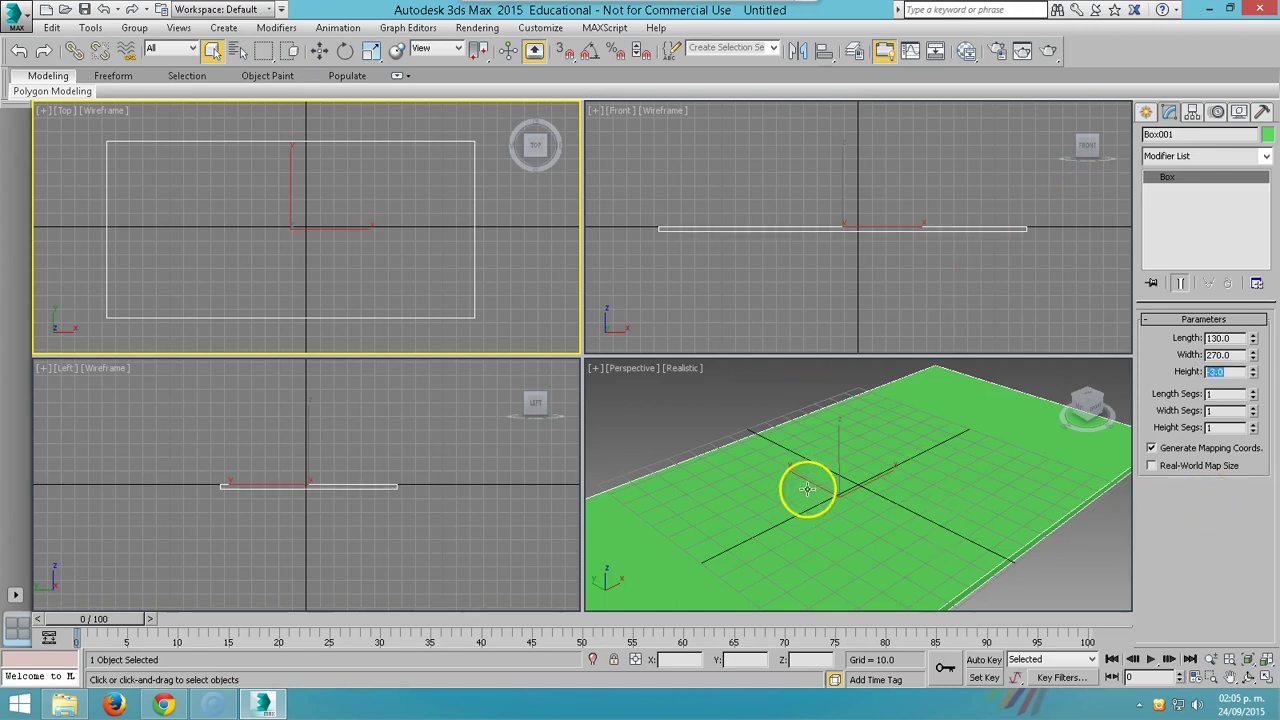
right_click(728, 263)
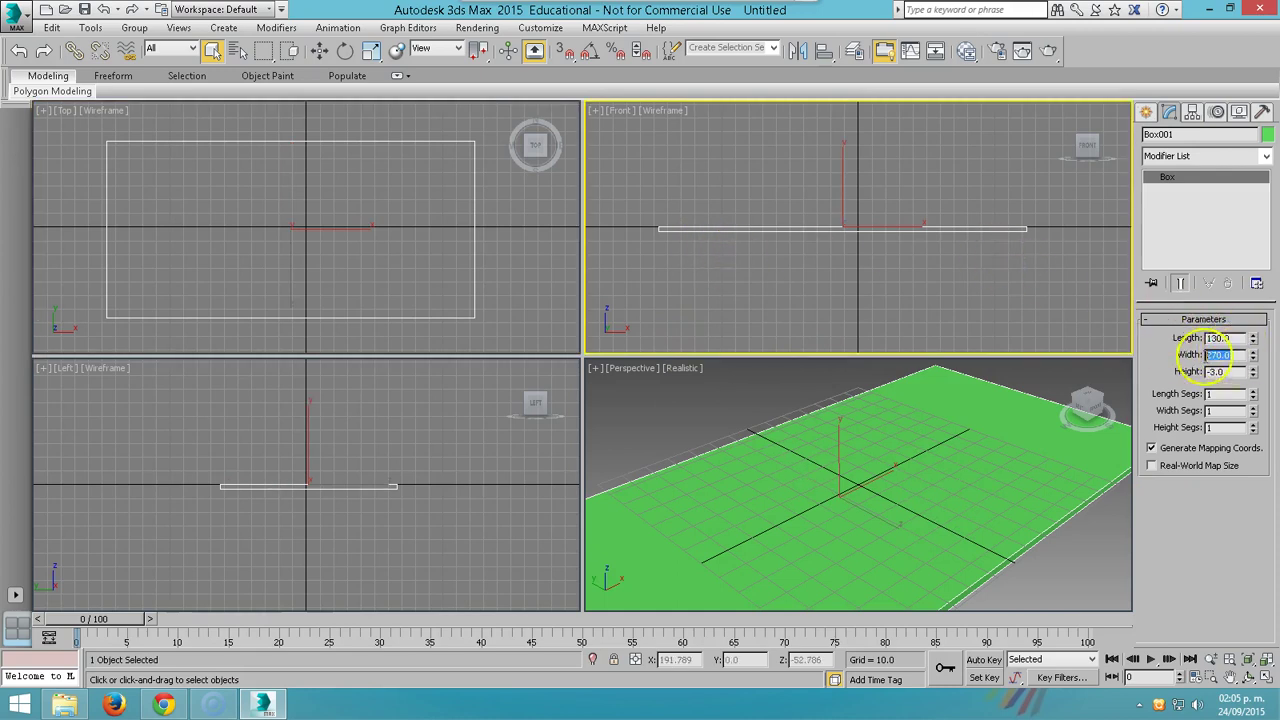
left_click(1215, 371)
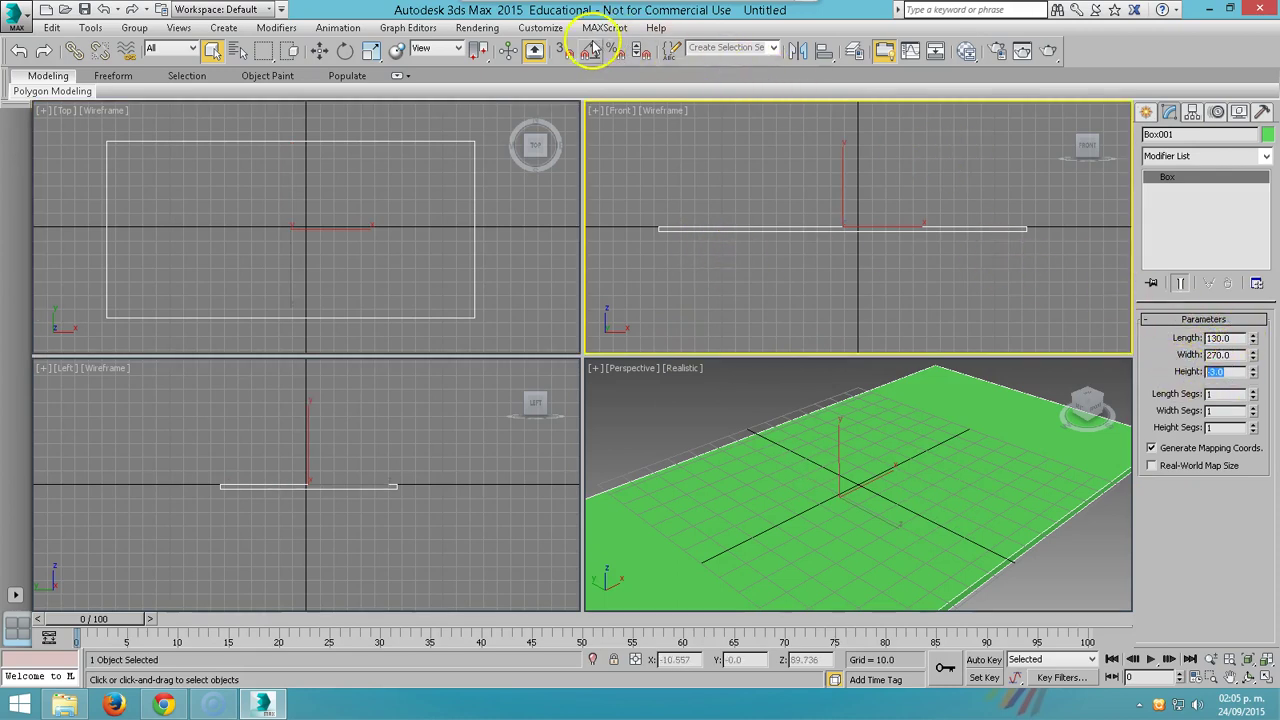
Set the display unit scale to Metric meters in Units Setup
left_click(541, 28)
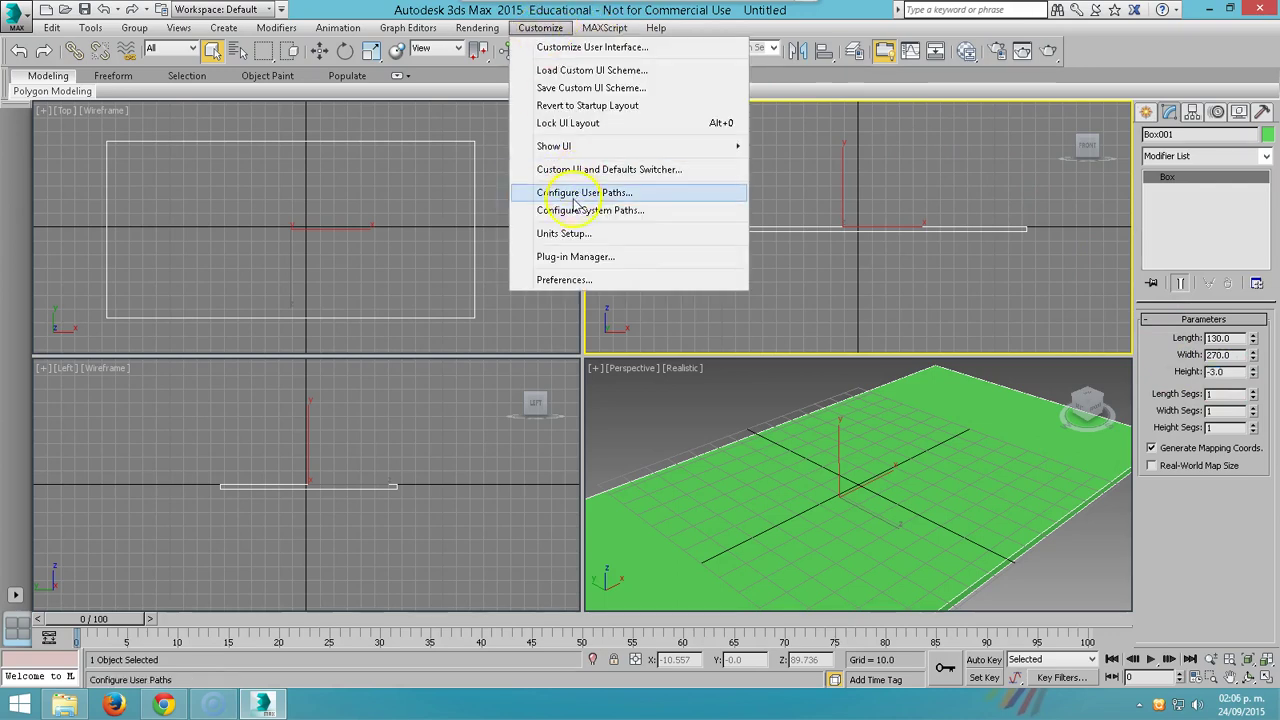
left_click(570, 234)
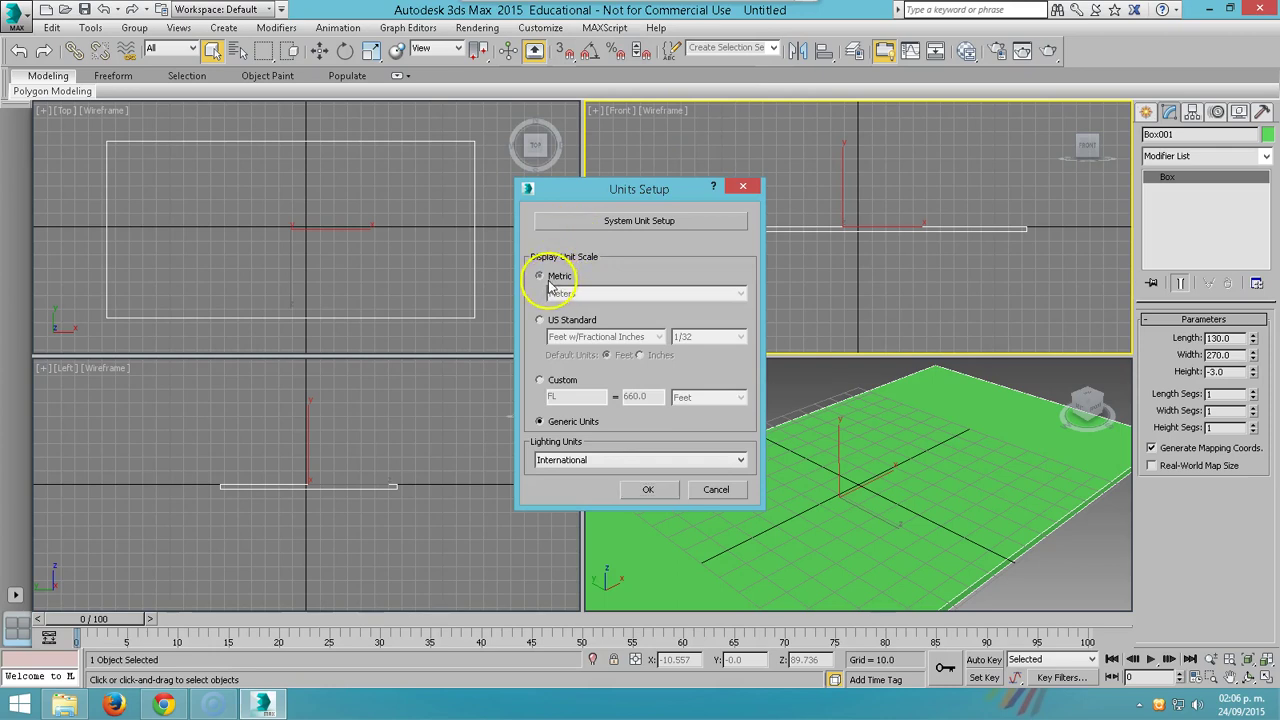
left_click(586, 293)
left_click(590, 307)
left_click(592, 295)
left_click(570, 318)
left_click(588, 293)
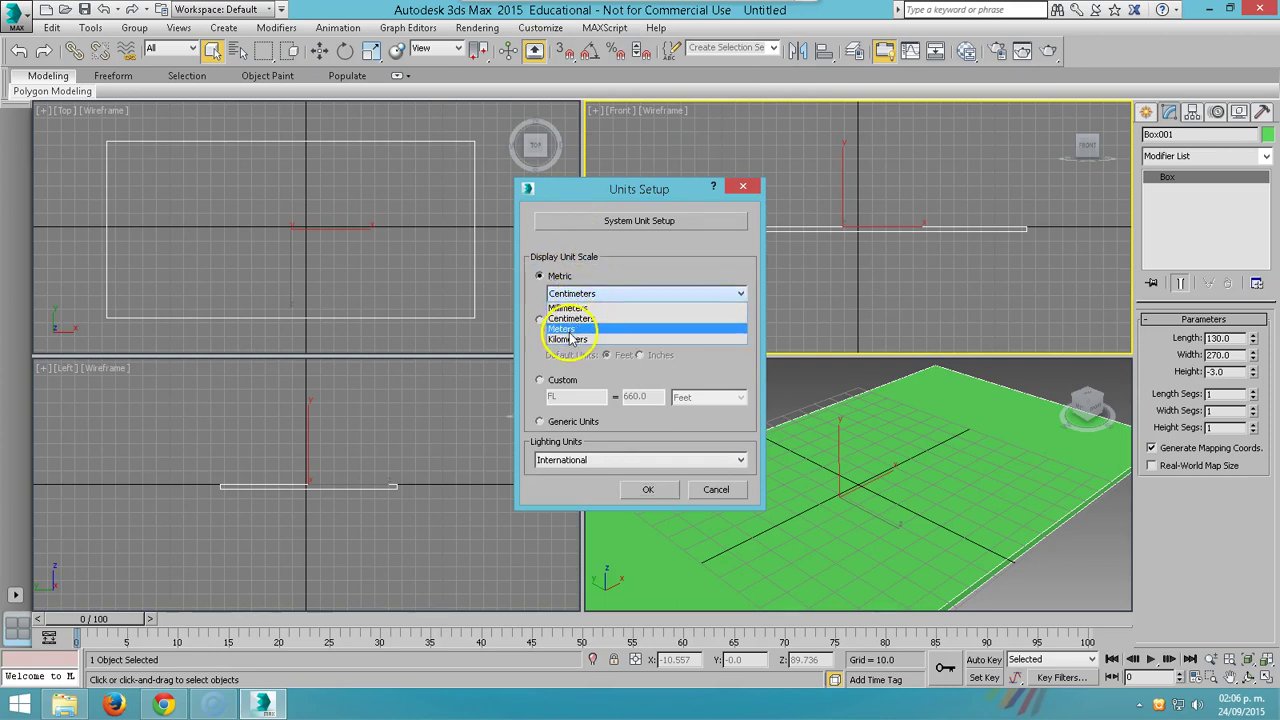
left_click(570, 329)
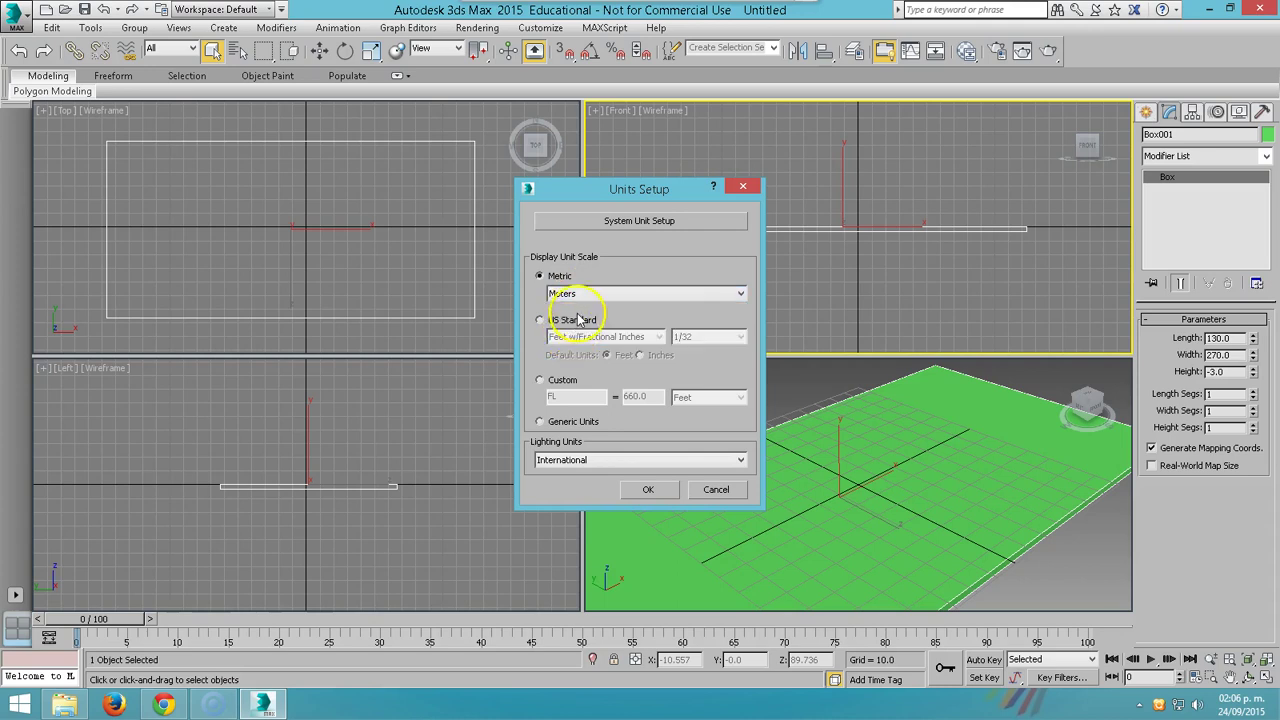
left_click(647, 491)
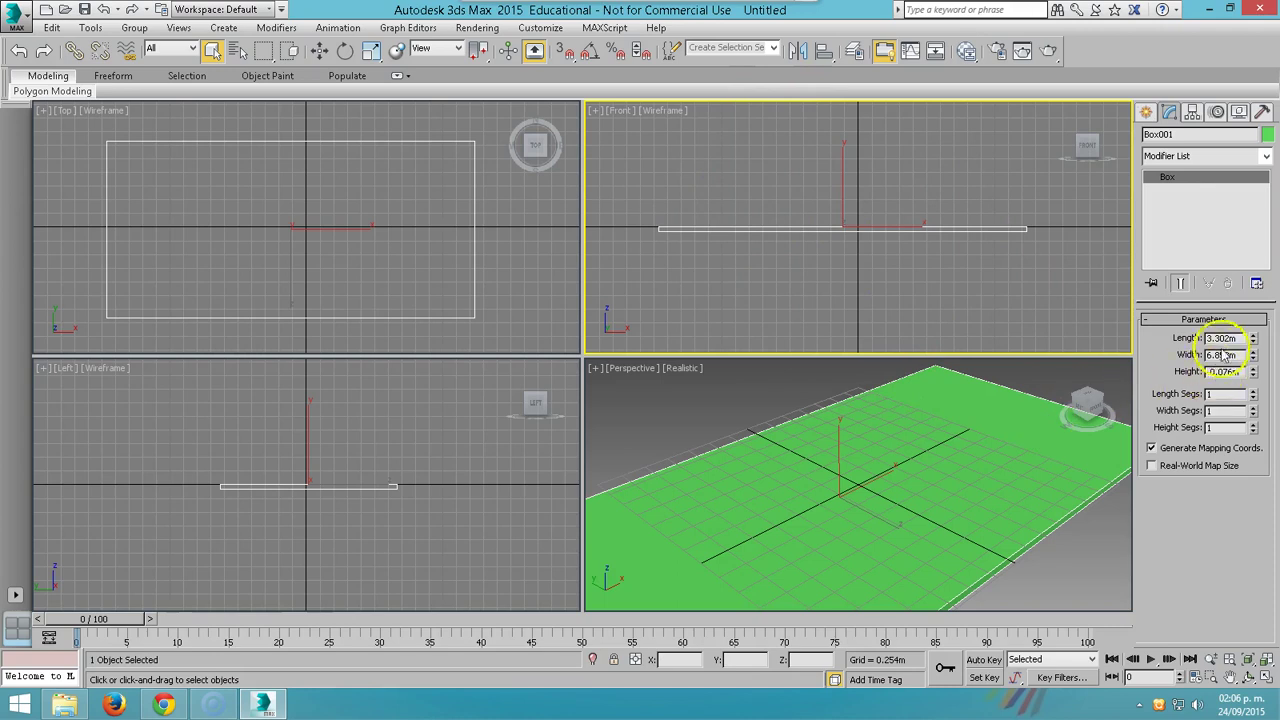
Resize Box001 to 3 m long, 7 m wide and -0.1 m high
left_click_drag(1214, 337, 1225, 338)
type("3m")
left_click(1209, 363)
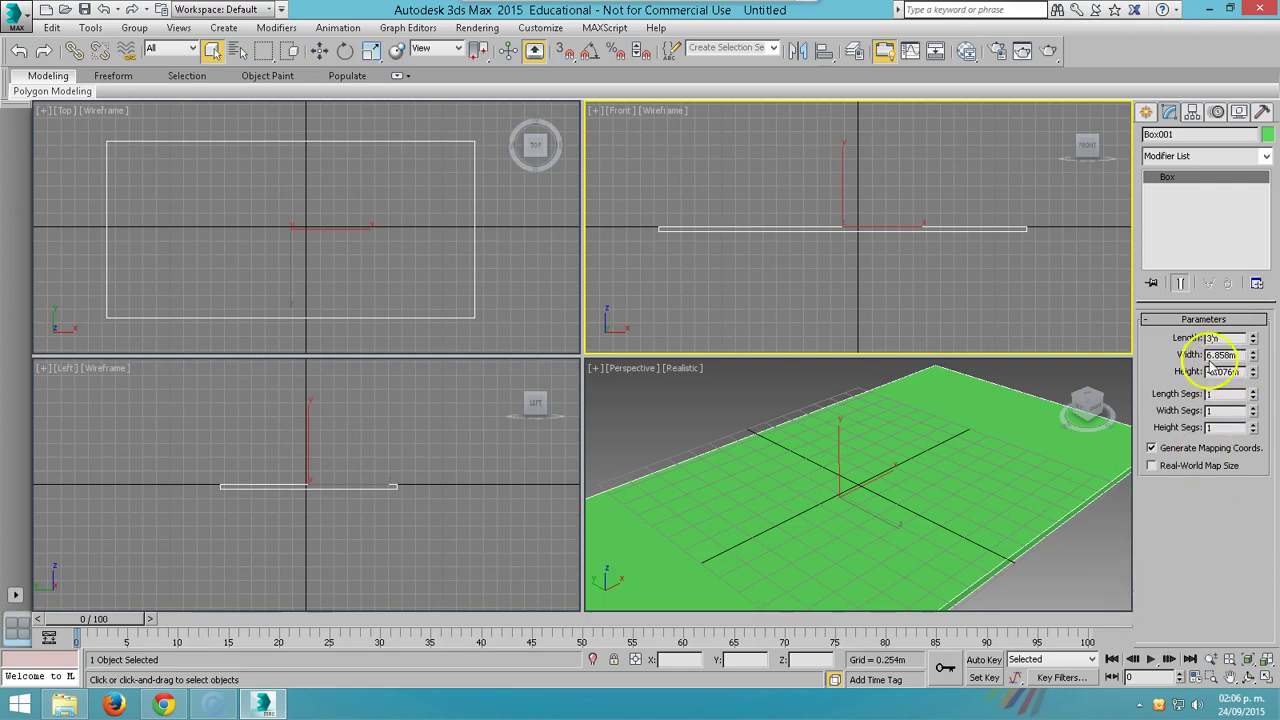
left_click_drag(1208, 355, 1220, 355)
type("7m")
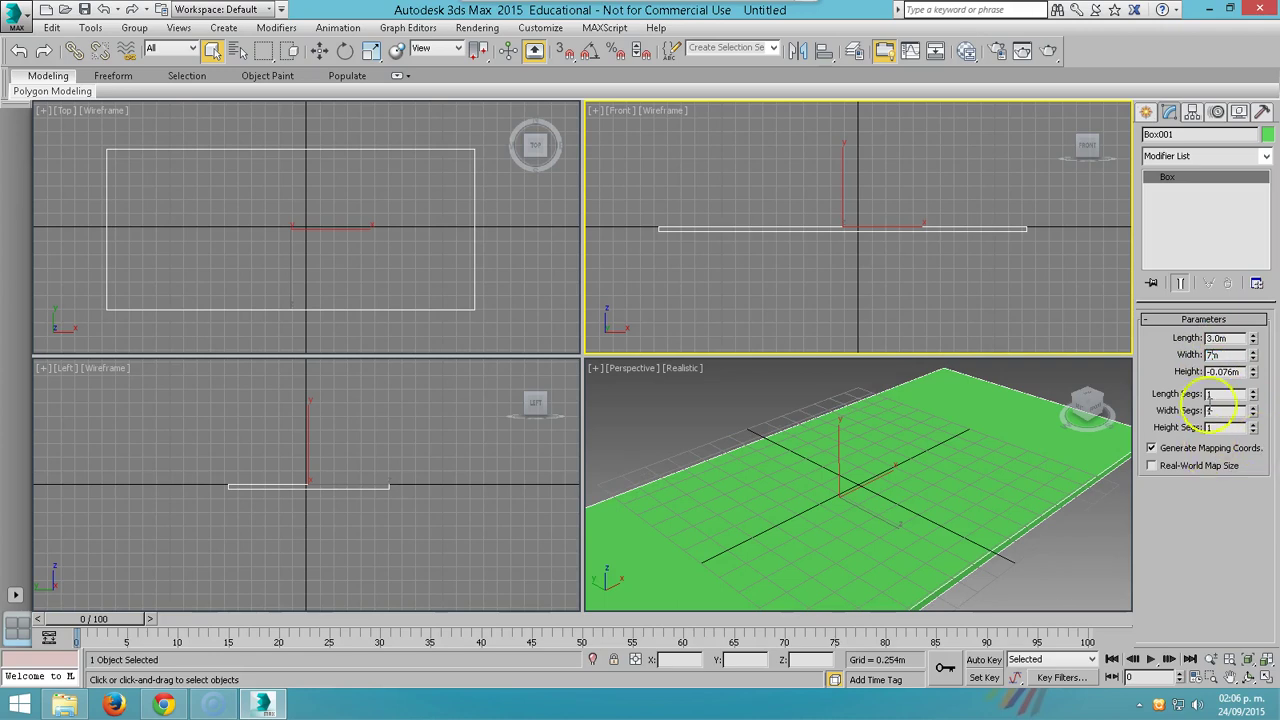
left_click(1209, 372)
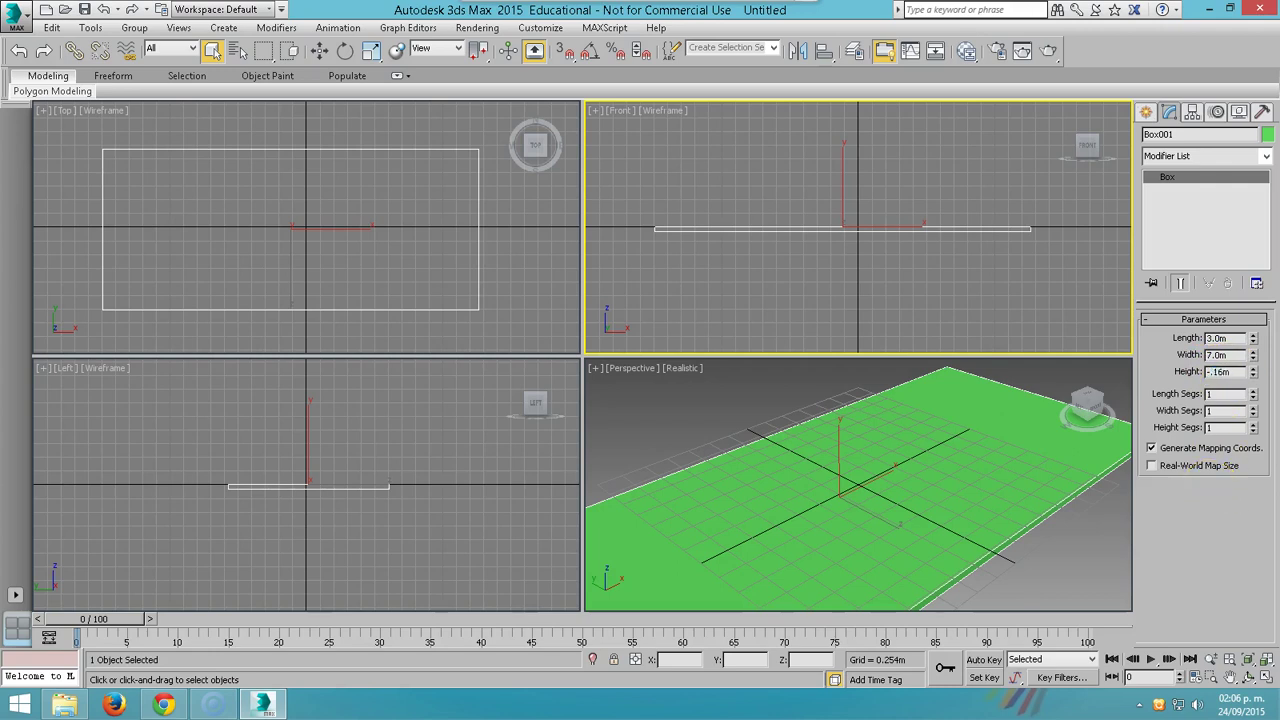
key("Return")
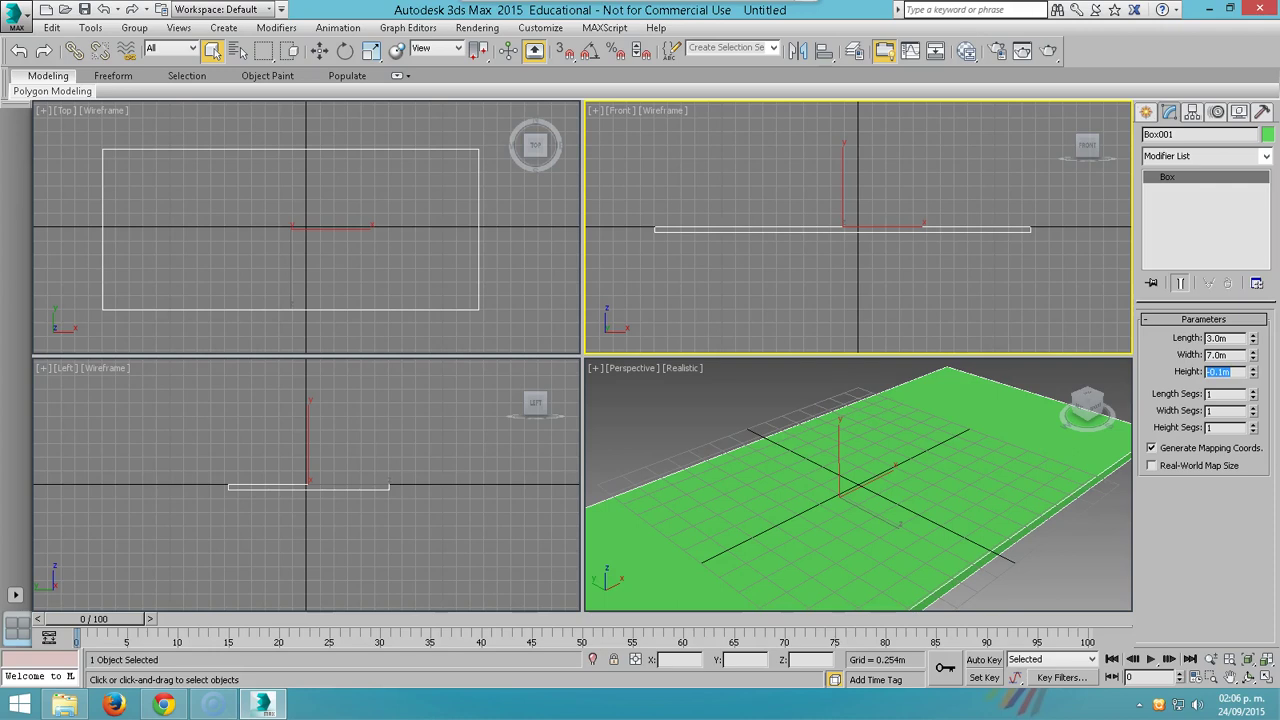
Switch to the Move tool and return to the Create panel
right_click(971, 263)
left_click(1007, 283)
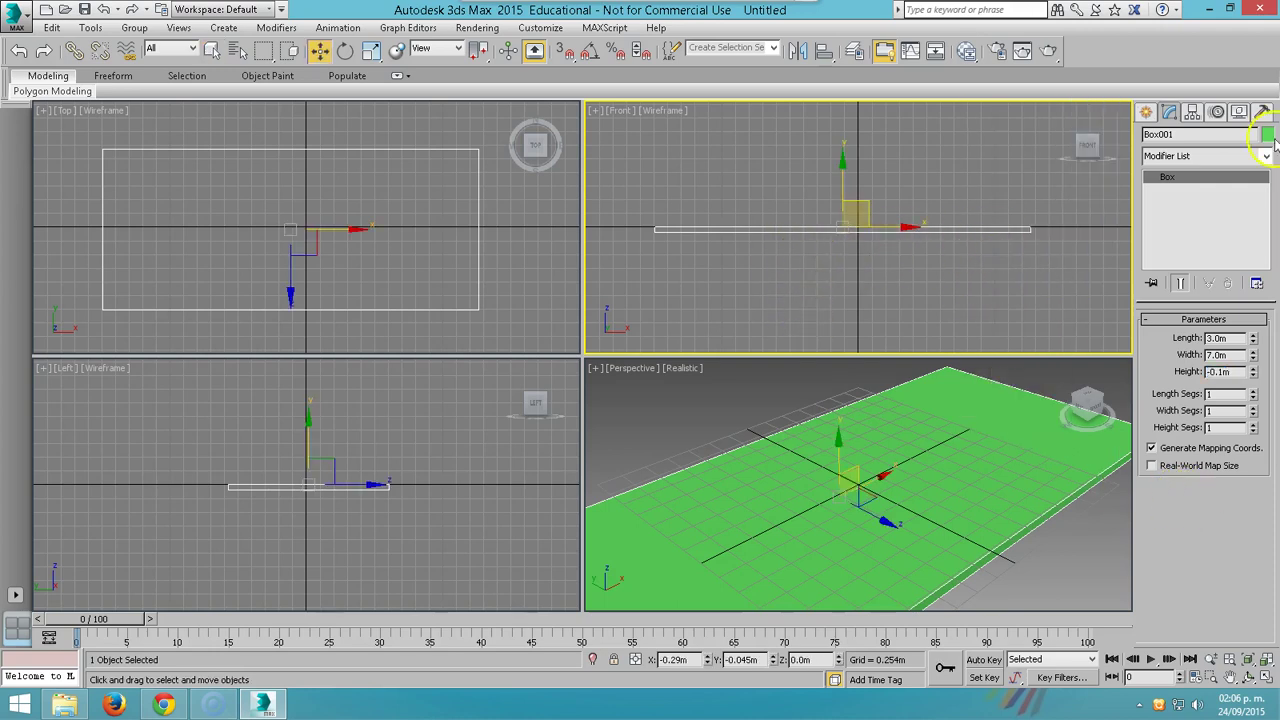
left_click(1147, 112)
Place a small sphere and a 0.79 m tall cylinder on the floor
left_click(1173, 213)
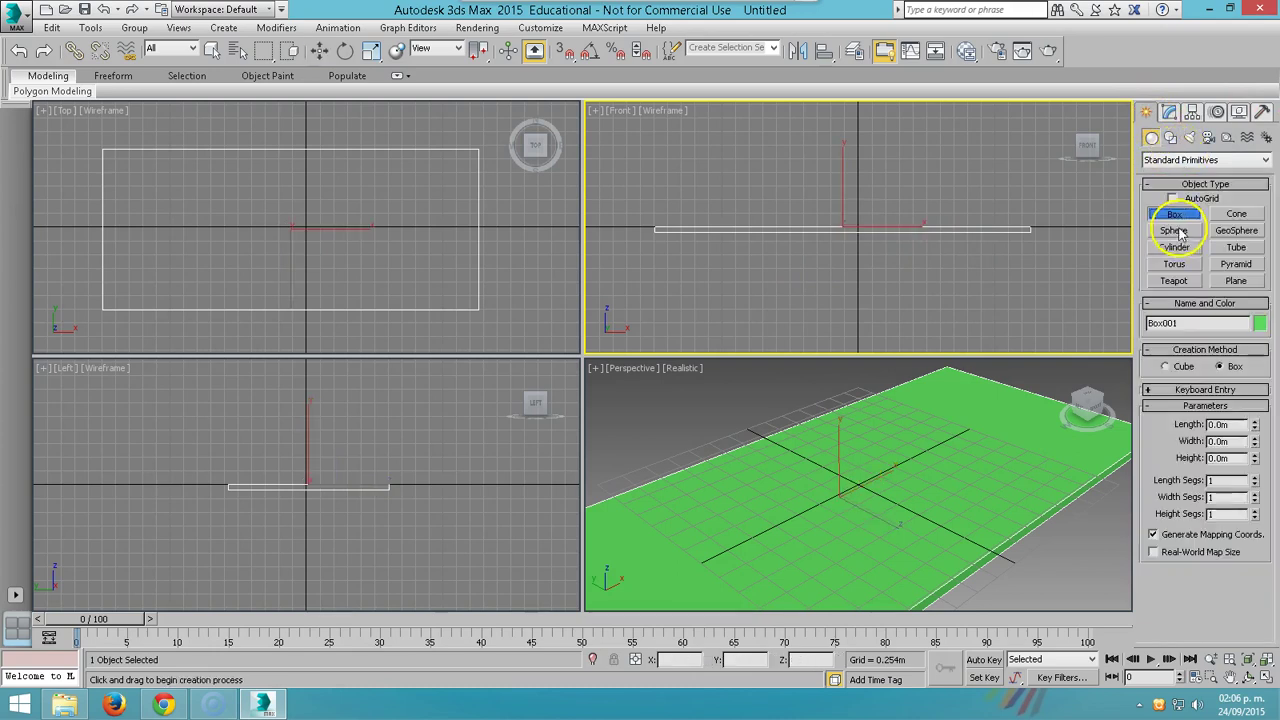
left_click(1174, 230)
left_click(158, 177)
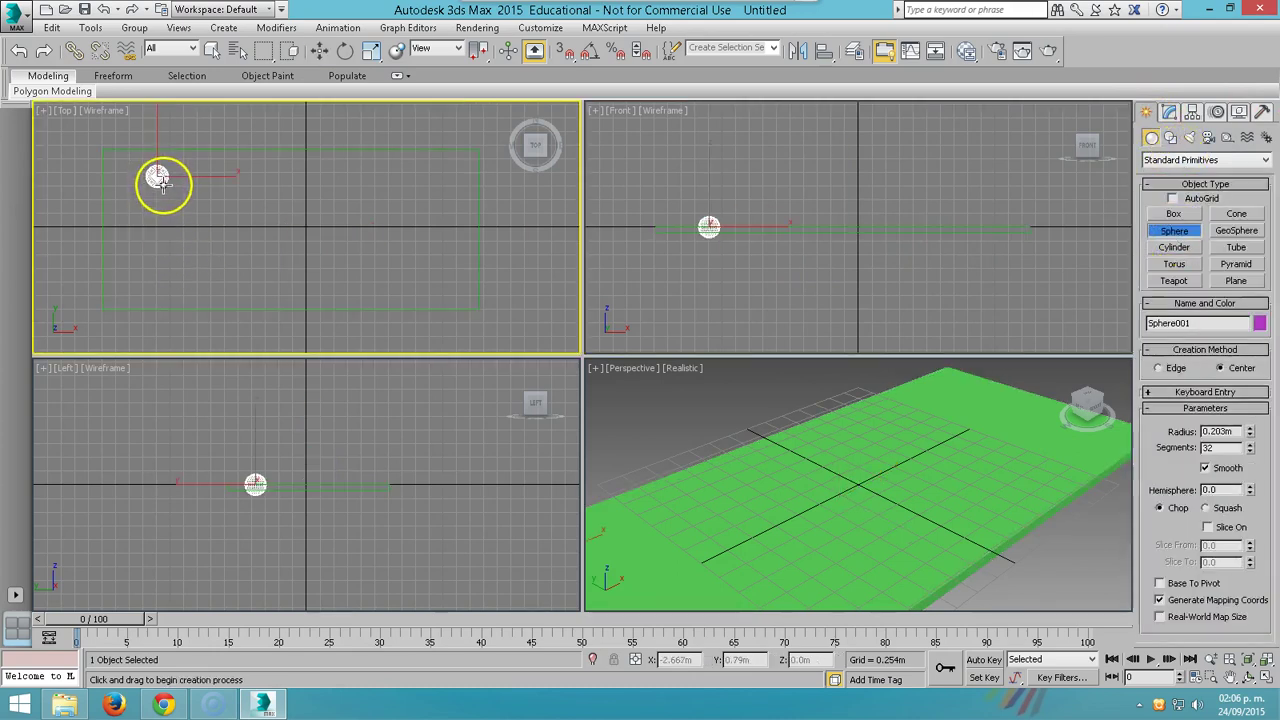
left_click(1174, 247)
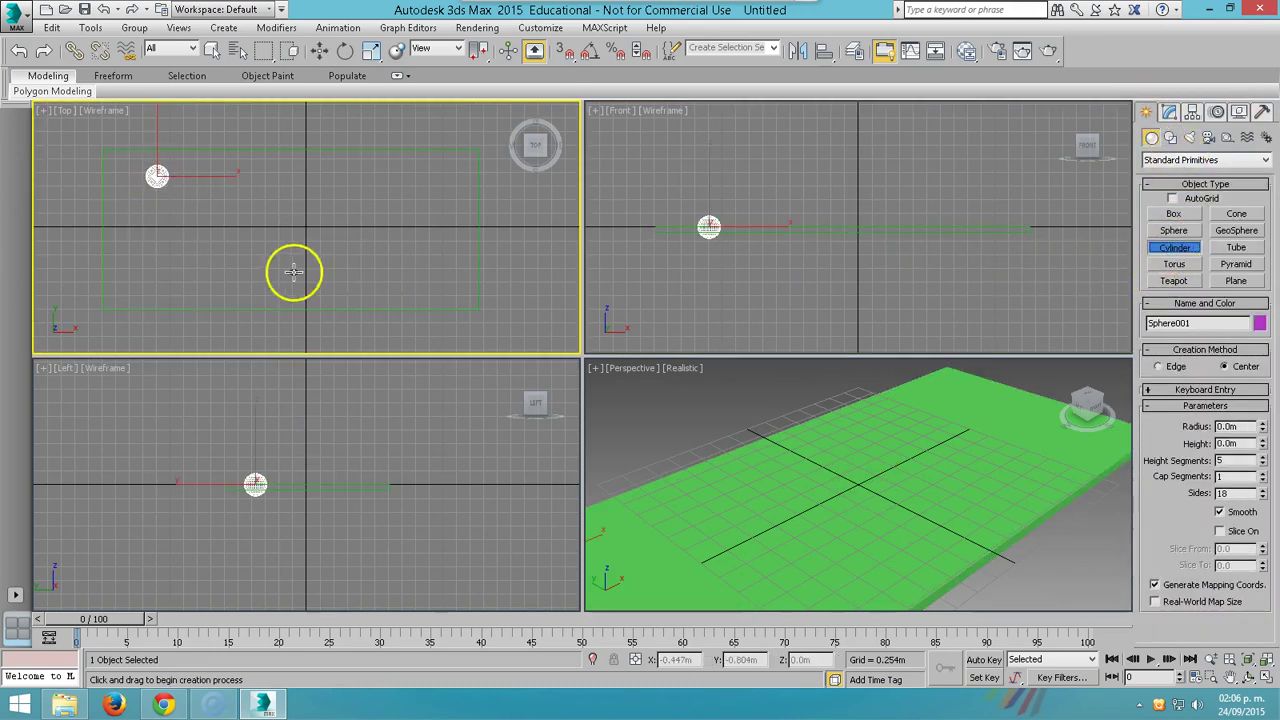
left_click(149, 243)
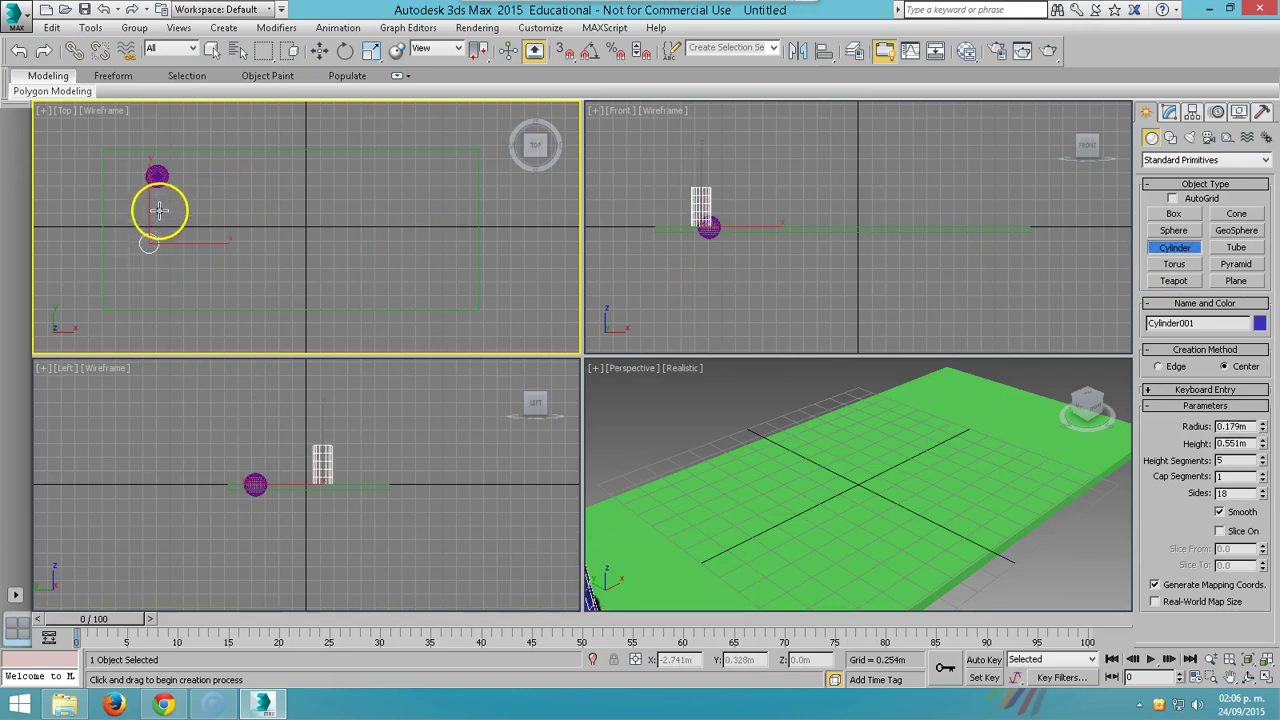
left_click(161, 206)
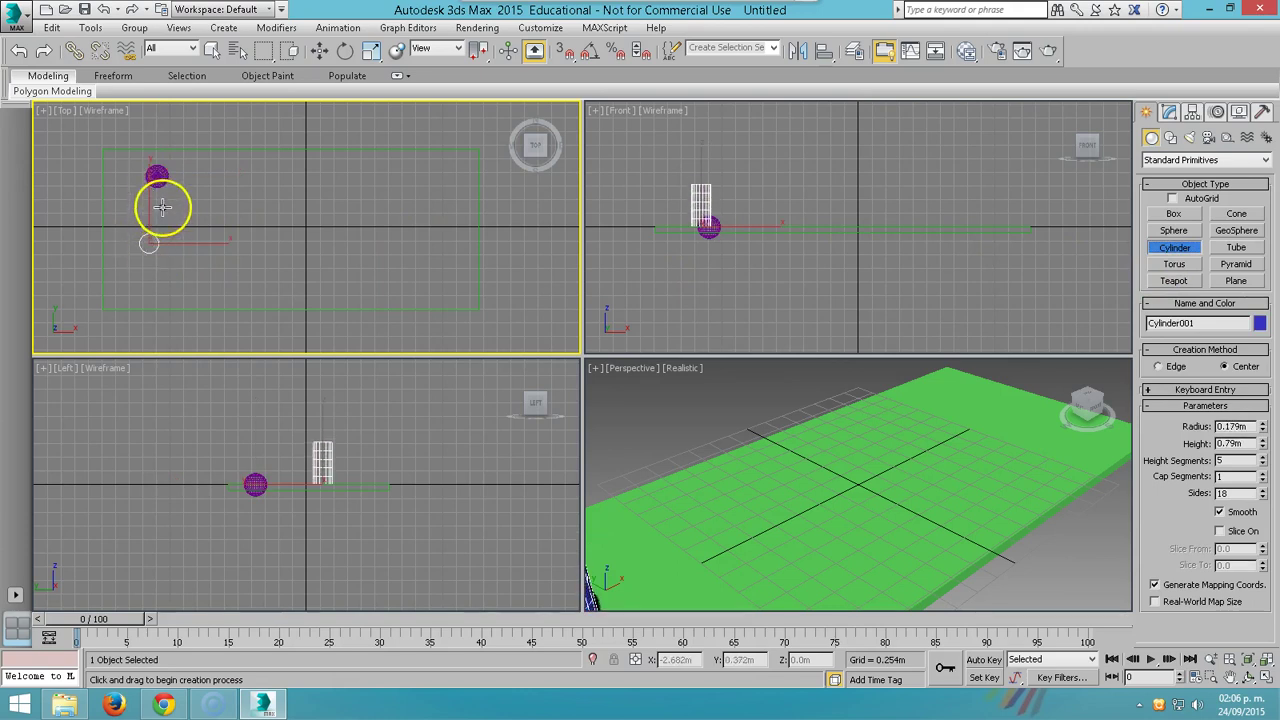
Add a thick torus at the floor centre and a teapot on the right
left_click(1174, 266)
left_click_drag(317, 219, 320, 232)
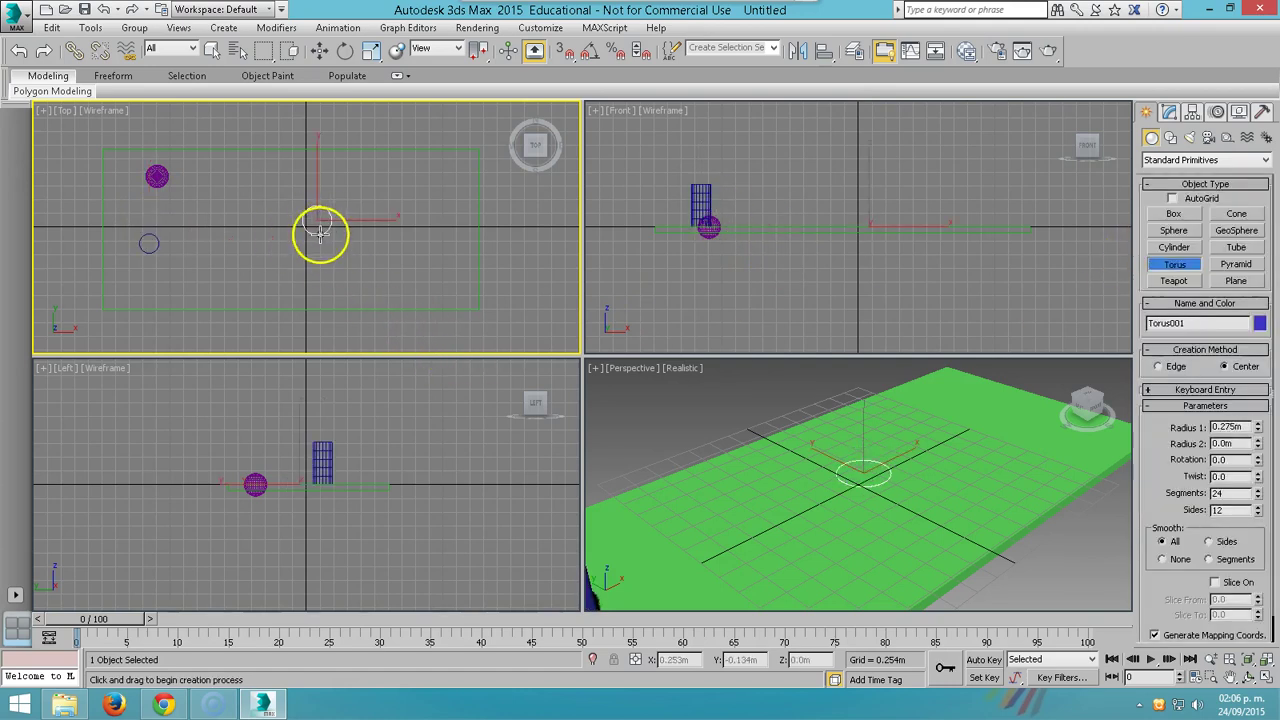
left_click(345, 226)
left_click(1174, 281)
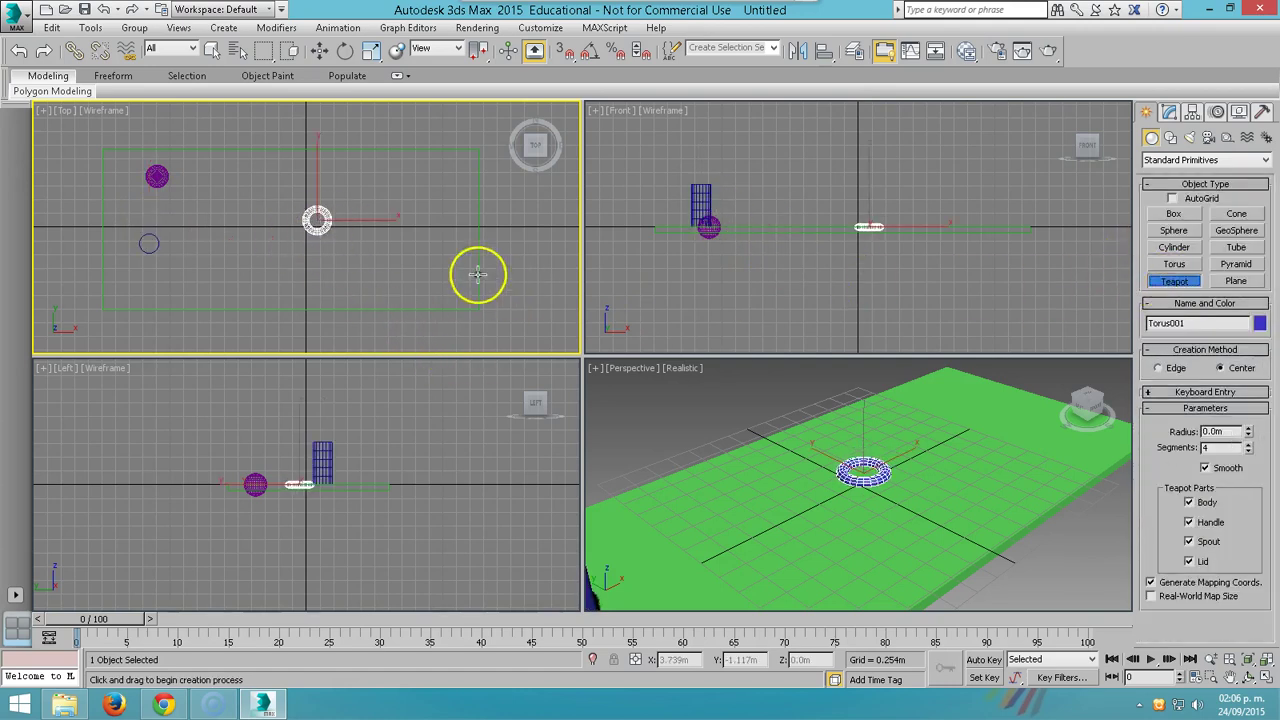
left_click_drag(407, 208, 418, 210)
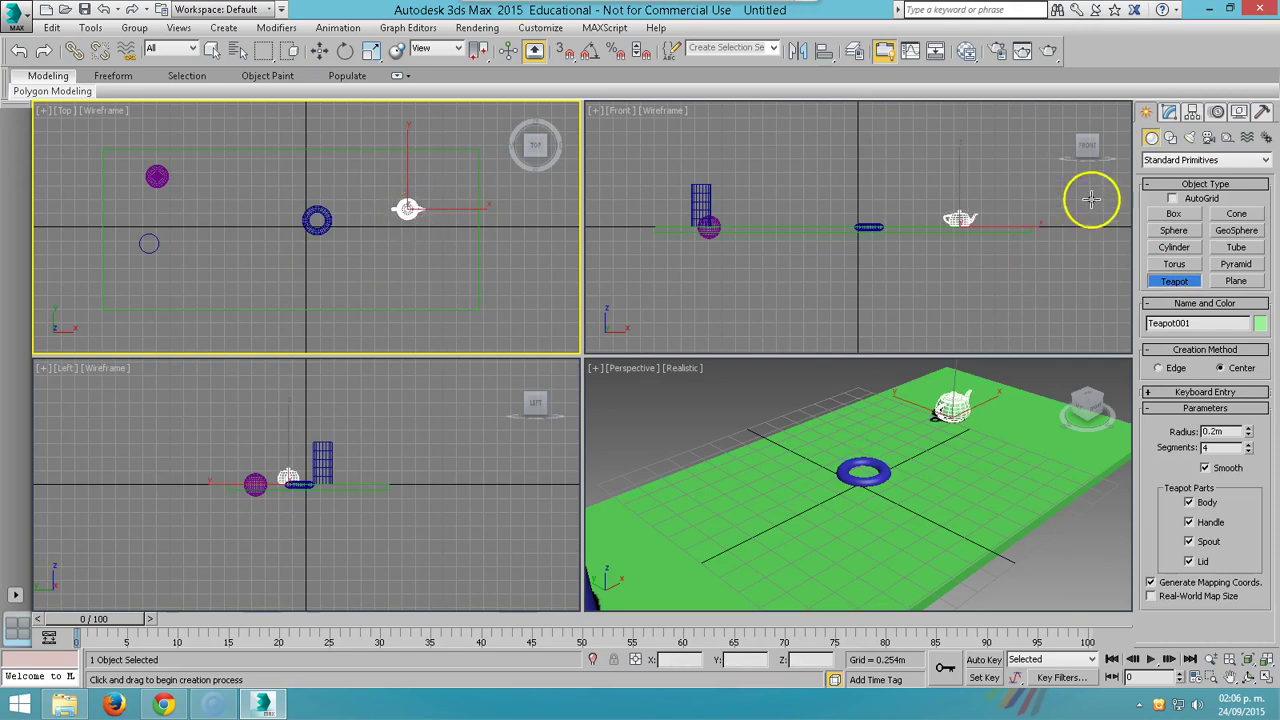
Add a pointed cone 0.447 m tall and a geosphere left of centre
left_click(1237, 214)
left_click_drag(370, 271, 372, 273)
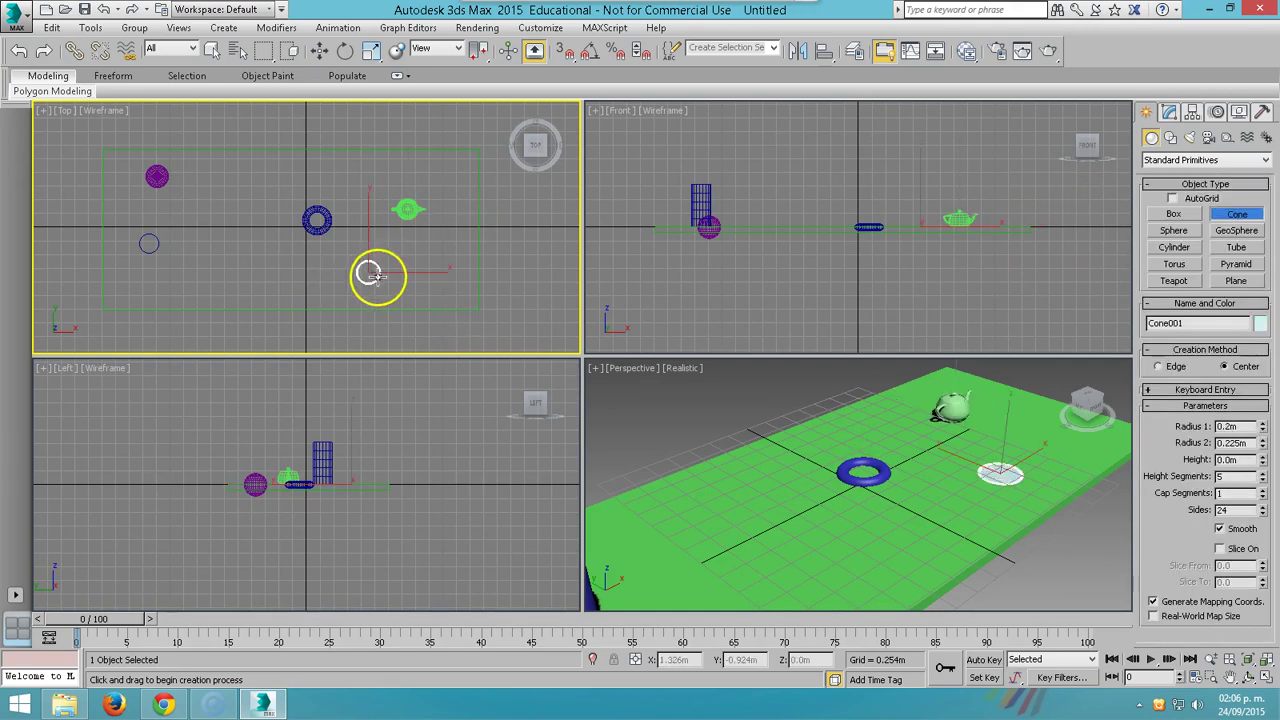
left_click(374, 252)
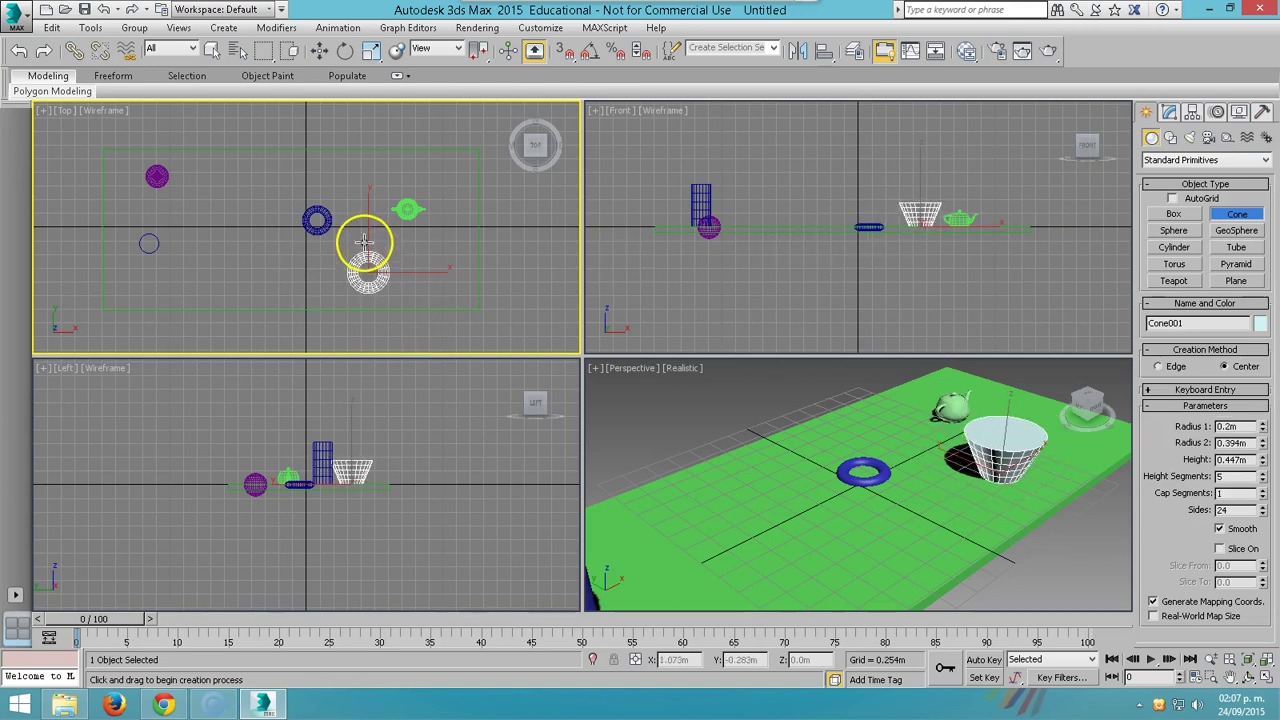
left_click(366, 277)
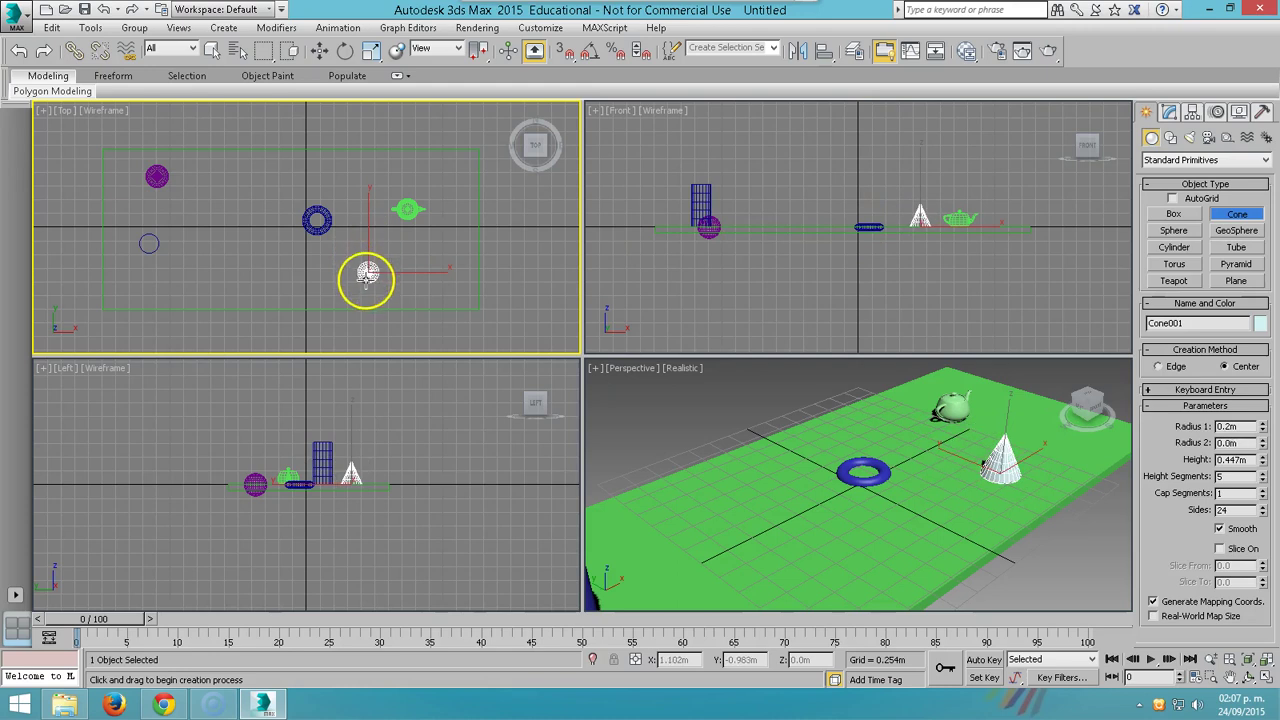
left_click(1237, 230)
left_click_drag(232, 252, 238, 262)
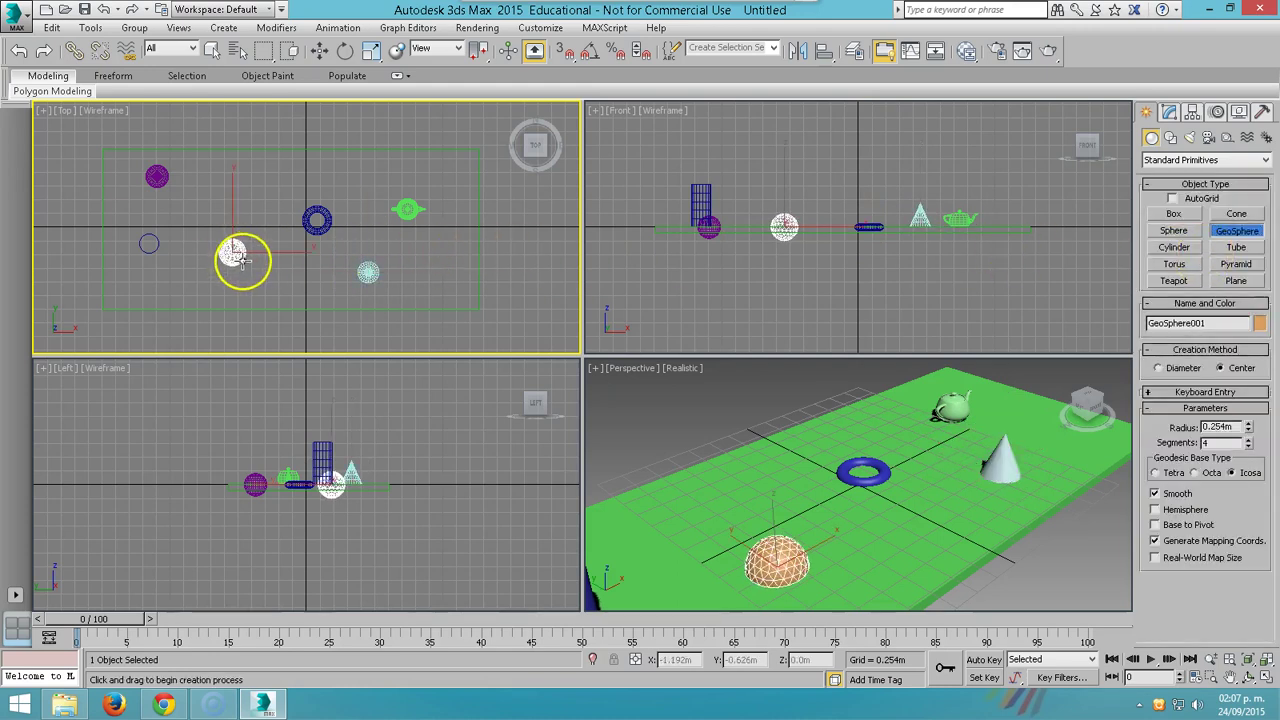
Add a tube near the back and a pyramid on the right of the floor
left_click(1236, 247)
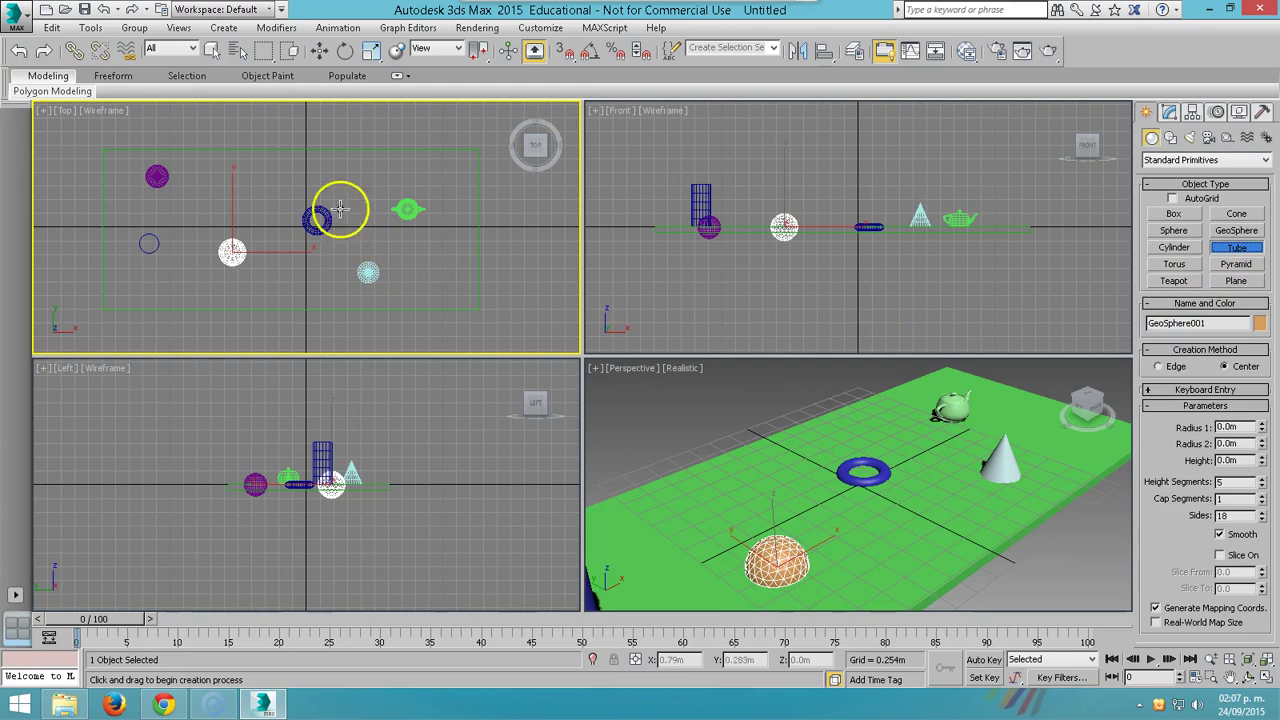
left_click_drag(260, 176, 266, 186)
left_click(268, 181)
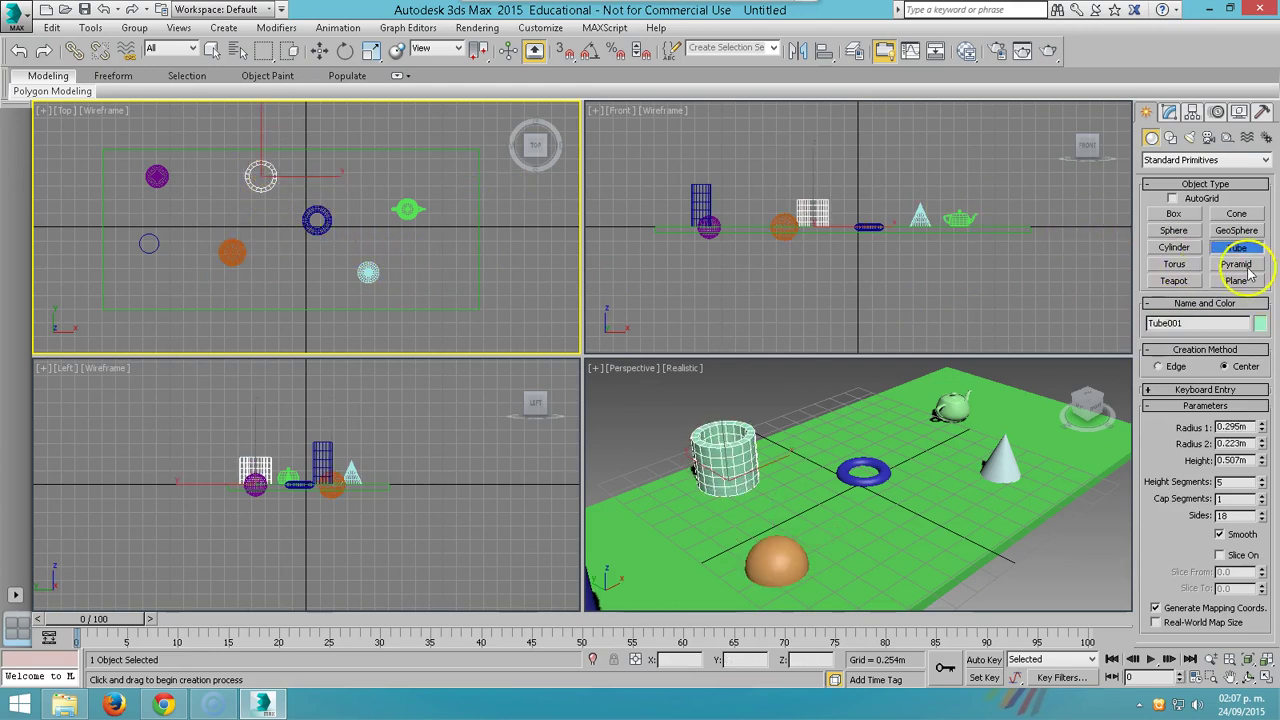
left_click(1236, 264)
left_click_drag(413, 257, 434, 271)
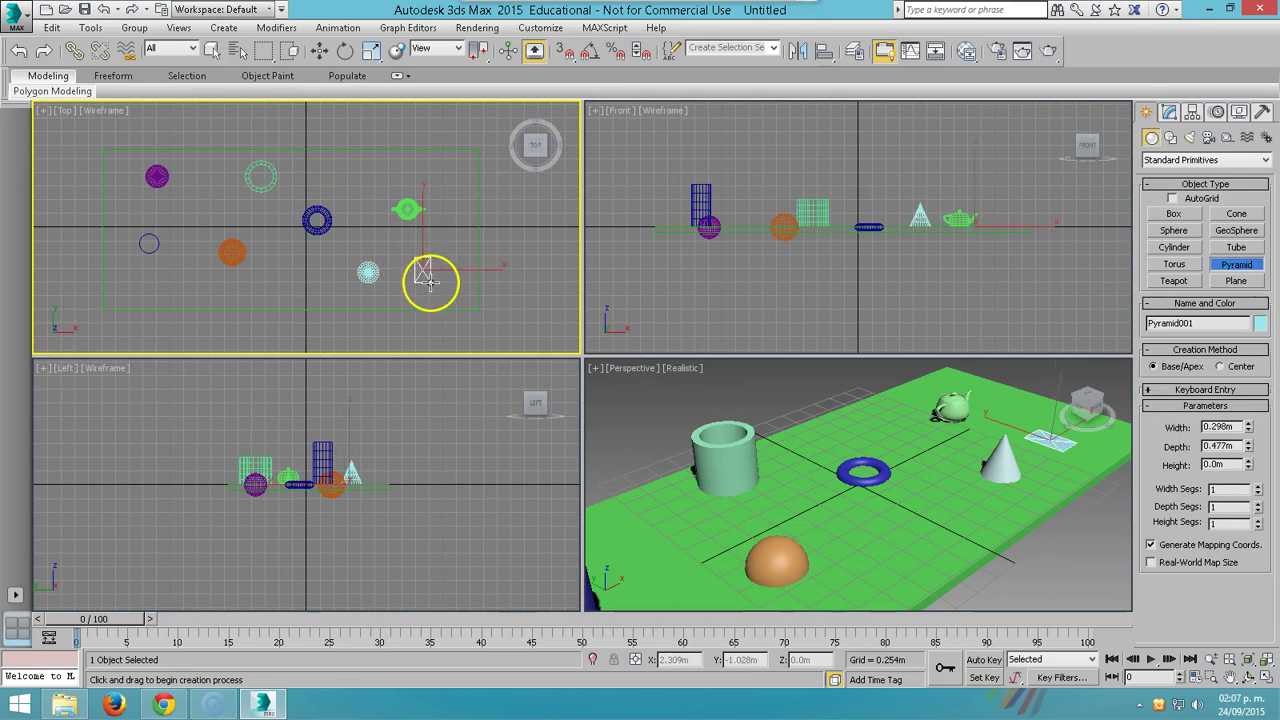
left_click(1200, 160)
Switch to Extended Primitives and place a small tetrahedron near the floor's back
left_click(1195, 177)
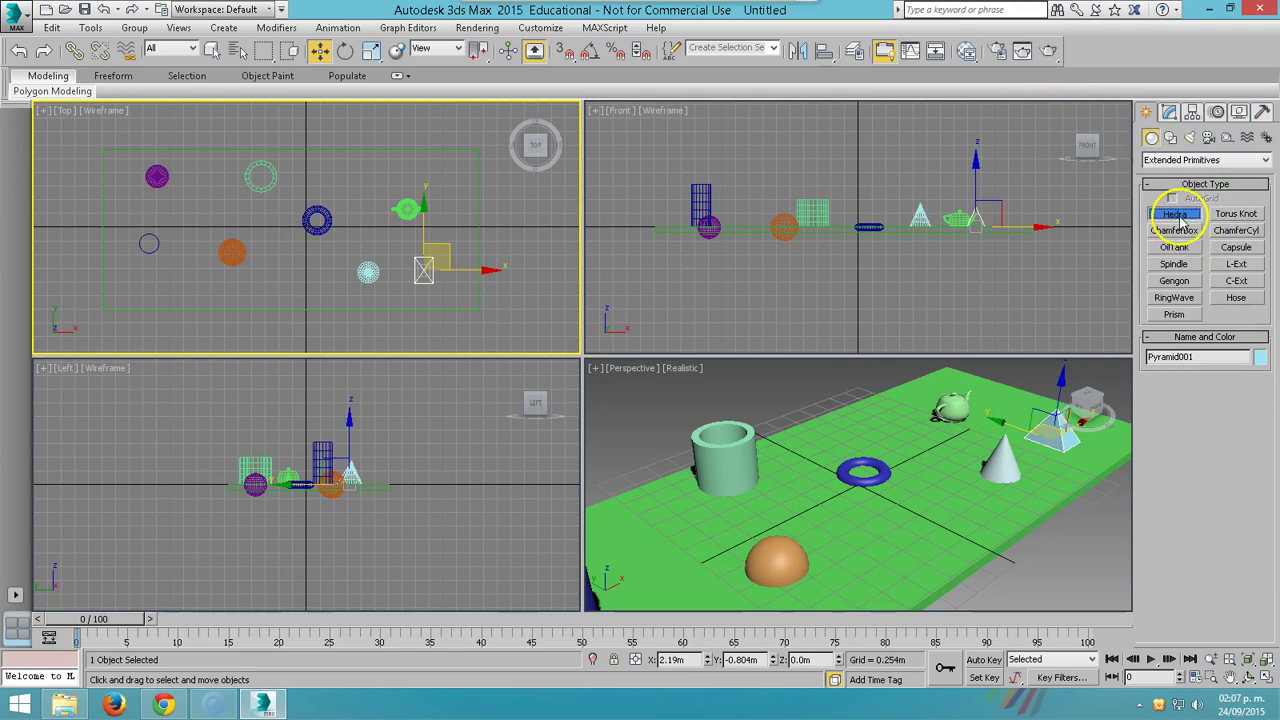
left_click(1177, 217)
left_click_drag(351, 186, 356, 190)
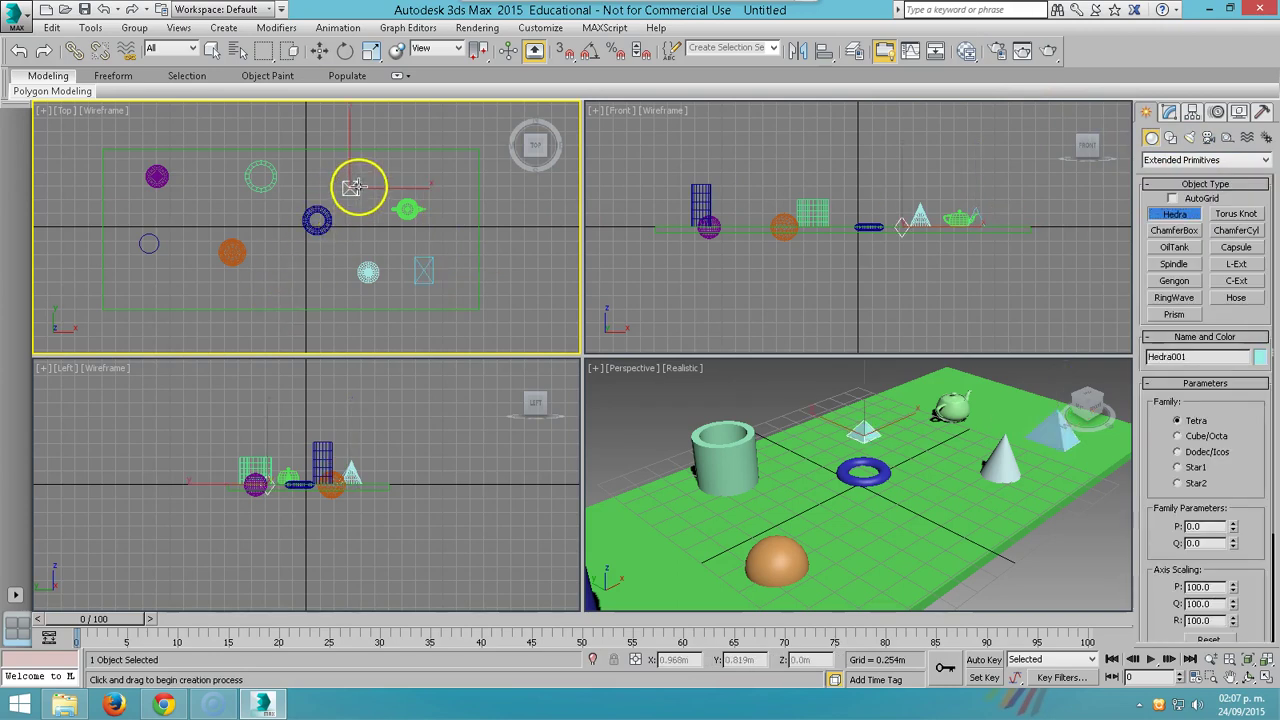
Add a 0.7 m tall chamfer box near the teapot and give it a small fillet
left_click(1197, 230)
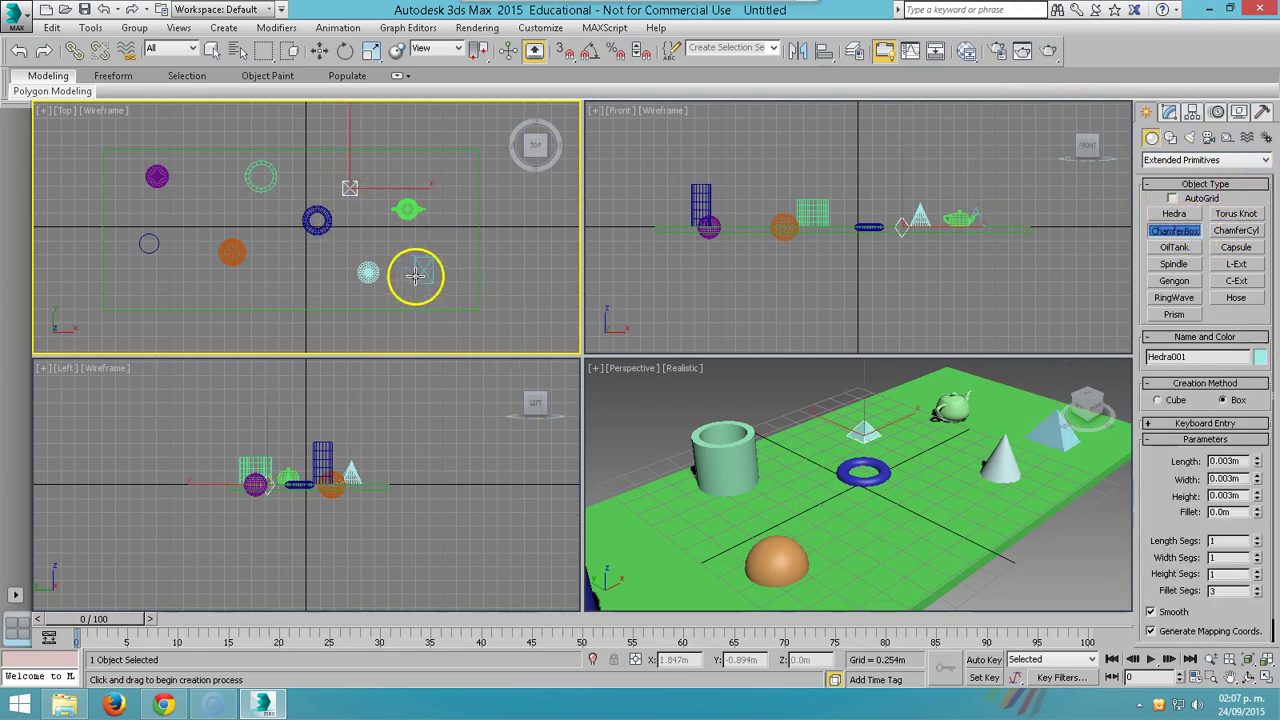
left_click_drag(363, 223, 383, 244)
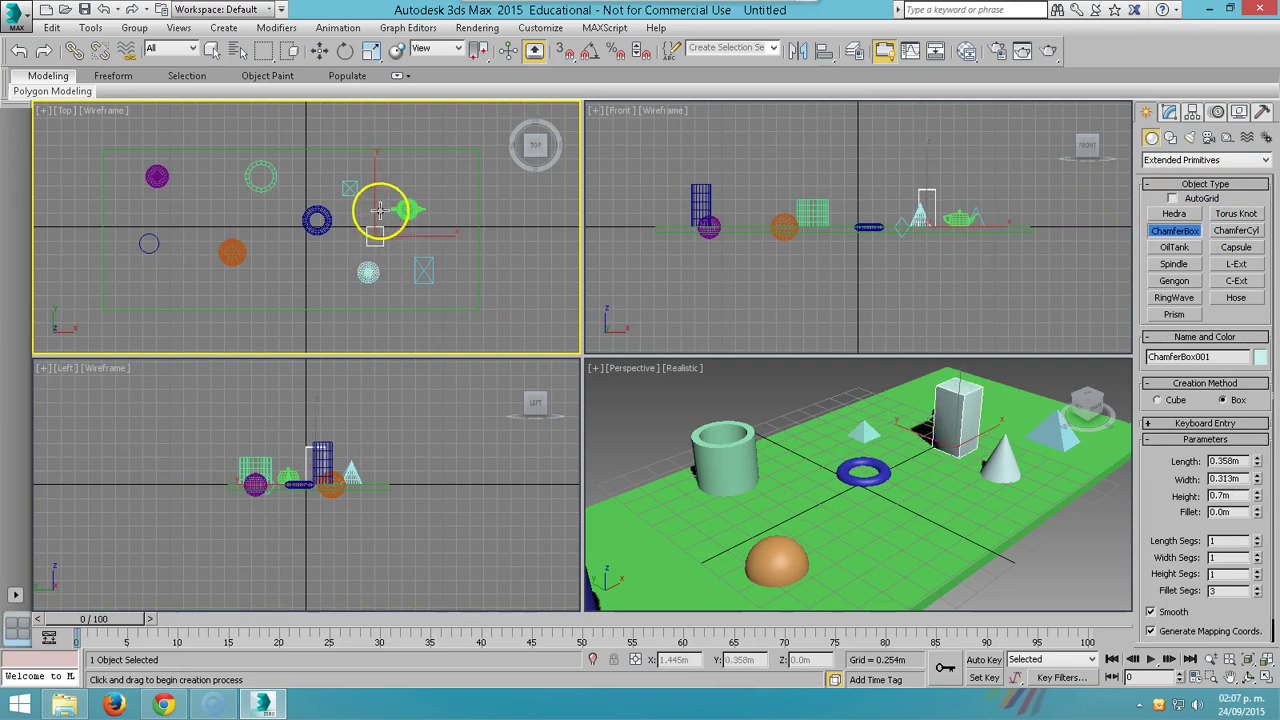
left_click(379, 209)
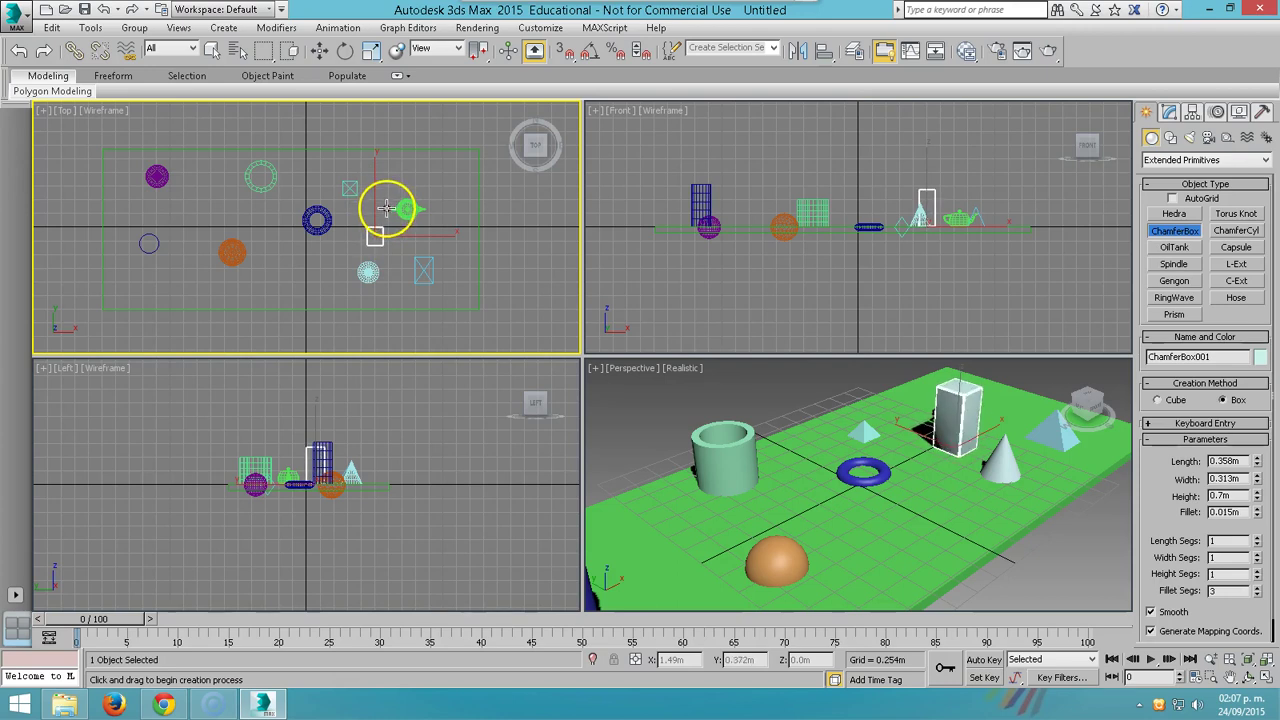
left_click(391, 190)
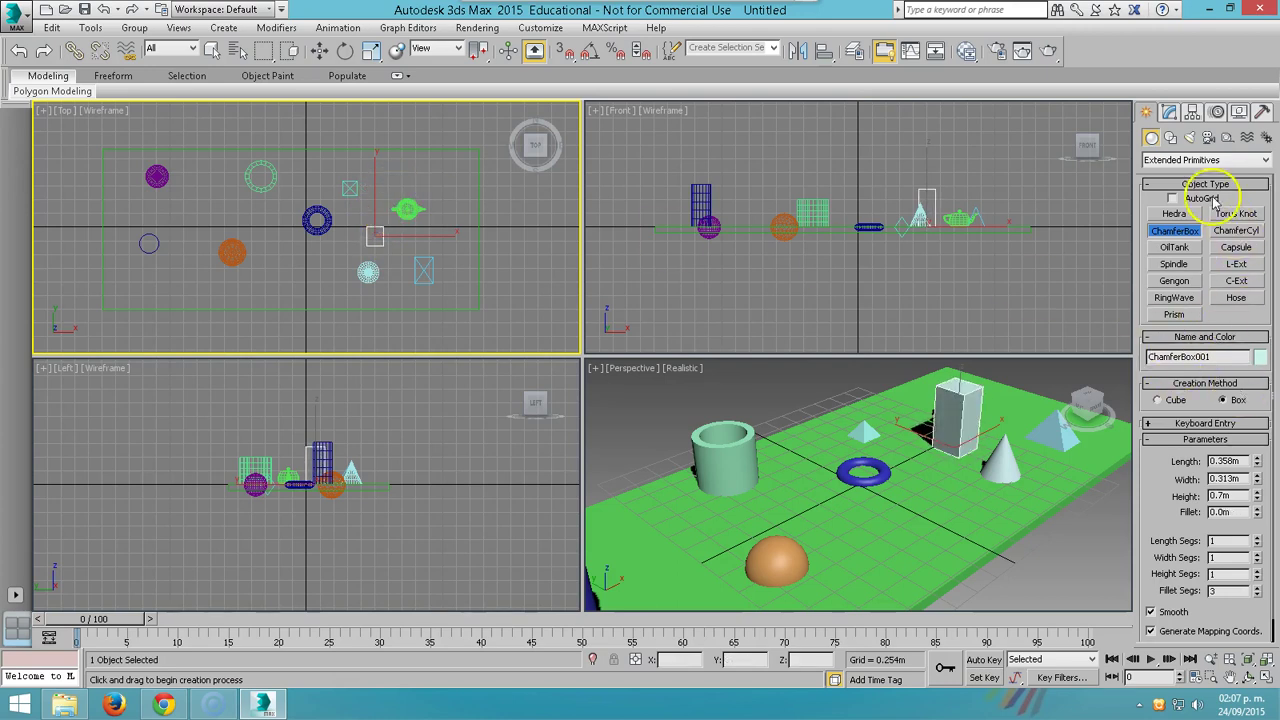
left_click(1168, 115)
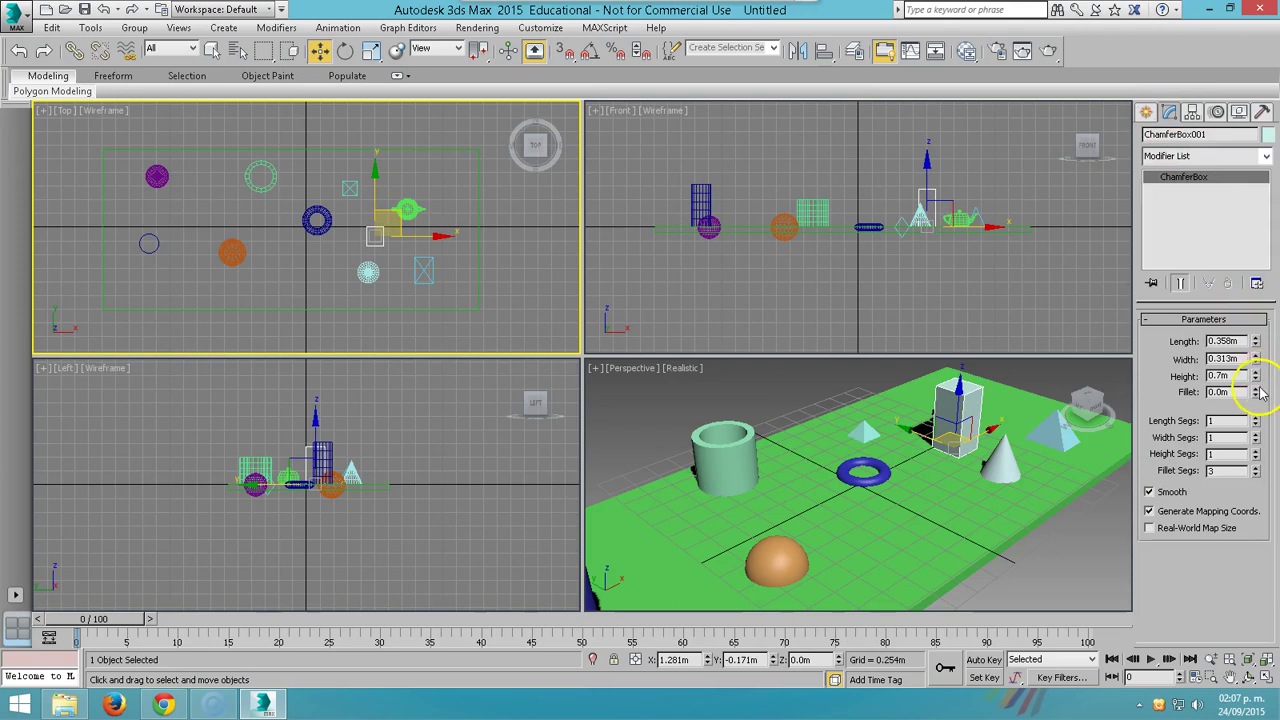
left_click_drag(1256, 395, 1256, 380)
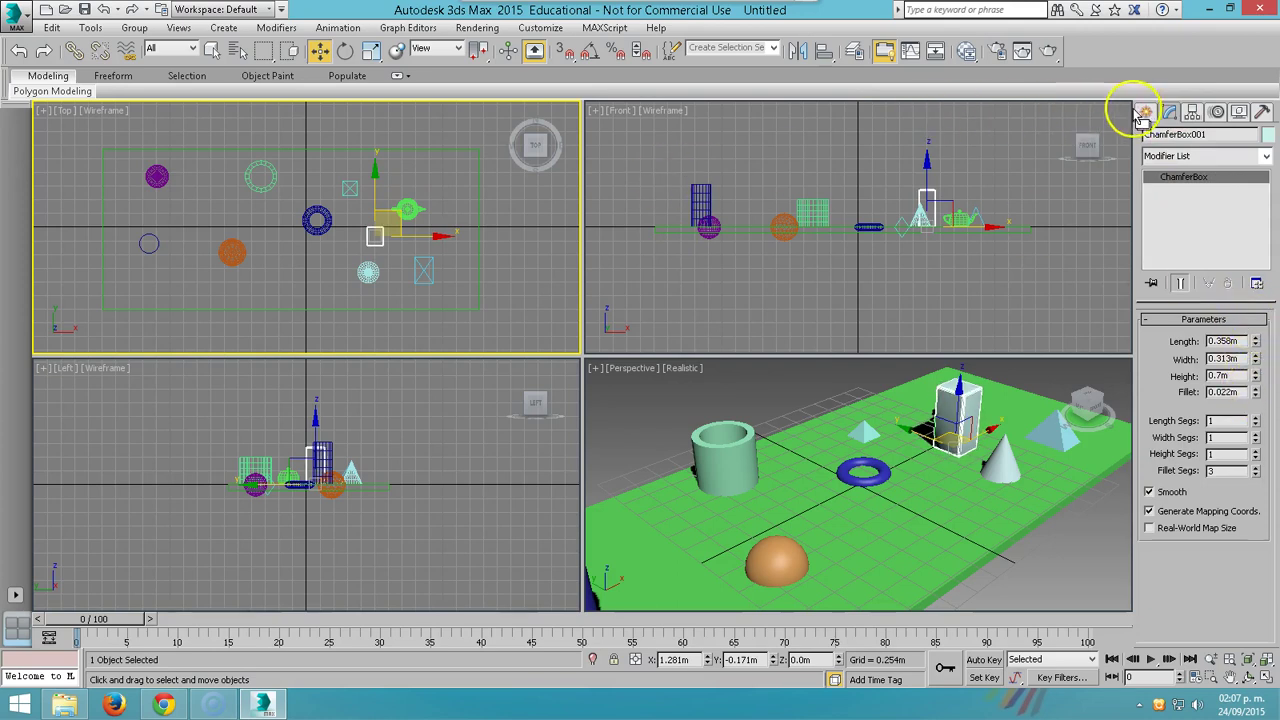
left_click(1145, 113)
Add a 0.717 m oil tank with 0.142 m caps and a spindle on the left
left_click(1174, 247)
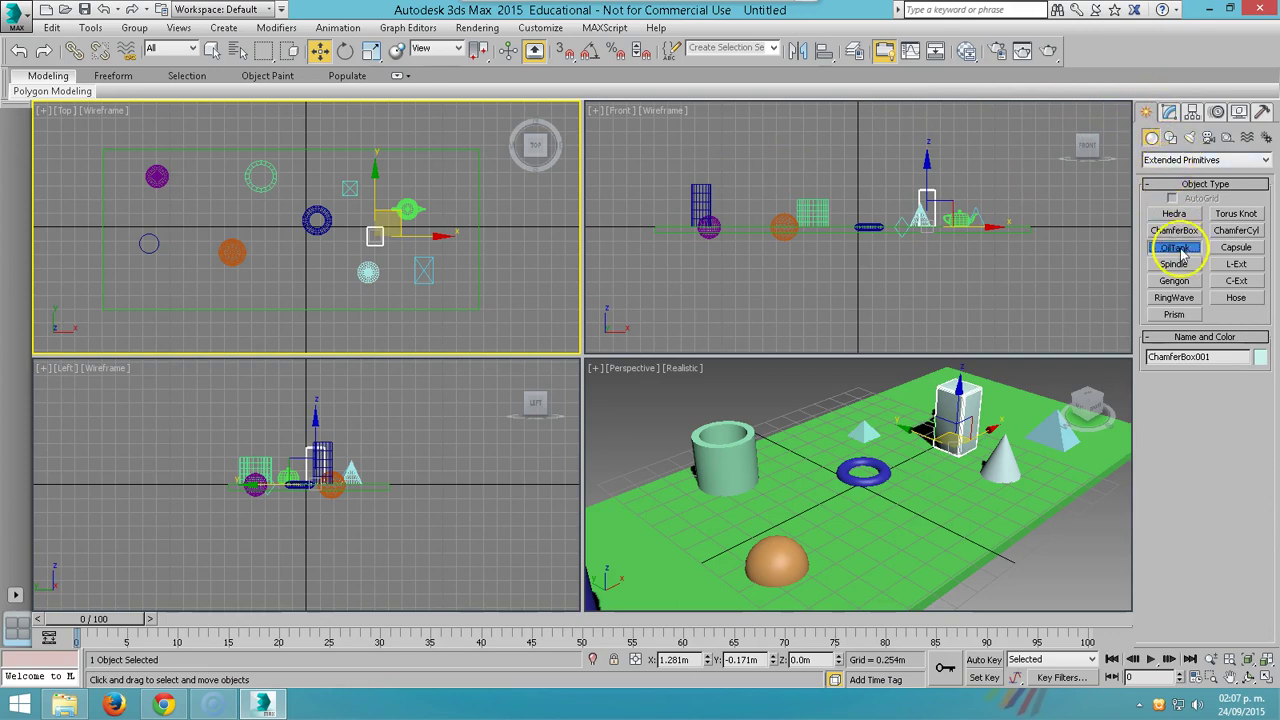
left_click_drag(275, 263, 286, 274)
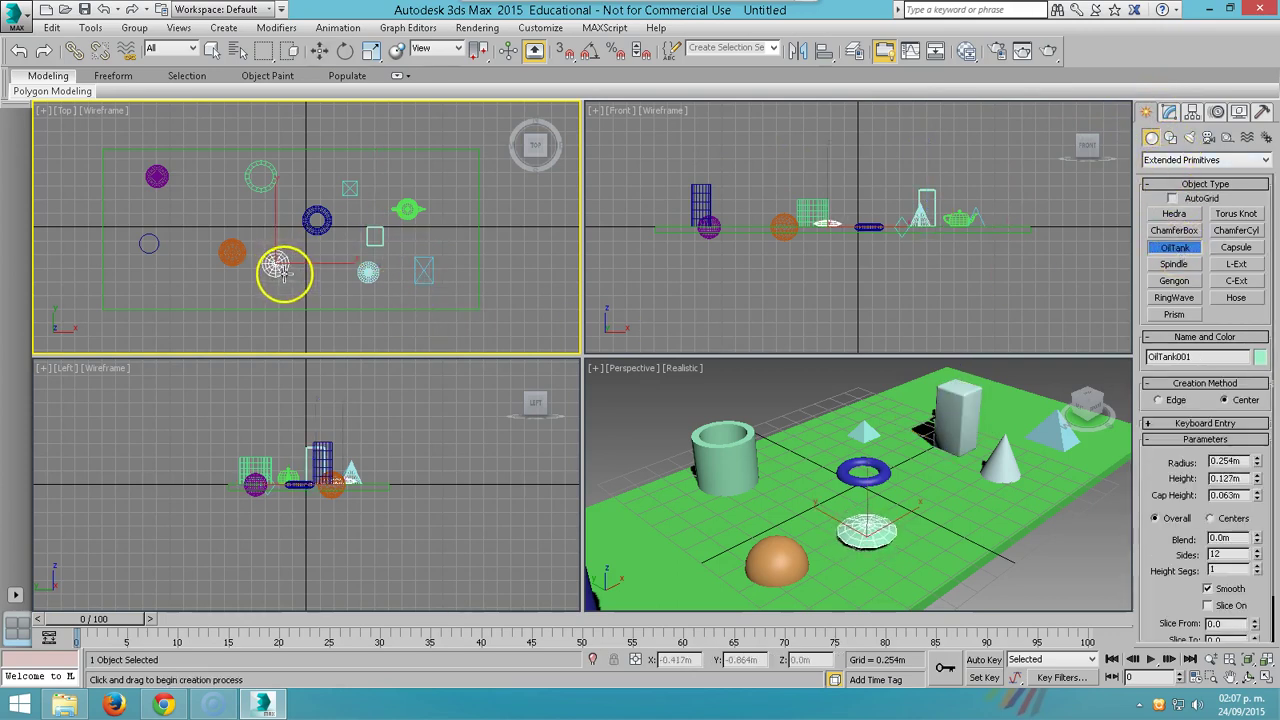
left_click(286, 232)
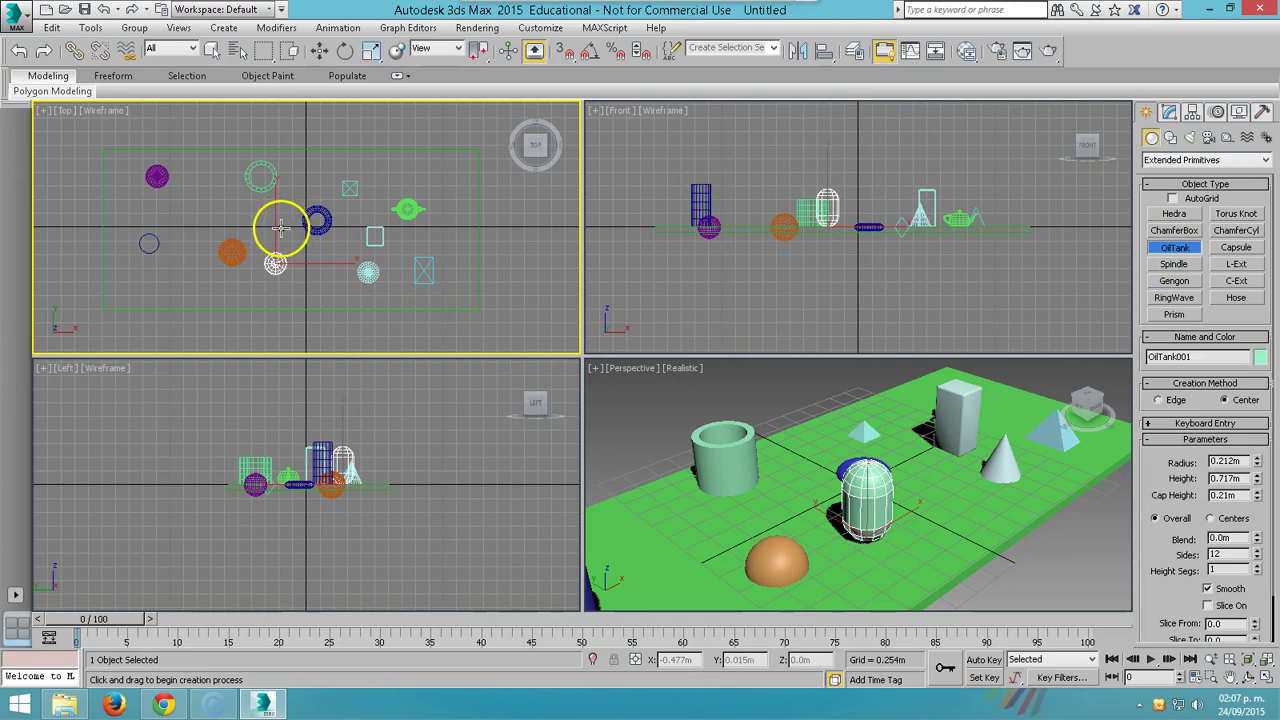
left_click(275, 234)
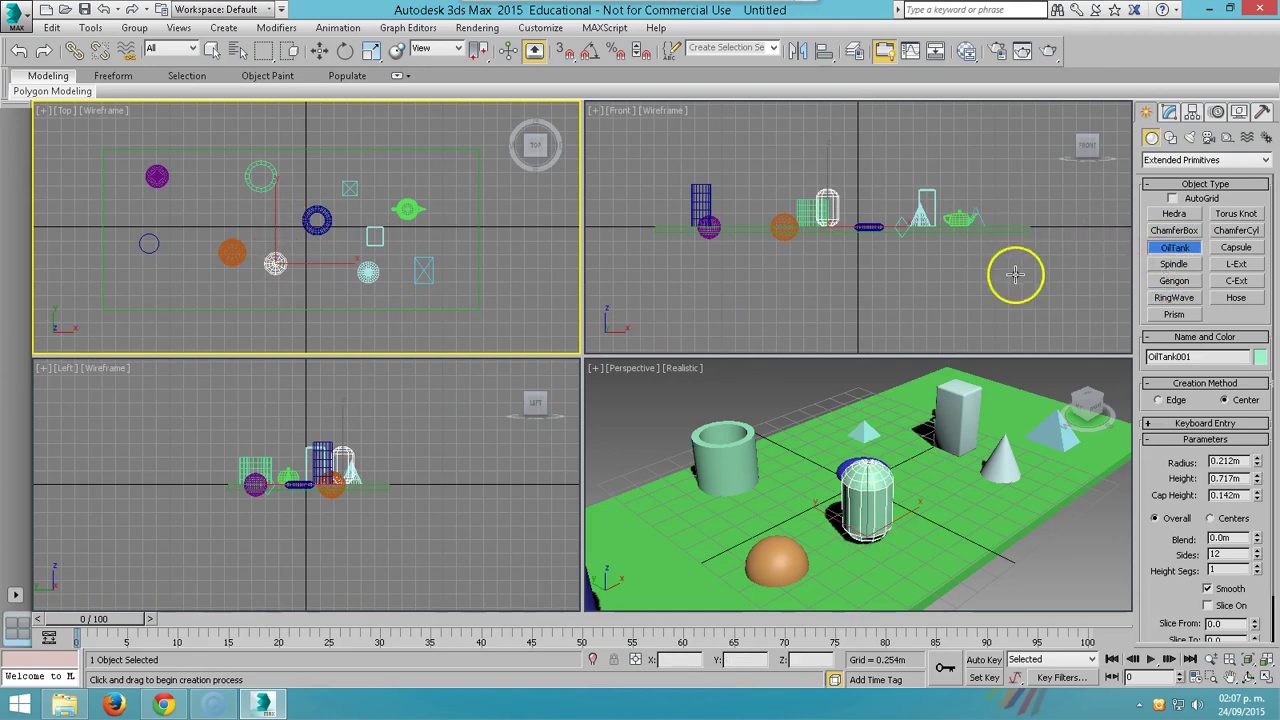
left_click(1185, 266)
left_click_drag(183, 265, 177, 257)
left_click(183, 240)
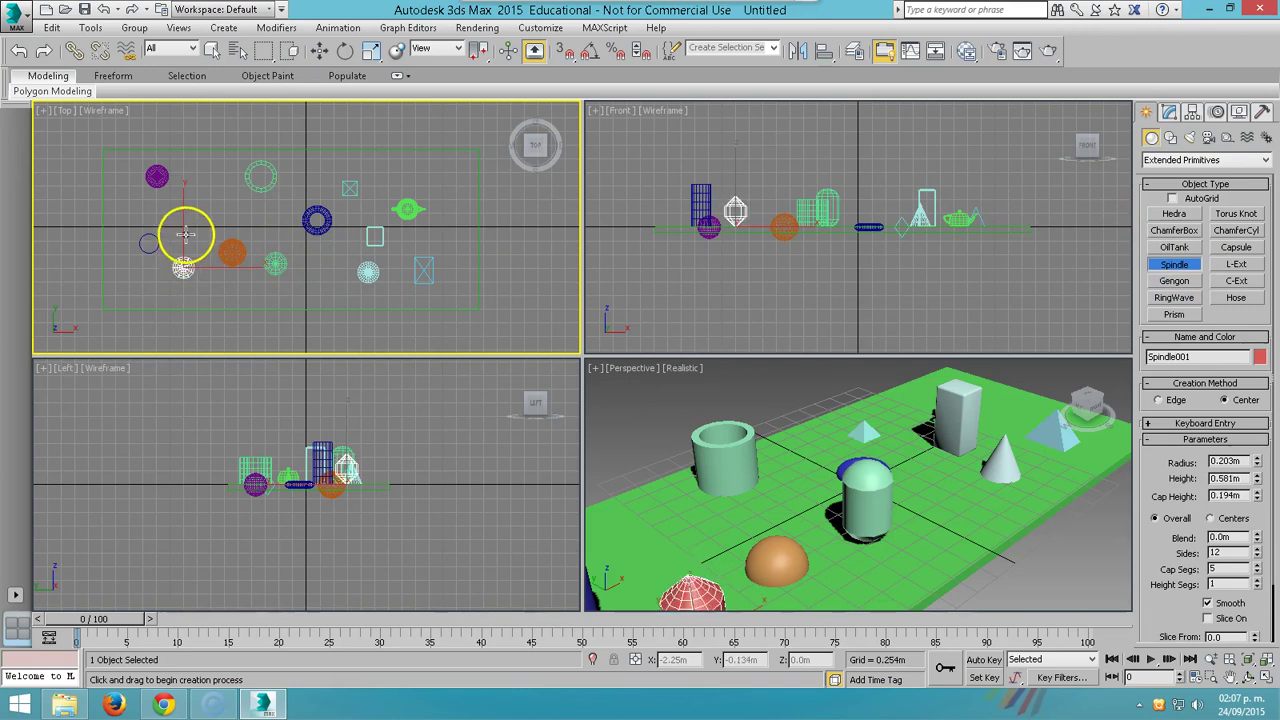
Add a rounded five-sided gengon and a ring wave at the right of the floor
left_click(1176, 281)
left_click_drag(306, 256, 309, 264)
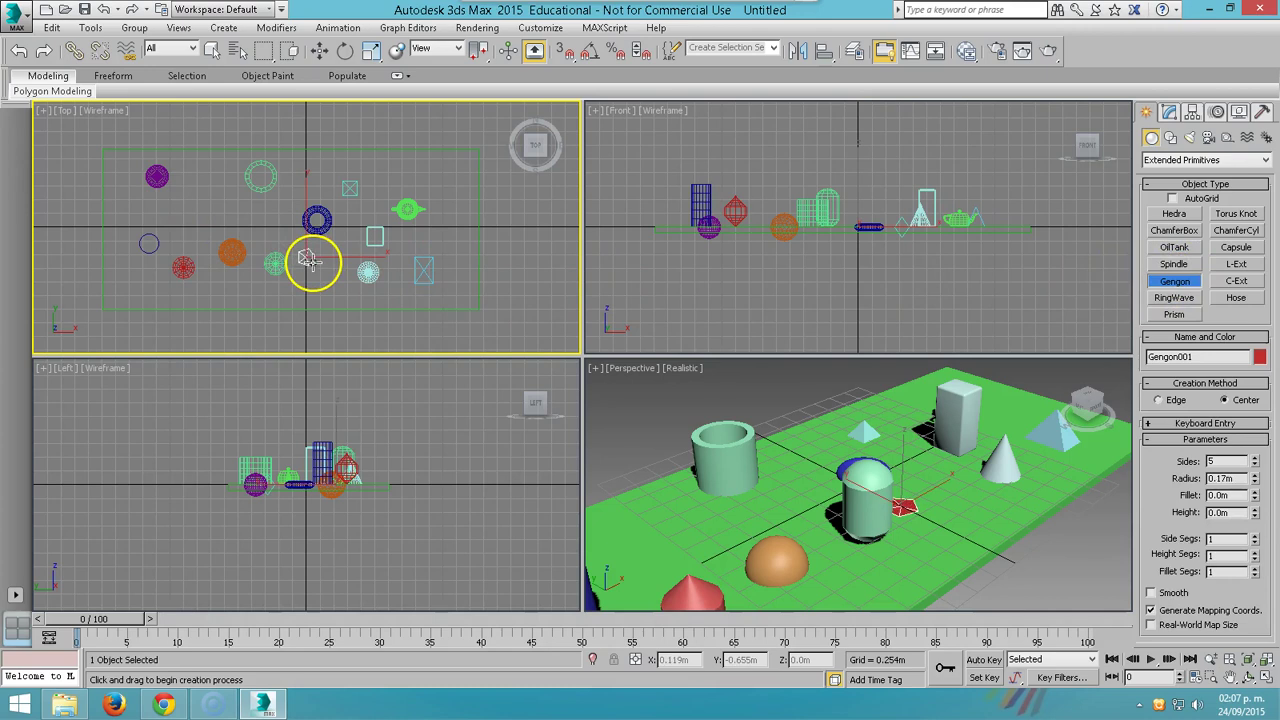
left_click(323, 194)
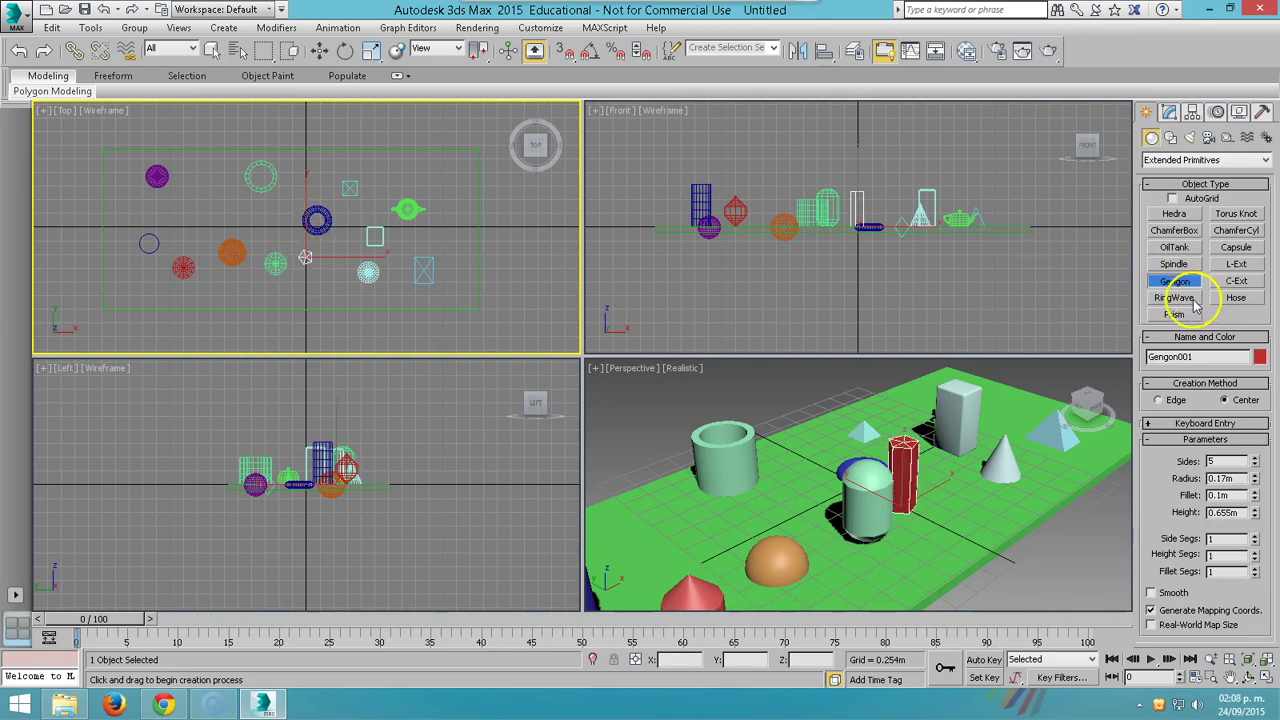
left_click(1175, 298)
mouse_move(511, 280)
left_mouse_down()
mouse_move(530, 295)
mouse_move(516, 284)
left_mouse_up()
left_click(516, 284)
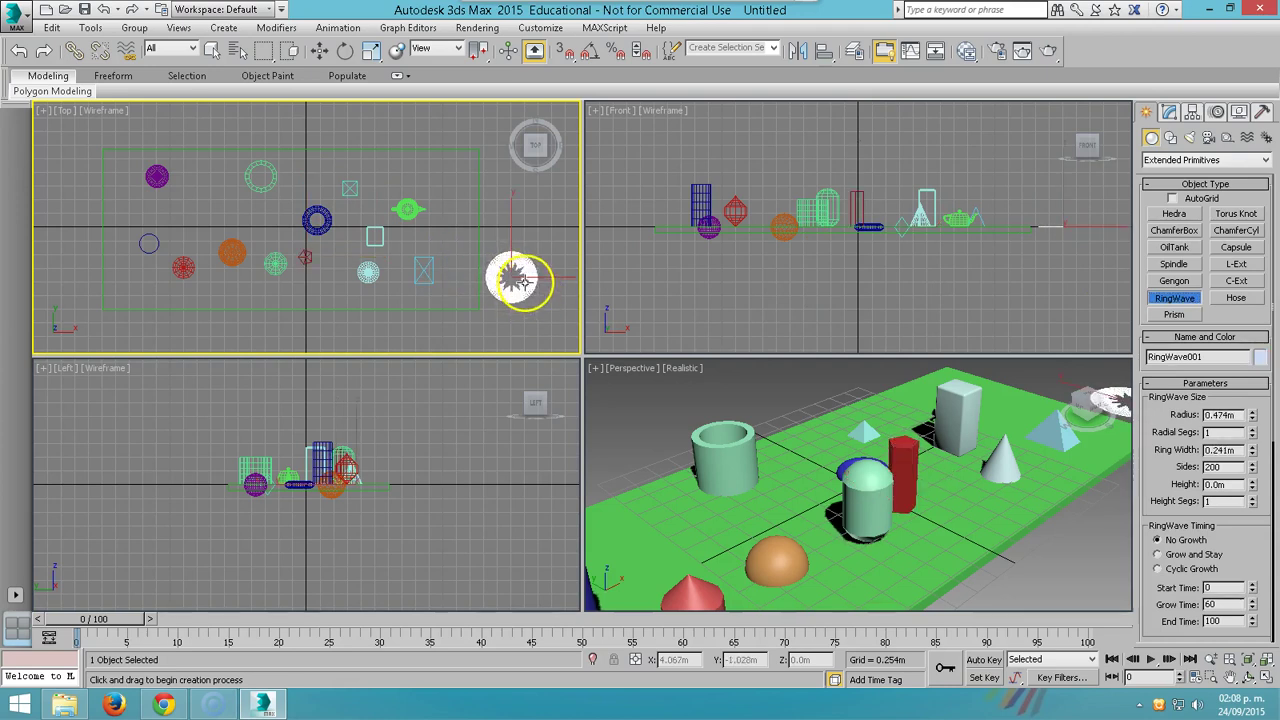
left_click(1101, 388)
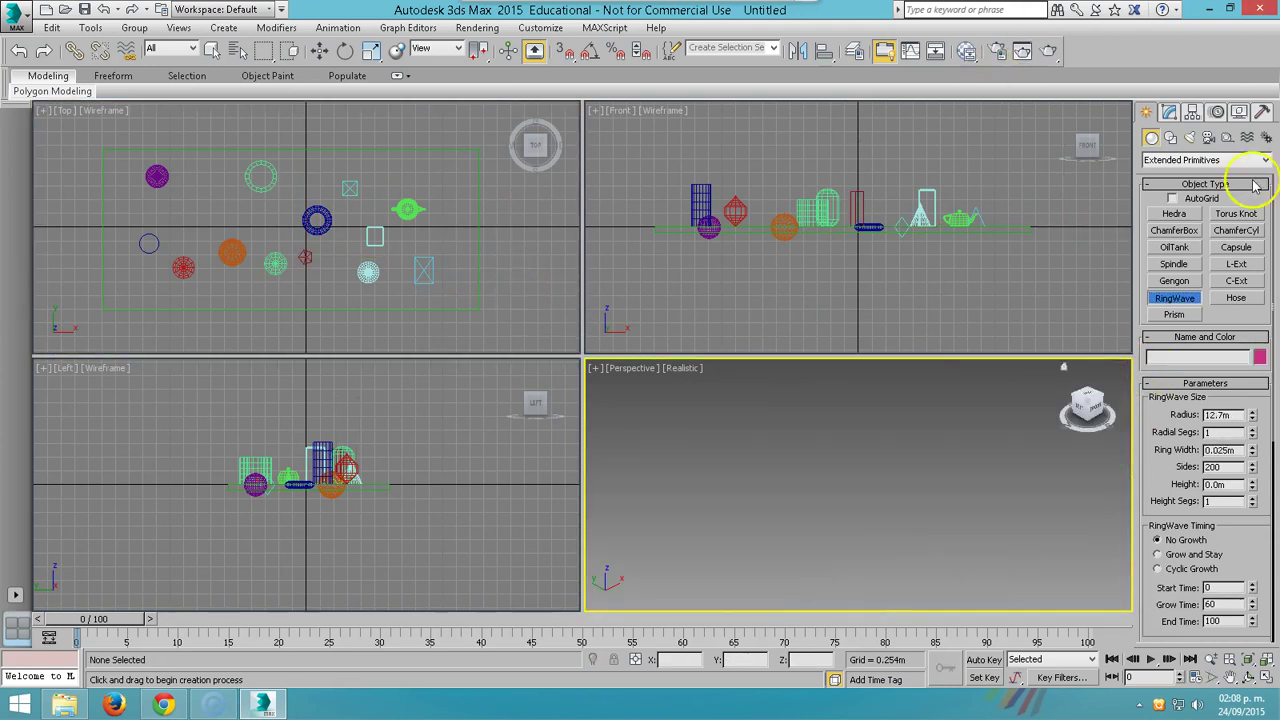
Create a prism and a torus knot on the left of the floor
left_click(1175, 315)
right_click(783, 450)
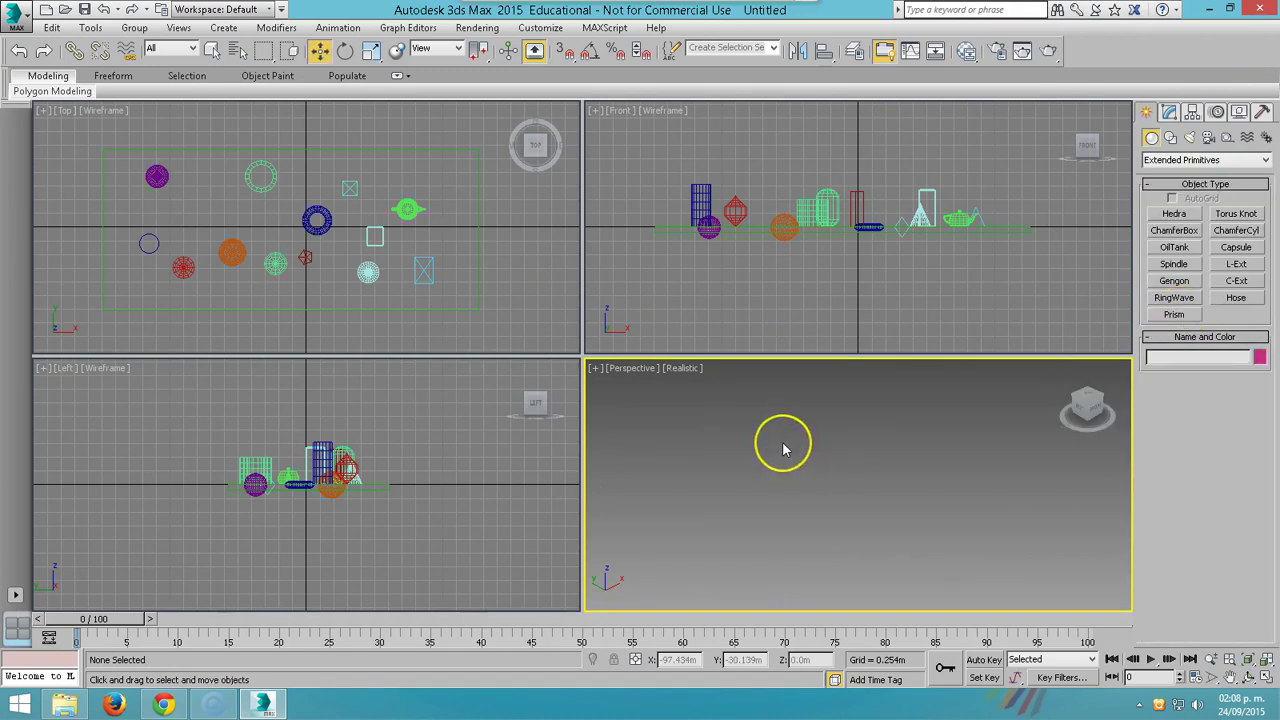
left_click(1174, 316)
left_click_drag(320, 280, 335, 289)
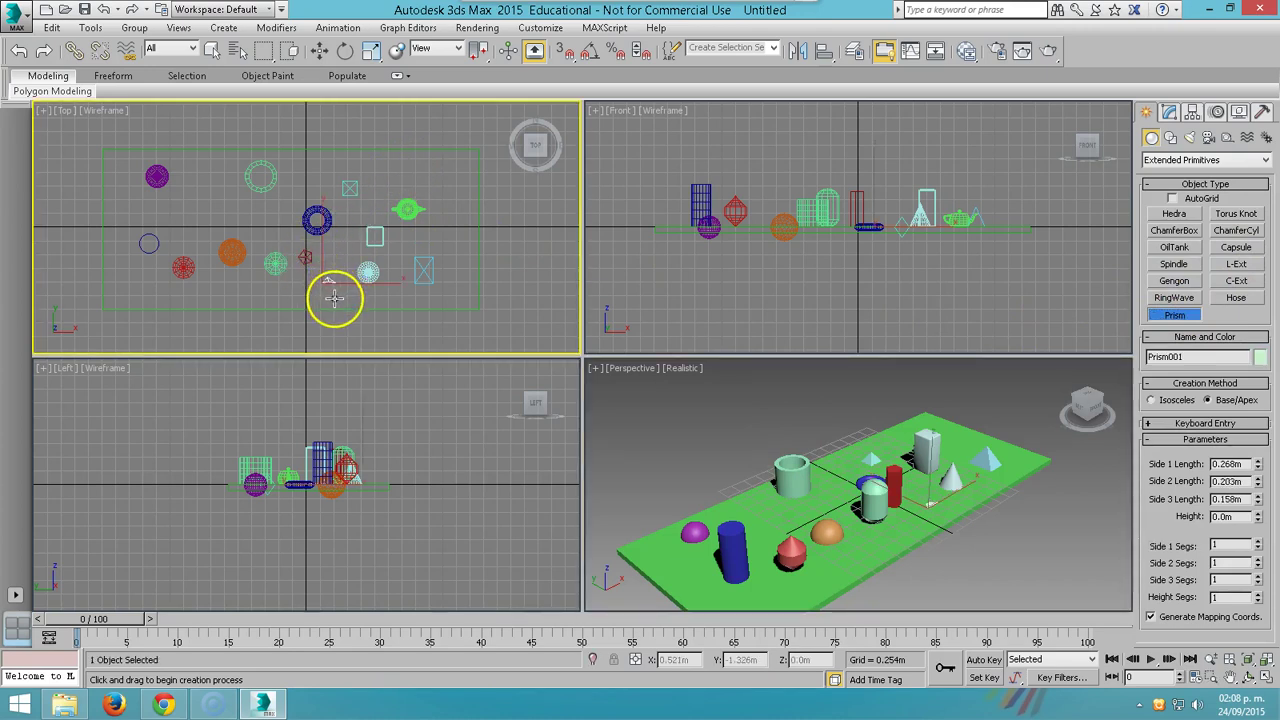
left_click(339, 277)
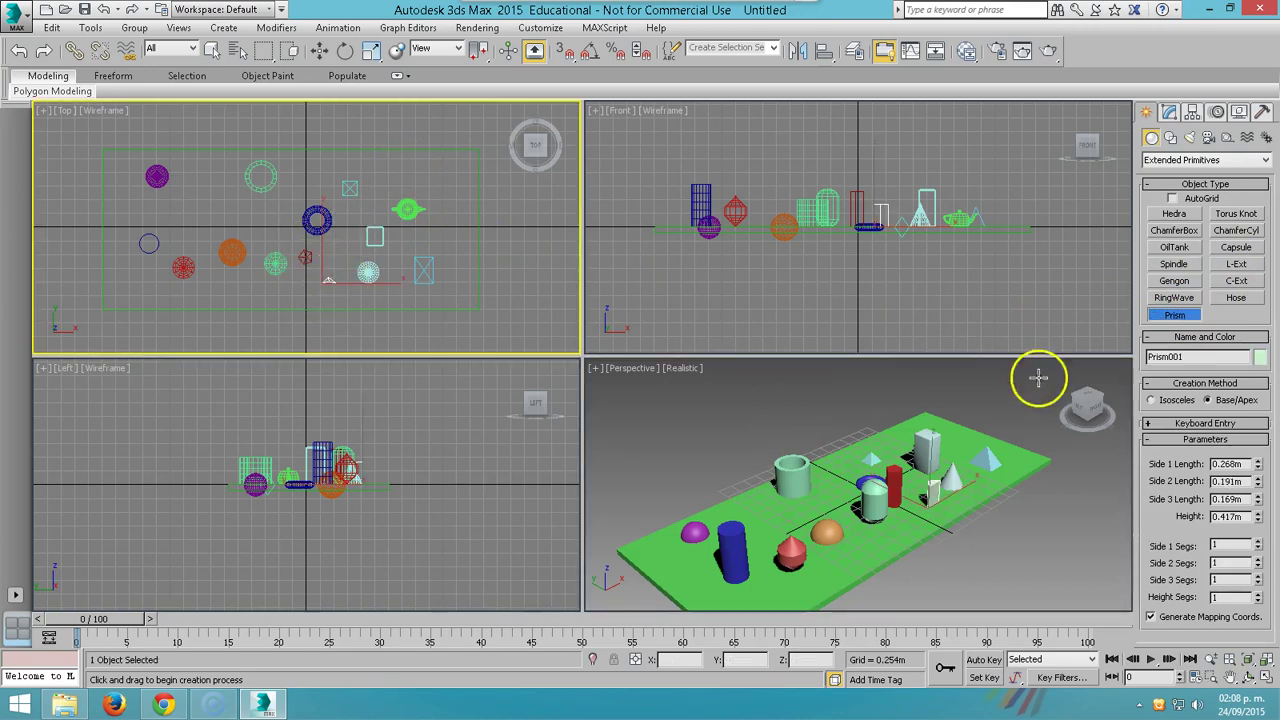
left_click(1236, 214)
left_click_drag(215, 205, 218, 205)
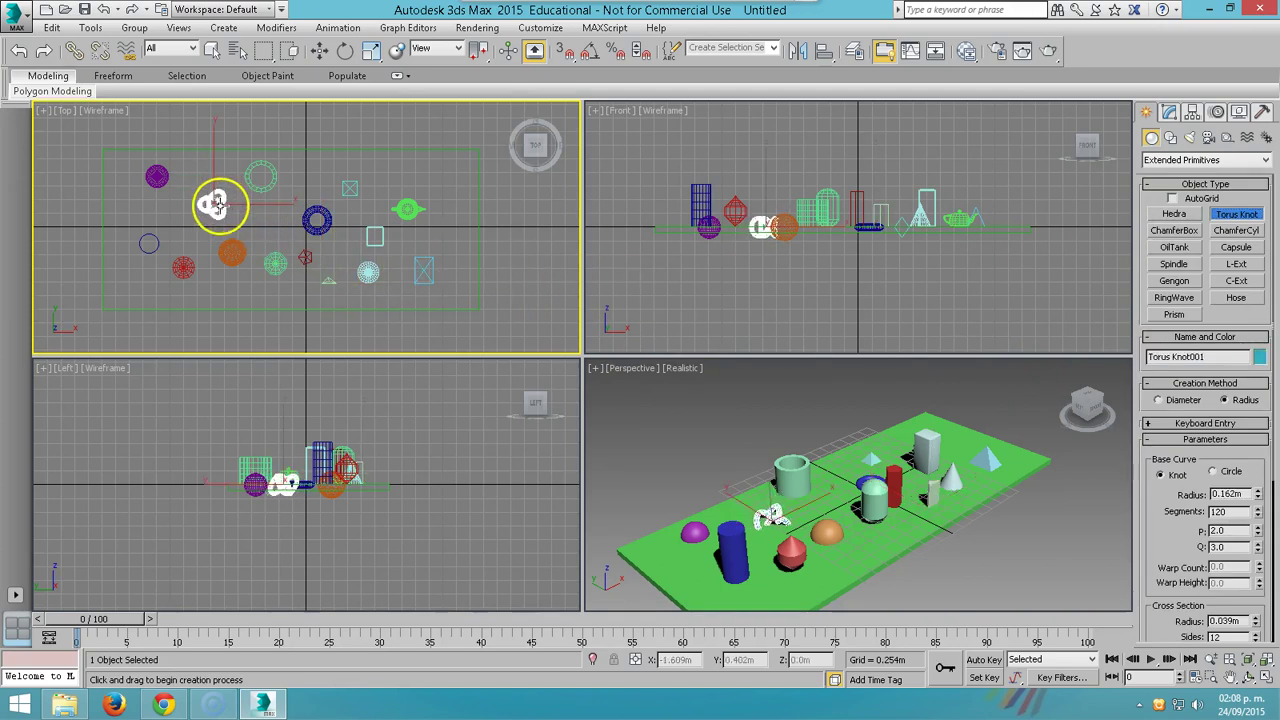
Add a filleted chamfered cylinder and a 0.604 m capsule near the right end
left_click(1236, 230)
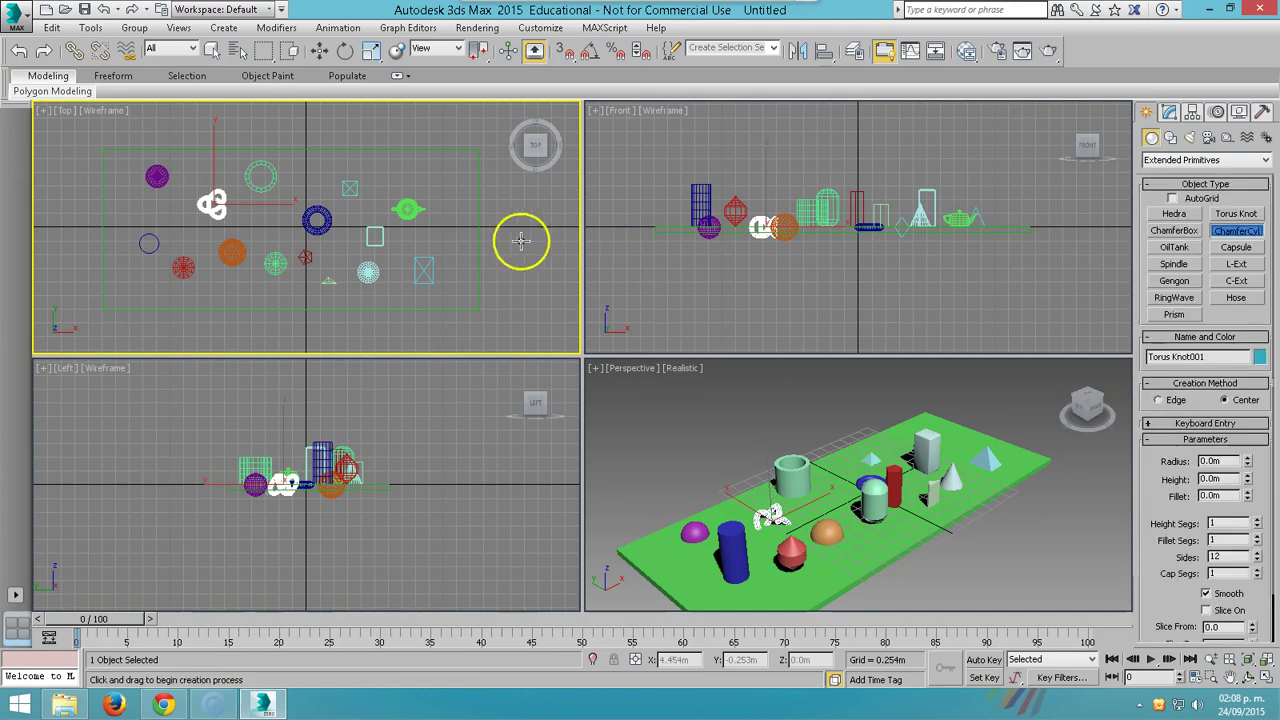
left_click_drag(378, 195, 390, 199)
left_click(387, 180)
left_click(1236, 247)
left_click_drag(452, 233, 456, 245)
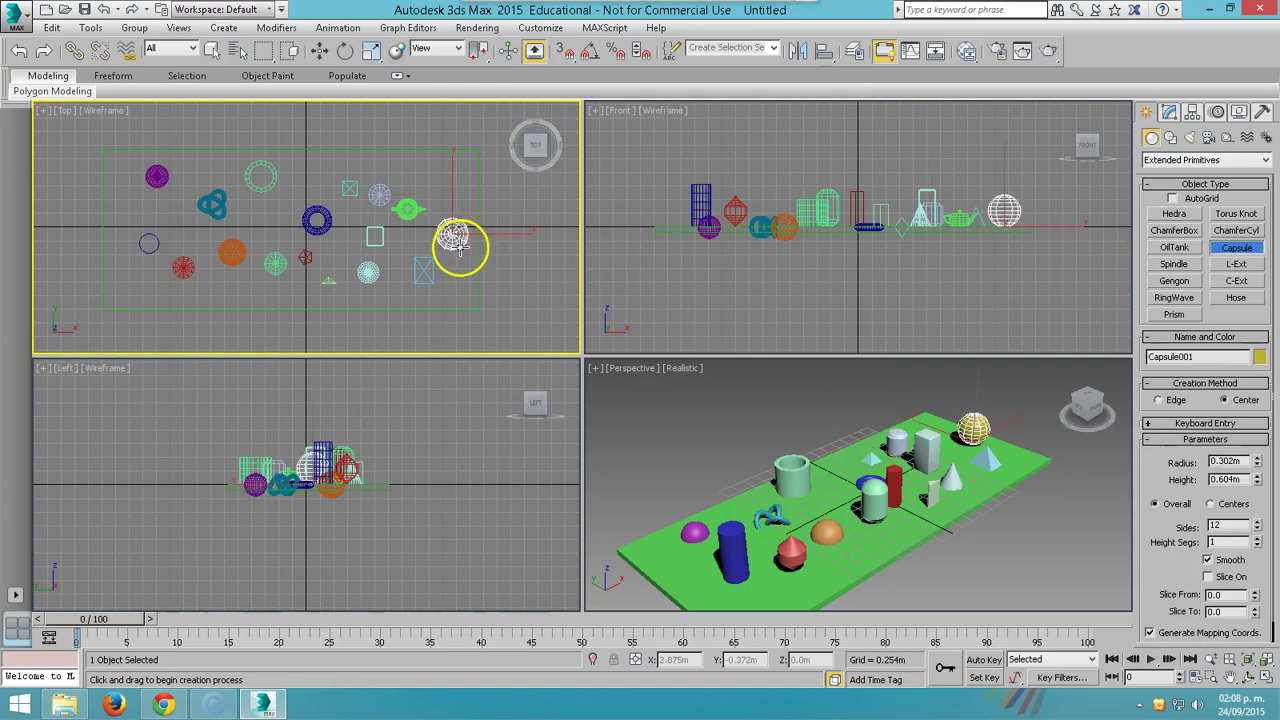
left_click(456, 219)
Draw an L-Ext wall 2.16 m high, 0.06 m thick along the back and right floor edges
left_click(1236, 264)
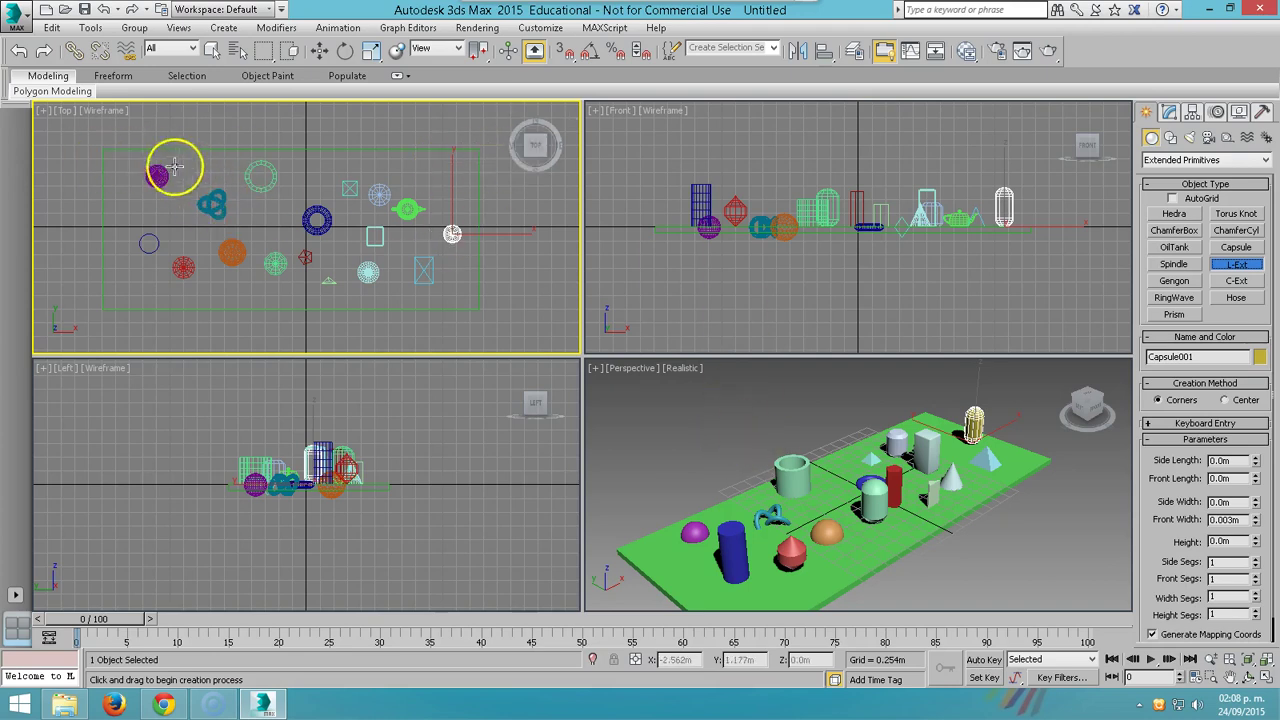
left_click_drag(113, 150, 476, 300)
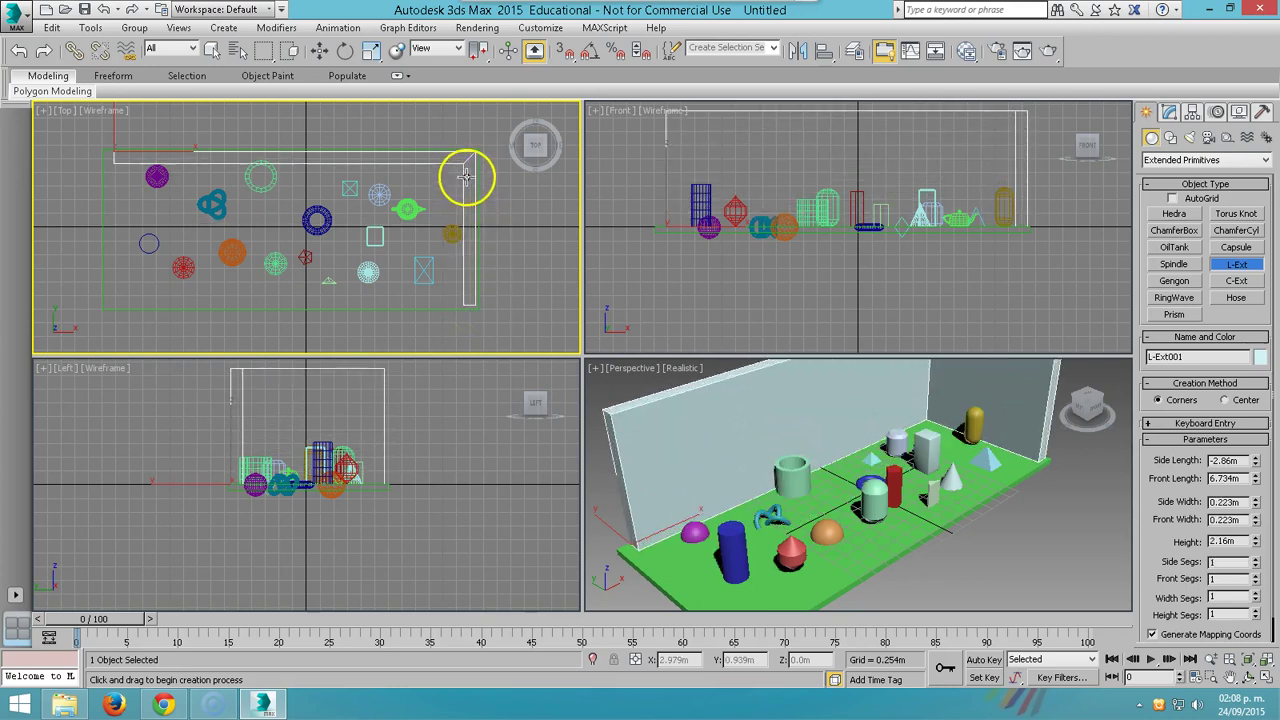
left_click(466, 184)
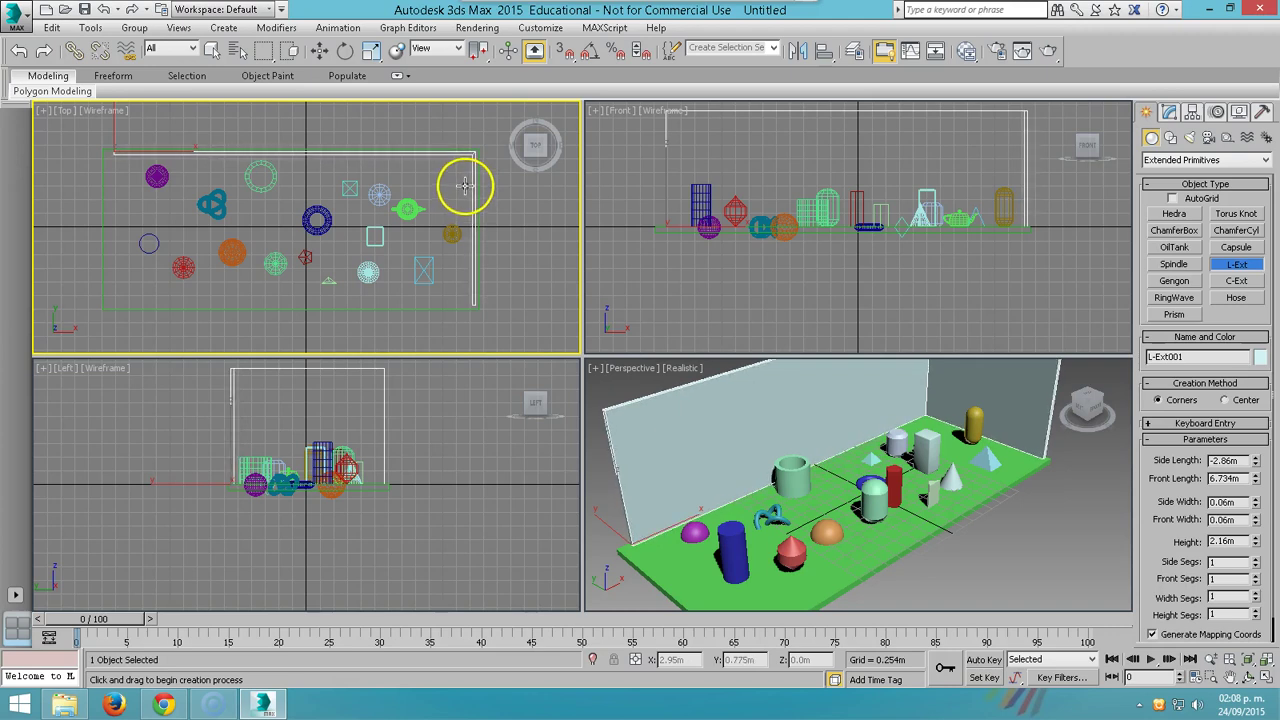
left_click(1247, 677)
left_click_drag(814, 471, 845, 455)
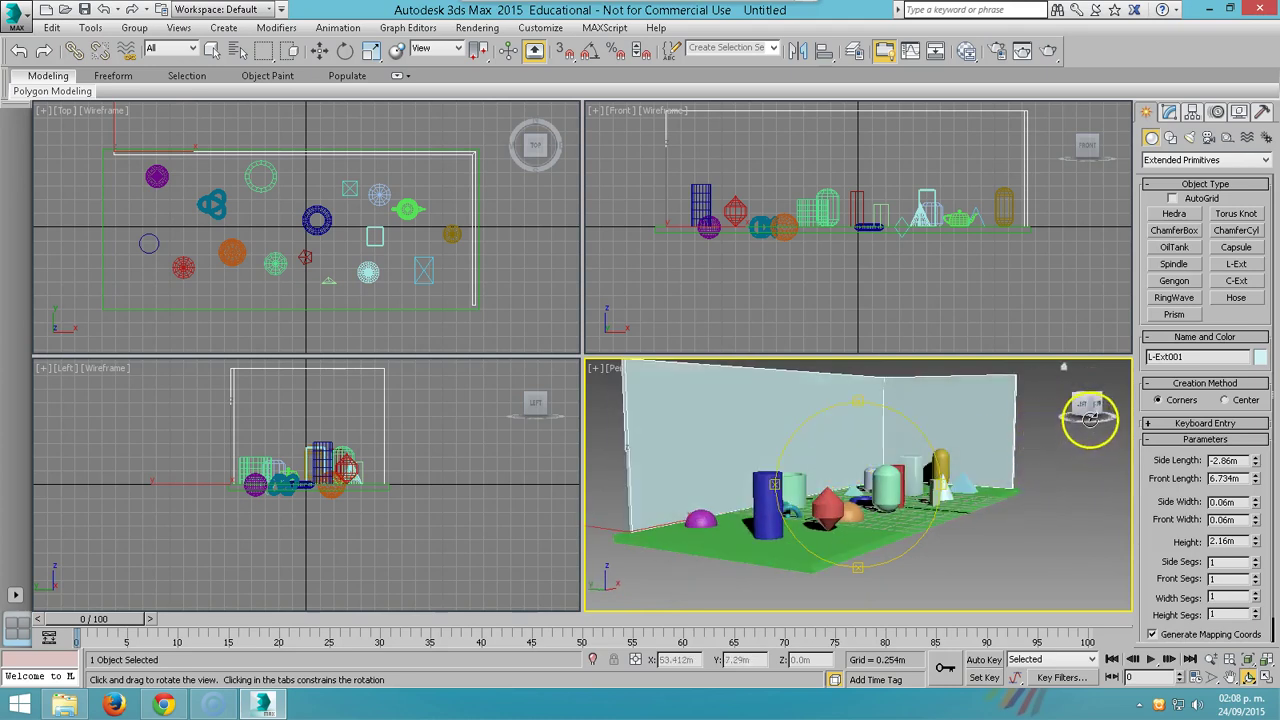
Rotate the Front view with the ViewCube and pan it down slightly
right_click(923, 371)
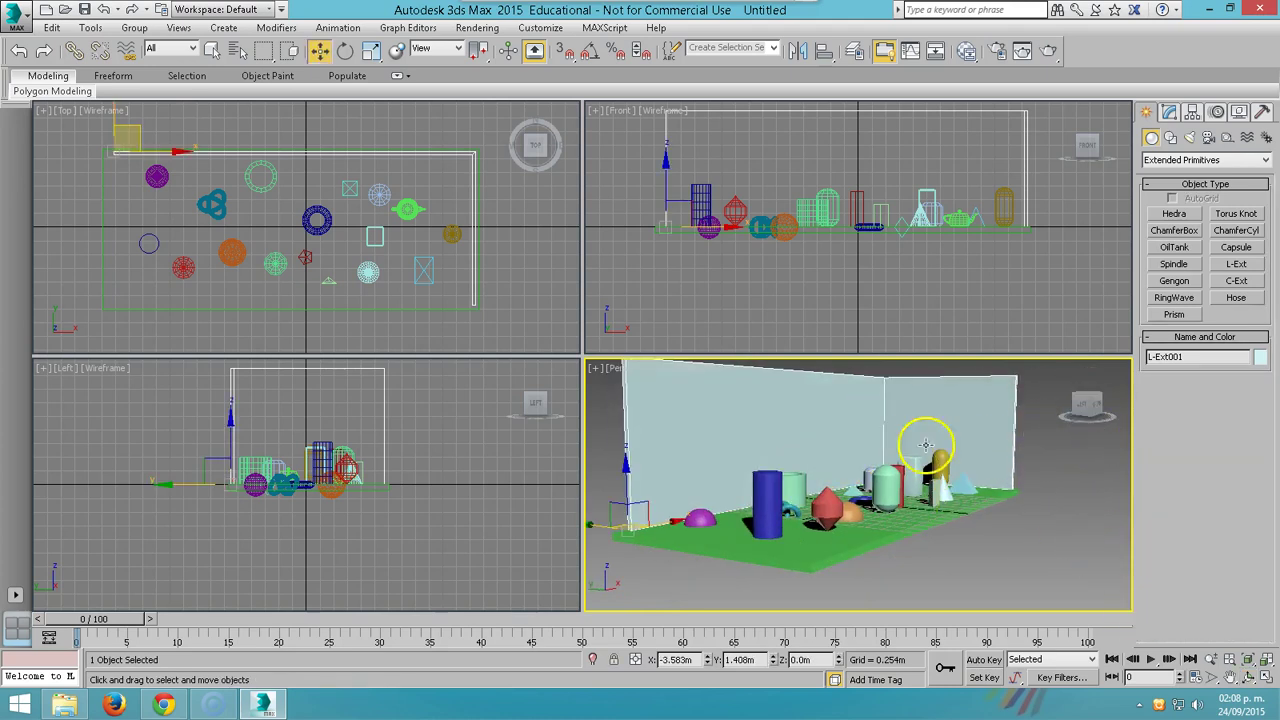
left_click(318, 52)
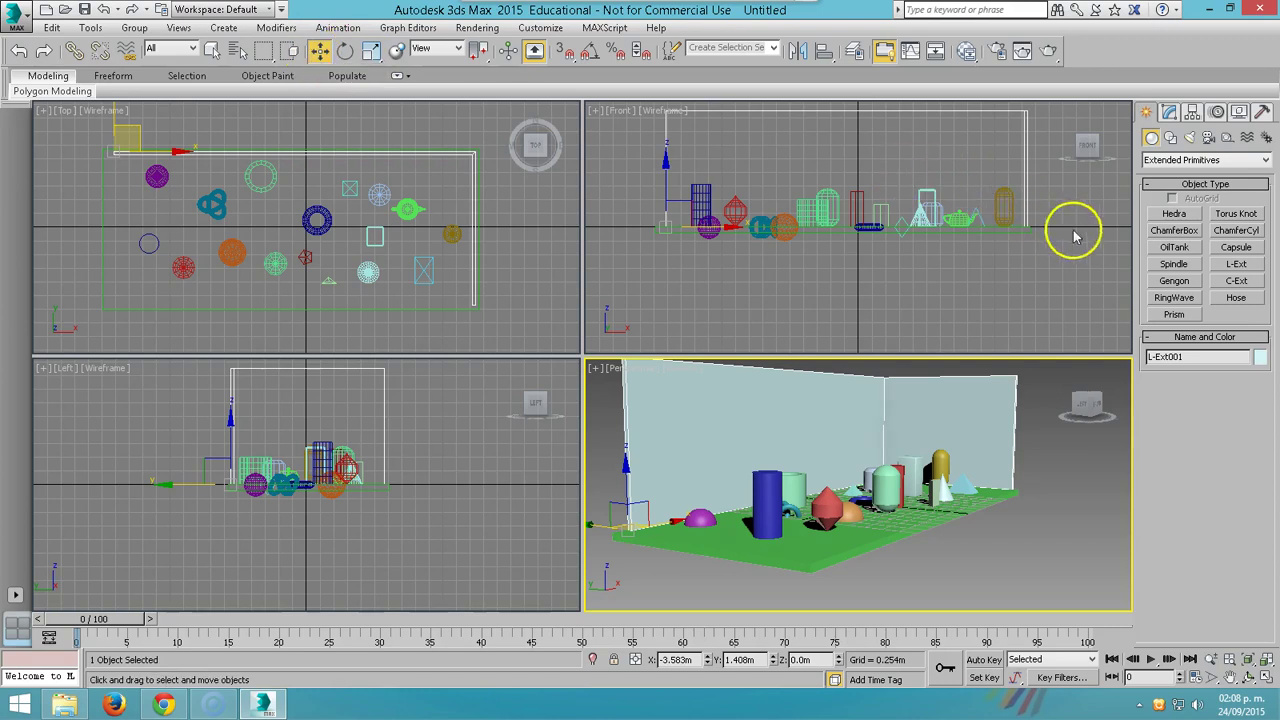
left_click(1068, 146)
left_click(1072, 148)
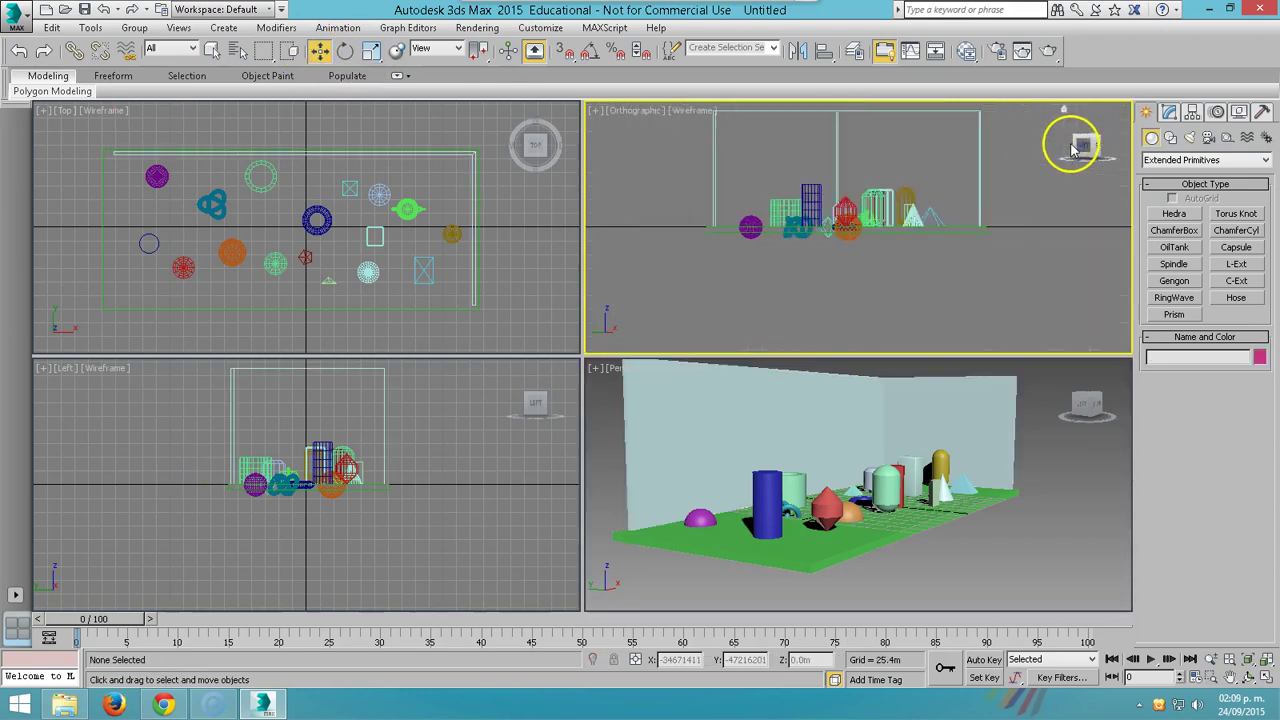
left_click(1072, 148)
left_click(1072, 148)
left_click(1072, 148)
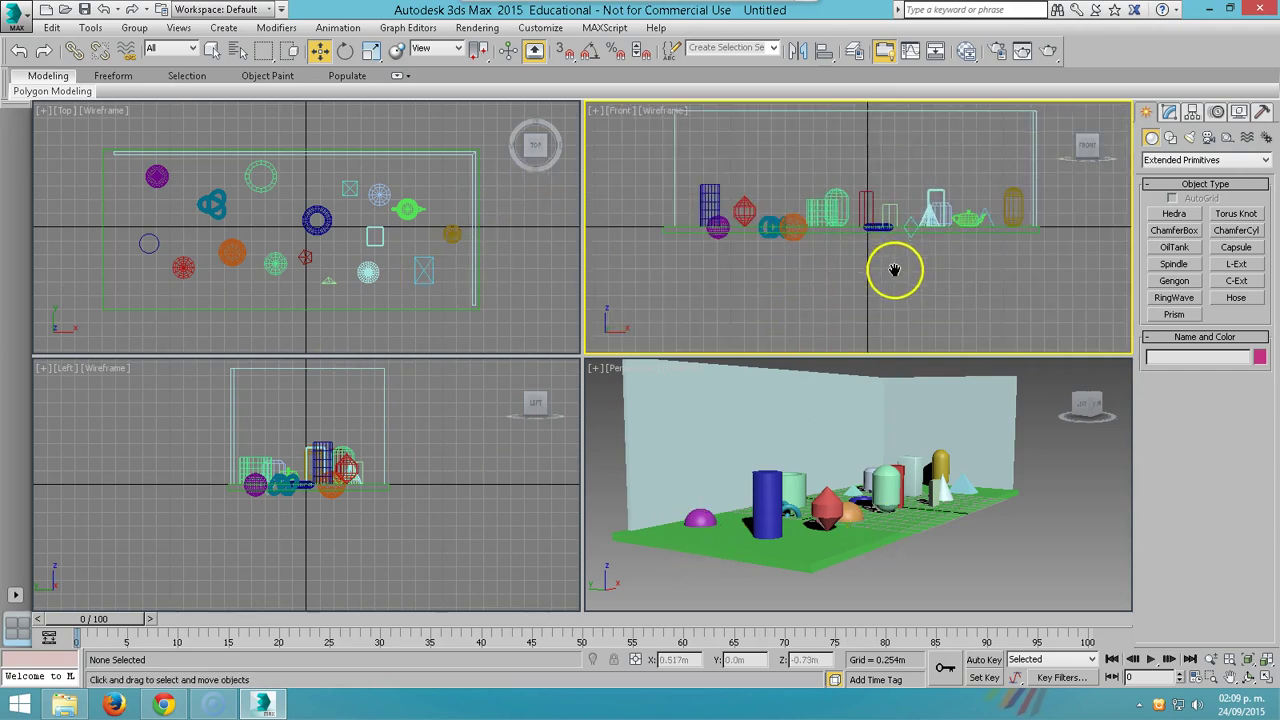
middle_click_drag(894, 266, 894, 291)
Pan the Perspective, Left and Top views to centre the scene
left_click(1230, 678)
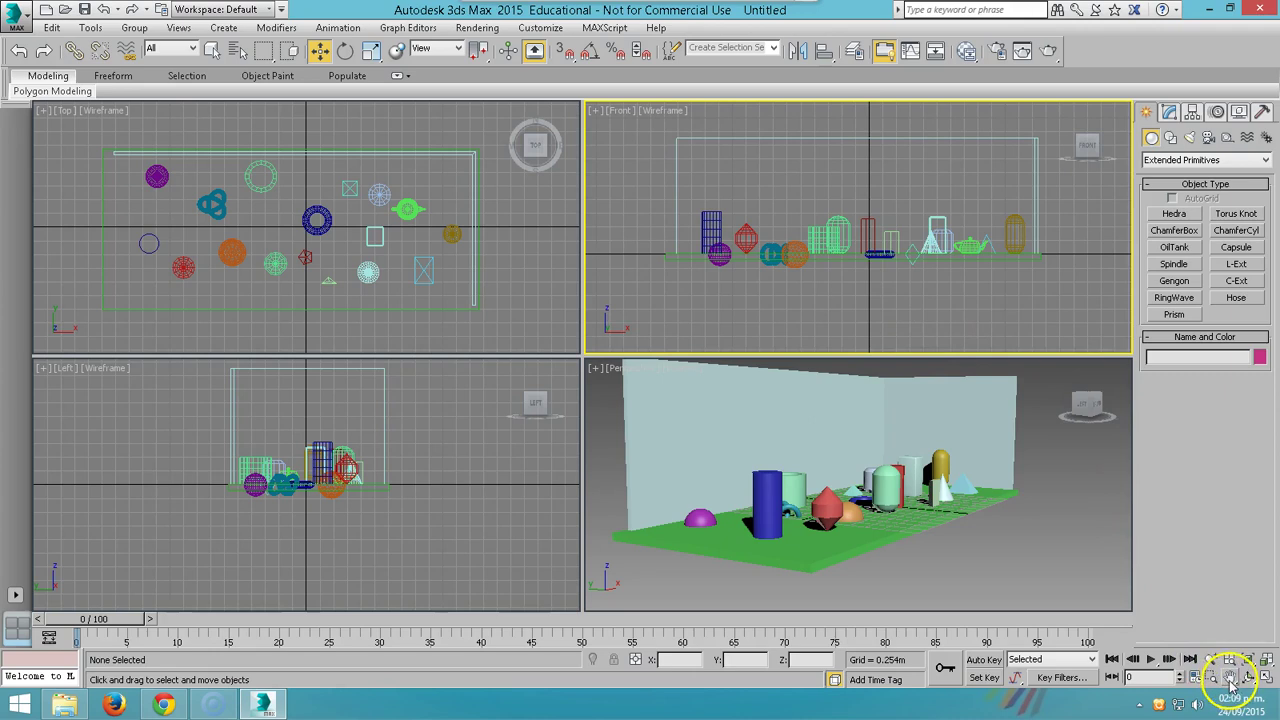
left_click_drag(1023, 534, 620, 497)
left_click_drag(509, 496, 502, 523)
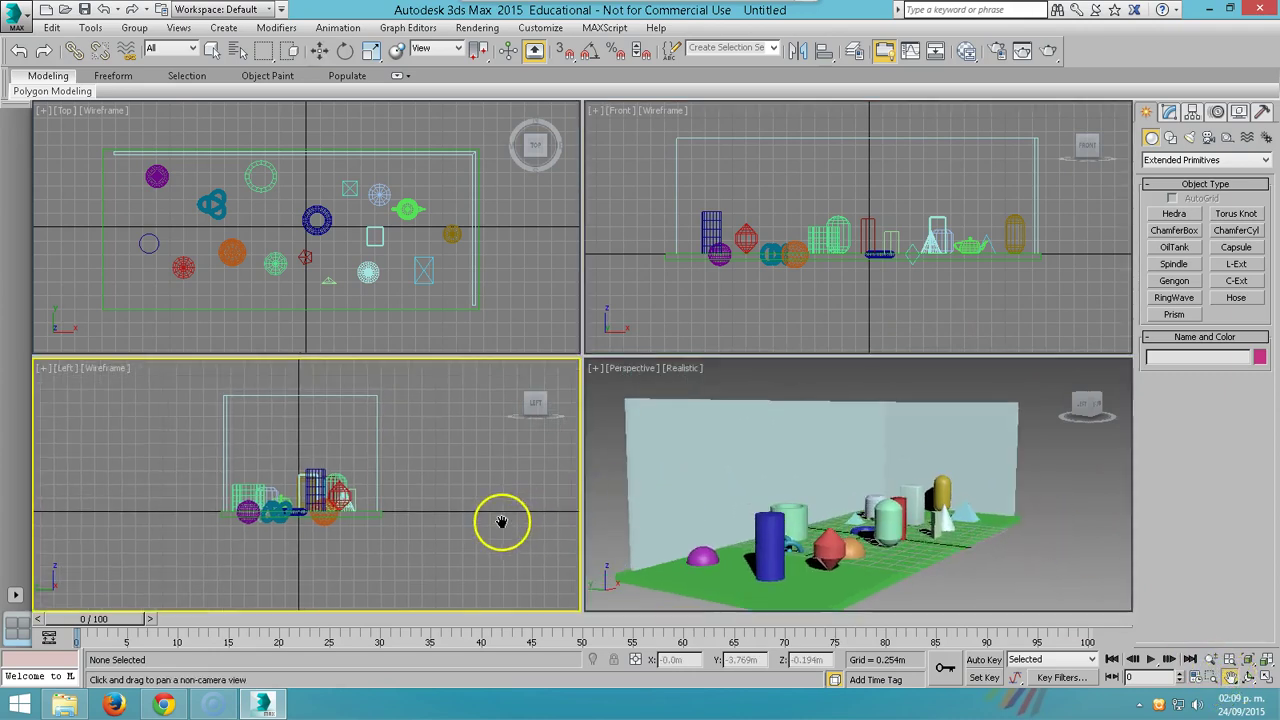
left_click_drag(362, 211, 374, 217)
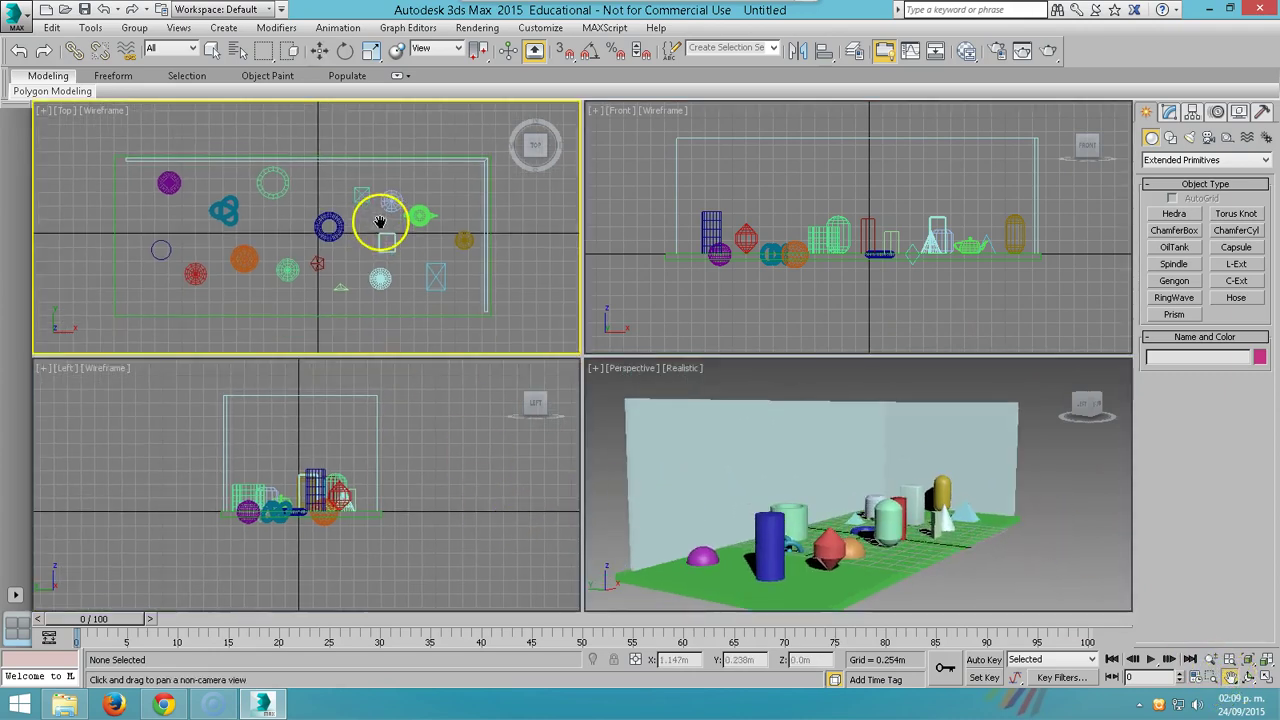
Zoom the Perspective view so it sits closer to the objects
left_click(1210, 658)
left_click_drag(891, 503, 897, 508)
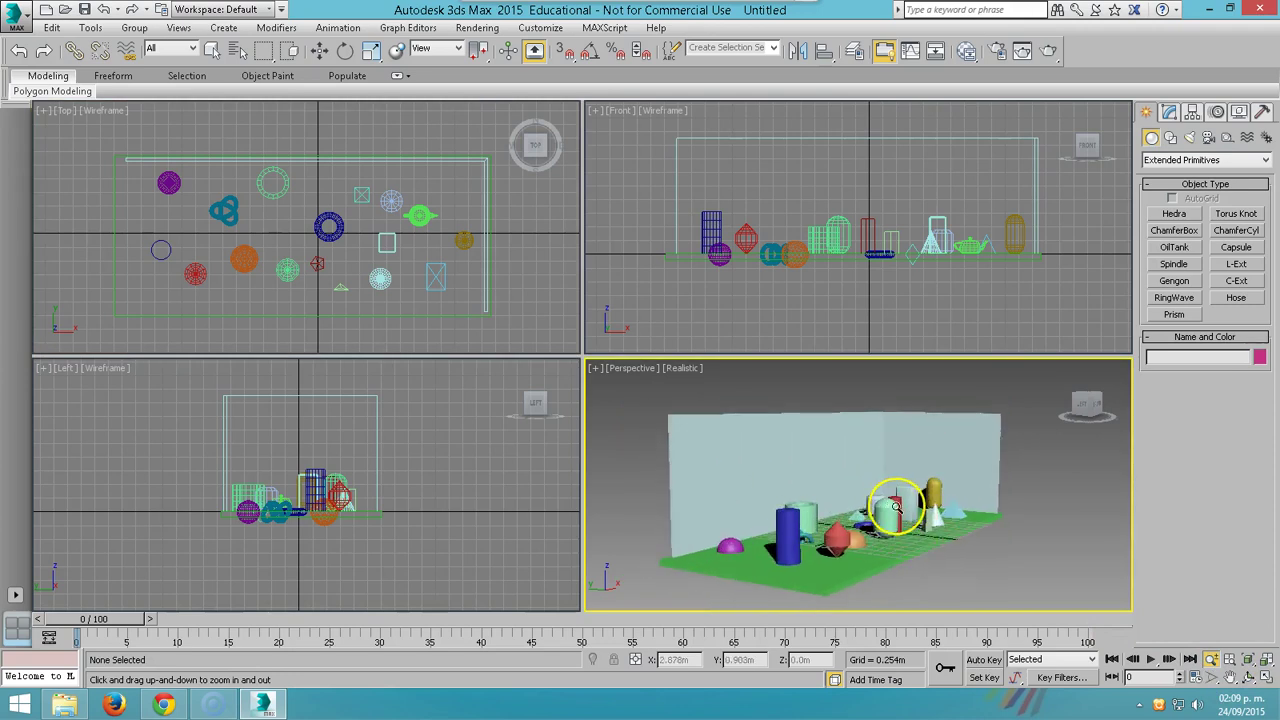
scroll(897, 508, "up", 3)
scroll(897, 508, "up", 2)
scroll(897, 508, "down", 2)
scroll(897, 507, "up", 1)
scroll(897, 508, "up", 2)
scroll(897, 508, "down", 3)
scroll(897, 508, "down", 1)
scroll(897, 508, "up", 2)
left_click(1098, 605)
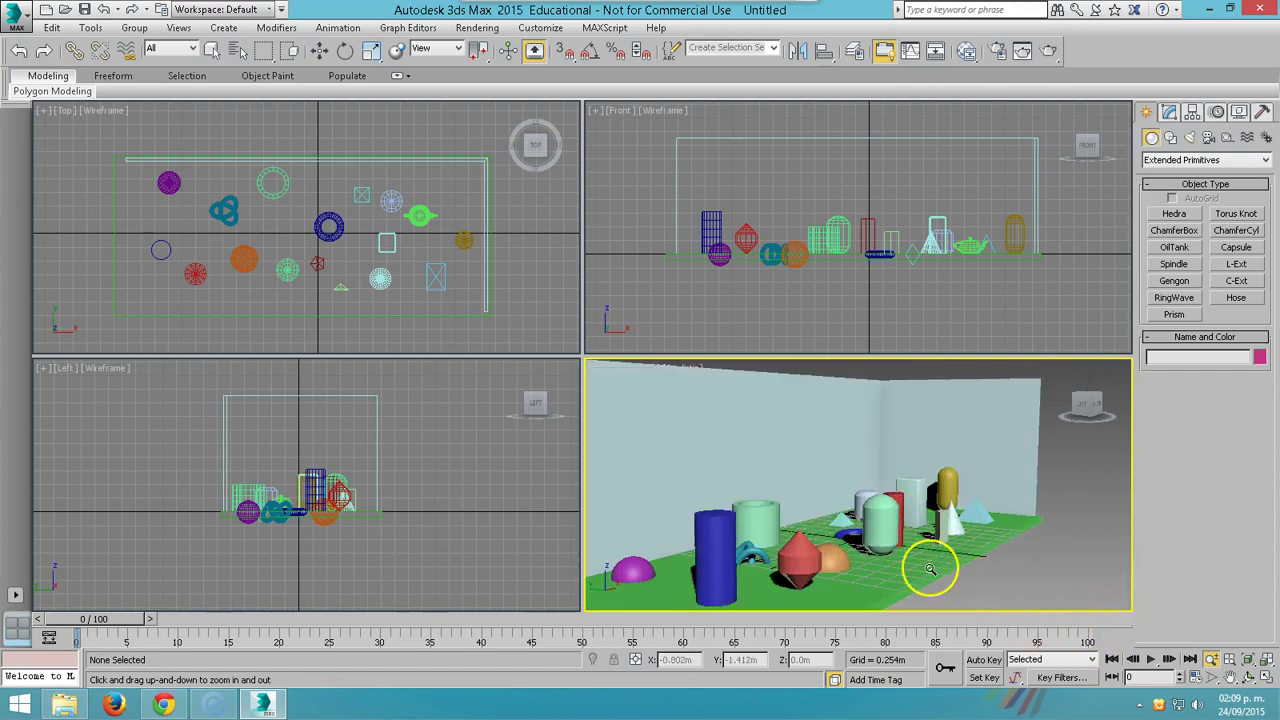
right_click(963, 548)
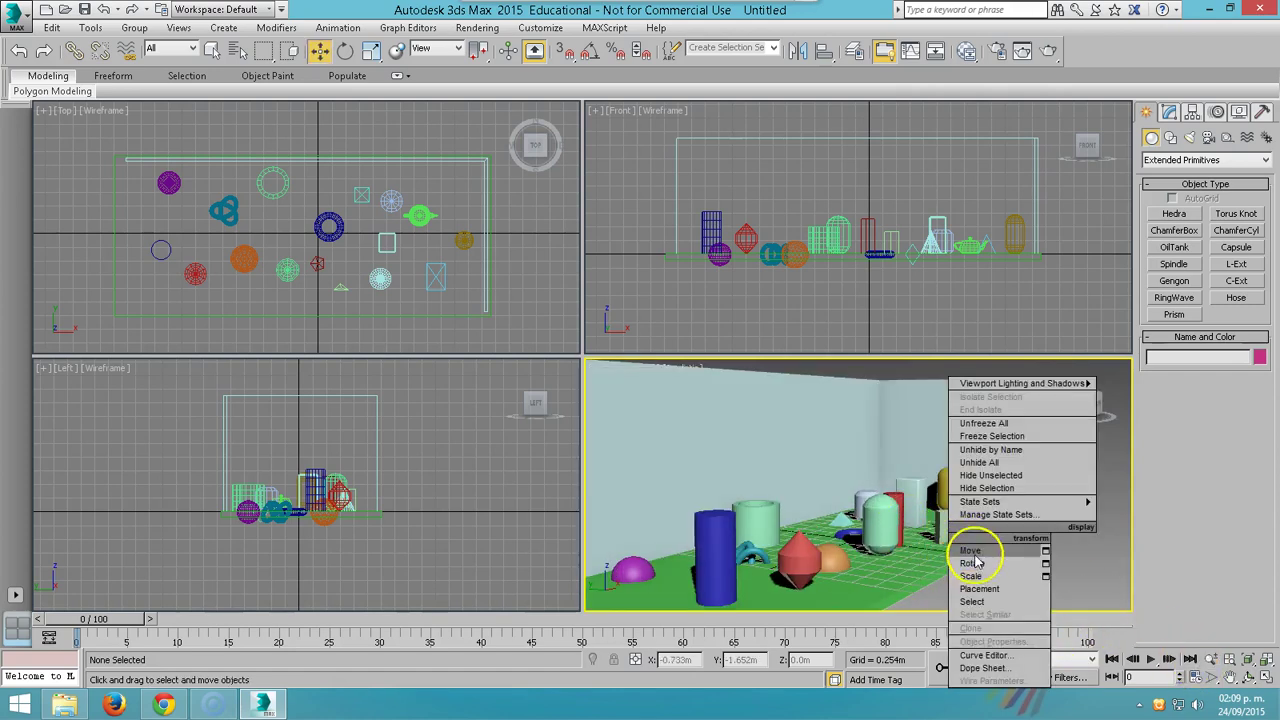
left_click(966, 551)
right_click(963, 532)
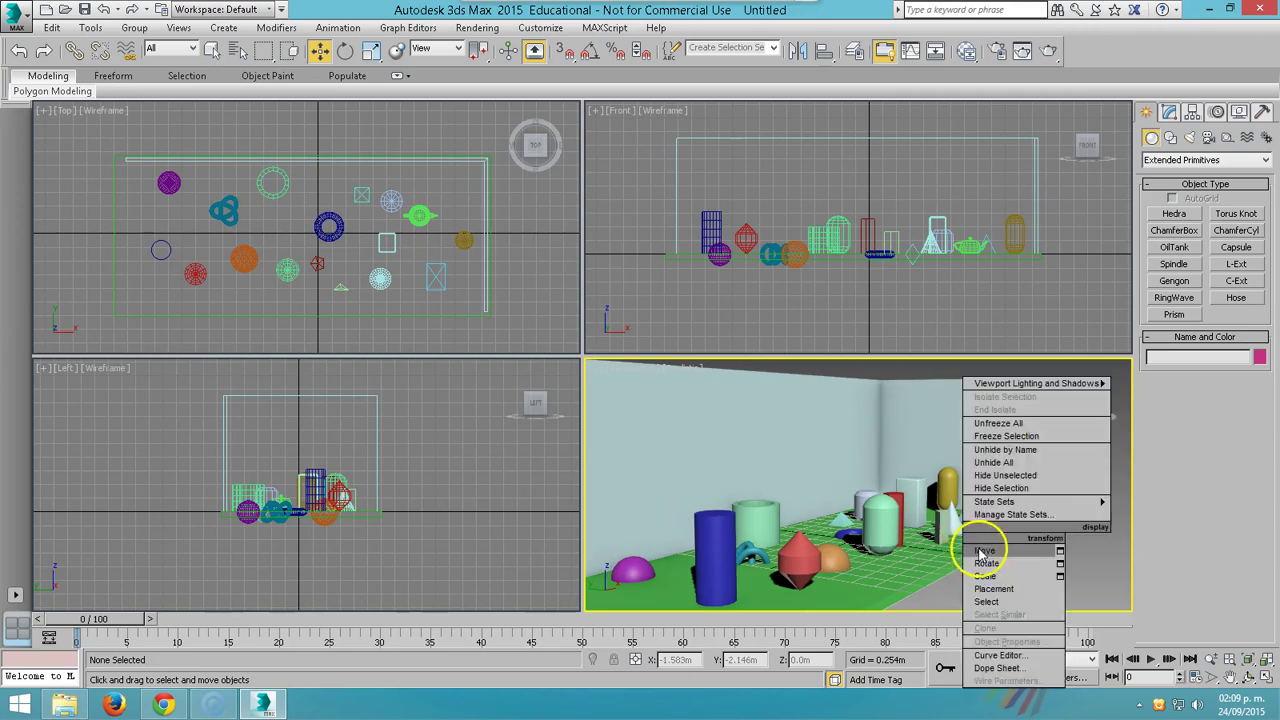
left_click(1060, 551)
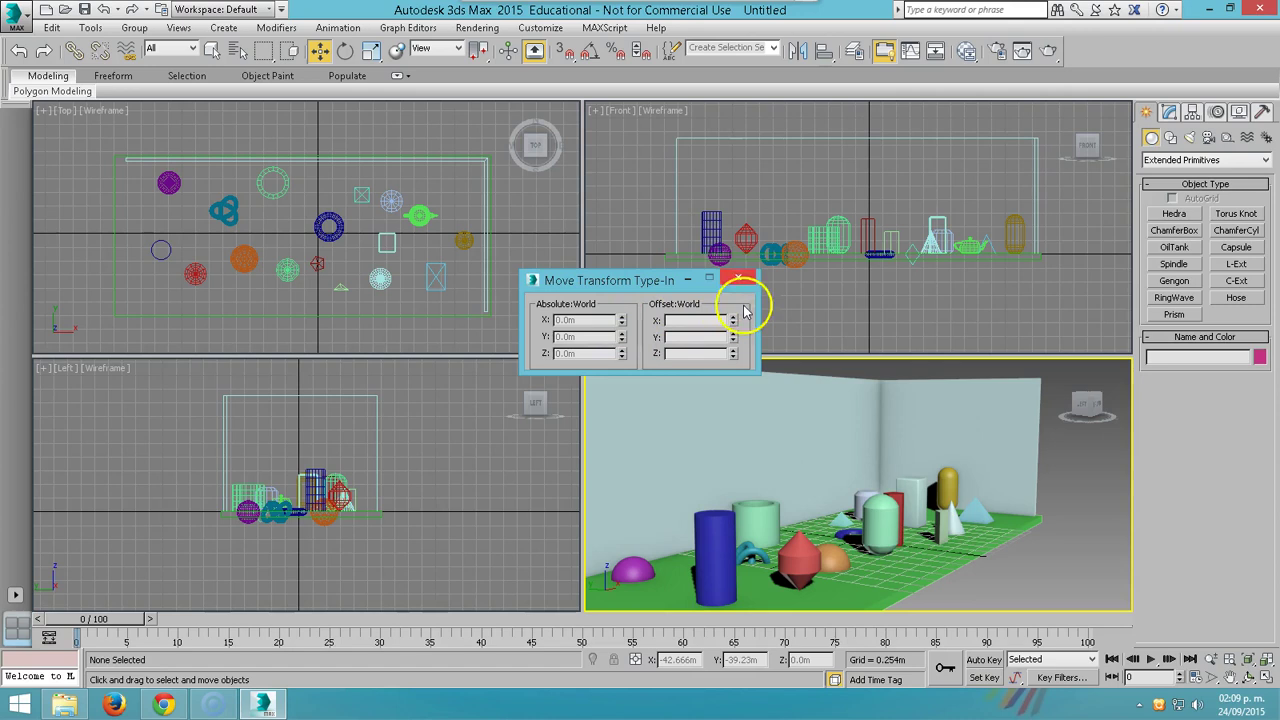
left_click(738, 280)
left_click(859, 438)
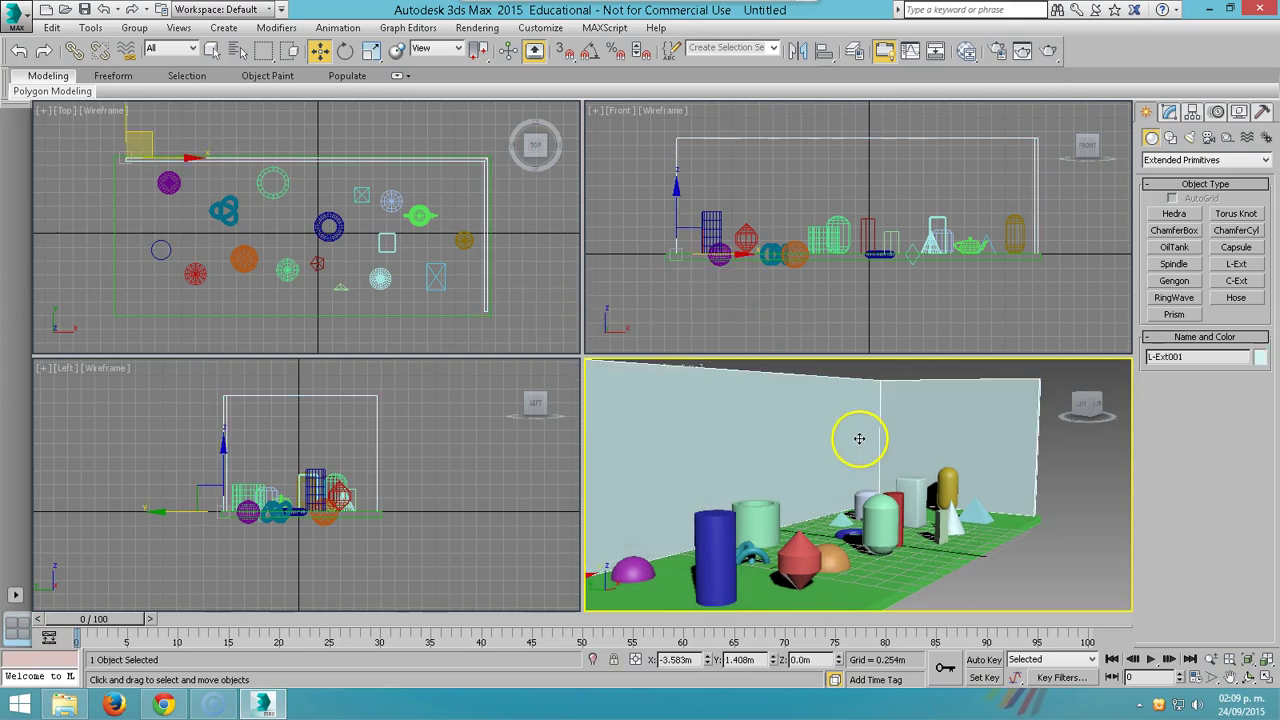
left_click(918, 568)
Scale the floor box Box001 to 188.7% X, 256.6% Y and 193.5% Z using Scale Transform Type-In
right_click(918, 568)
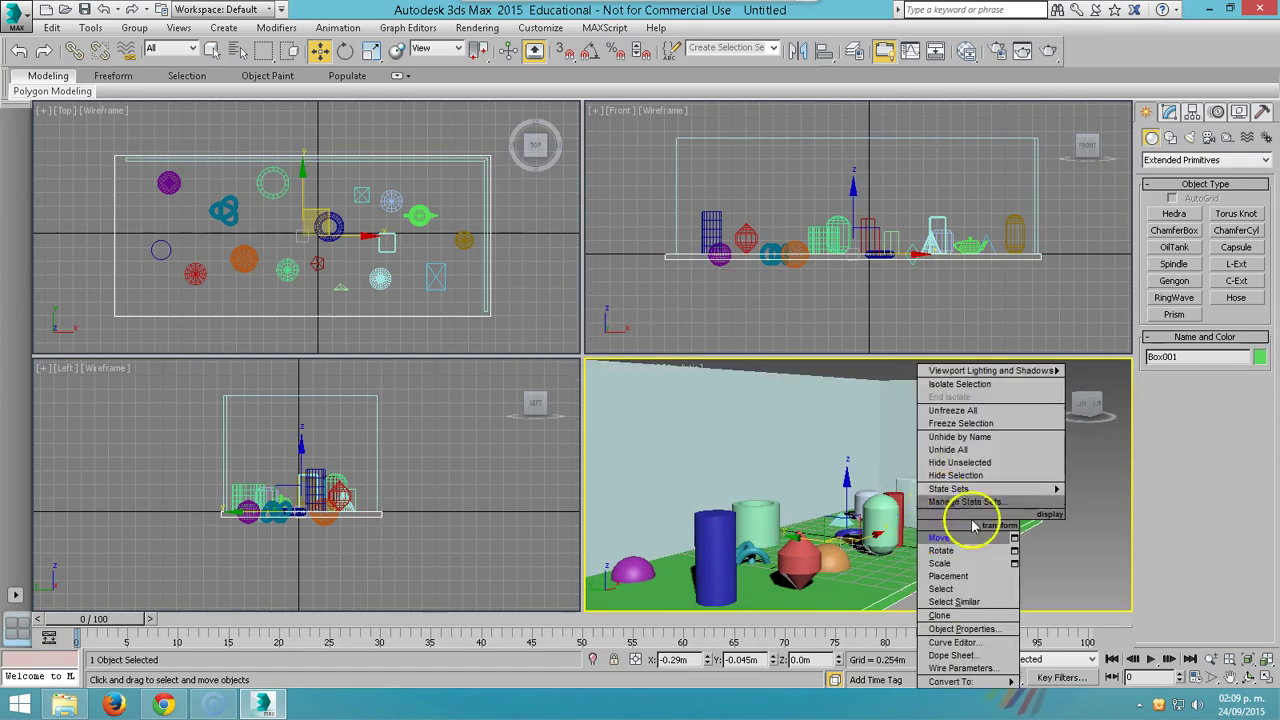
left_click(1014, 564)
mouse_move(732, 327)
left_mouse_down()
mouse_move(700, 277)
mouse_move(668, 302)
mouse_move(614, 263)
mouse_move(619, 199)
left_mouse_up()
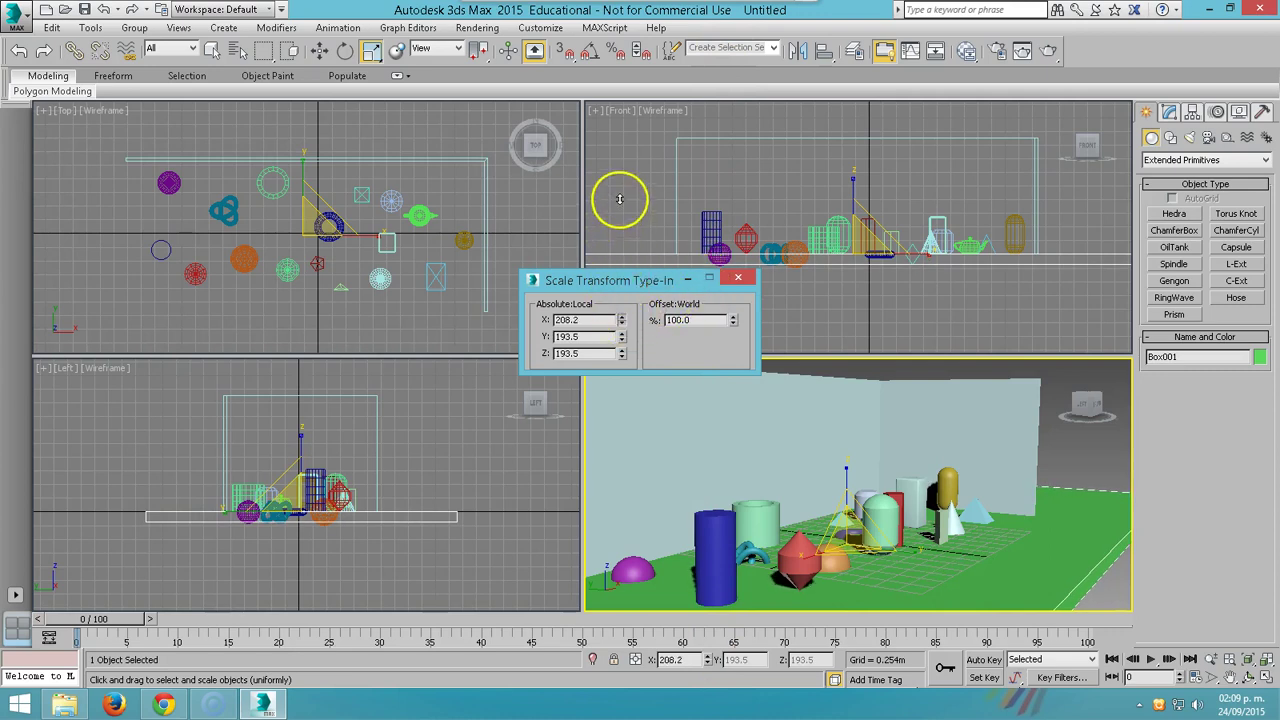
left_click_drag(620, 338, 690, 35)
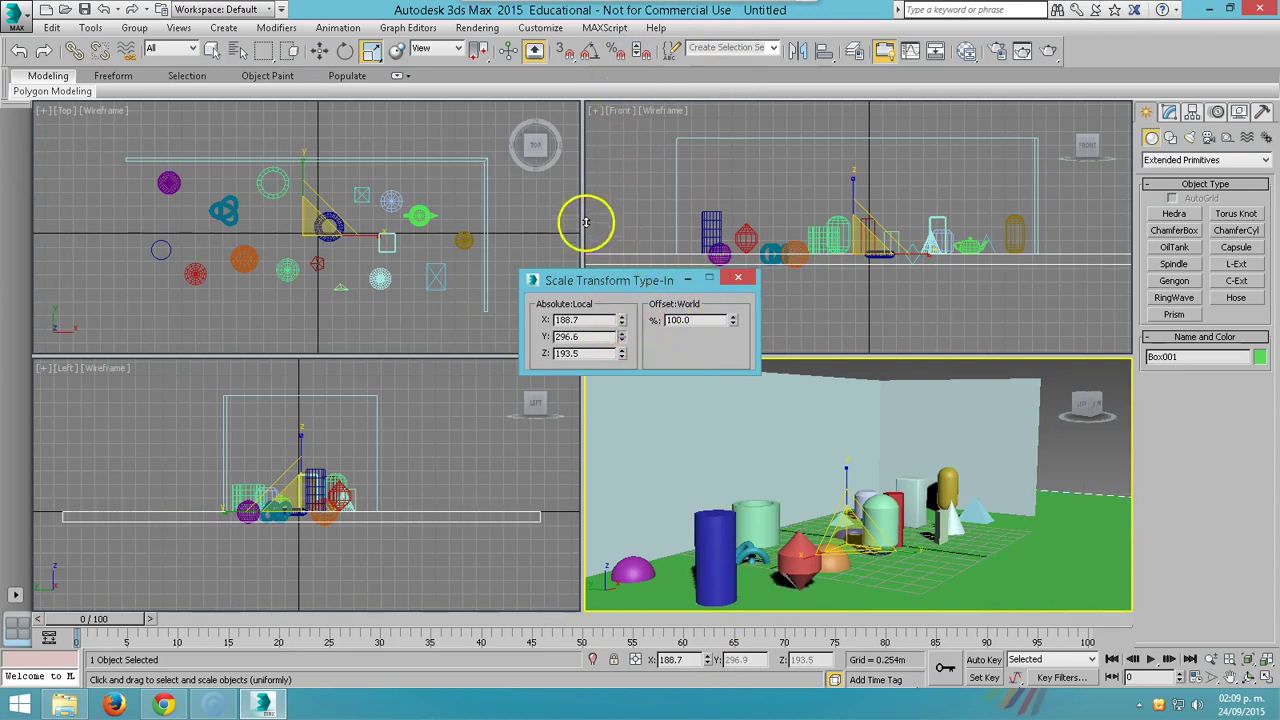
left_click(740, 280)
mouse_move(910, 430)
middle_mouse_down("alt")
mouse_move(914, 528)
mouse_move(1137, 594)
middle_mouse_up("alt")
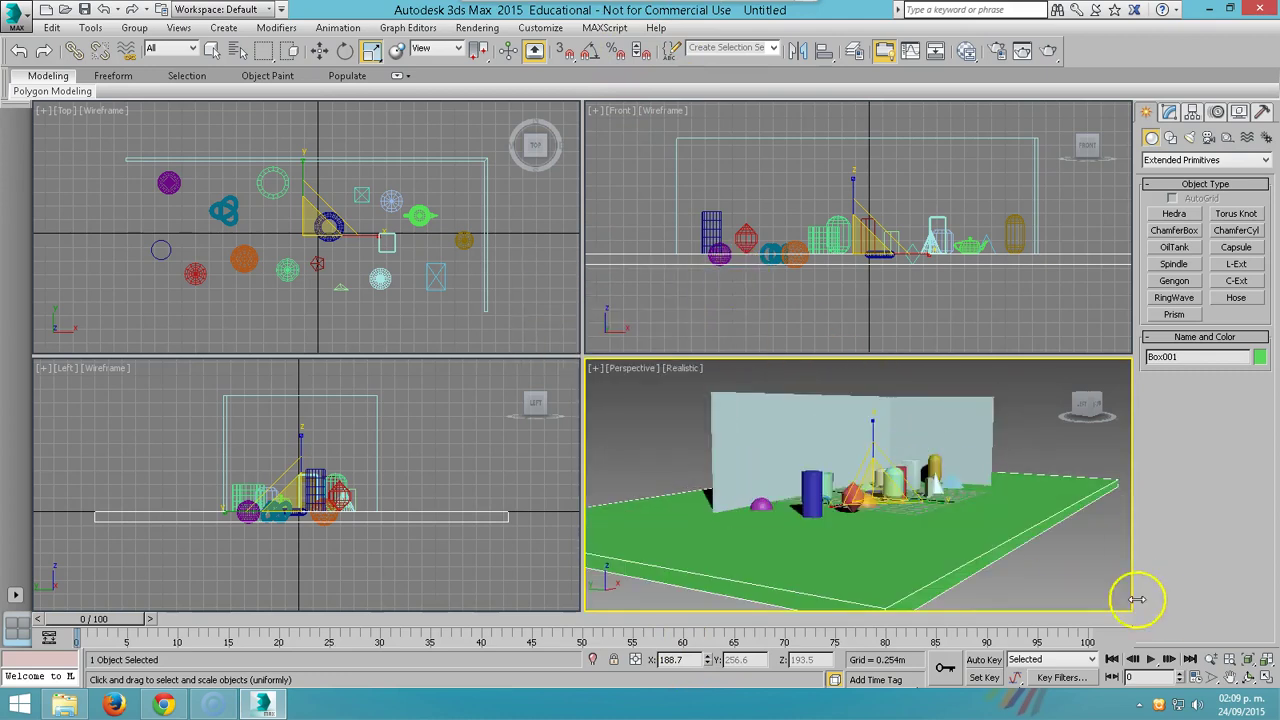
Orbit the Perspective view for a close look at the primitives with the wall behind them
mouse_move(934, 546)
middle_mouse_down("alt")
mouse_move(917, 543)
mouse_move(877, 580)
mouse_move(791, 531)
mouse_move(920, 580)
mouse_move(908, 560)
mouse_move(849, 551)
mouse_move(876, 552)
mouse_move(883, 514)
mouse_move(880, 531)
mouse_move(894, 534)
mouse_move(881, 568)
middle_mouse_up("alt")
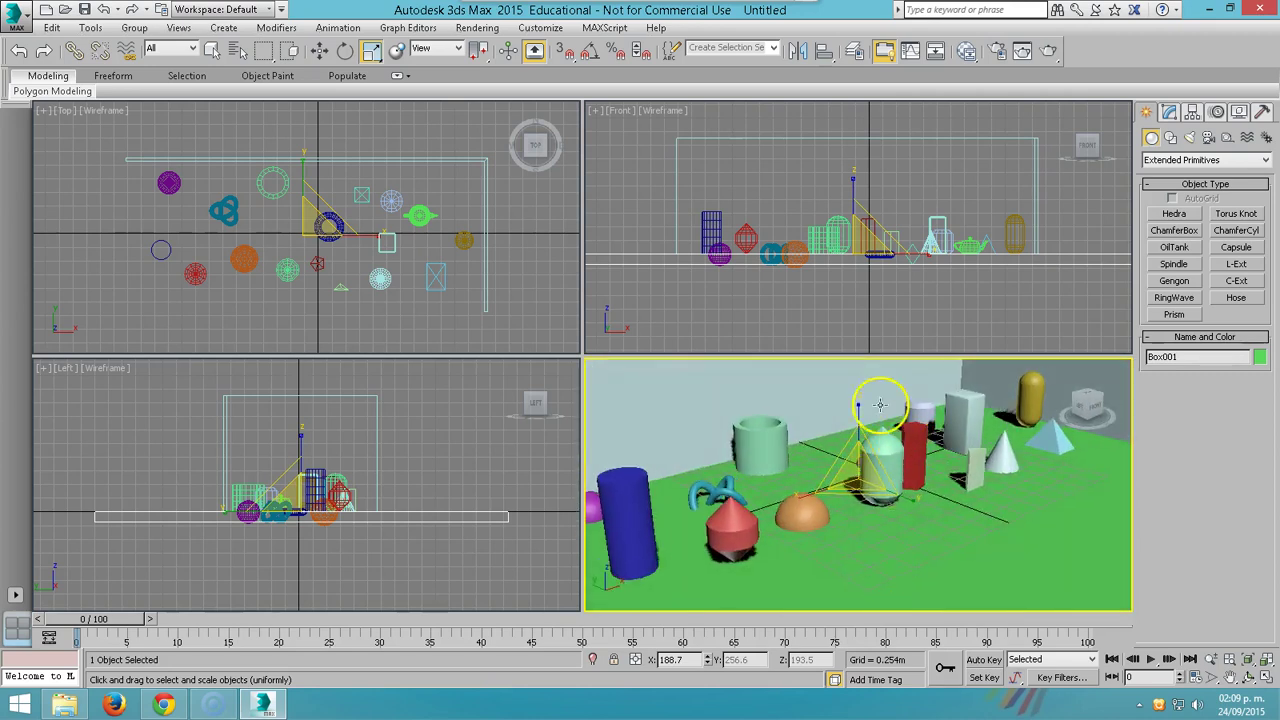
Switch to Move and raise the sphere up onto the floor in the Front view
right_click(728, 257)
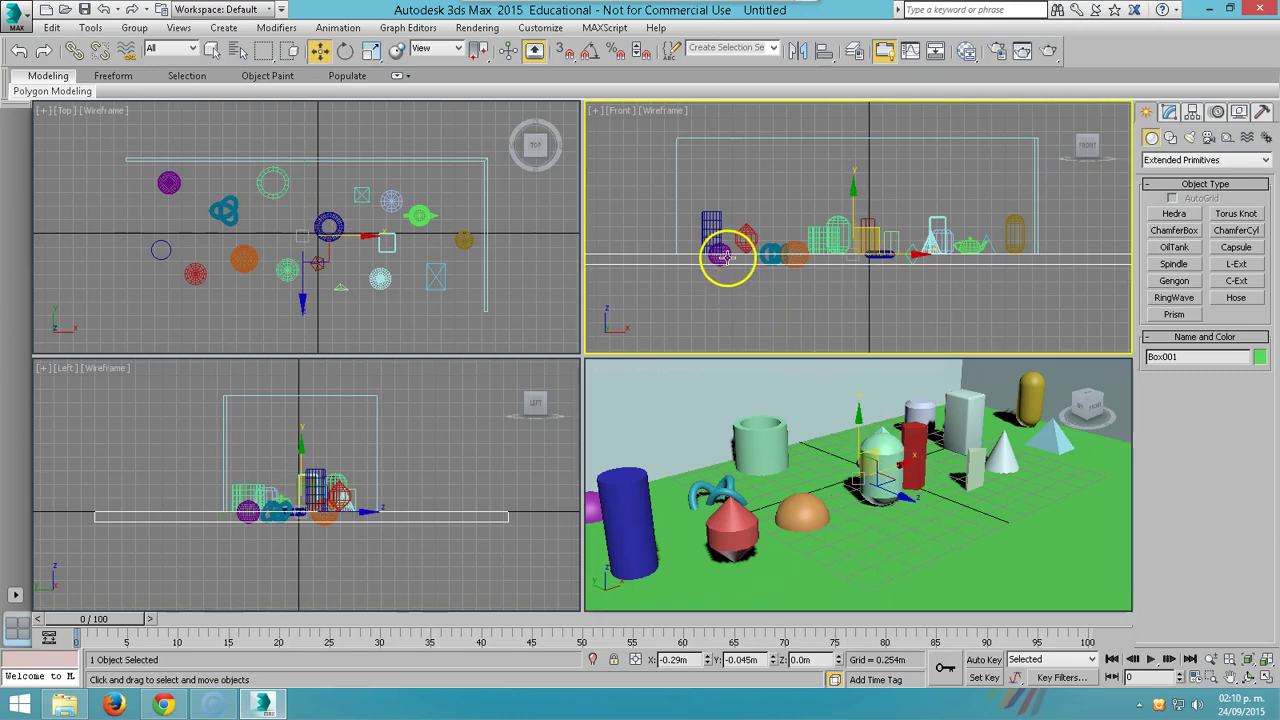
right_click(720, 254)
left_click(740, 272)
left_click(717, 252)
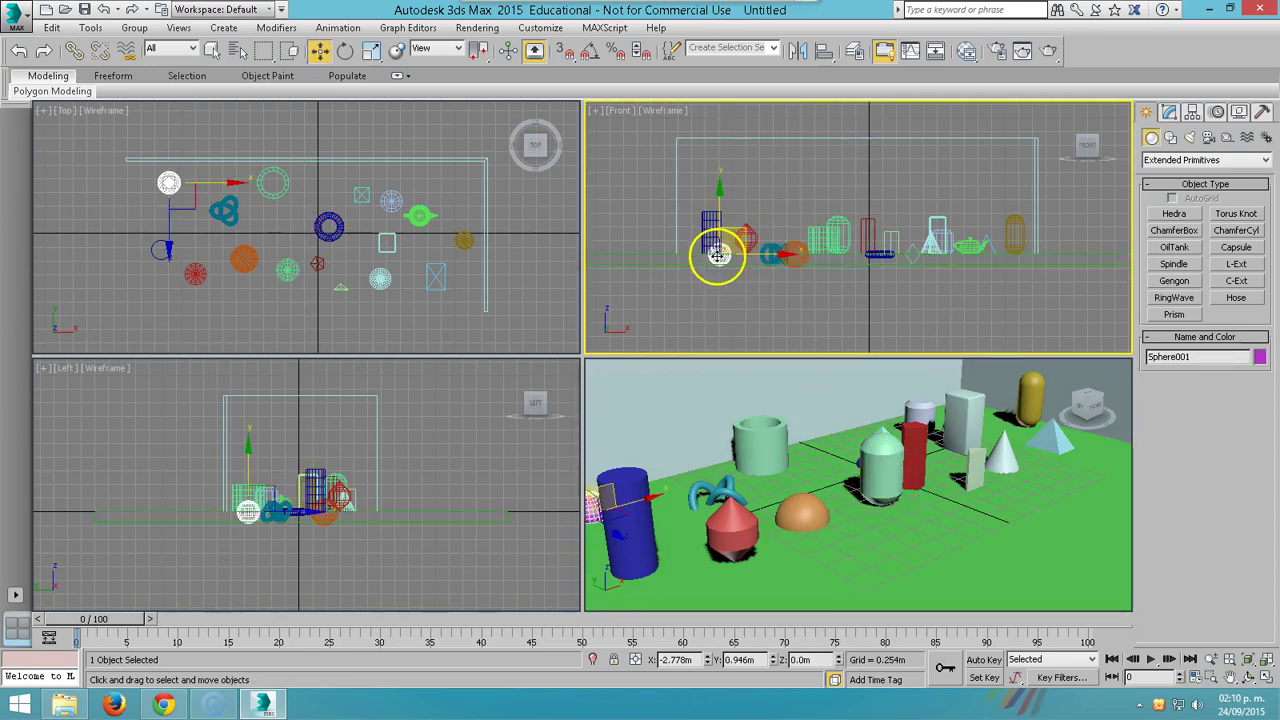
scroll(719, 251, "up", 2)
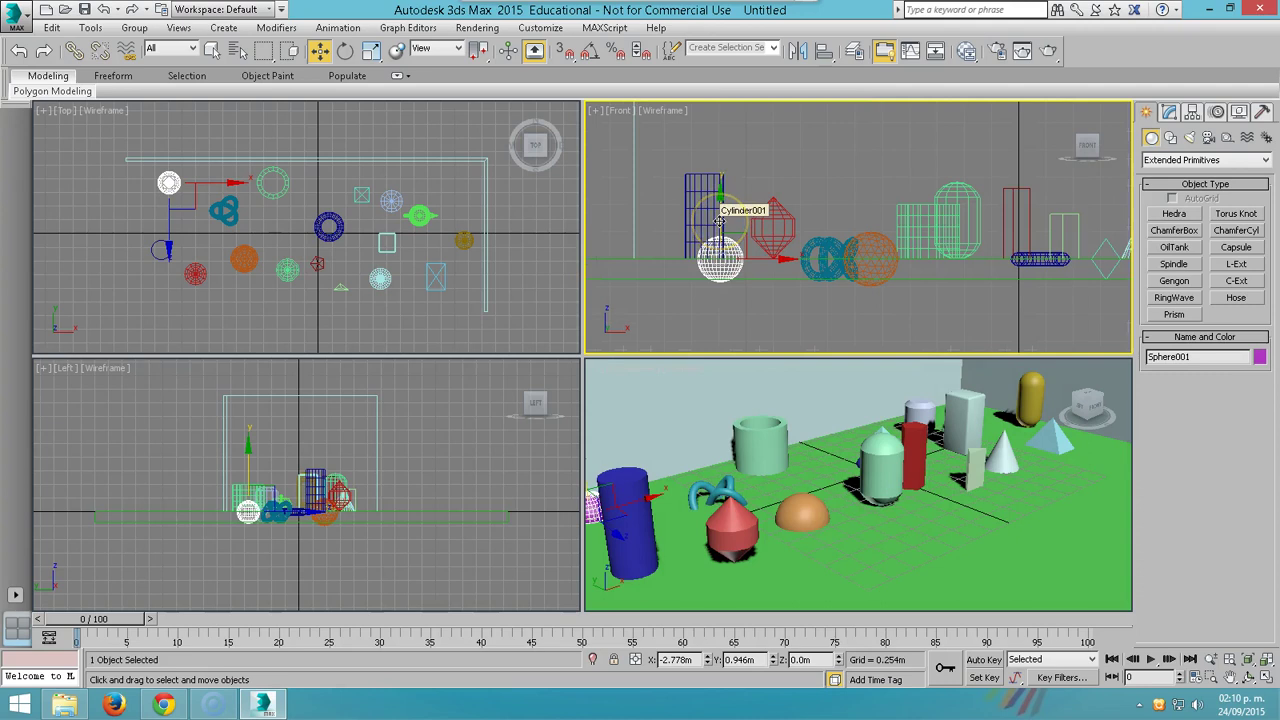
left_click_drag(719, 220, 719, 193)
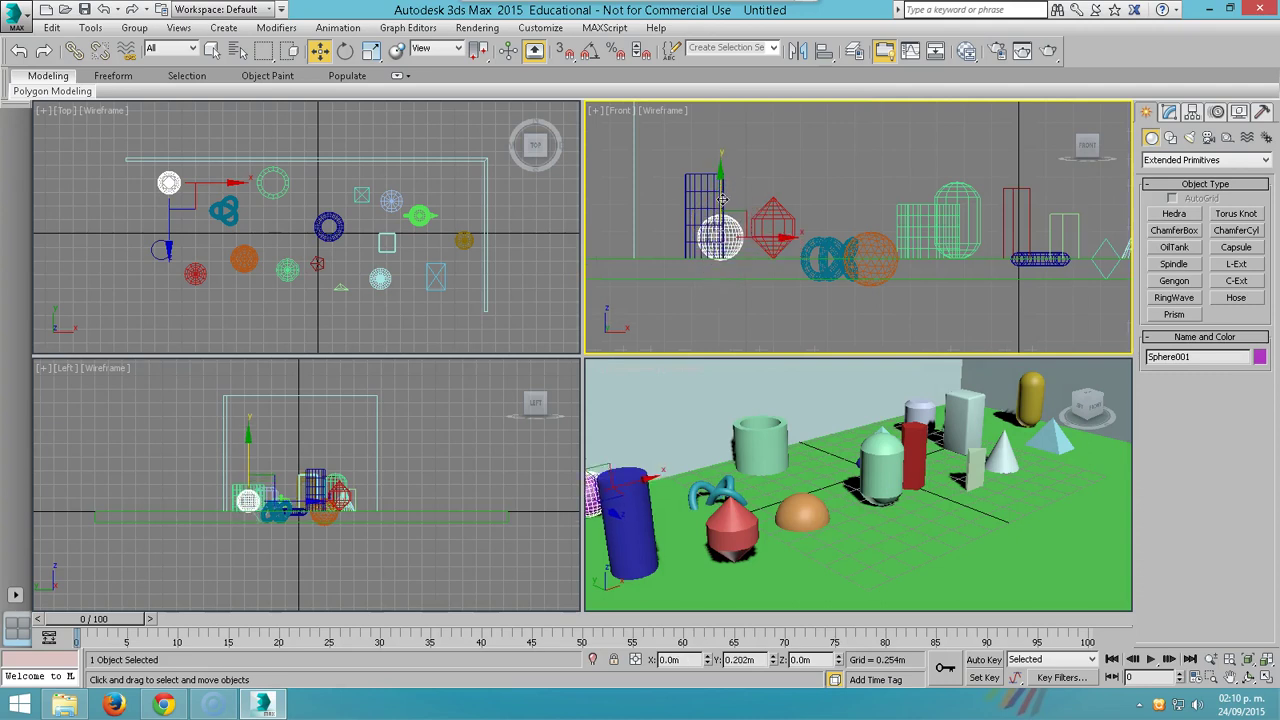
Lift the torus knot, geosphere and torus up along Y so they rest on the floor
left_click(828, 257)
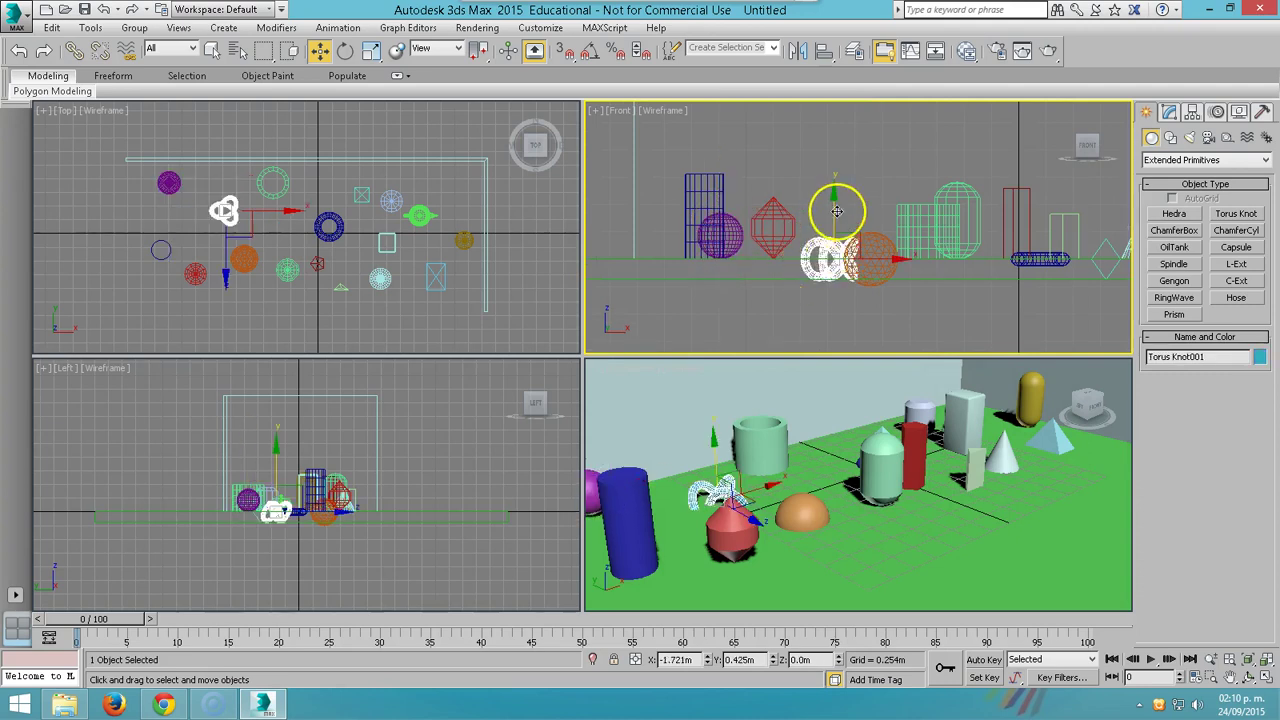
left_click_drag(834, 208, 828, 190)
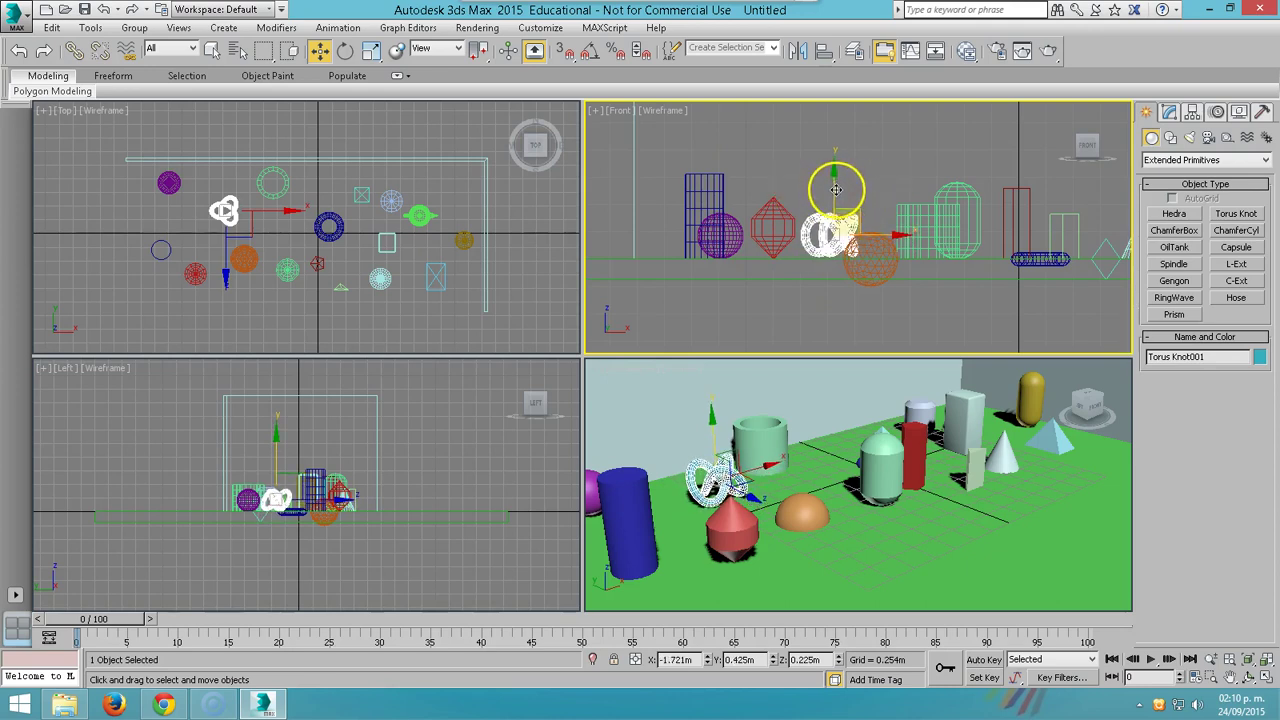
left_click(884, 268)
left_click_drag(870, 213, 870, 185)
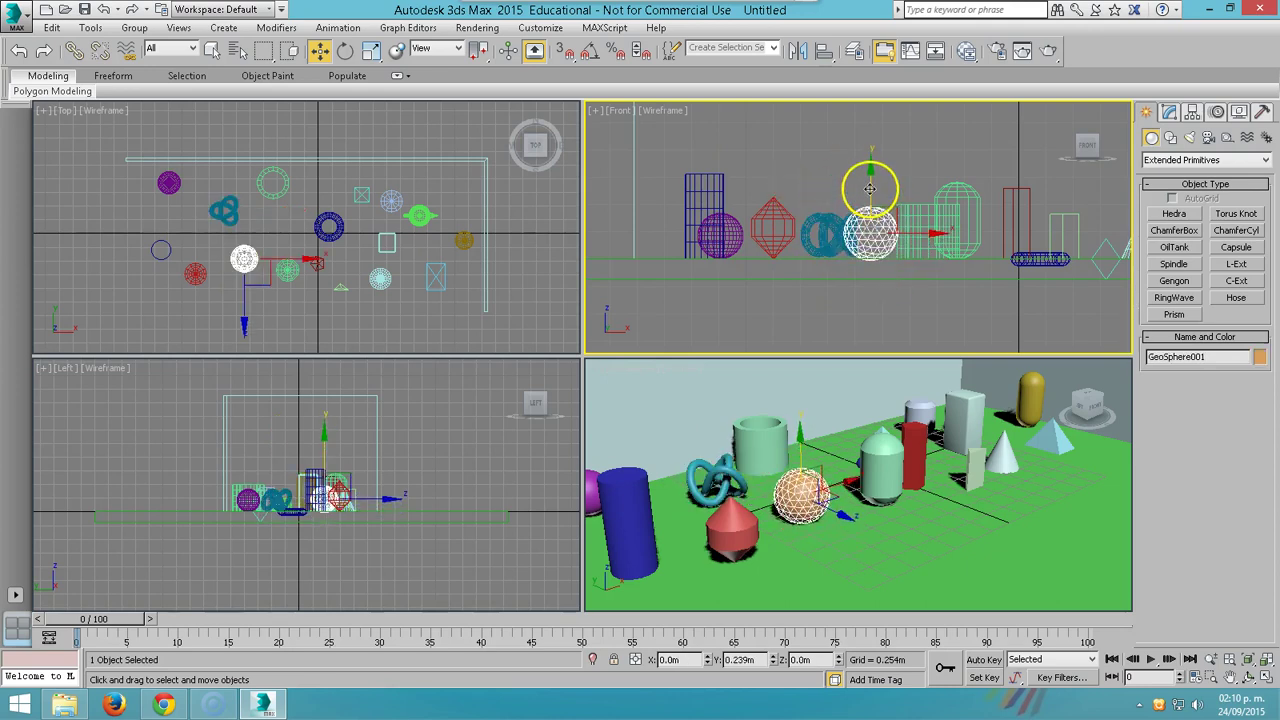
left_click(1038, 261)
left_click_drag(1037, 226, 1041, 218)
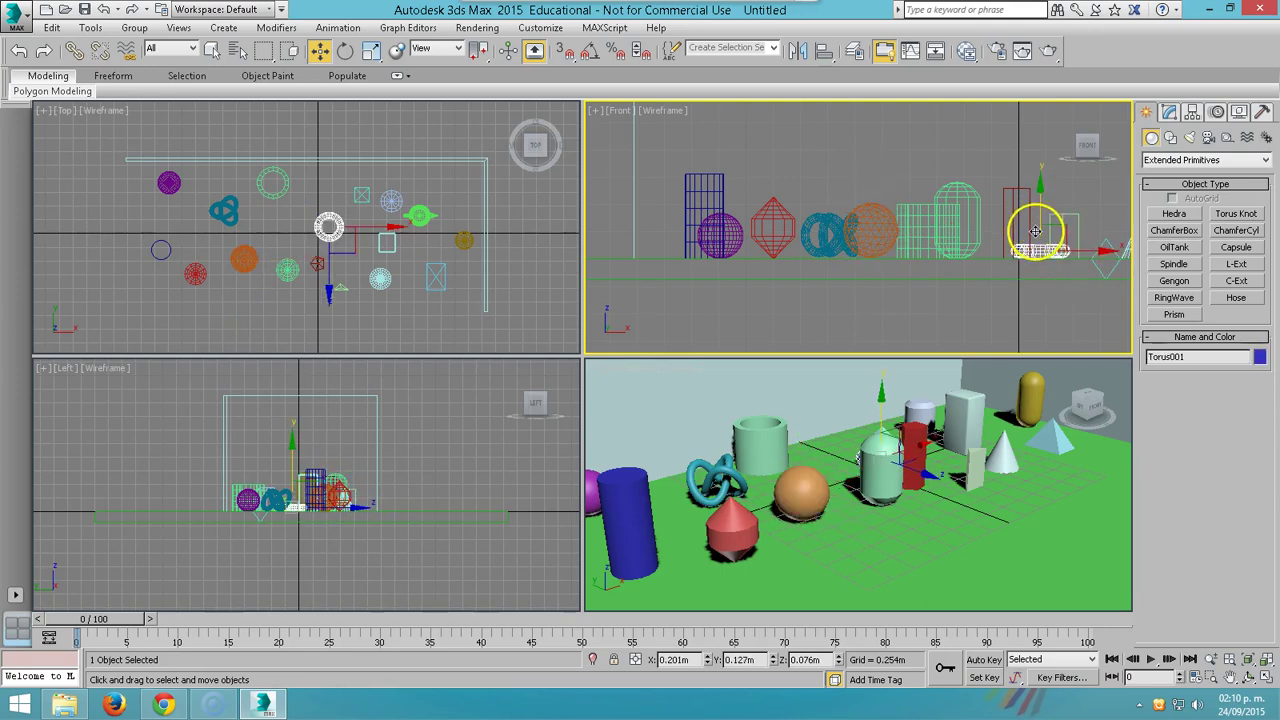
mouse_move(1043, 251)
middle_mouse_down("alt")
mouse_move(940, 287)
mouse_move(851, 271)
mouse_move(871, 288)
middle_mouse_up("alt")
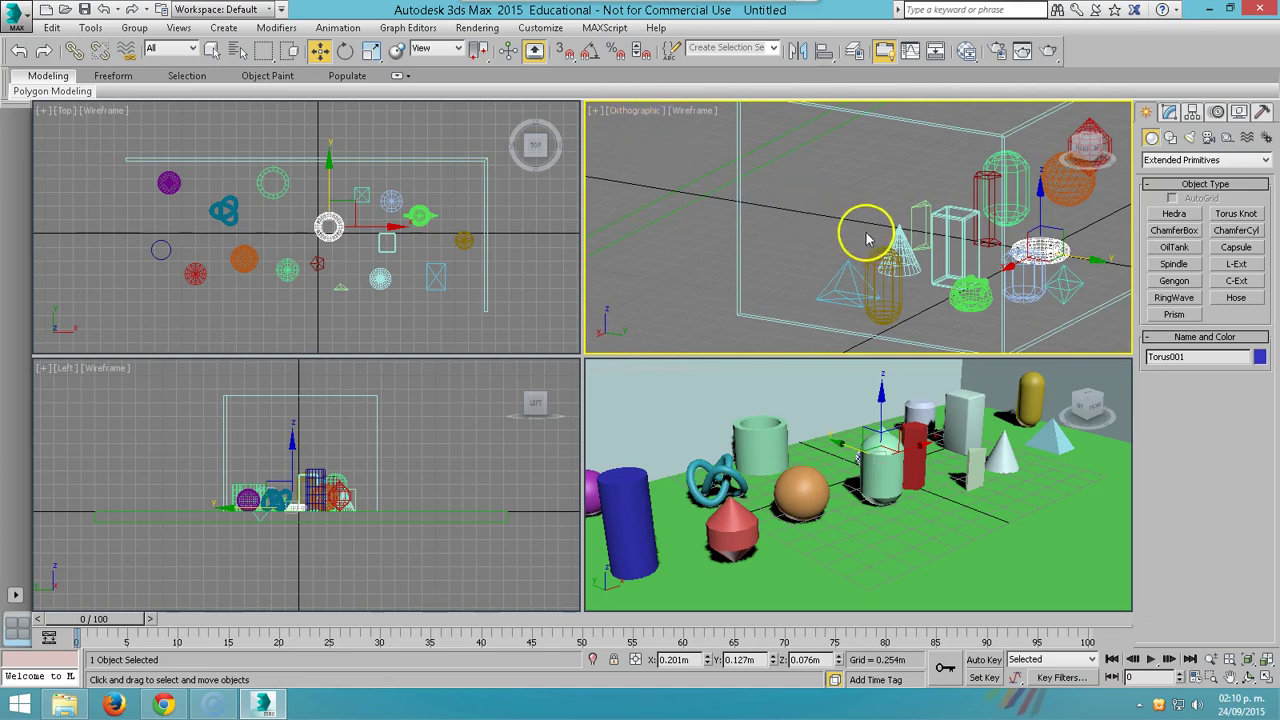
scroll(867, 238, "down", 5)
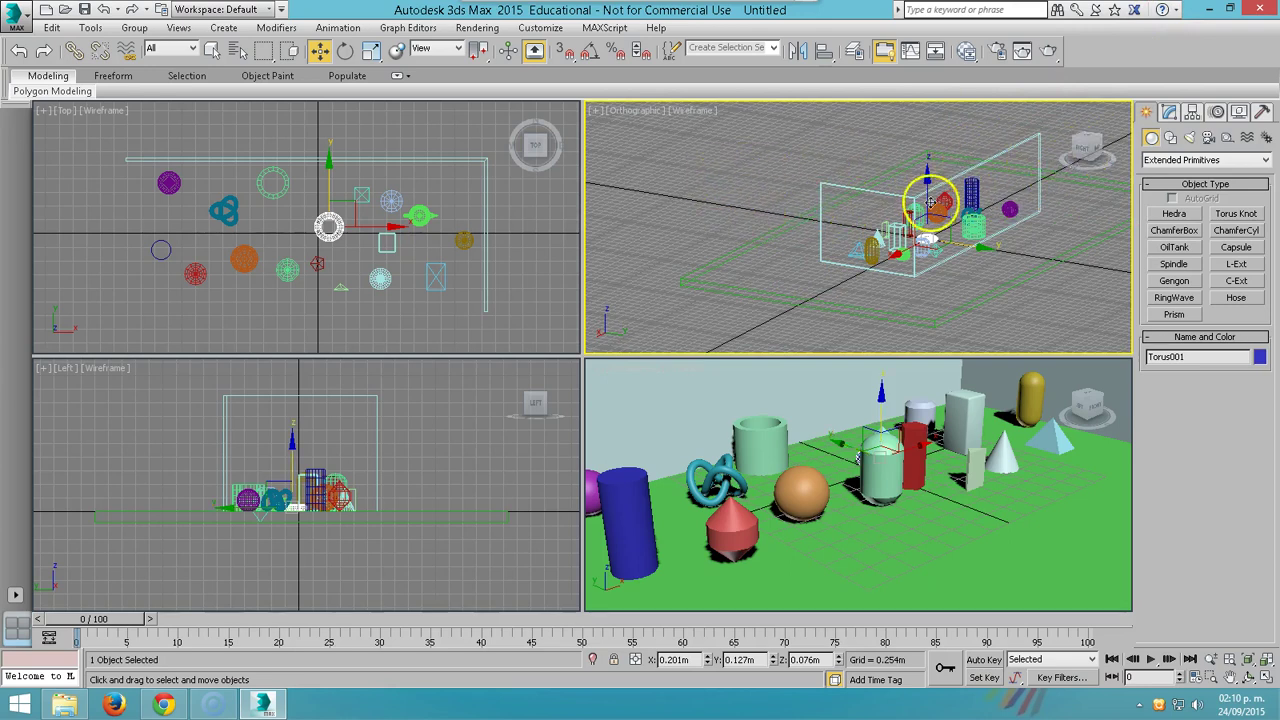
left_click(1085, 150)
left_click(1077, 150)
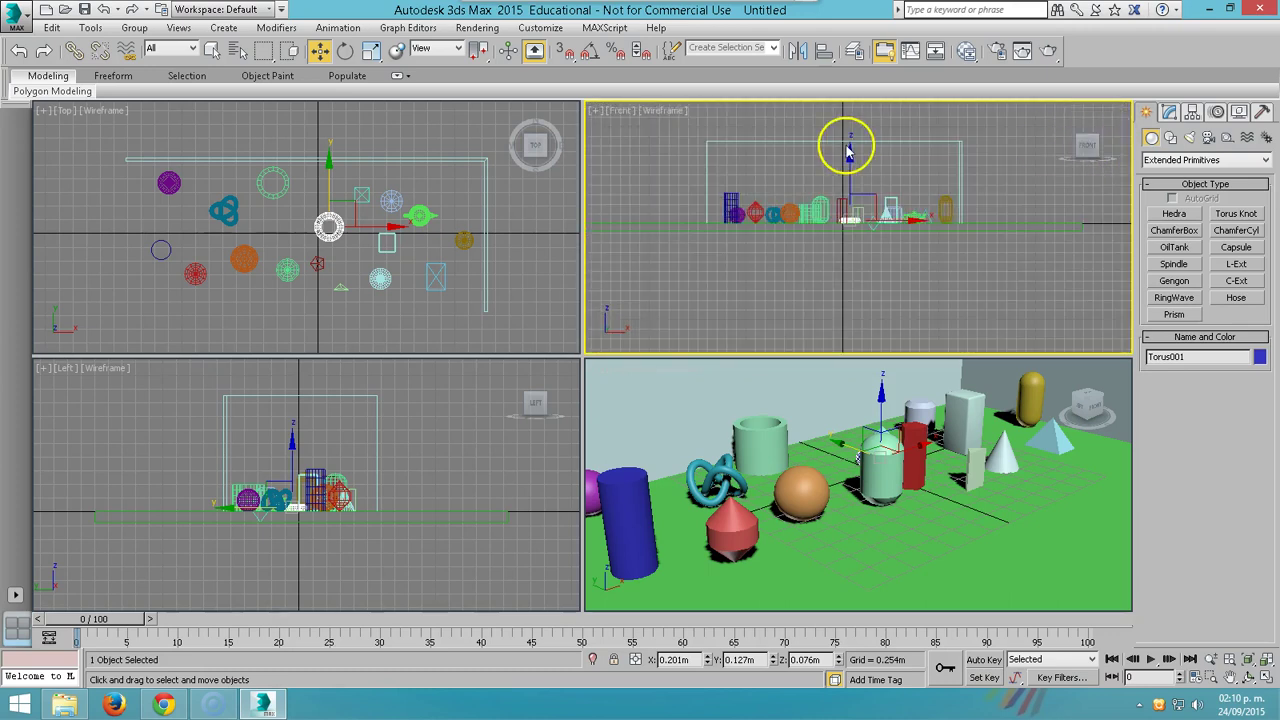
Restore the Front, Left and Top viewports to their standard orthographic views
left_click(660, 220)
middle_click_drag(660, 217, 651, 234, "alt")
key("f")
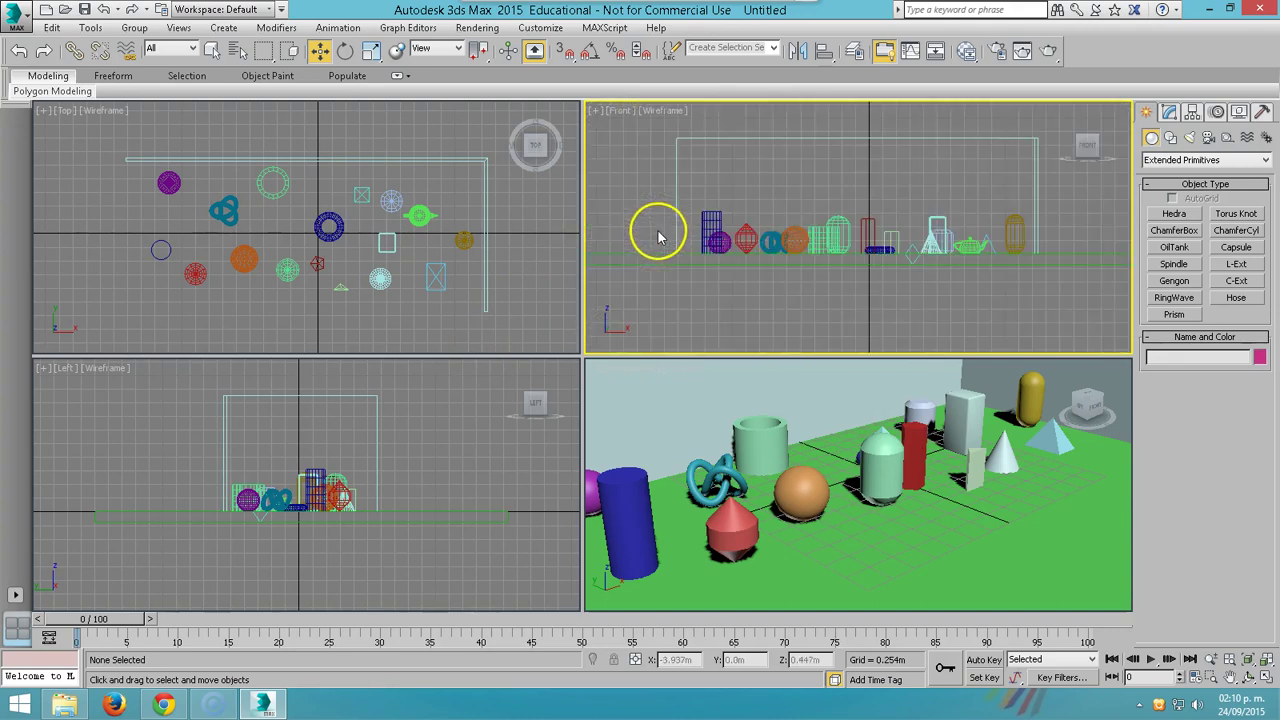
mouse_move(414, 443)
middle_mouse_down("alt")
mouse_move(423, 429)
mouse_move(385, 465)
middle_mouse_up("alt")
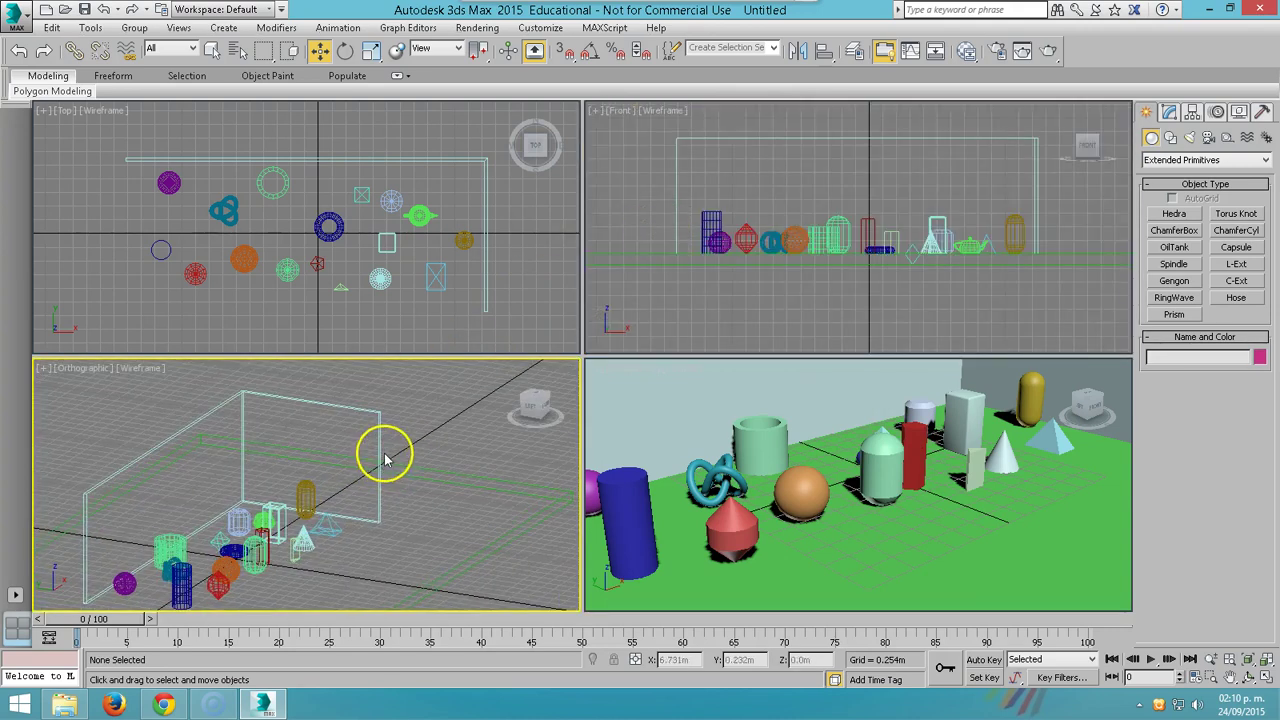
key("l")
mouse_move(330, 148)
middle_mouse_down("alt")
mouse_move(466, 200)
mouse_move(457, 180)
middle_mouse_up("alt")
key("t")
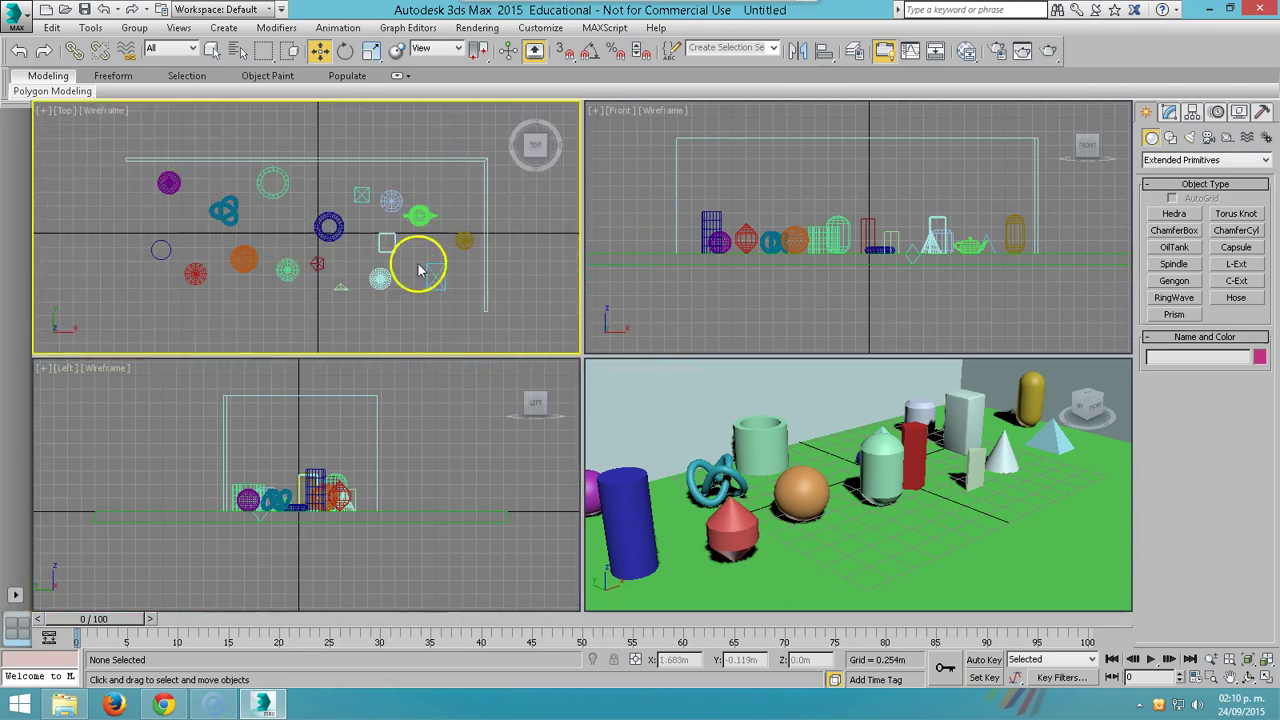
Raise Hedra001 in the Front view so it sits on the floor
scroll(810, 445, "down", 5)
scroll(828, 452, "up", 5)
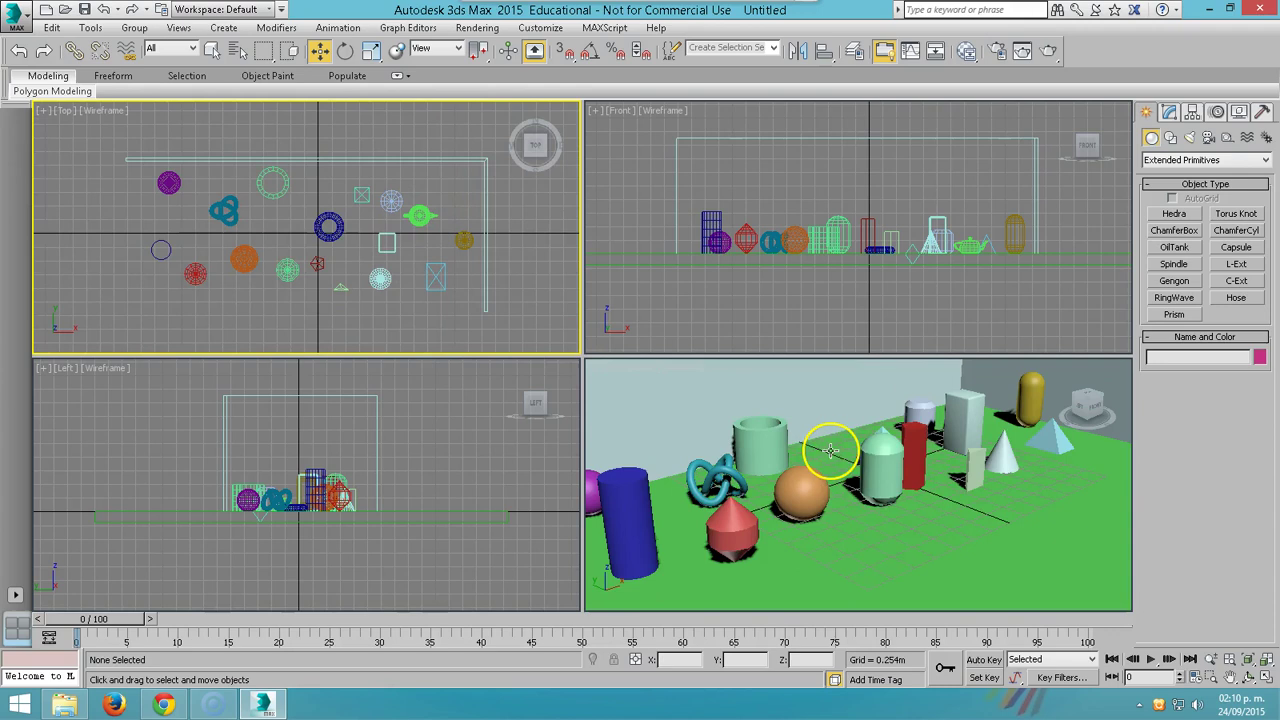
mouse_move(832, 468)
middle_mouse_down("alt")
mouse_move(929, 451)
mouse_move(857, 451)
mouse_move(828, 467)
middle_mouse_up("alt")
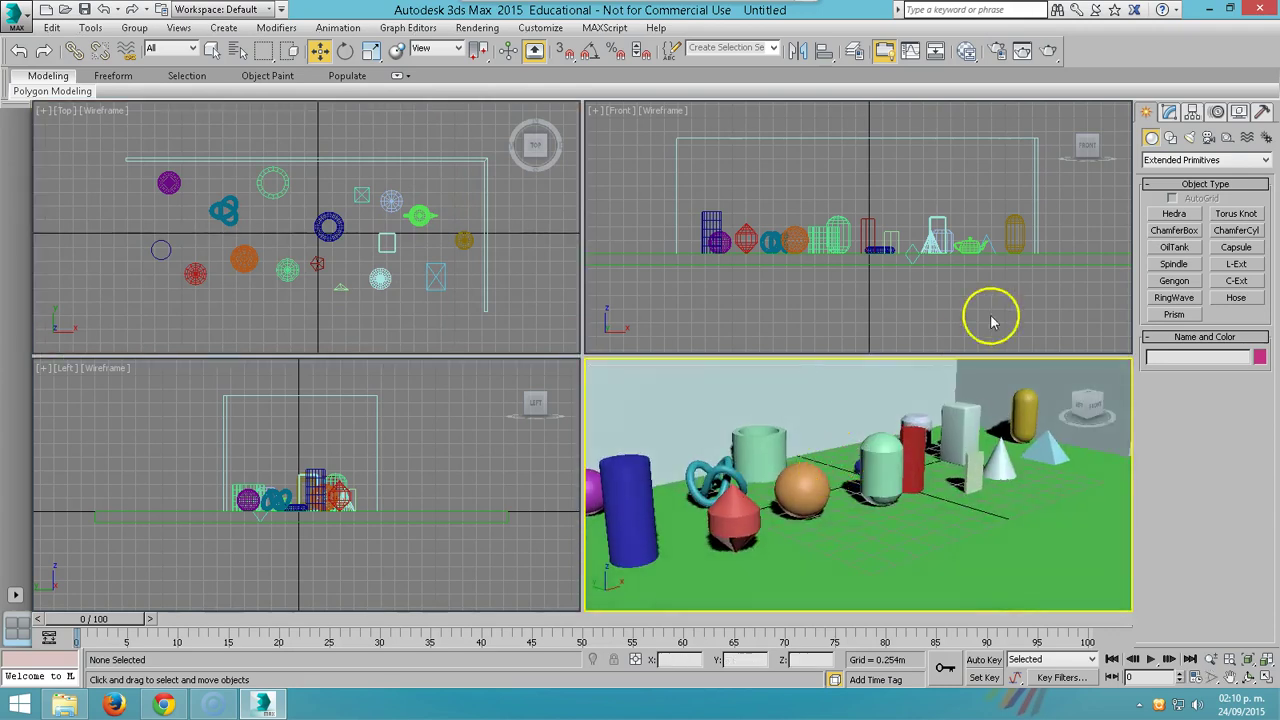
scroll(912, 263, "up", 4)
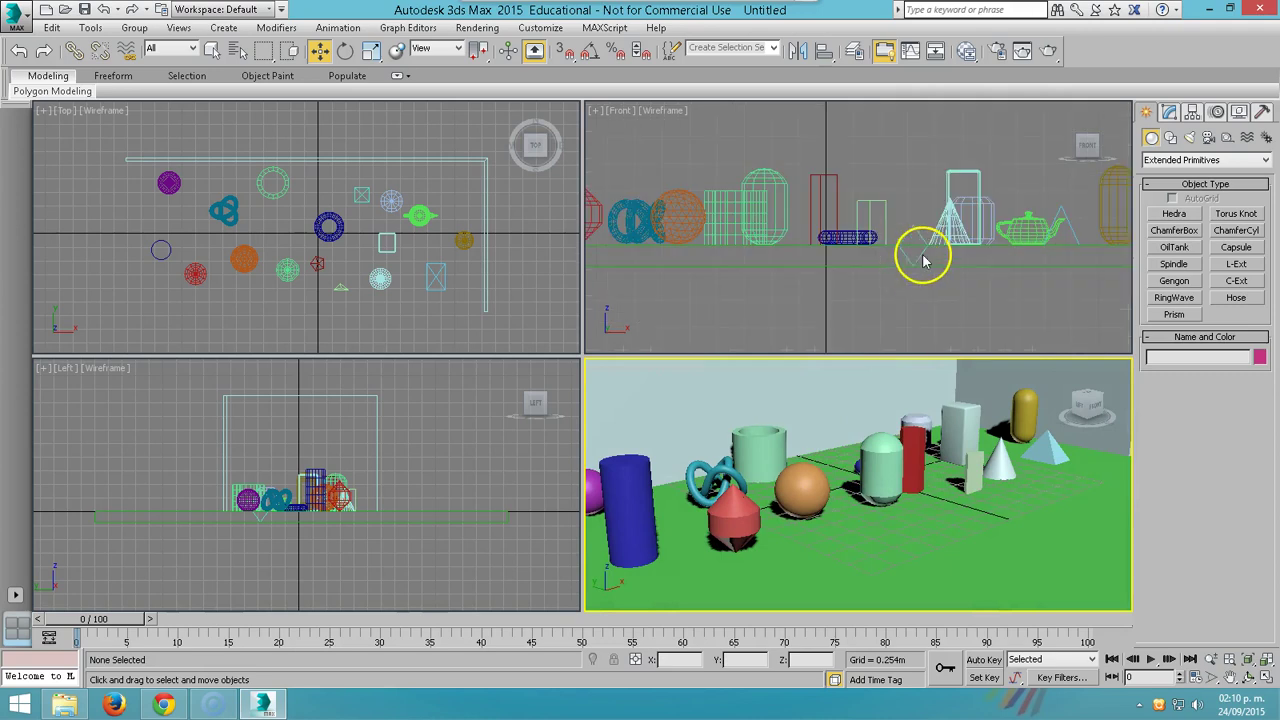
left_click(914, 216)
left_click_drag(914, 173, 914, 168)
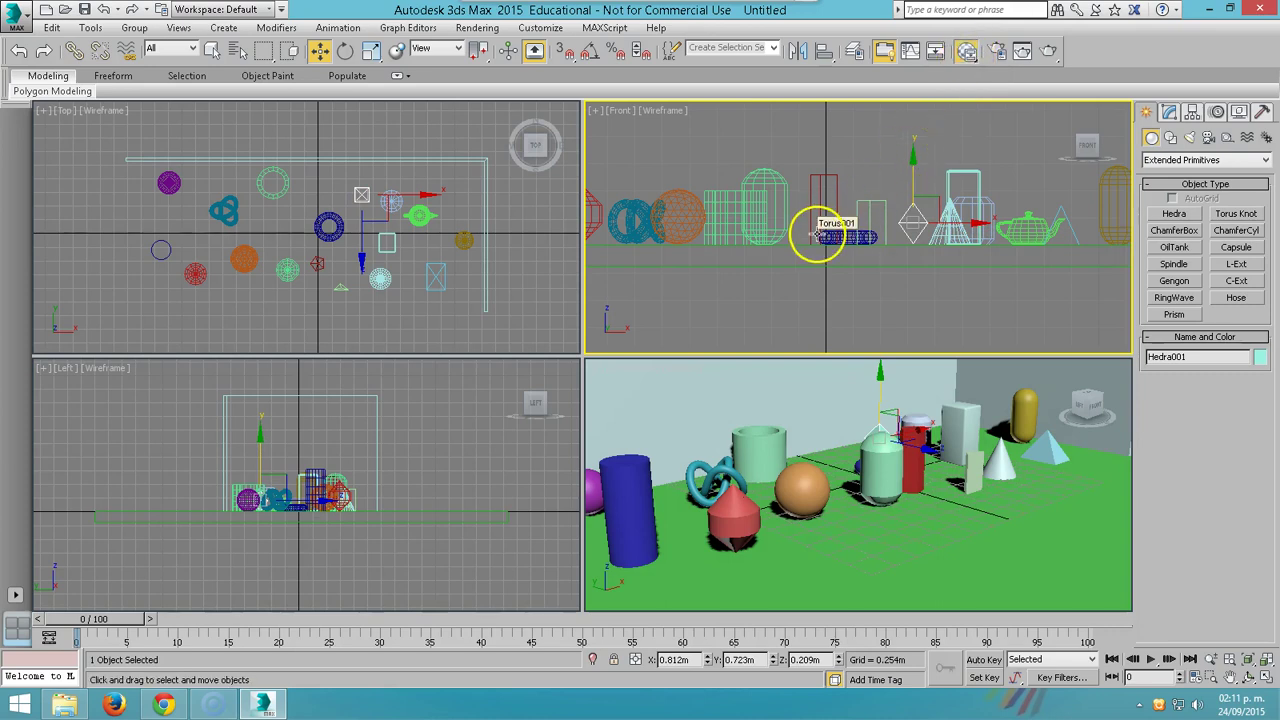
Open the Material Editor and switch it to Compact Material Editor mode
key("m")
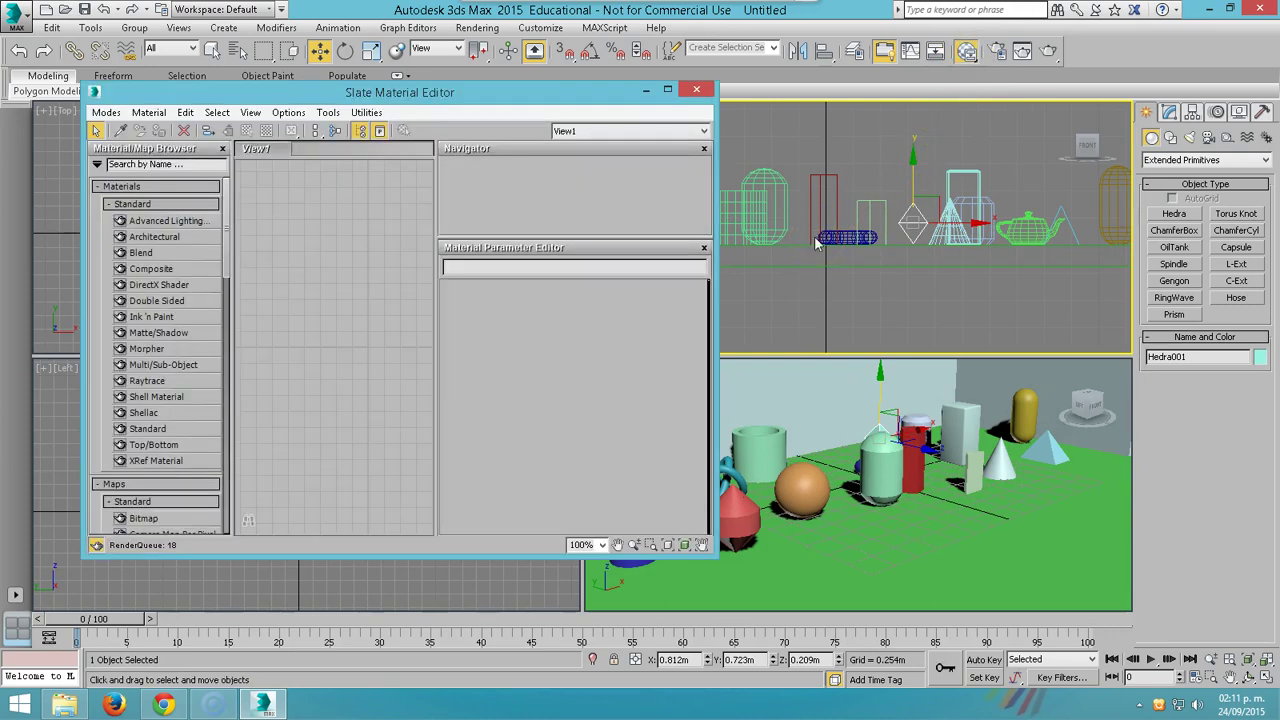
left_click_drag(220, 90, 241, 92)
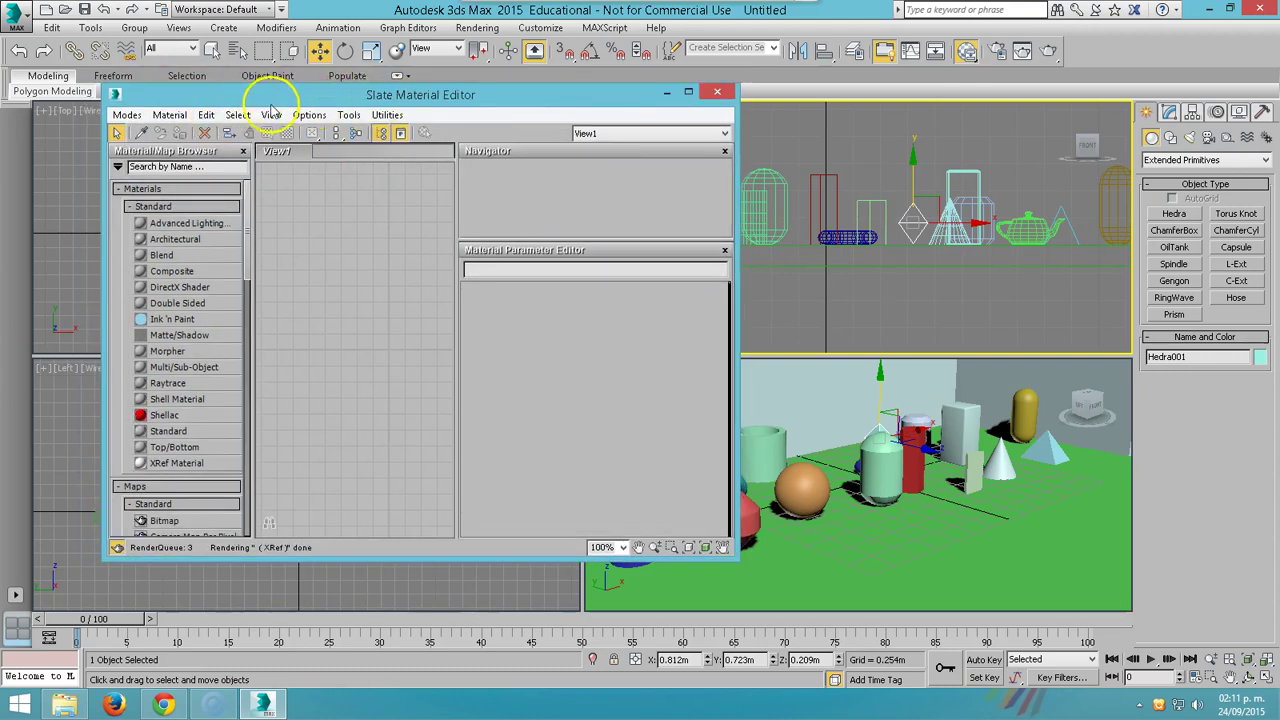
left_click(127, 115)
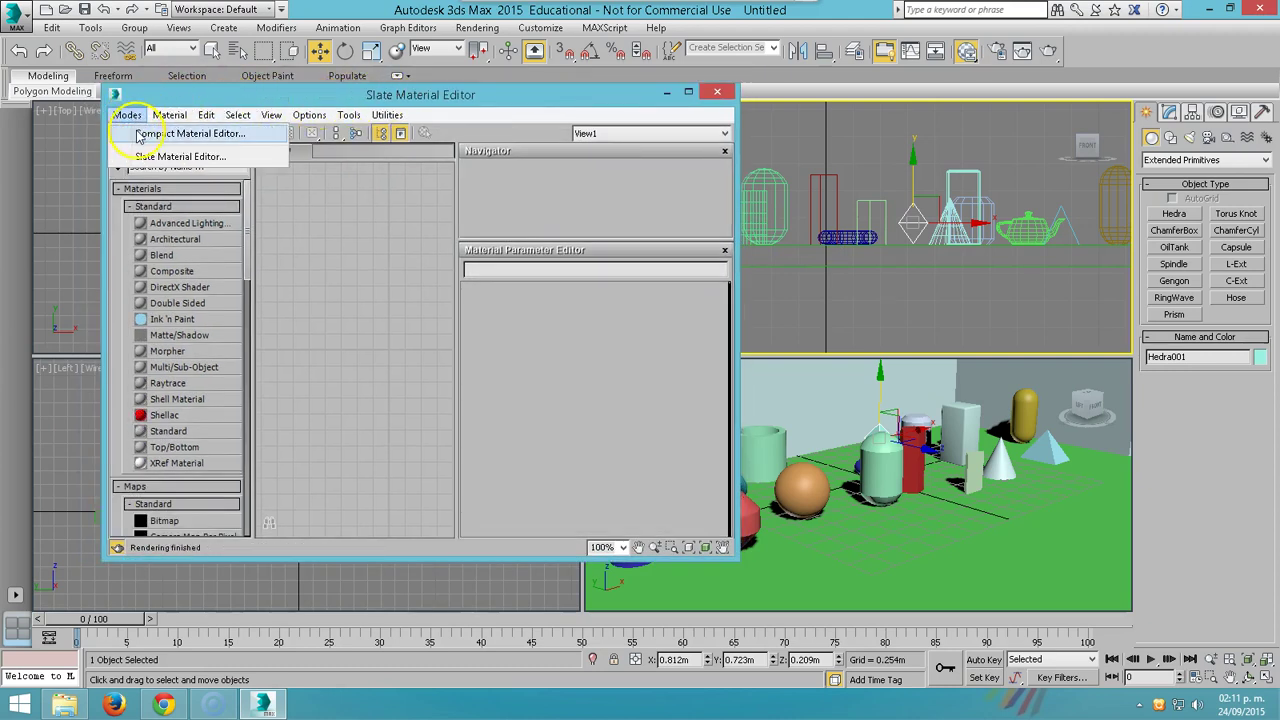
left_click(139, 134)
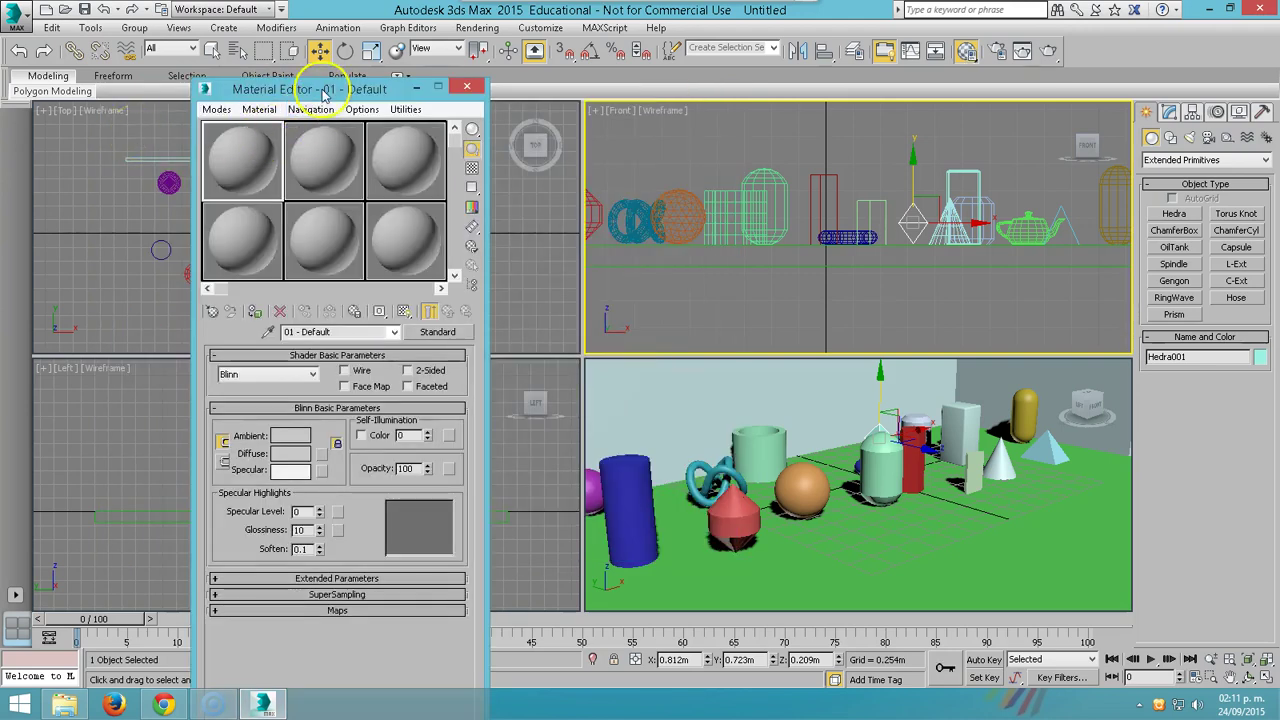
left_click_drag(310, 89, 260, 133)
Rename the first two sample materials VIDRIO and METAL
left_click(323, 331)
type("DRI")
left_click(305, 150)
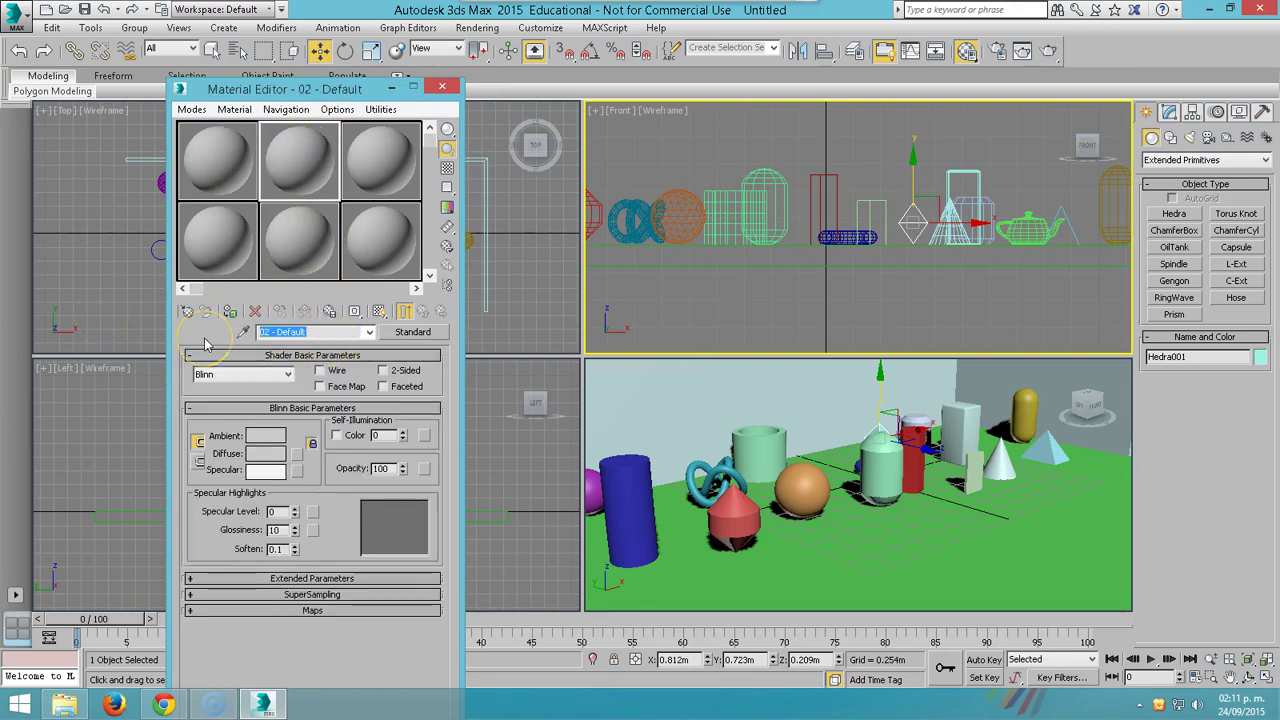
type("ETAL")
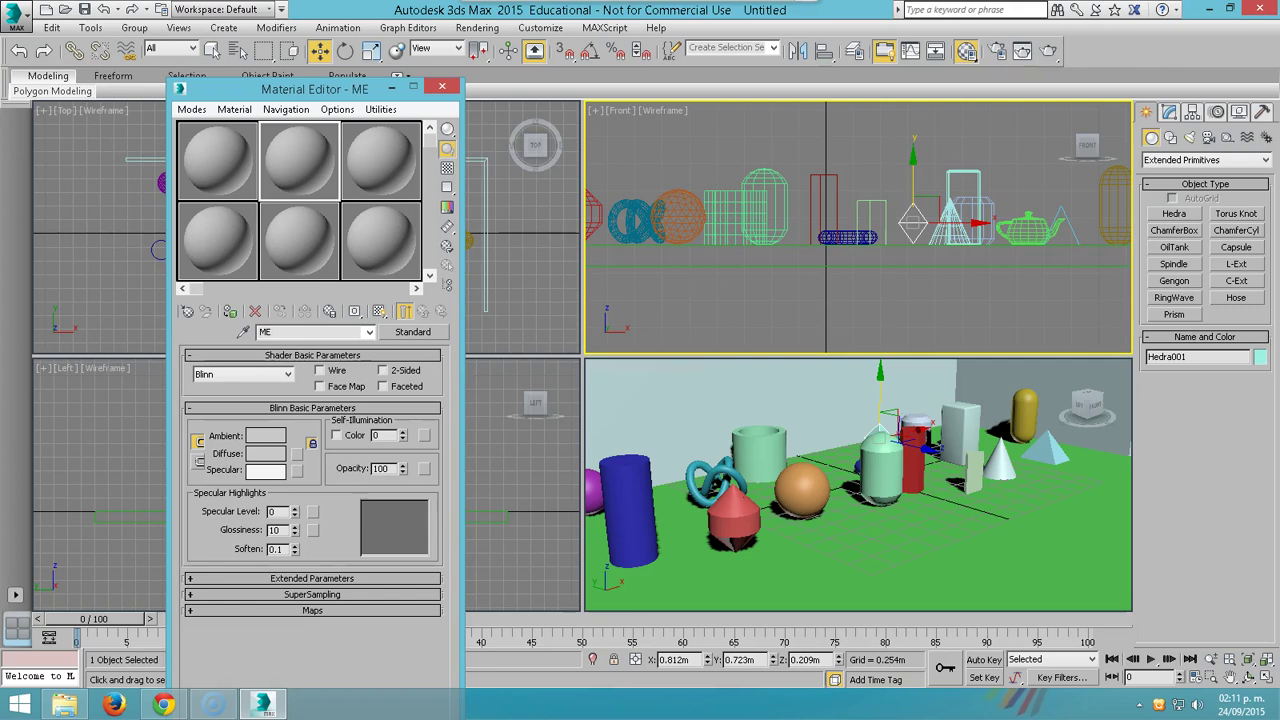
left_click(373, 158)
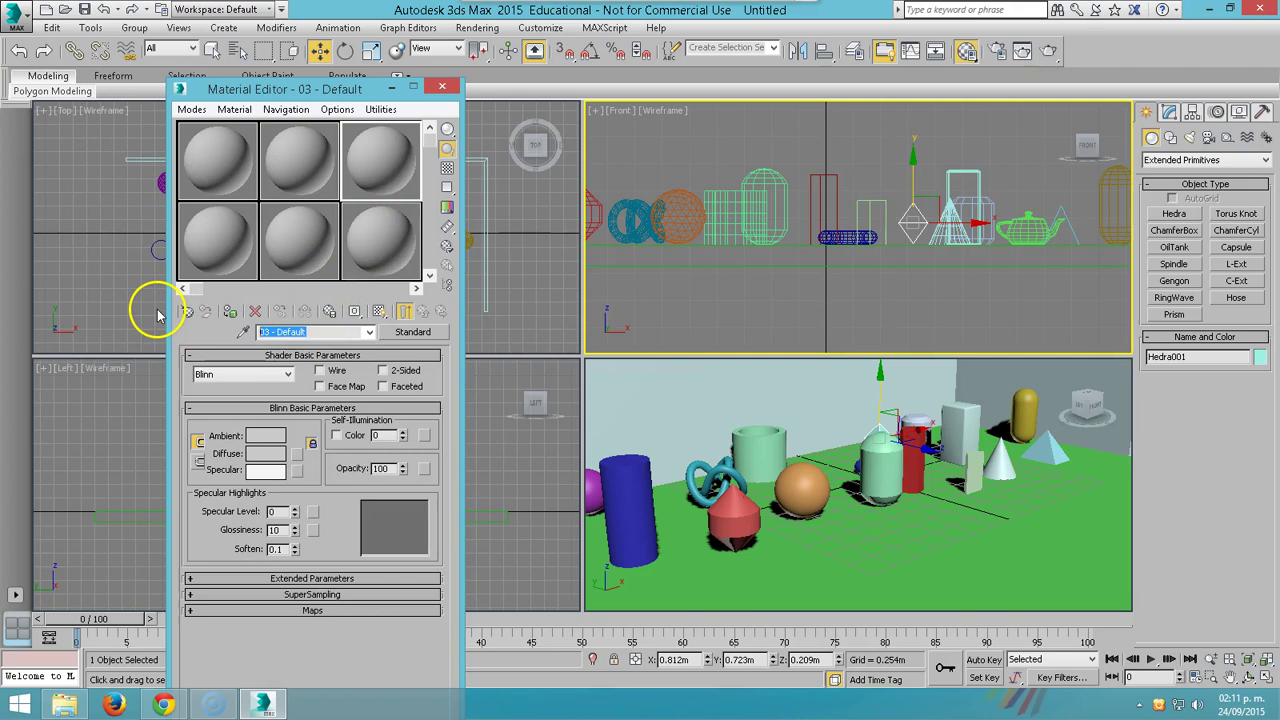
Rename the third sample material and the bottom-left sample, typing CRISTAL and MADERA
type("CRISTAL")
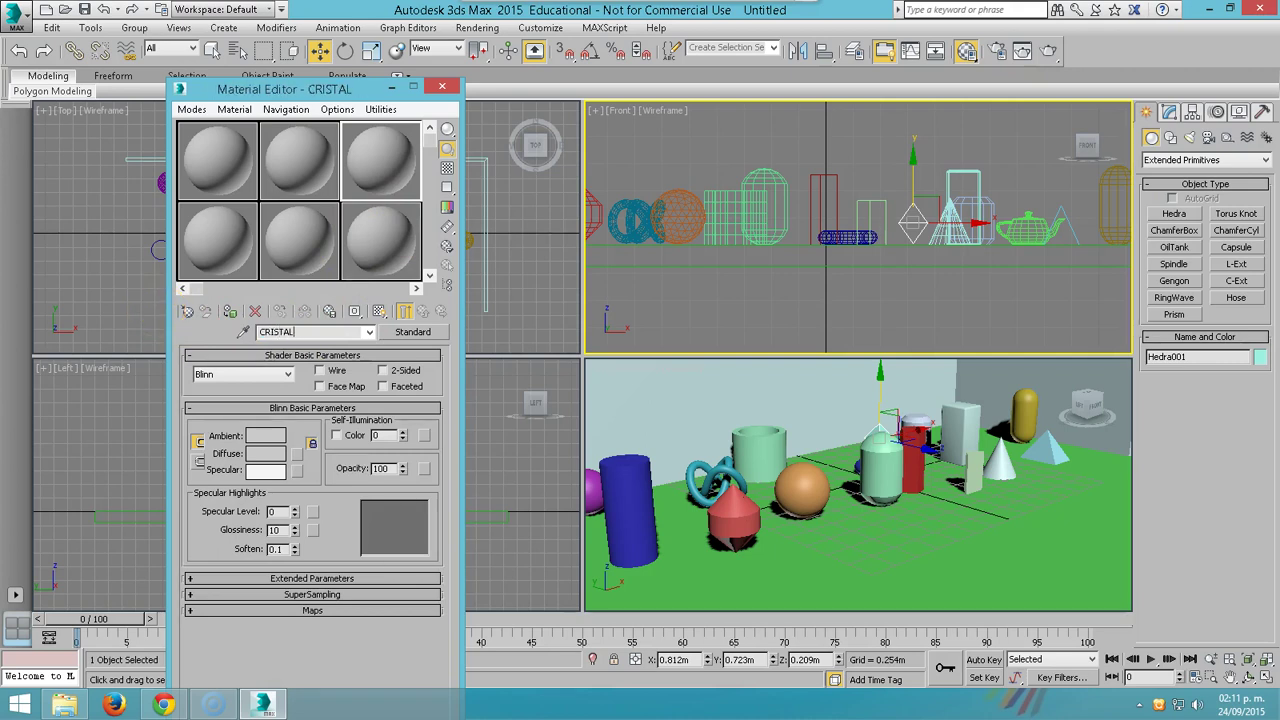
left_click(206, 149)
left_click(333, 175)
left_click(190, 230)
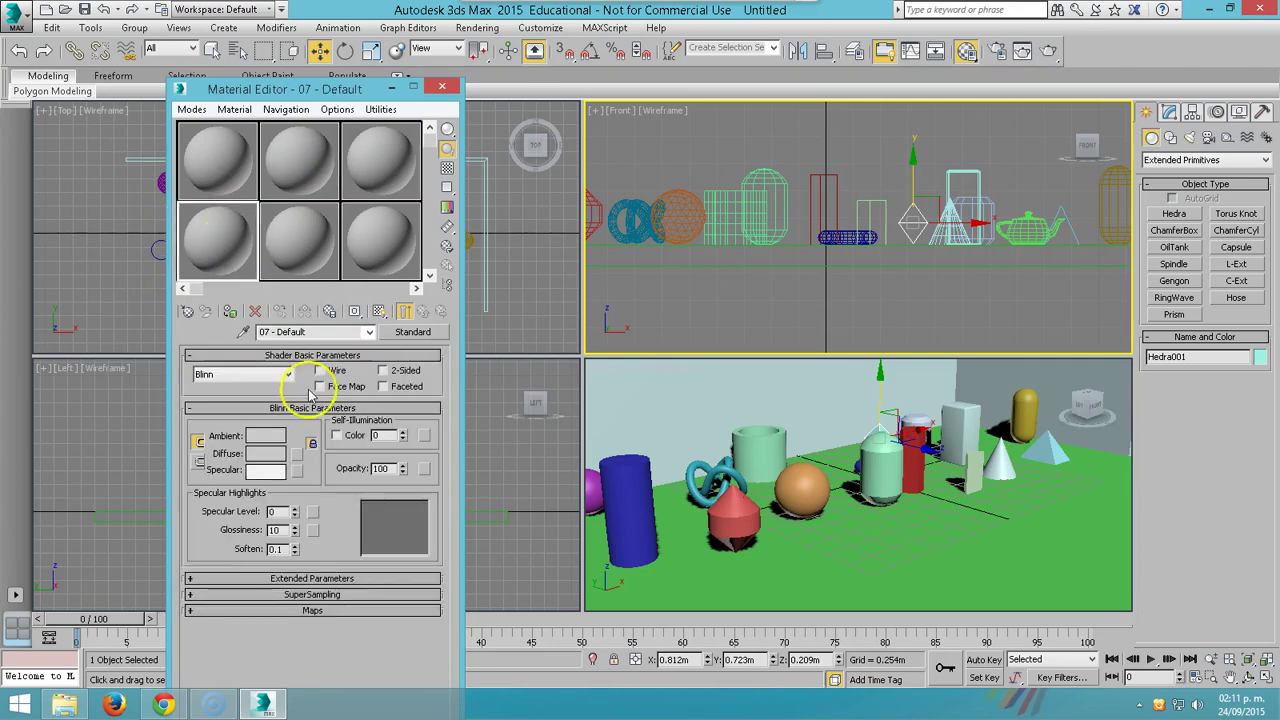
left_click_drag(322, 331, 98, 342)
type("MADERA")
Rename the bottom-middle sample material, then make VIDRIO the active material again
left_click(280, 251)
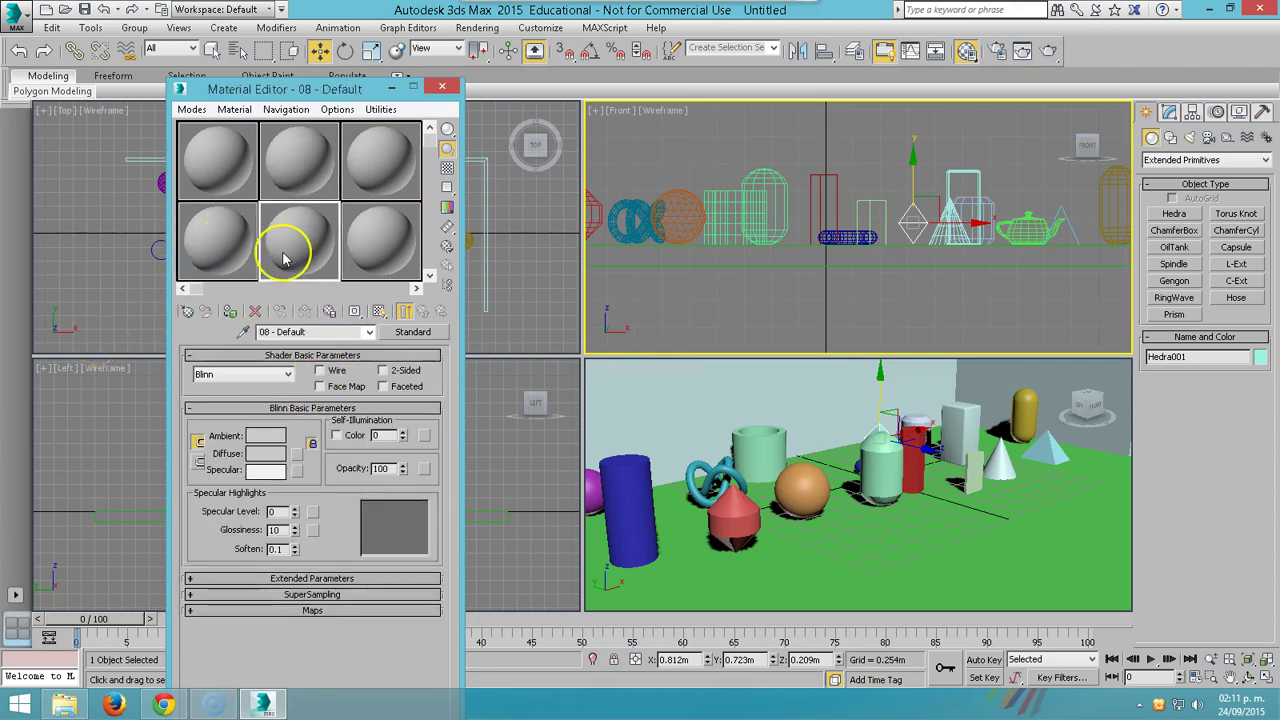
key("c")
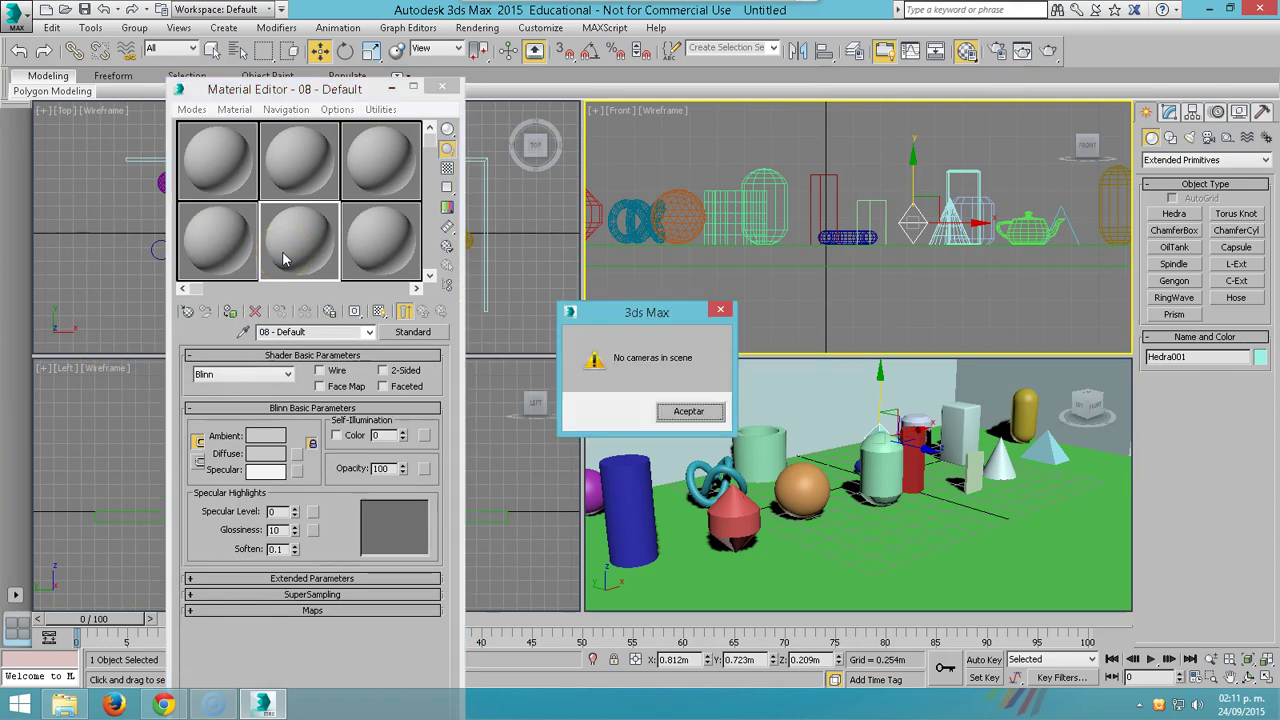
left_click(688, 411)
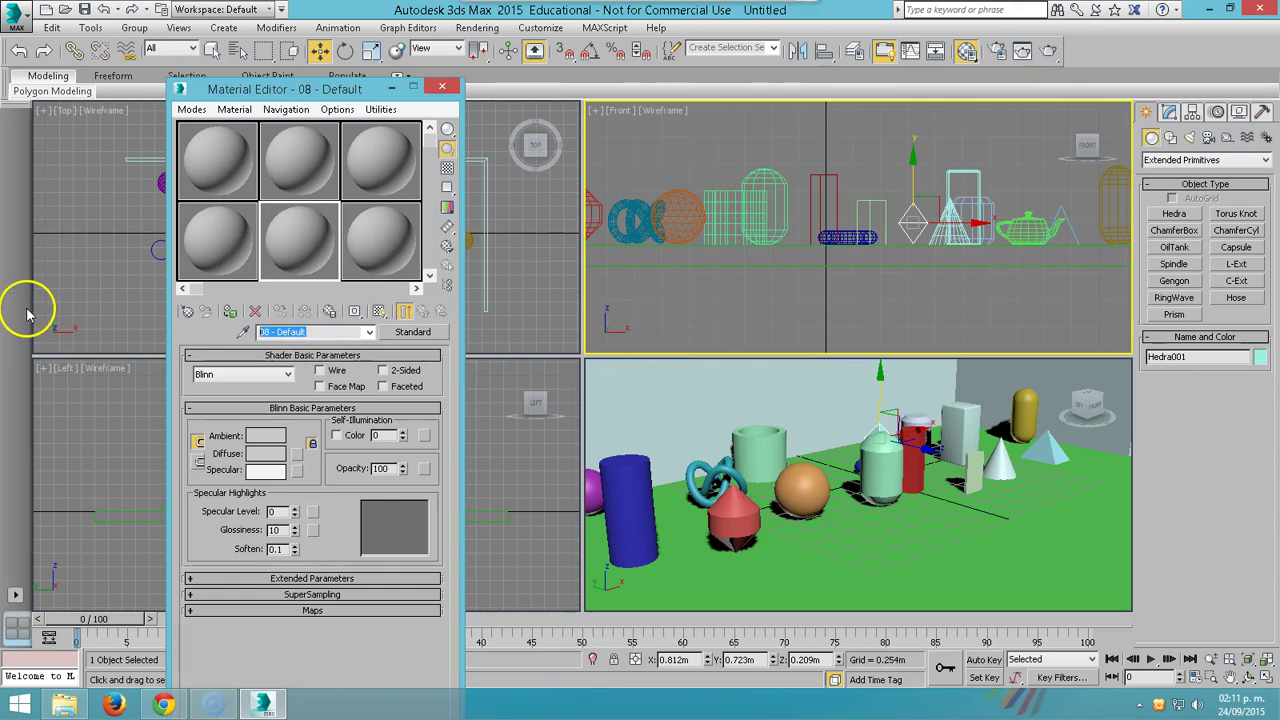
type("CON")
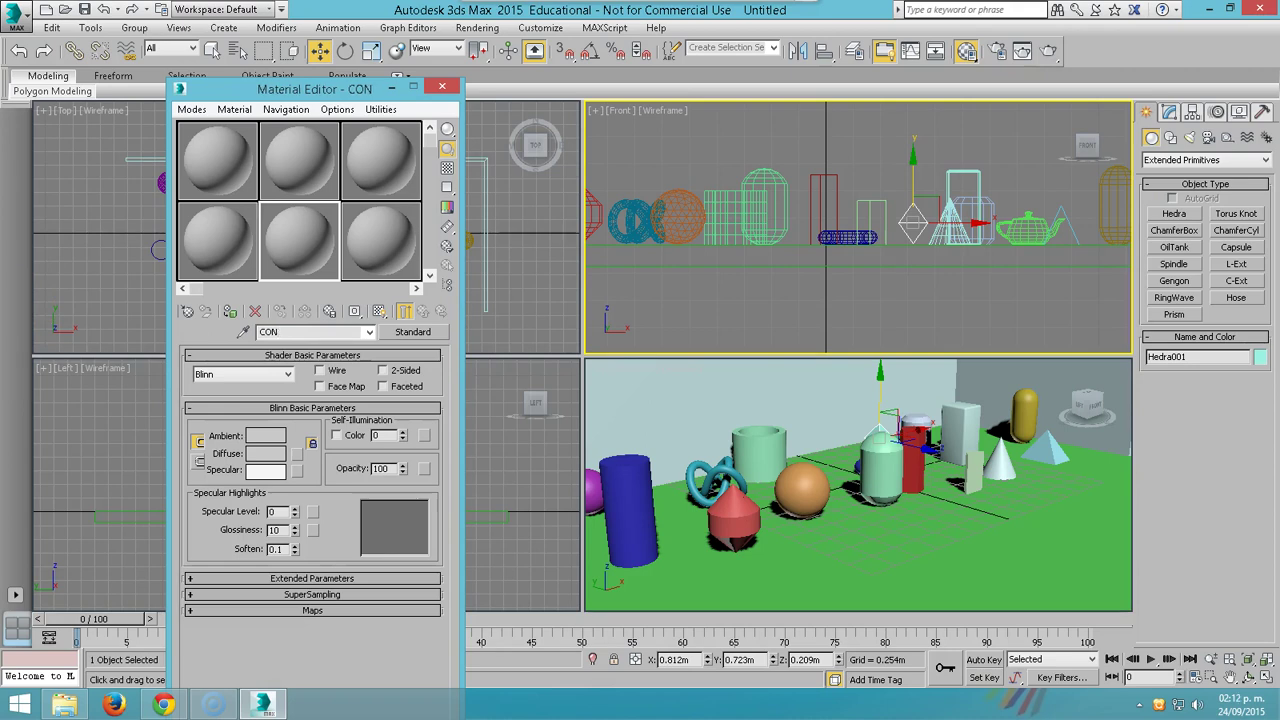
left_click(200, 150)
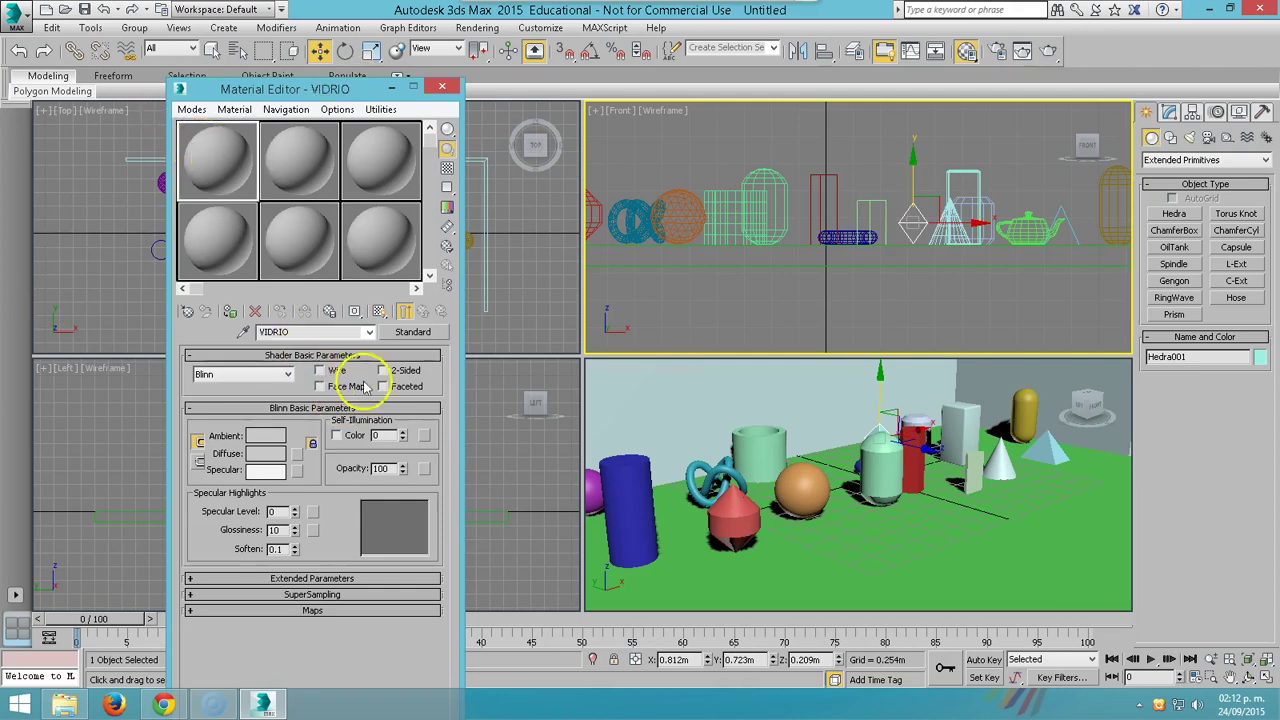
left_click_drag(298, 89, 296, 42)
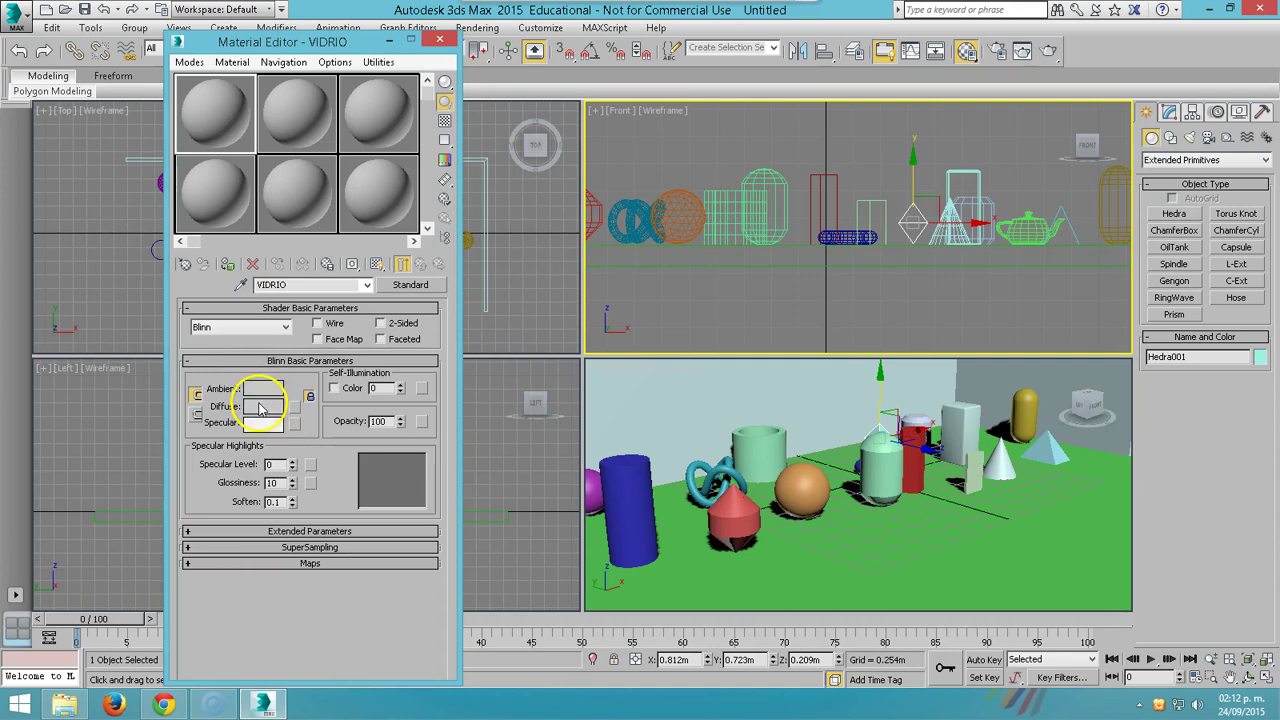
Set VIDRIO's diffuse and ambient colour to a dark green in the Color Selector
left_click(262, 406)
left_click(355, 104)
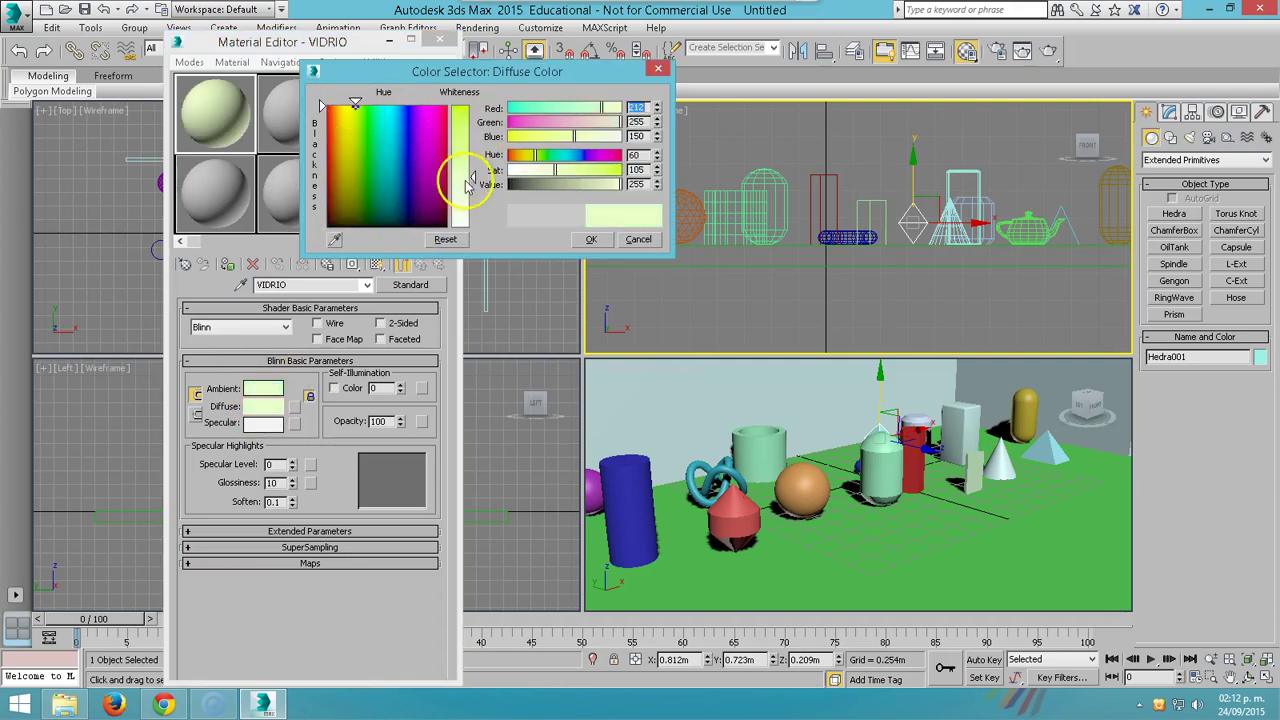
left_click_drag(458, 177, 458, 108)
left_click_drag(557, 184, 540, 184)
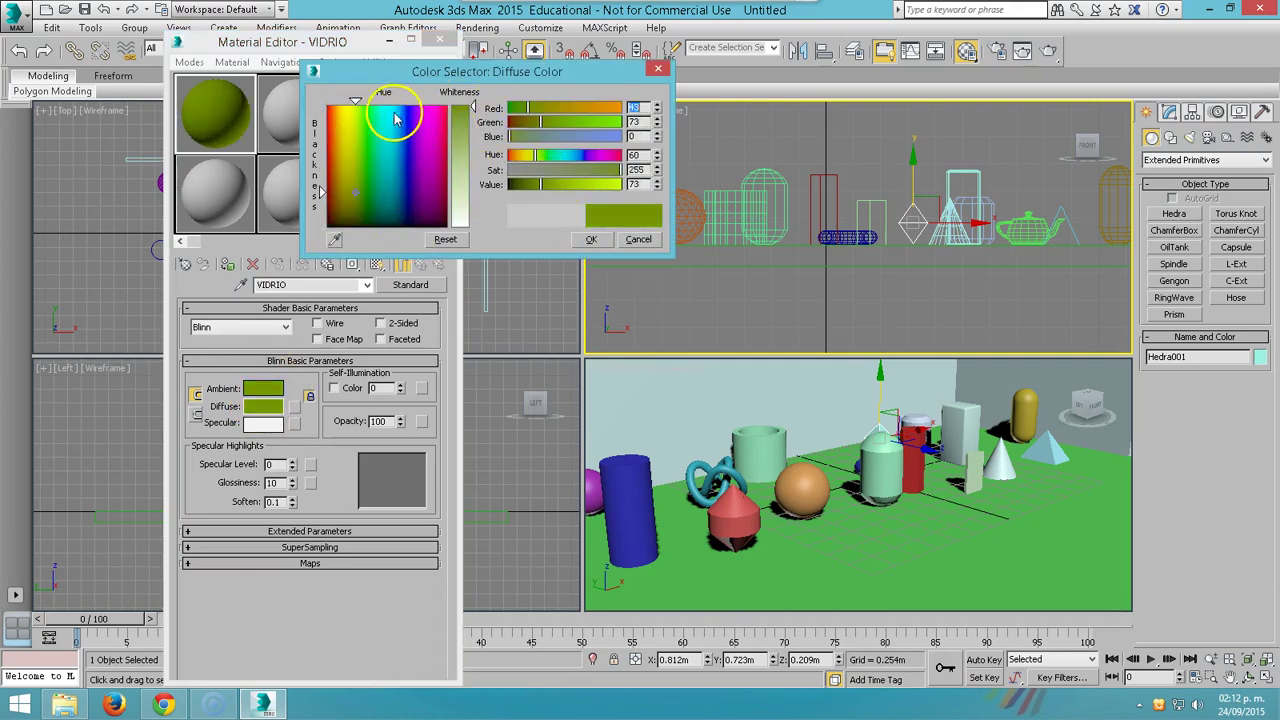
mouse_move(427, 130)
left_mouse_down()
mouse_move(415, 104)
mouse_move(360, 104)
left_mouse_up()
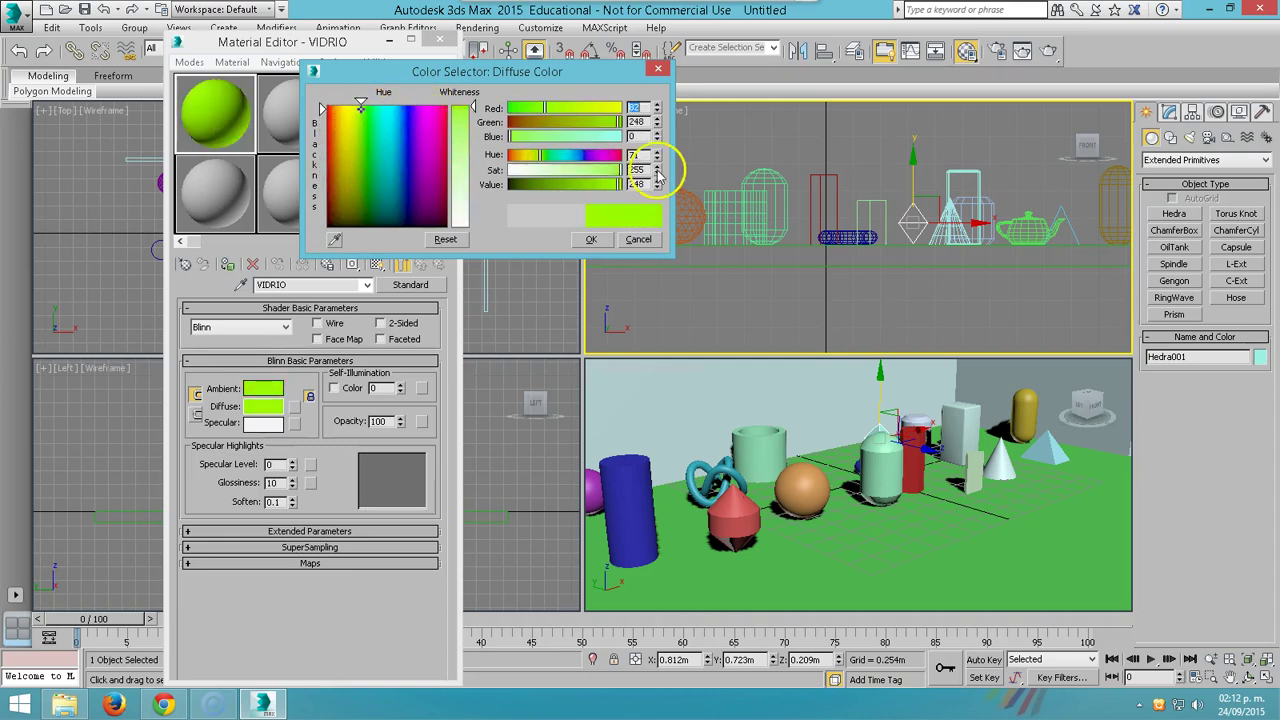
left_click_drag(555, 188, 538, 188)
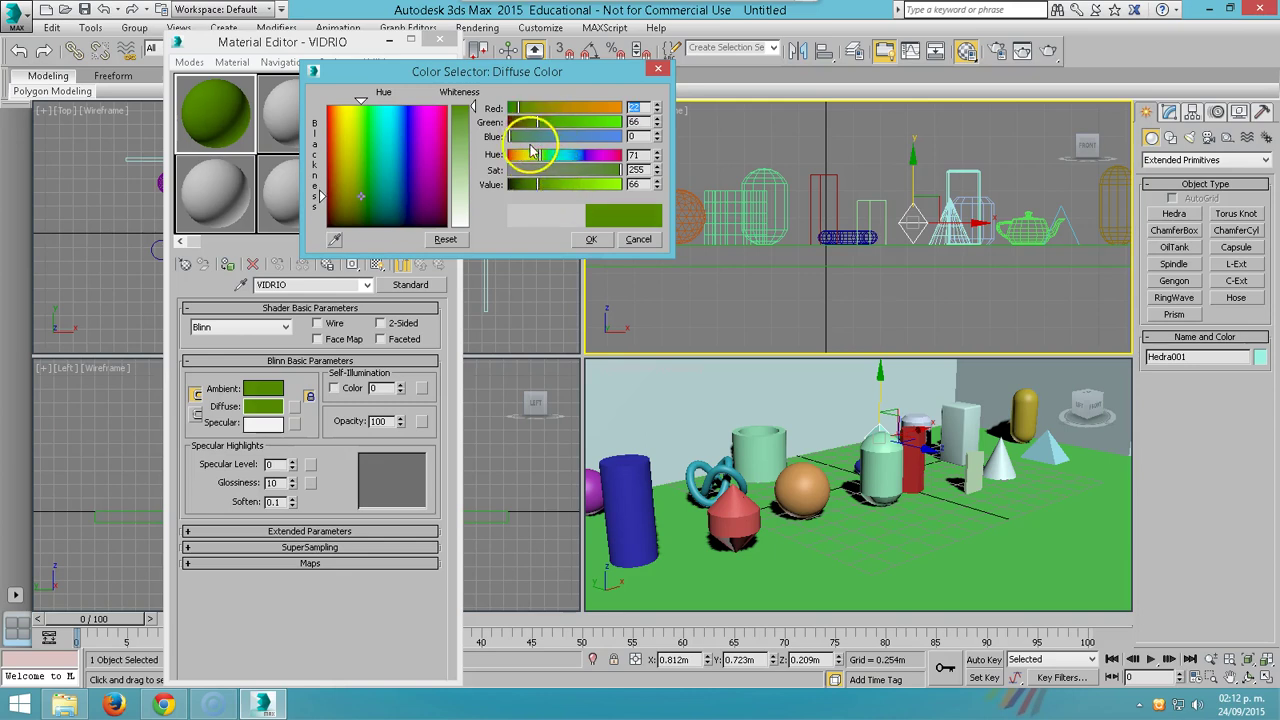
mouse_move(525, 108)
left_mouse_down()
mouse_move(545, 108)
mouse_move(532, 135)
mouse_move(523, 123)
mouse_move(520, 148)
left_mouse_up()
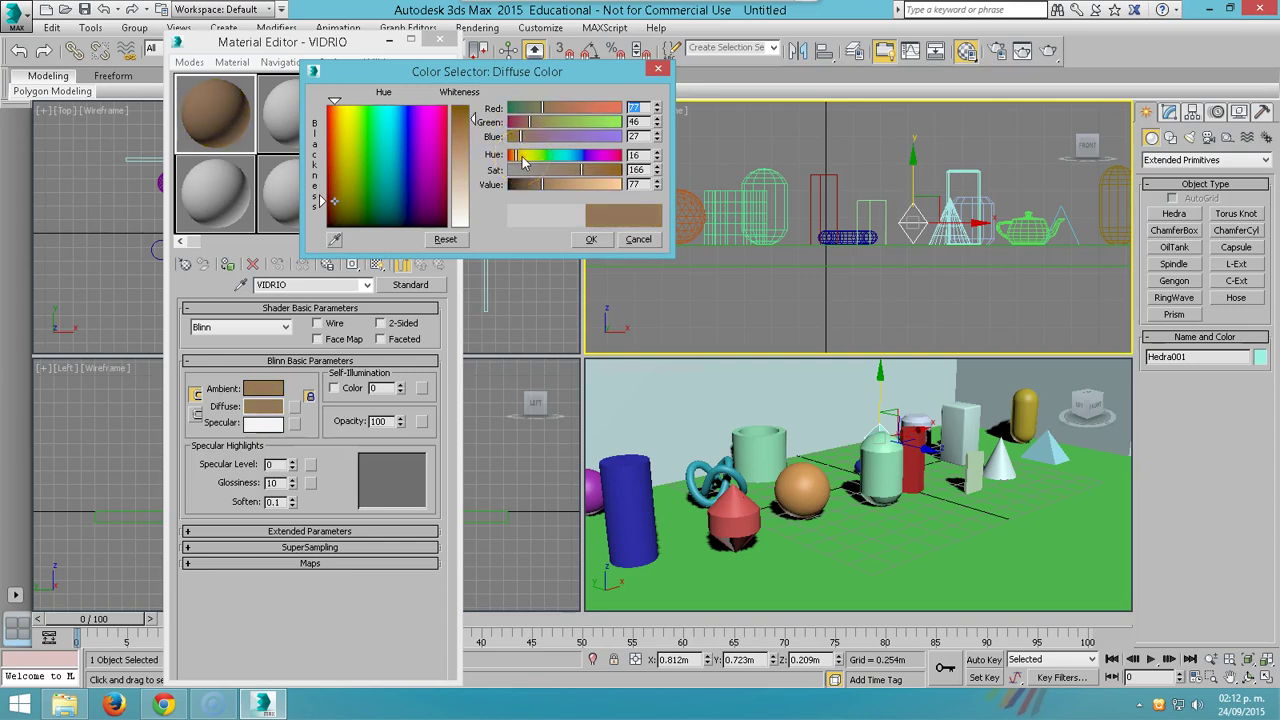
left_click_drag(542, 184, 525, 184)
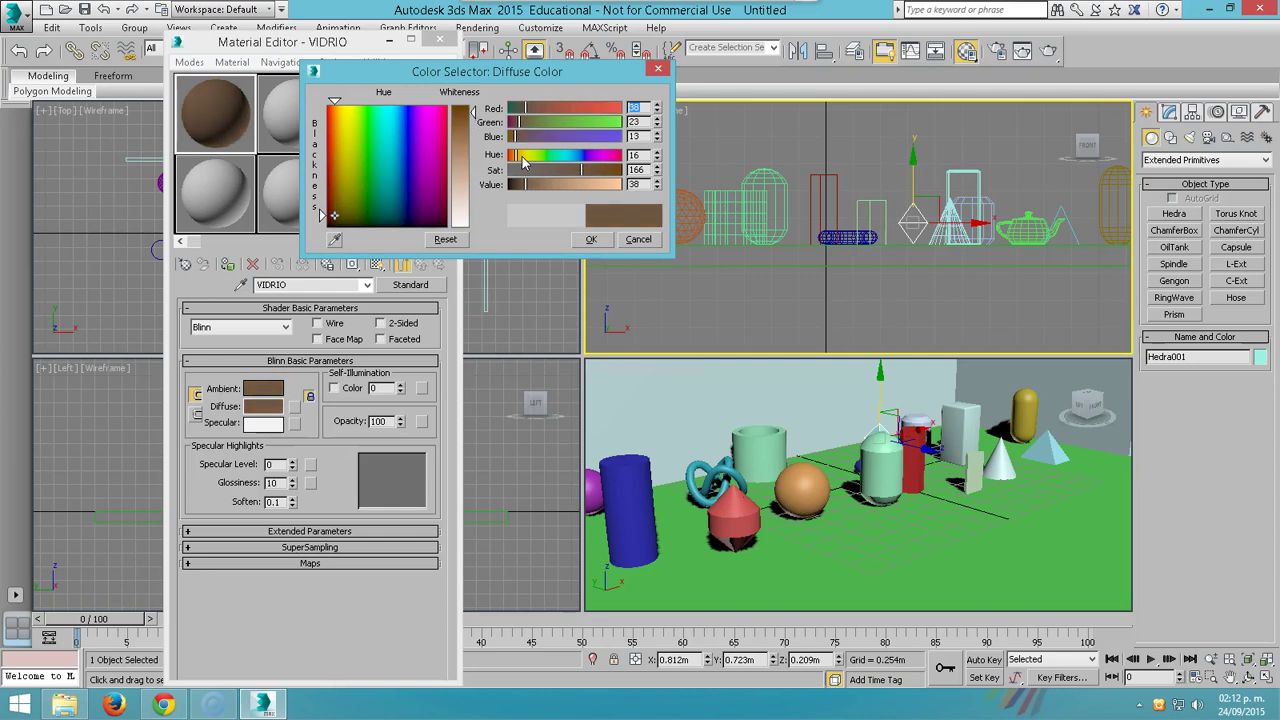
left_click(369, 202)
left_click_drag(537, 184, 520, 184)
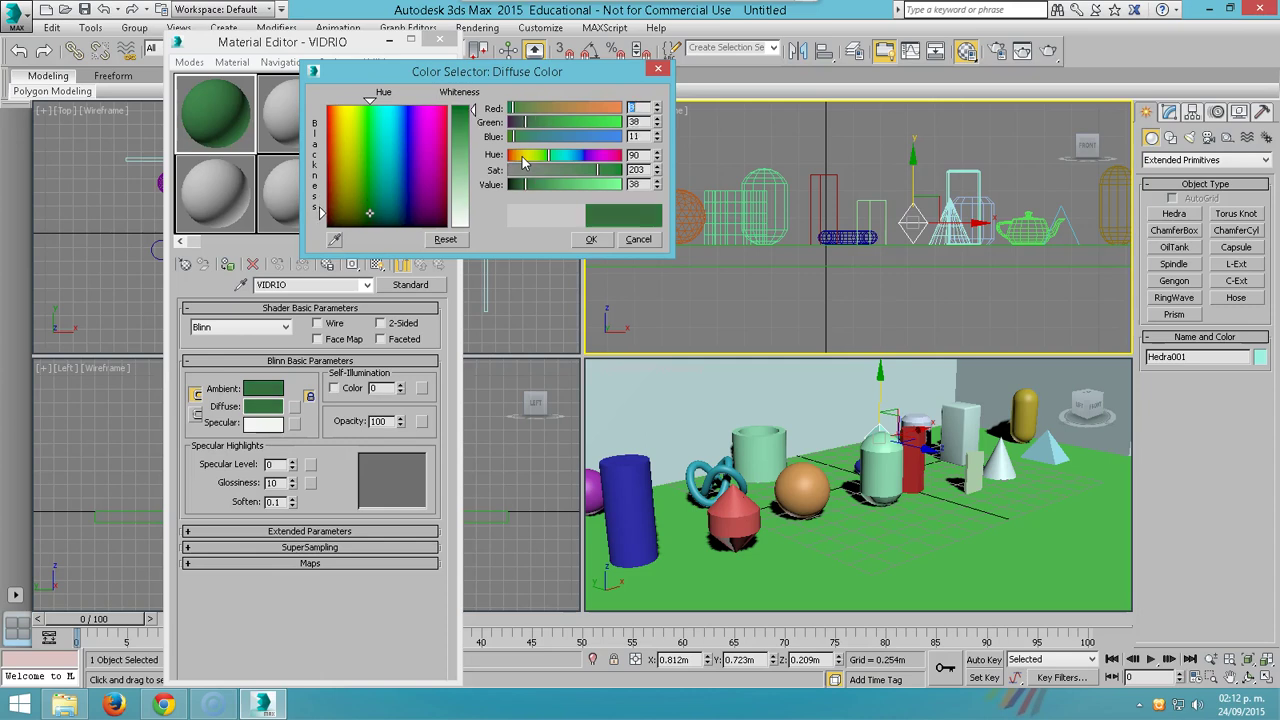
key("Return")
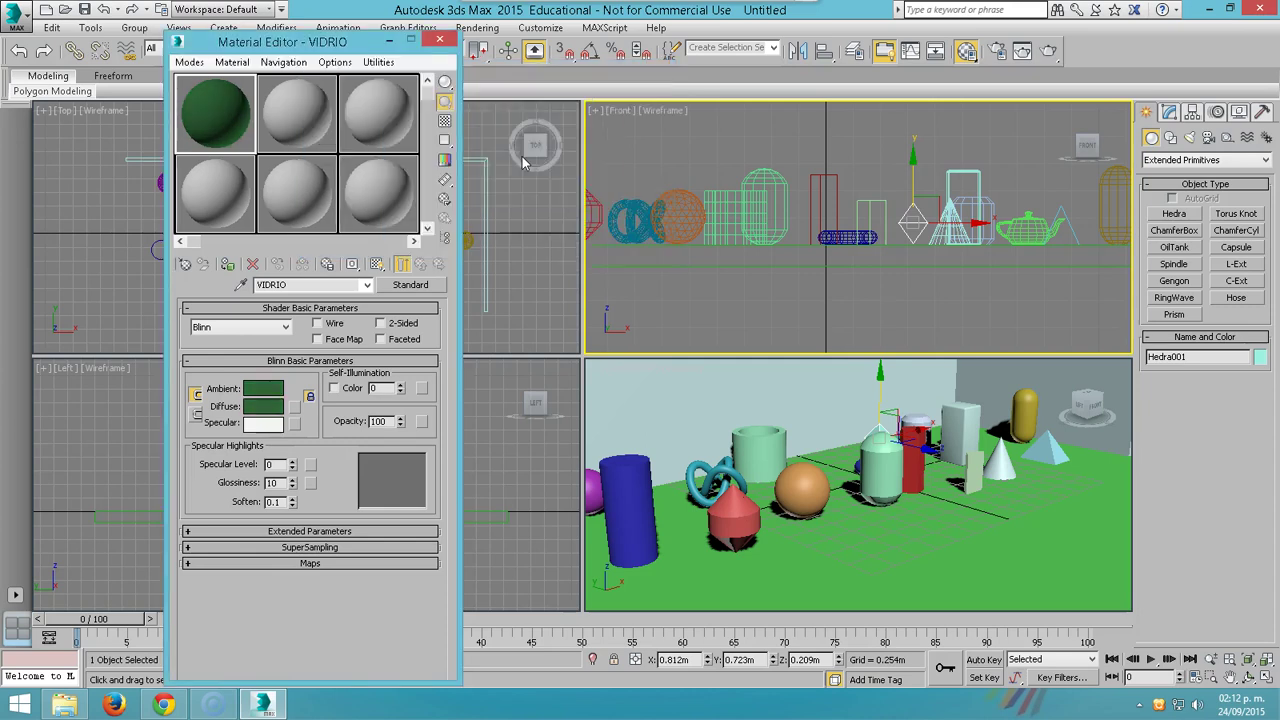
Set VIDRIO's Specular Level to 100 and Glossiness to 80
left_click(266, 406)
left_click_drag(258, 375, 295, 445)
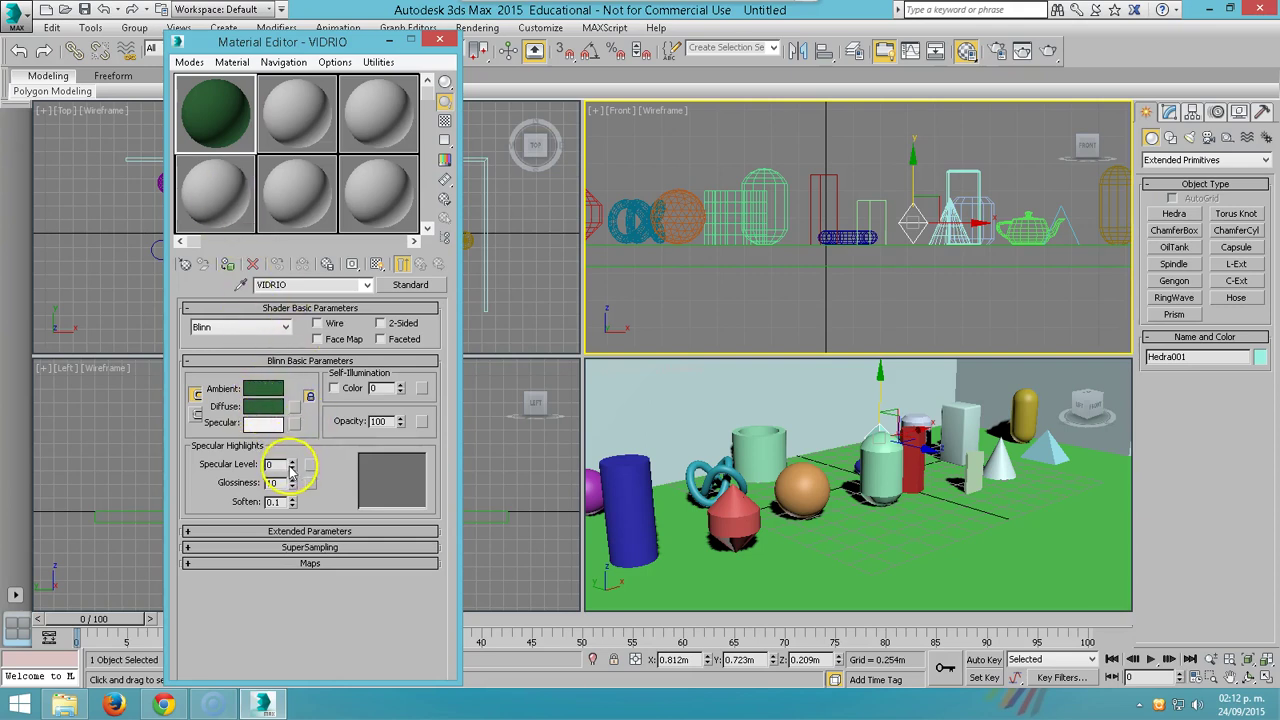
left_click_drag(280, 465, 236, 466)
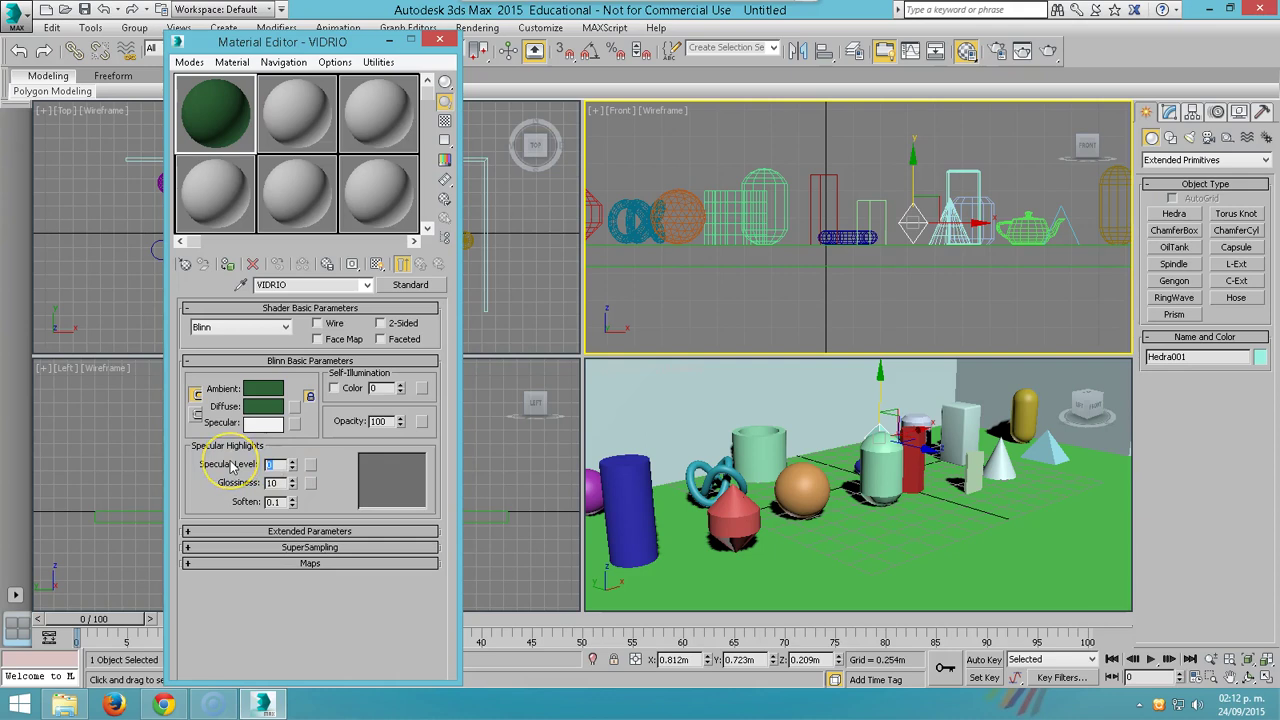
type("100")
key("Return")
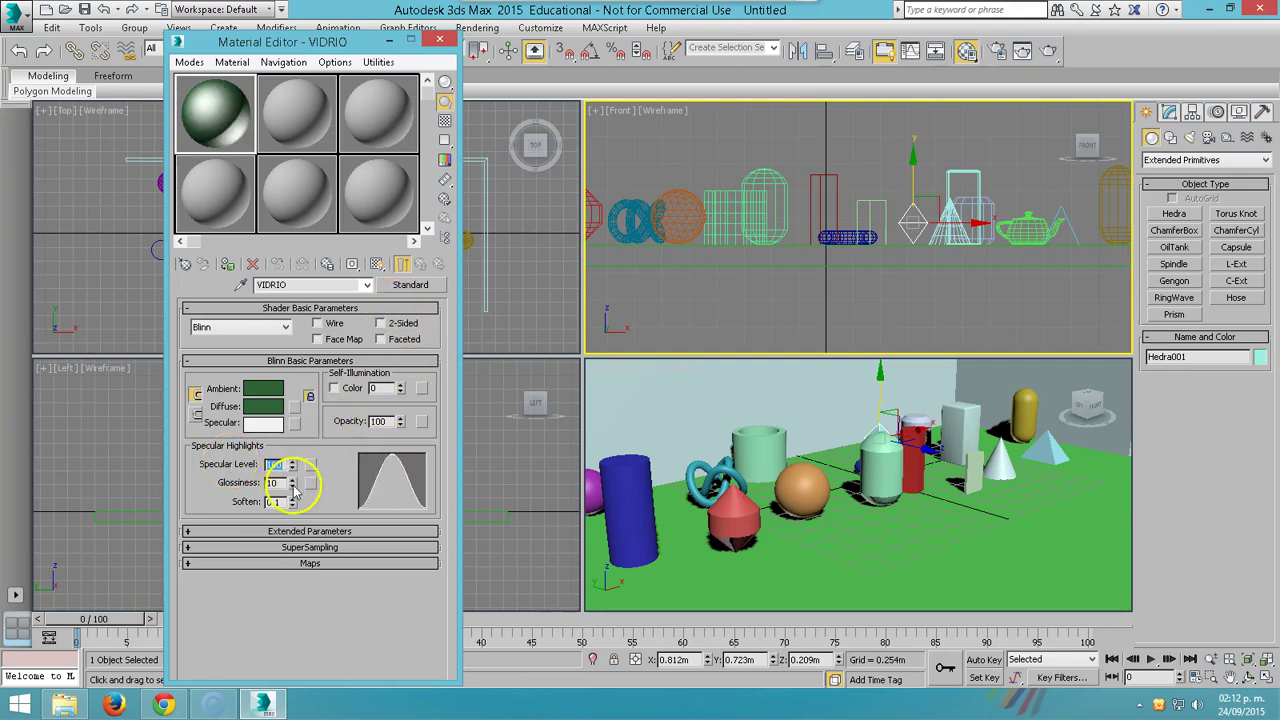
left_click_drag(276, 481, 245, 490)
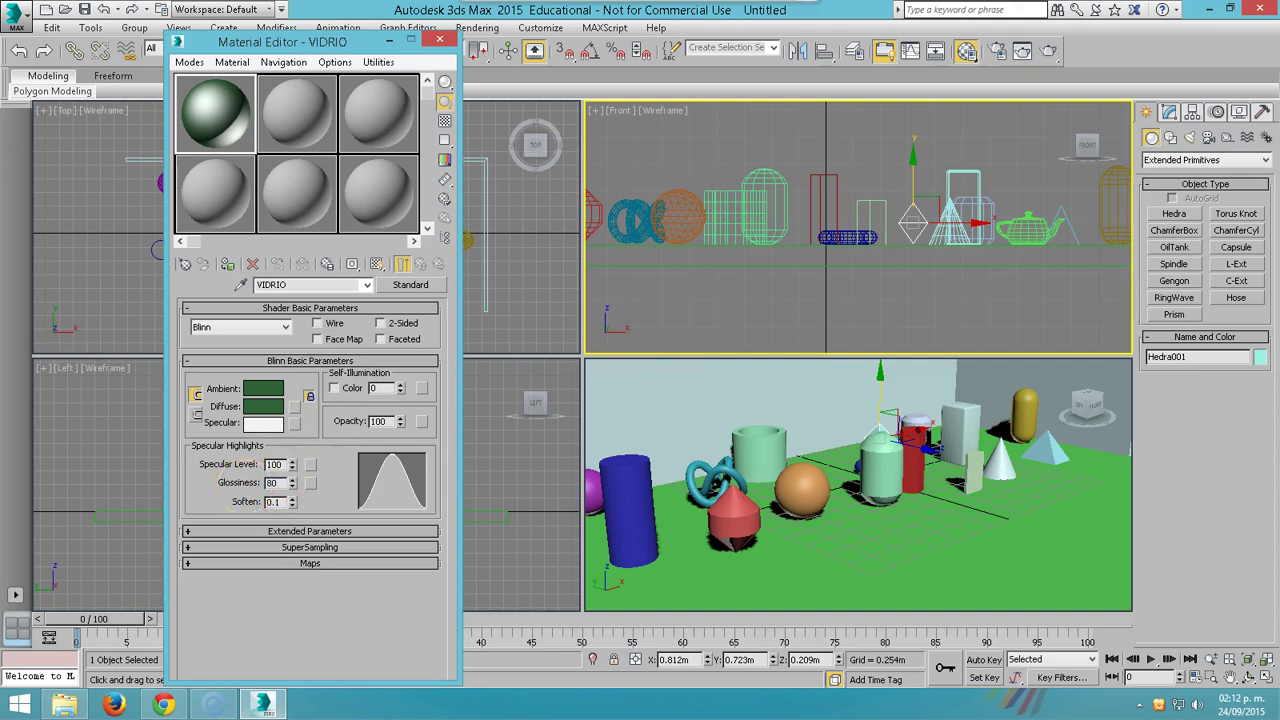
key("Return")
Open a large, resized preview window of the VIDRIO sample sphere
double_click(248, 114)
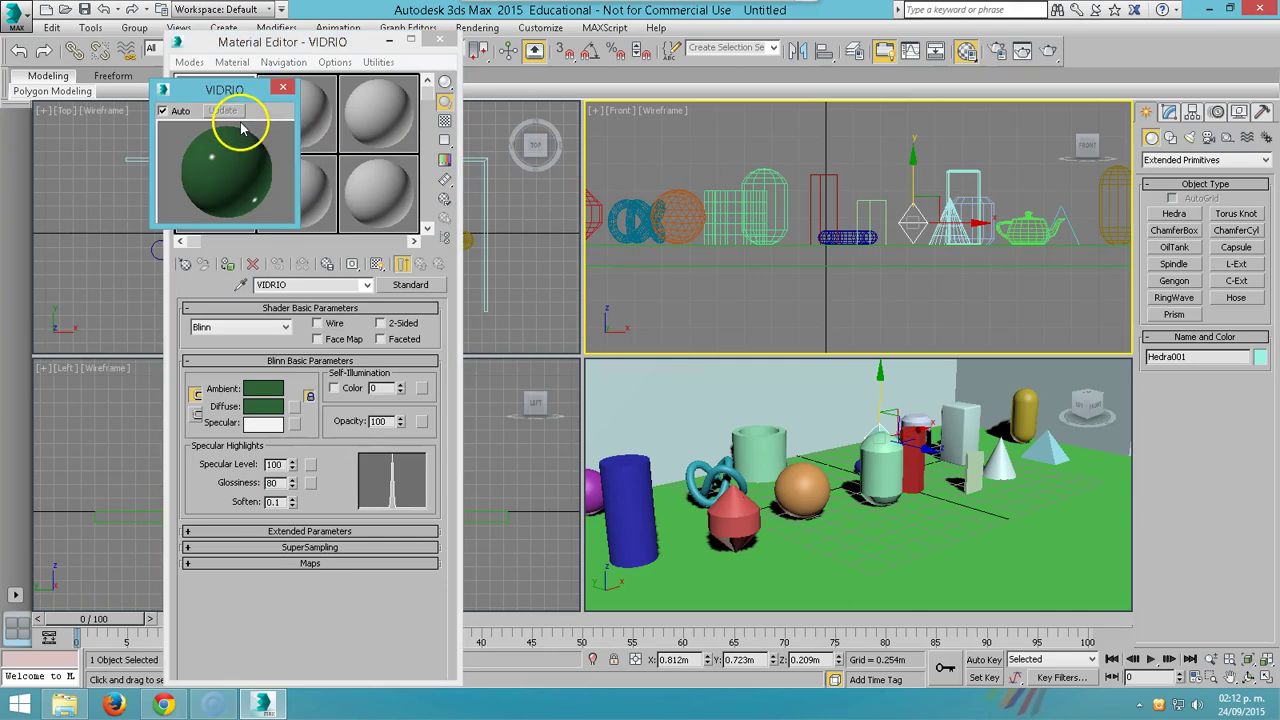
left_click_drag(243, 86, 770, 97)
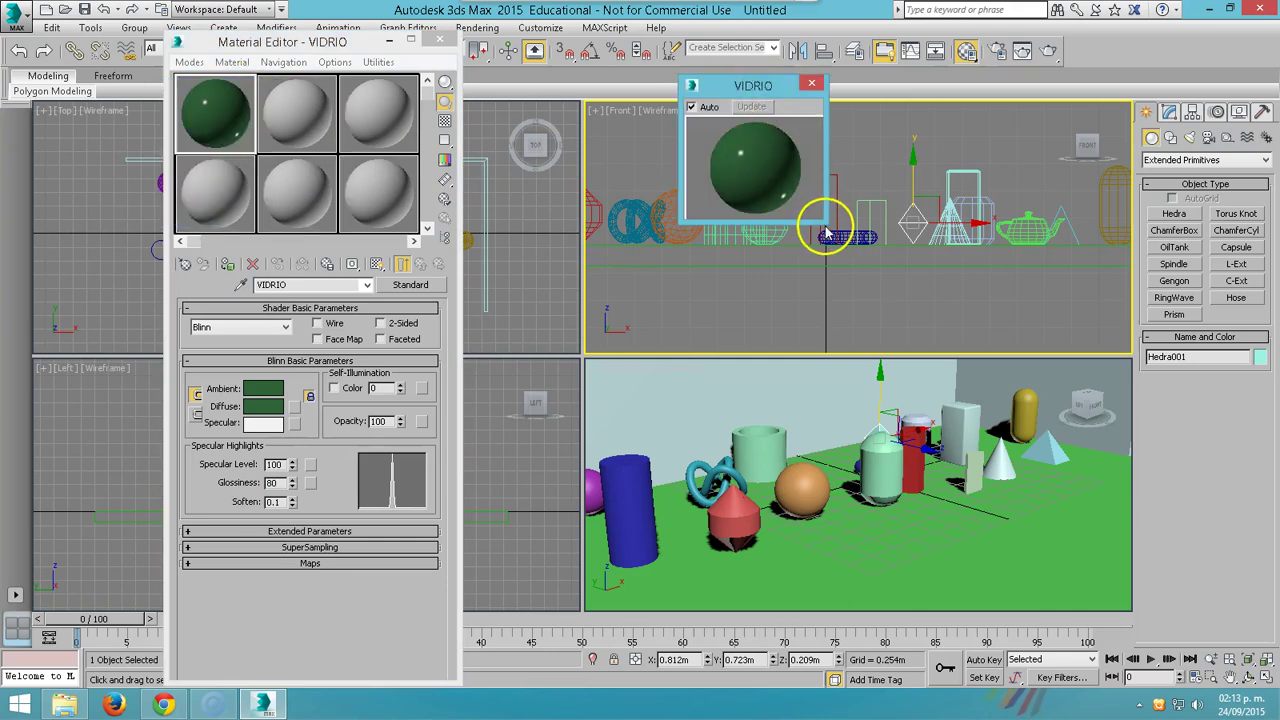
left_click_drag(820, 220, 1195, 592)
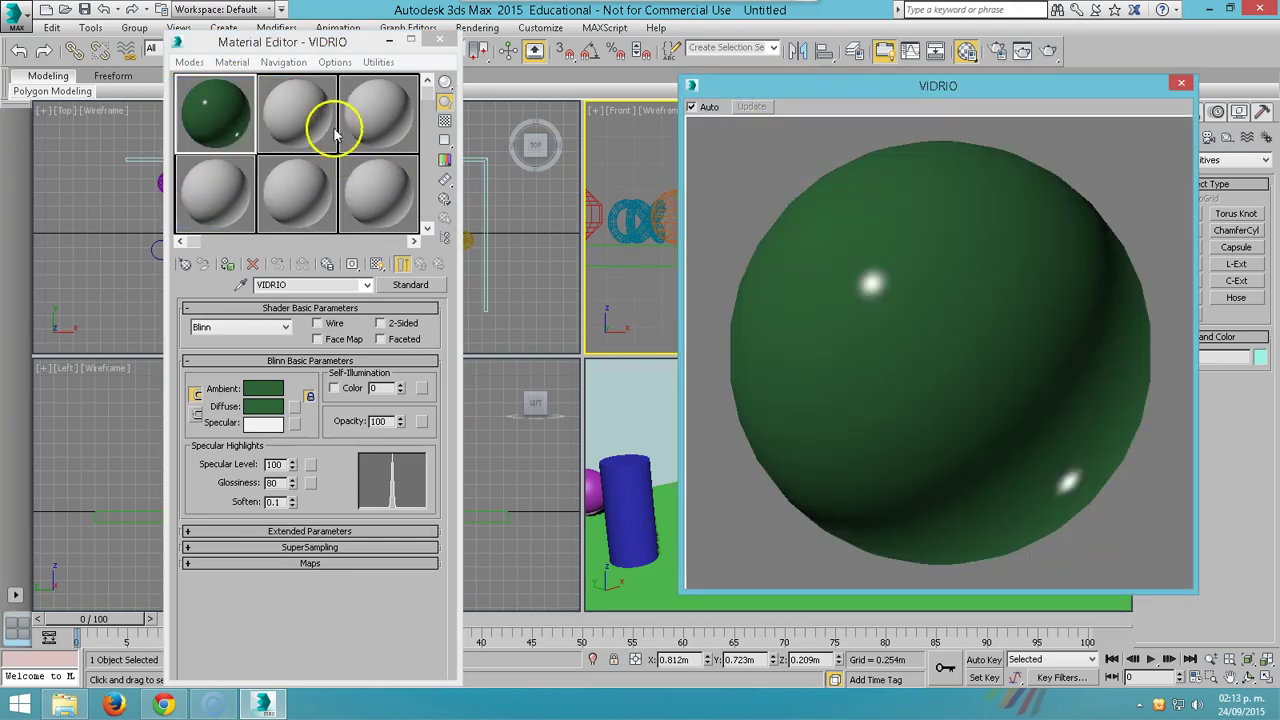
left_click_drag(322, 48, 312, 50)
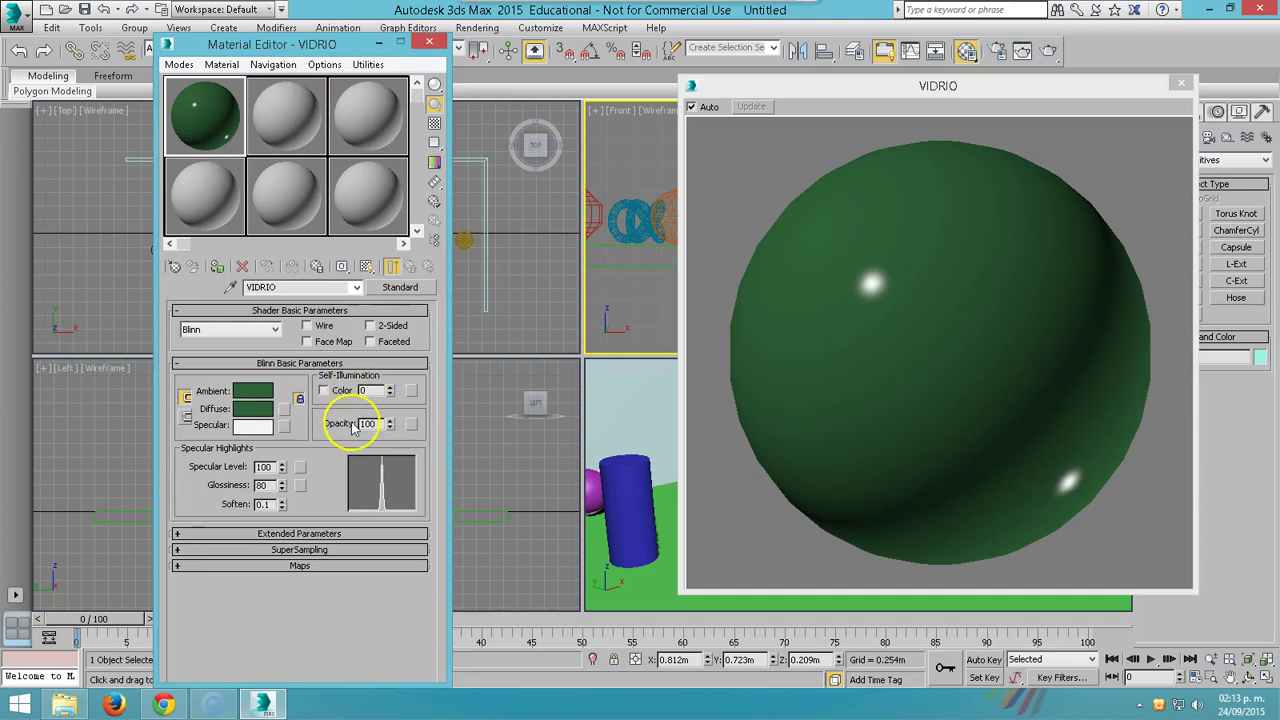
Set VIDRIO's opacity to 98 and show the checkered sample background
left_click_drag(376, 423, 322, 418)
type("98")
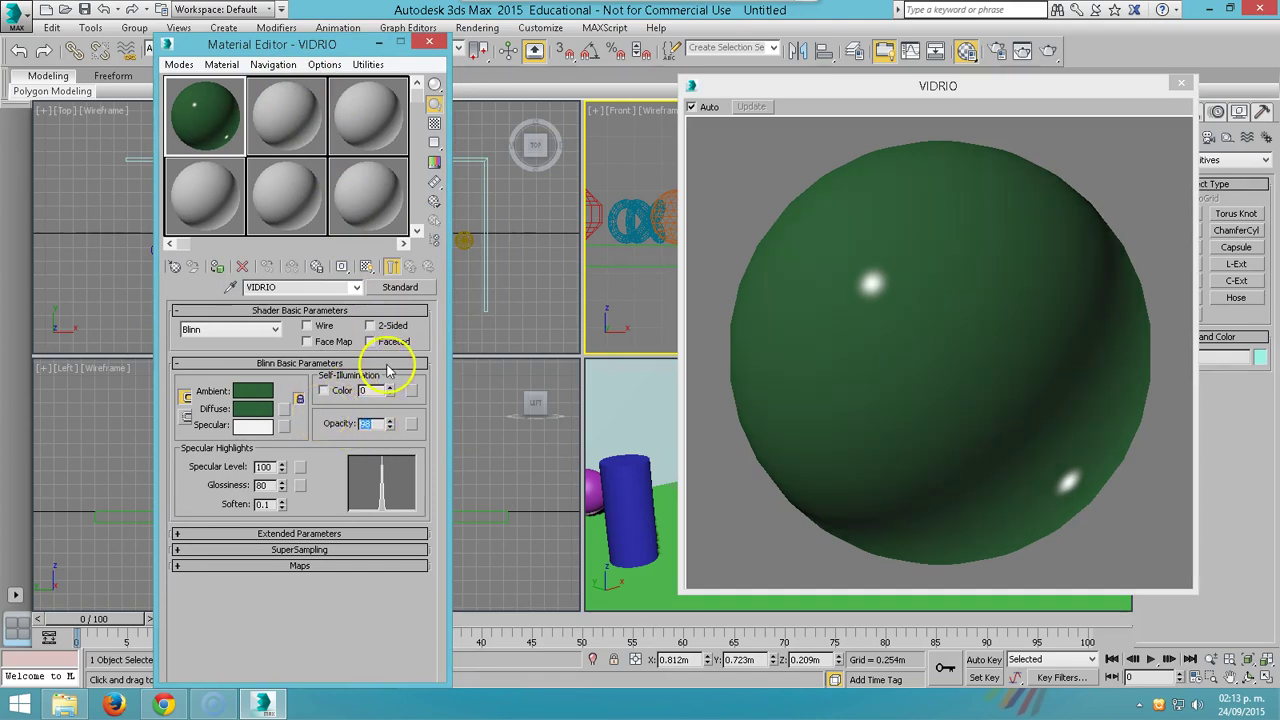
left_click(435, 123)
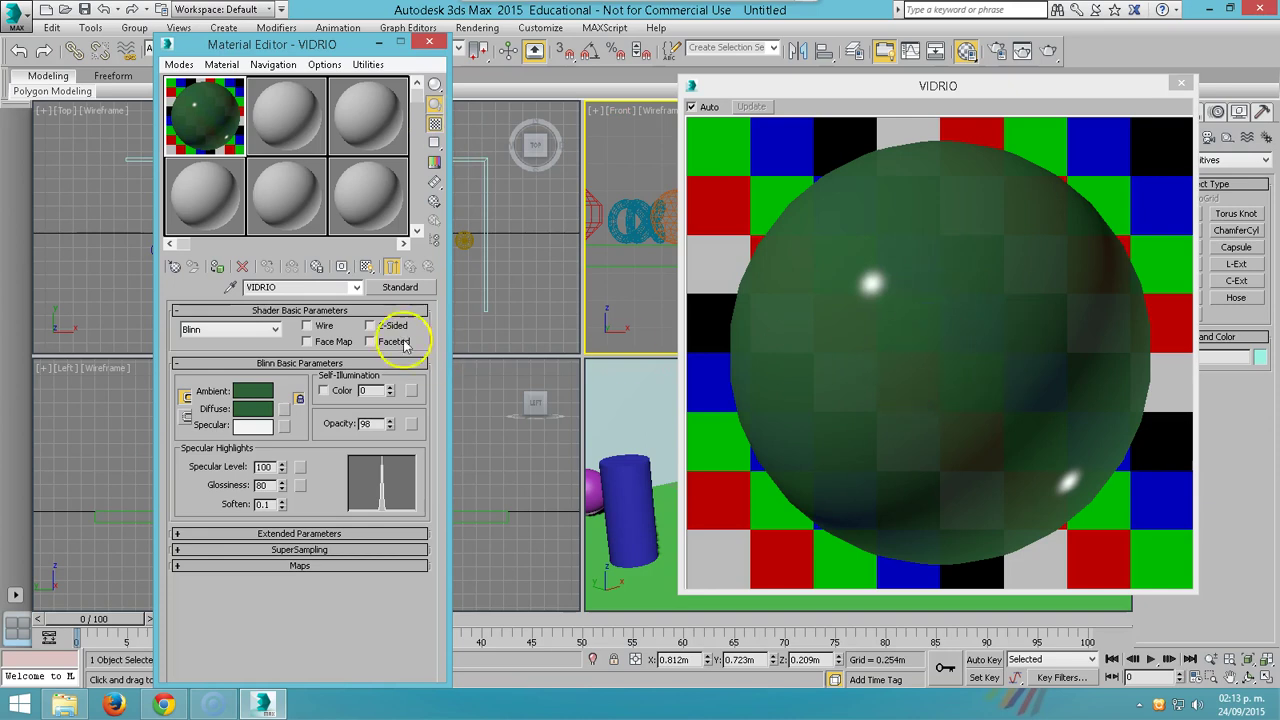
left_click_drag(370, 422, 337, 449)
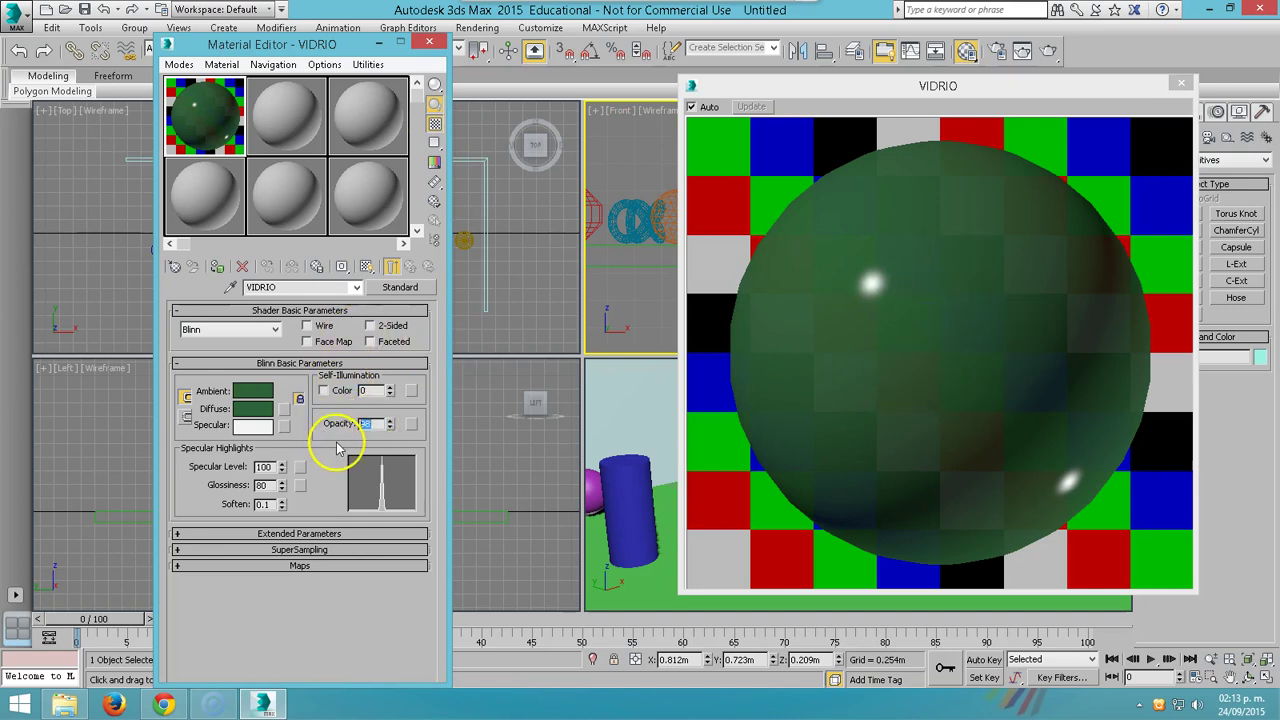
type("90")
key("Return")
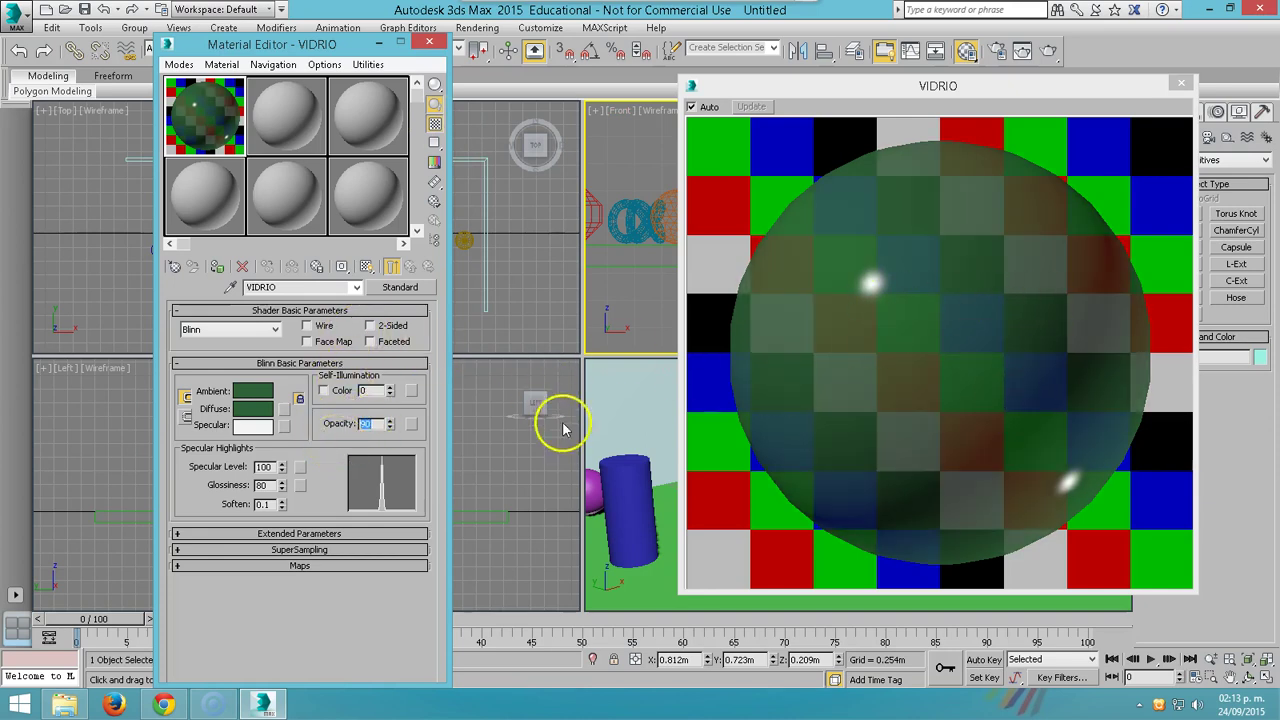
left_click(372, 424)
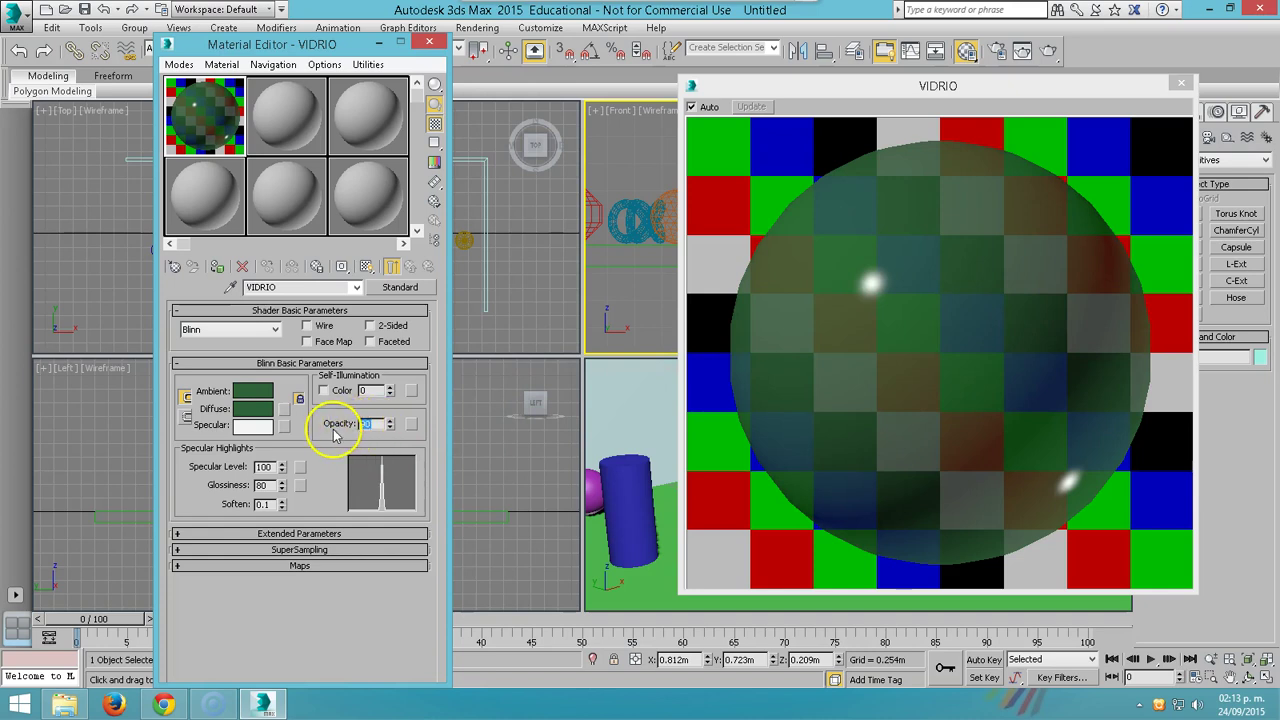
type("98")
left_click(309, 472)
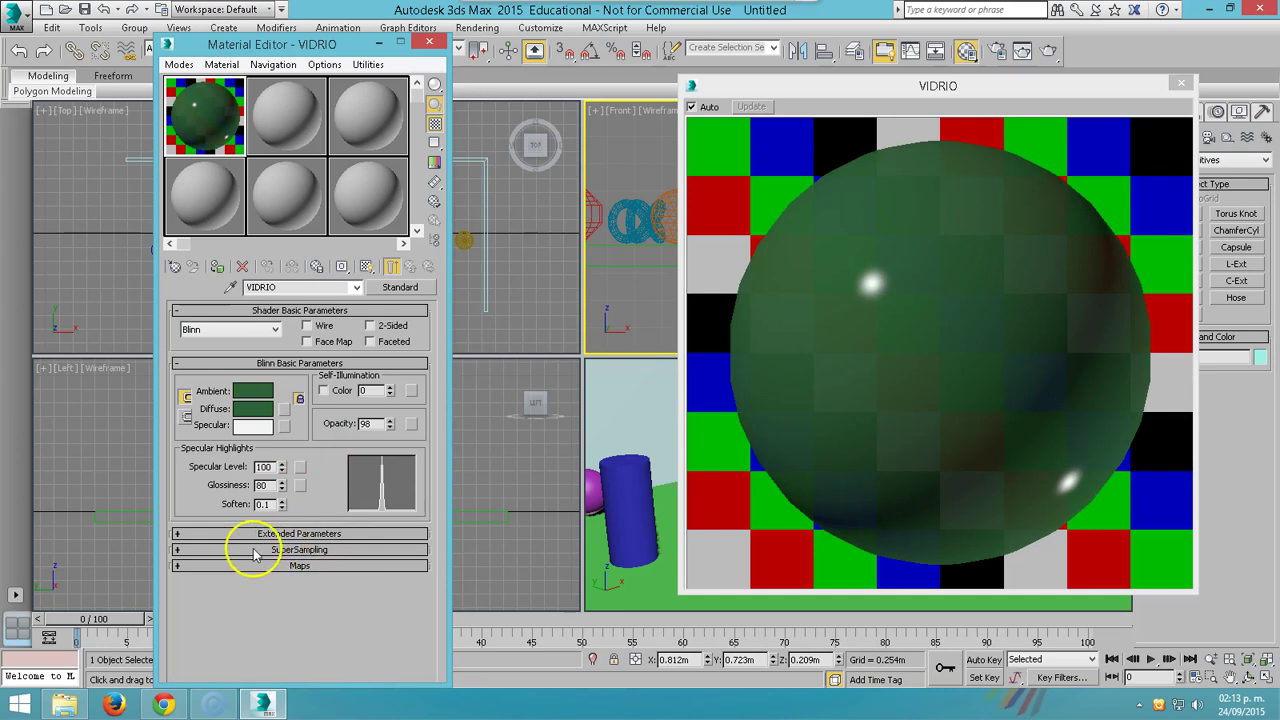
Assign a Noise map to VIDRIO's Bump channel
left_click(177, 566)
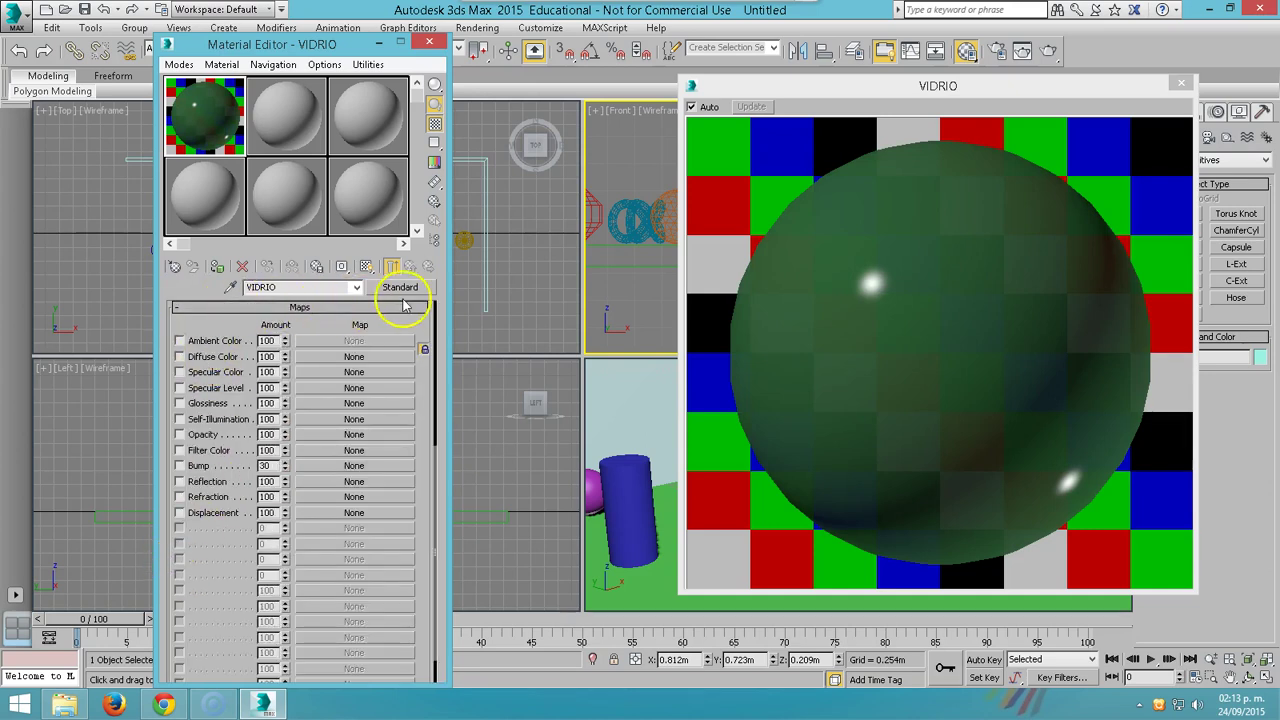
left_click(177, 307)
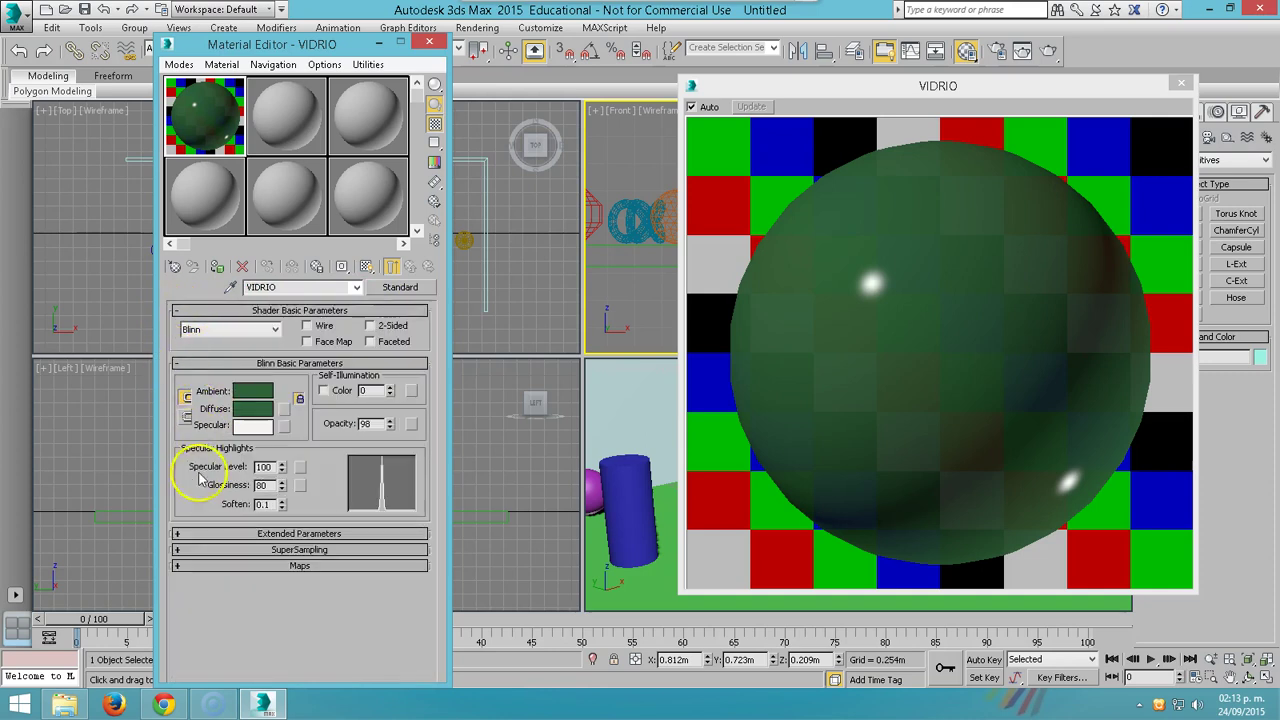
left_click(177, 566)
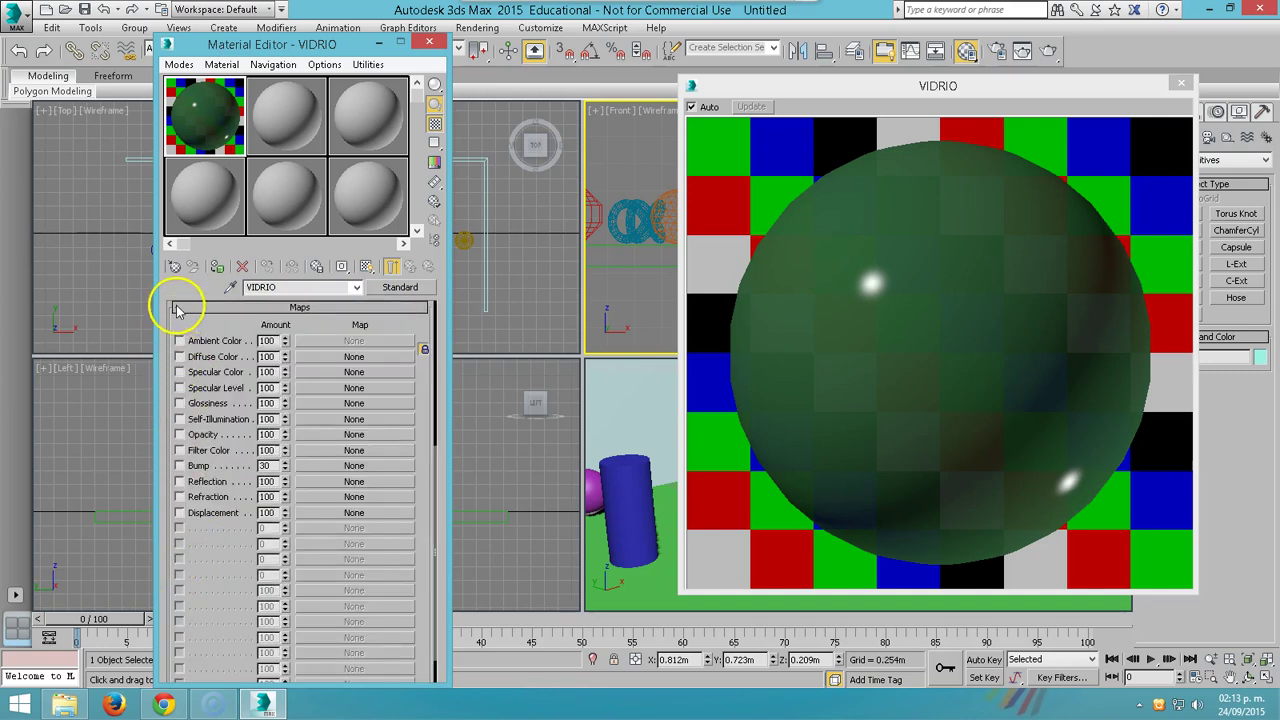
left_click(320, 466)
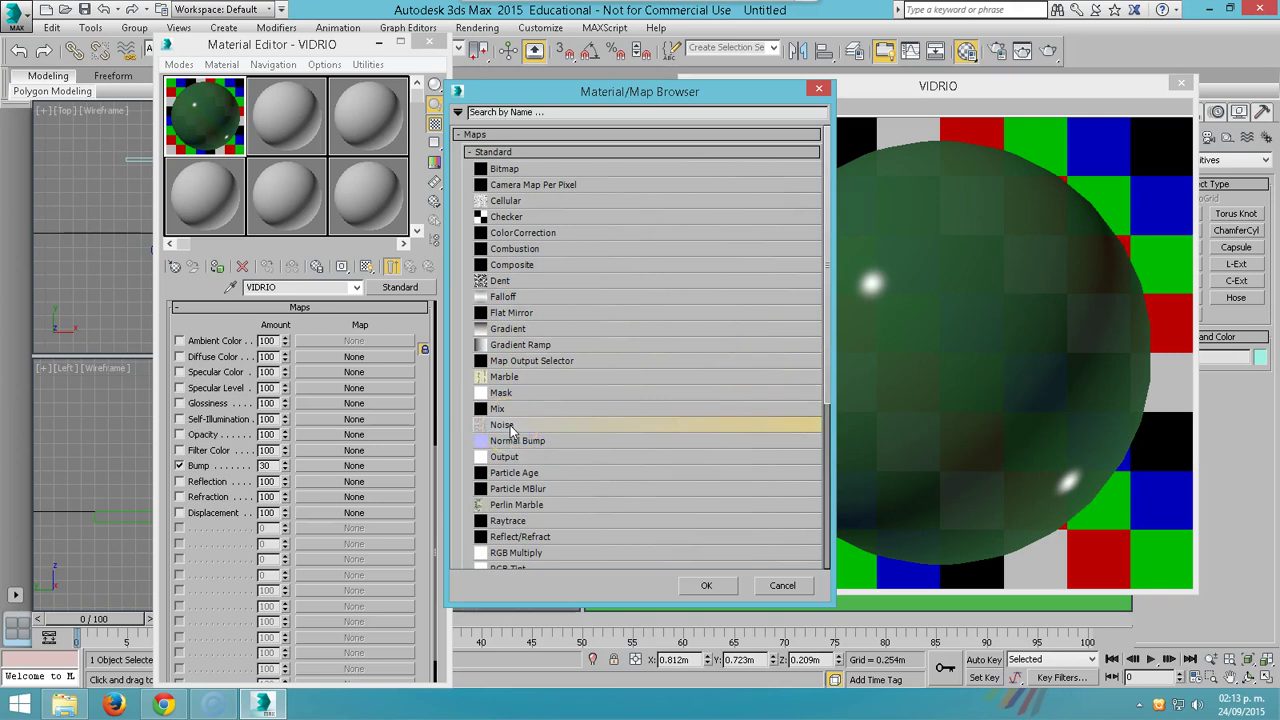
left_click(708, 587)
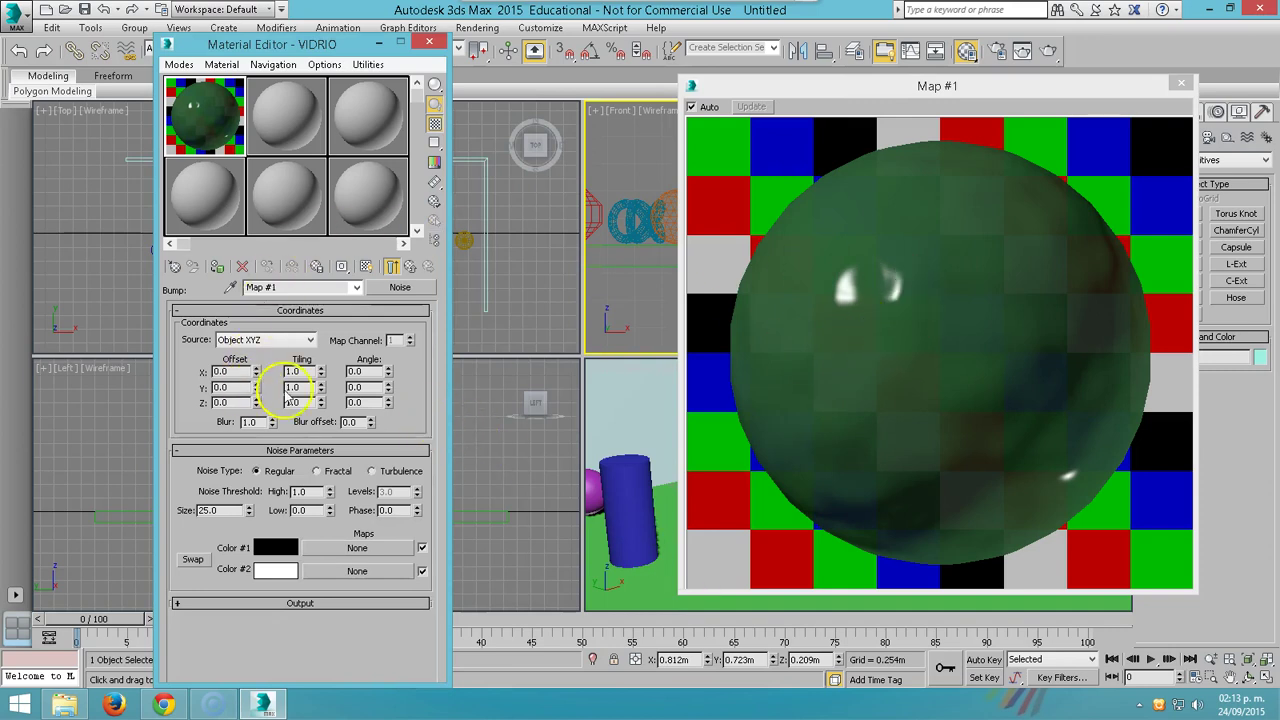
Make the bump Noise Turbulence with size 25, then go back to the parent material
left_click(316, 471)
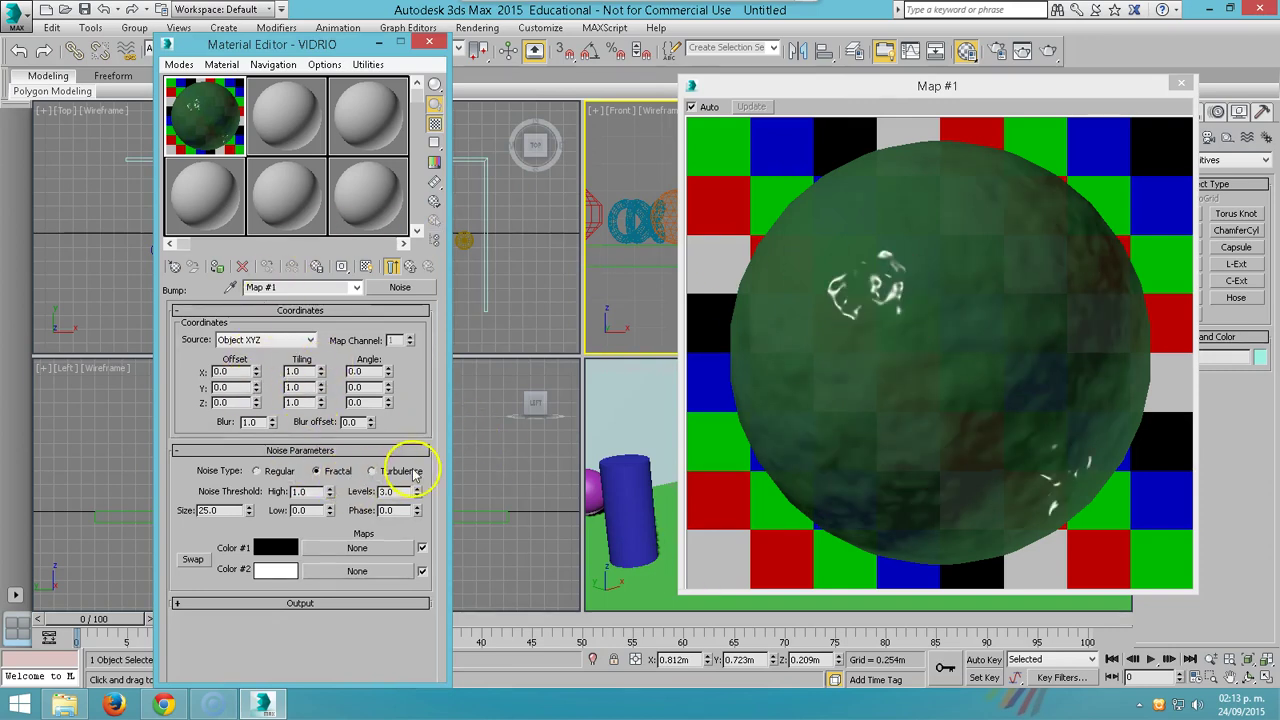
left_click(381, 473)
double_click(220, 510)
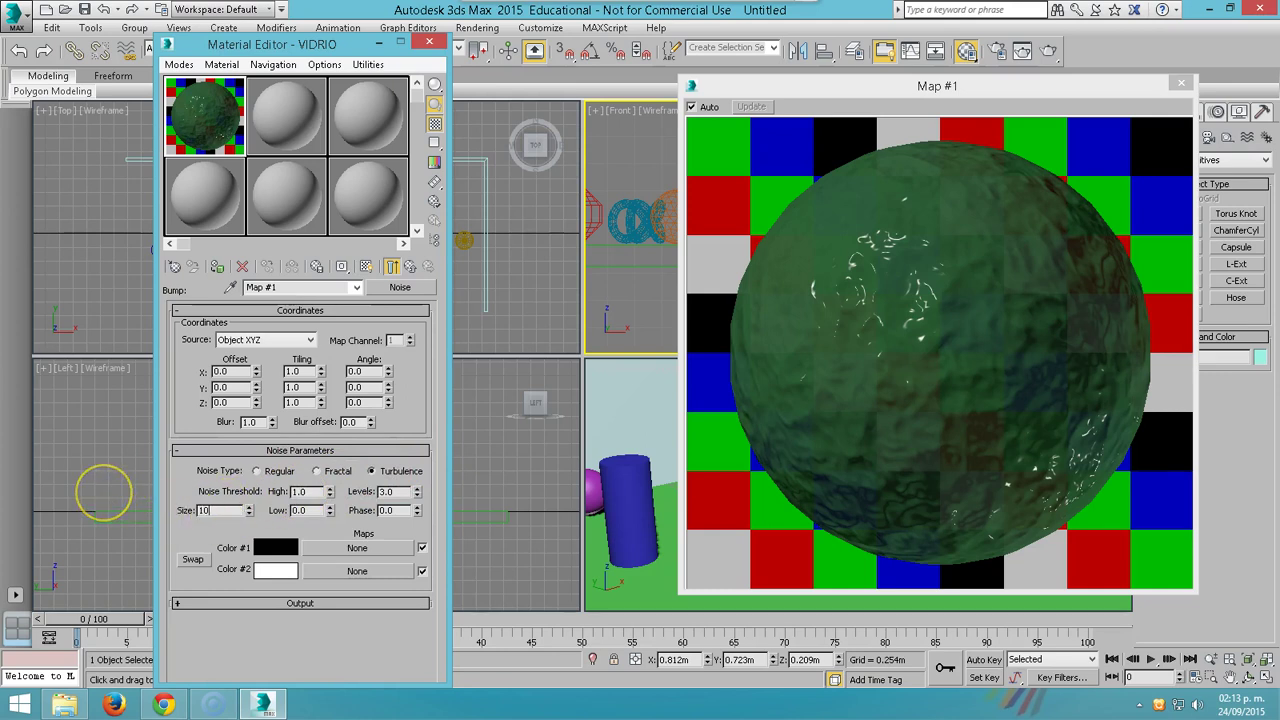
key("Return")
left_click(195, 510)
key("Return")
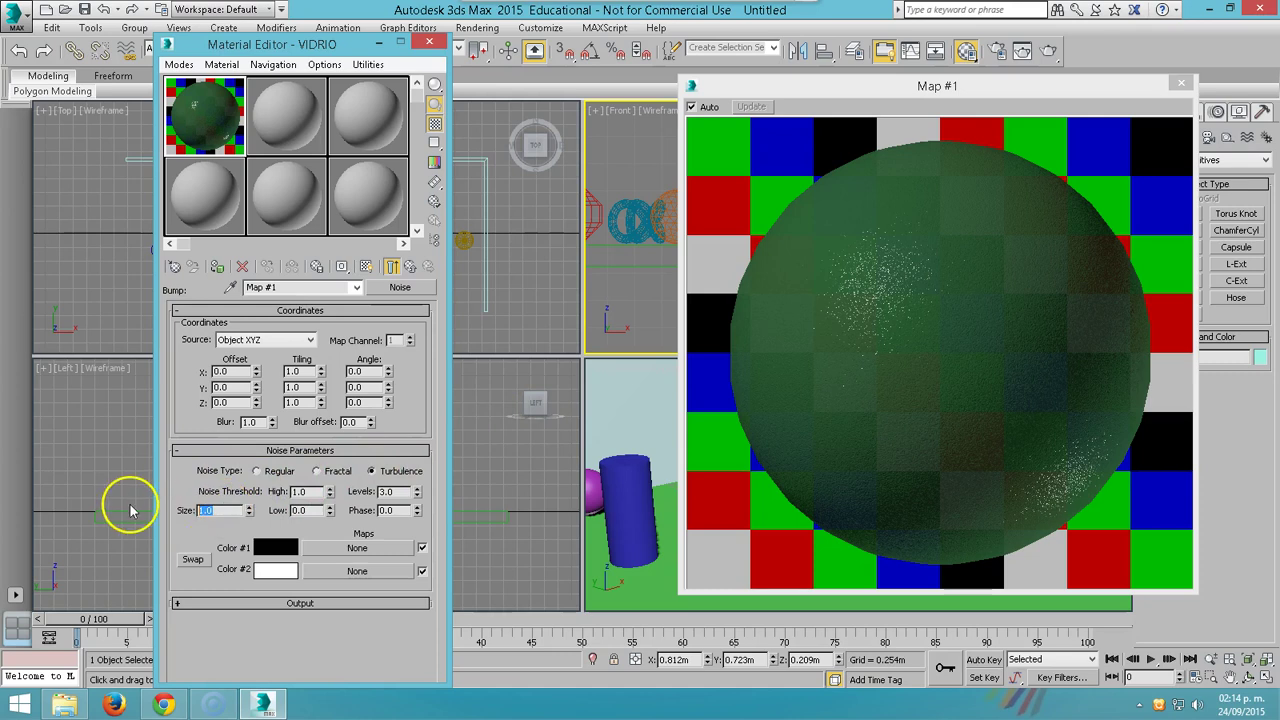
type("25")
key("Return")
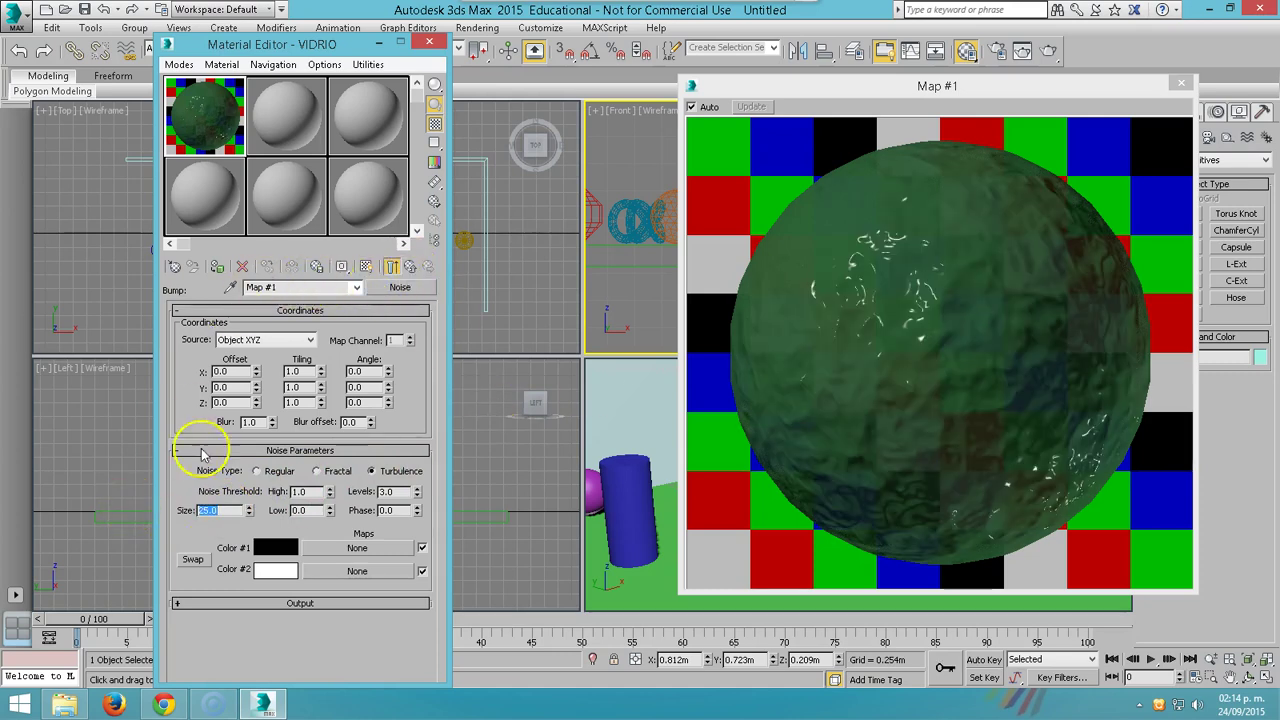
left_click(411, 268)
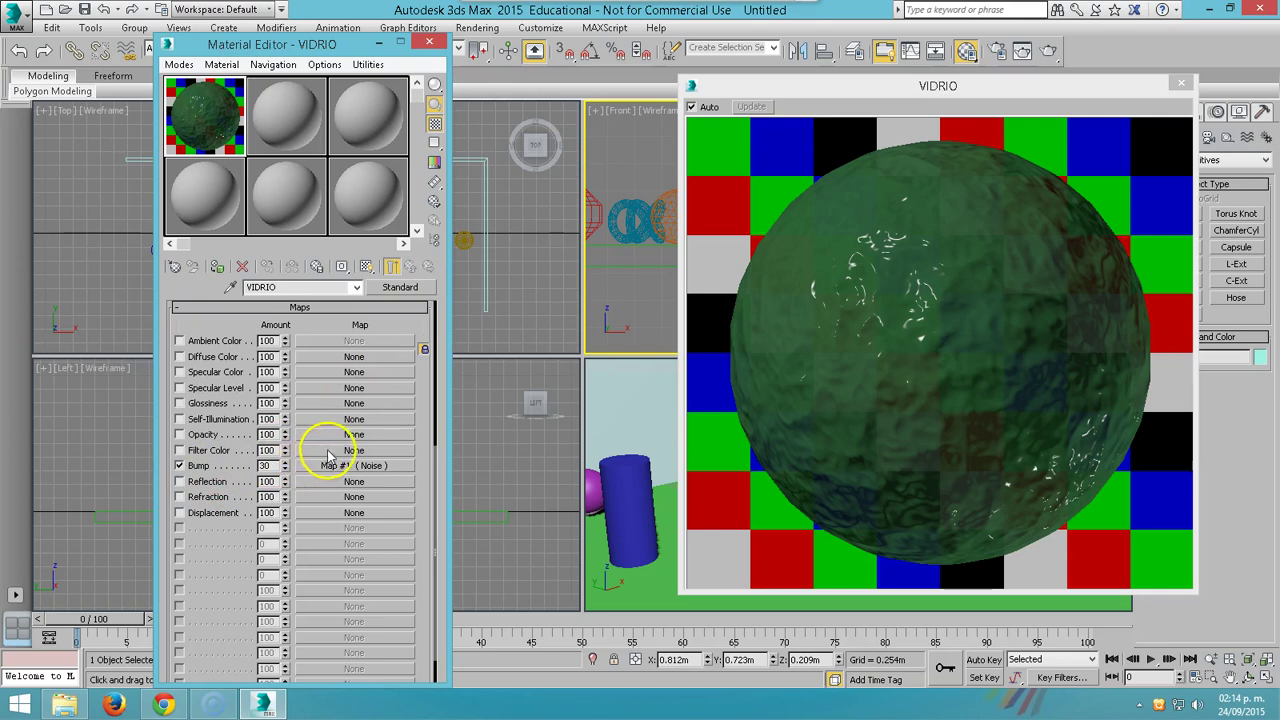
Enable VIDRIO's Reflection channel with a Raytrace map and set its amount to 10
left_click_drag(336, 447, 340, 471)
left_click(179, 482)
left_click(354, 482)
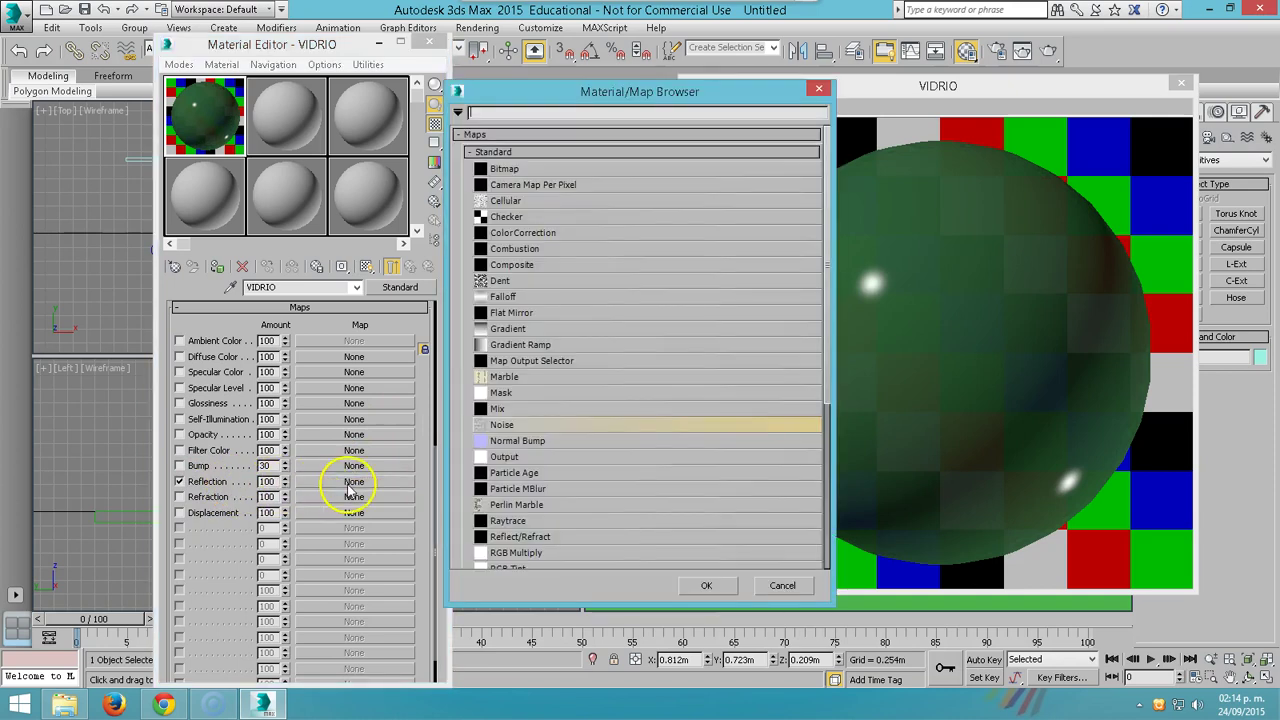
left_click(508, 521)
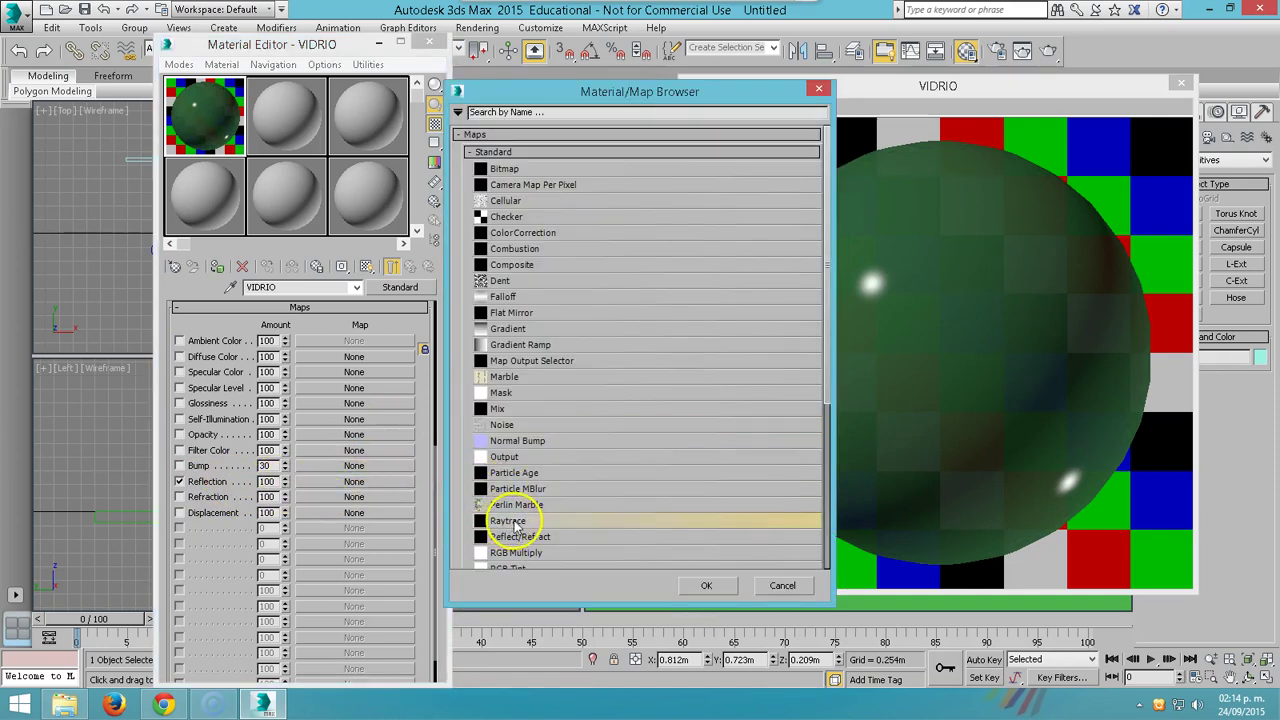
left_click(700, 585)
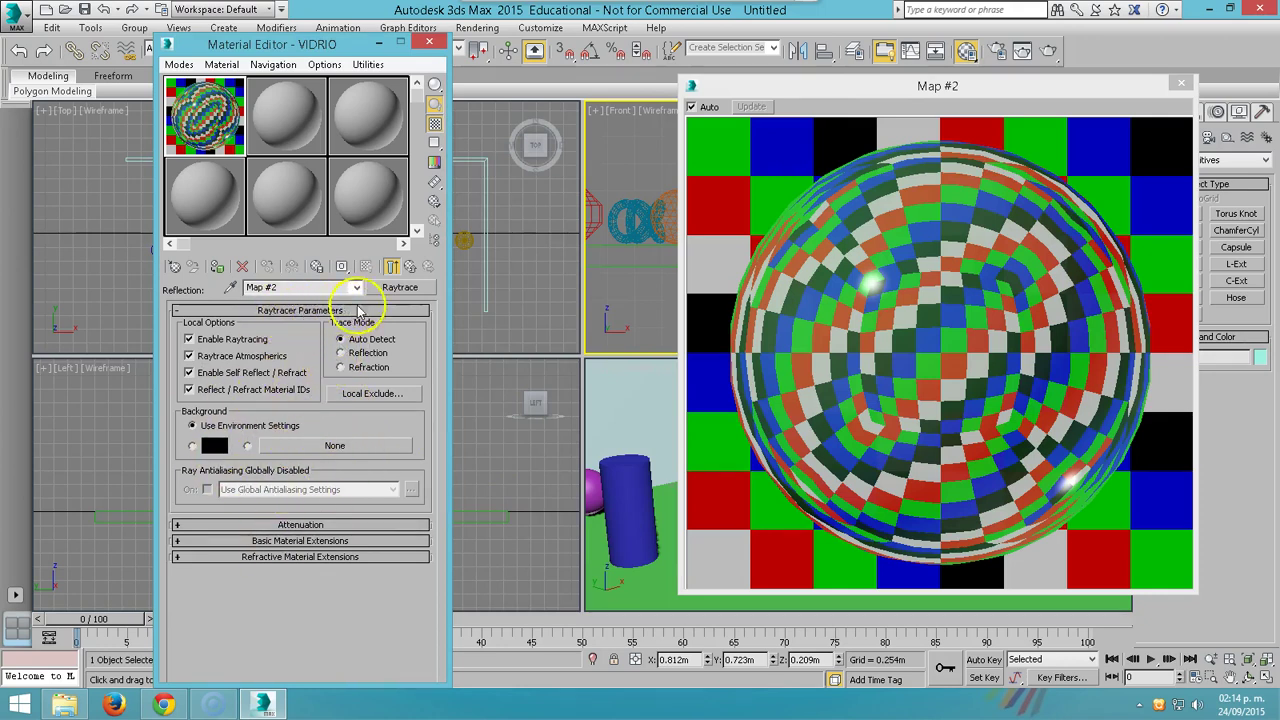
left_click(411, 268)
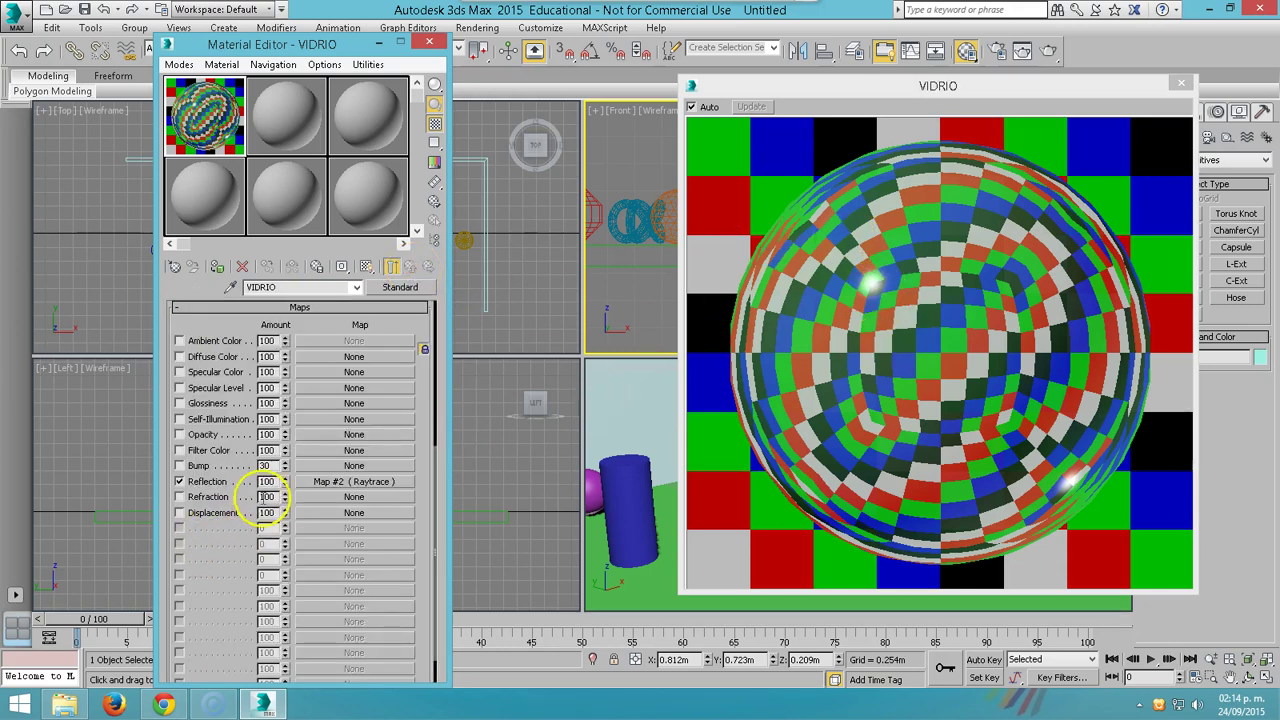
left_click_drag(268, 481, 197, 489)
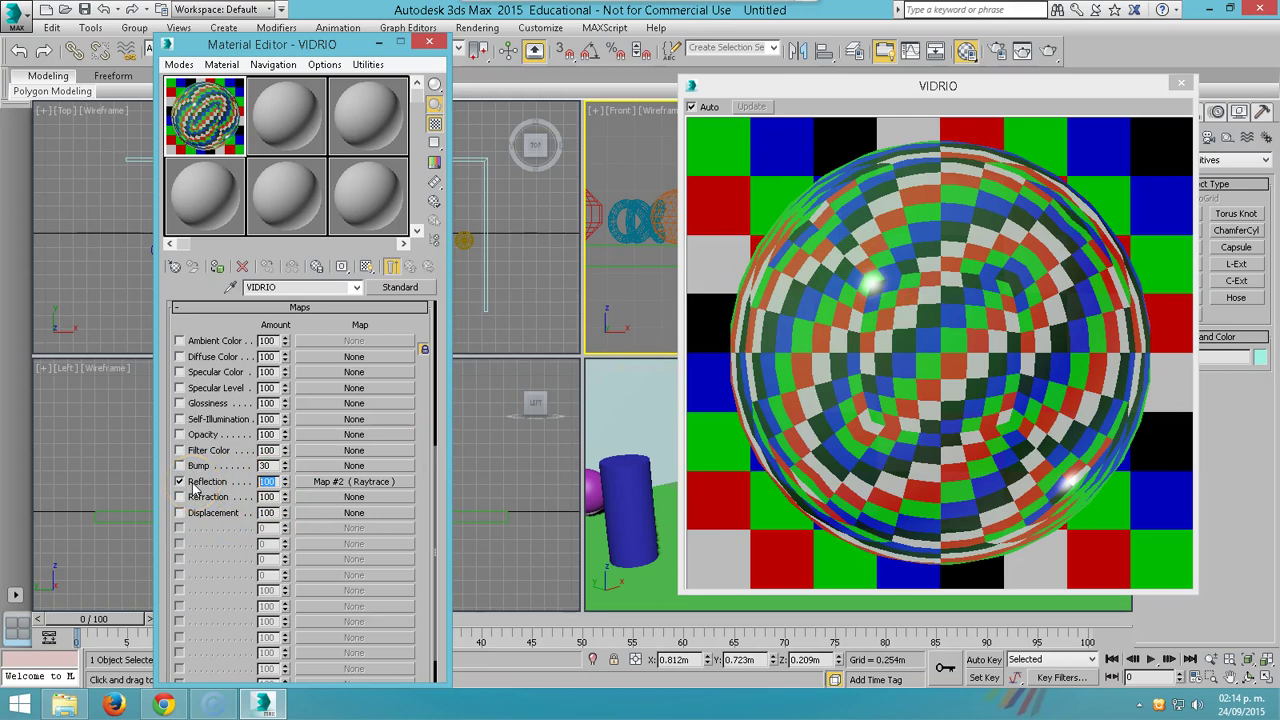
type("10")
key("Return")
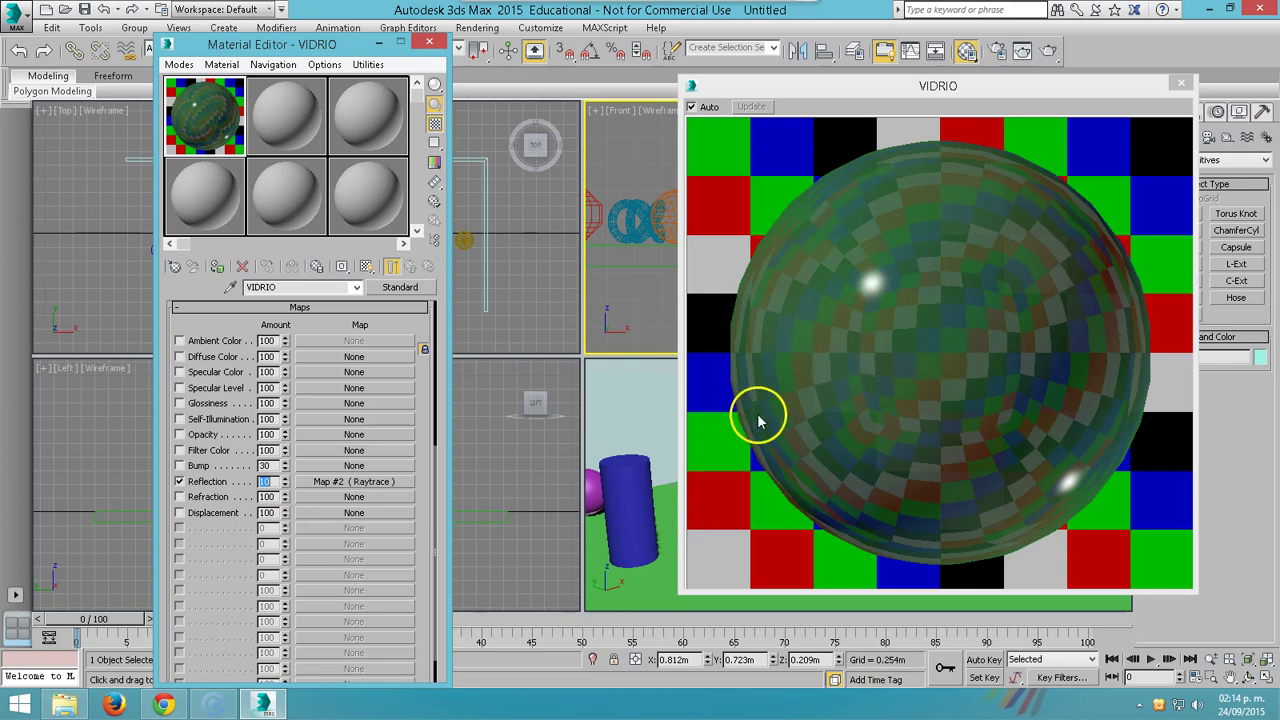
Apply the VIDRIO glass to the mint cylinder and select the METAL material
left_click(1181, 83)
left_click_drag(196, 116, 612, 495)
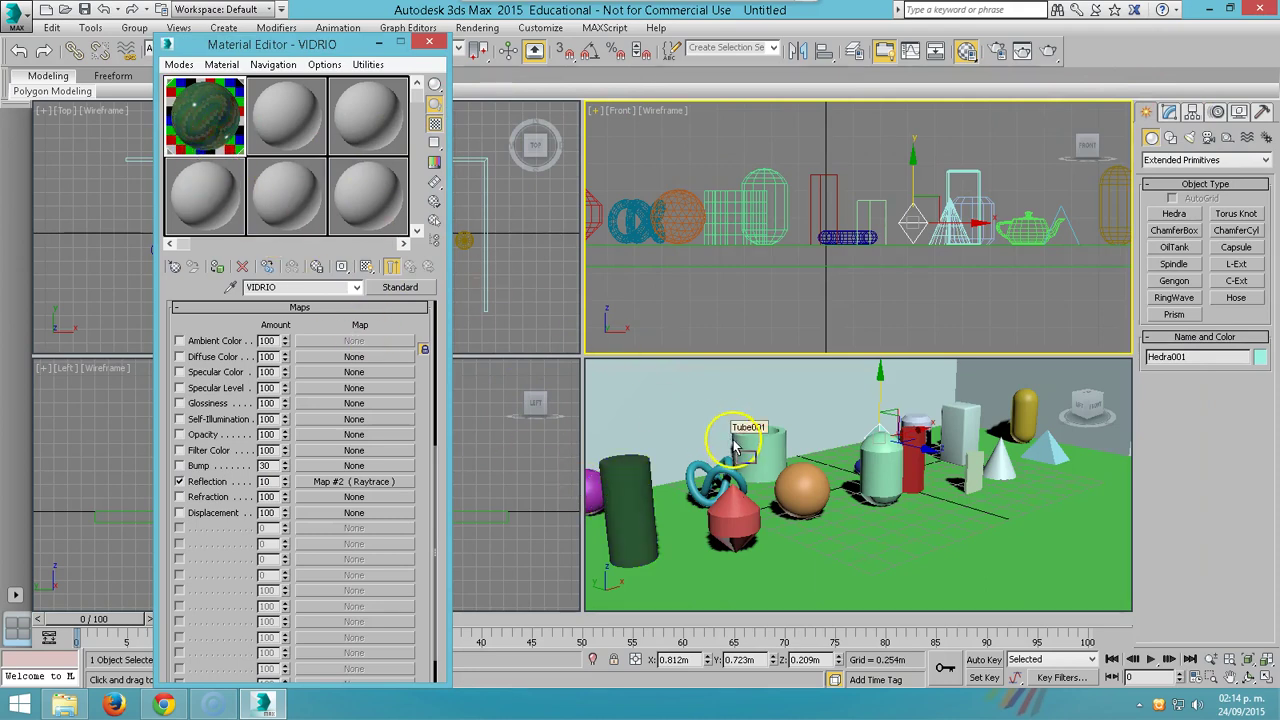
left_click_drag(410, 243, 752, 448)
left_click_drag(847, 456, 885, 460)
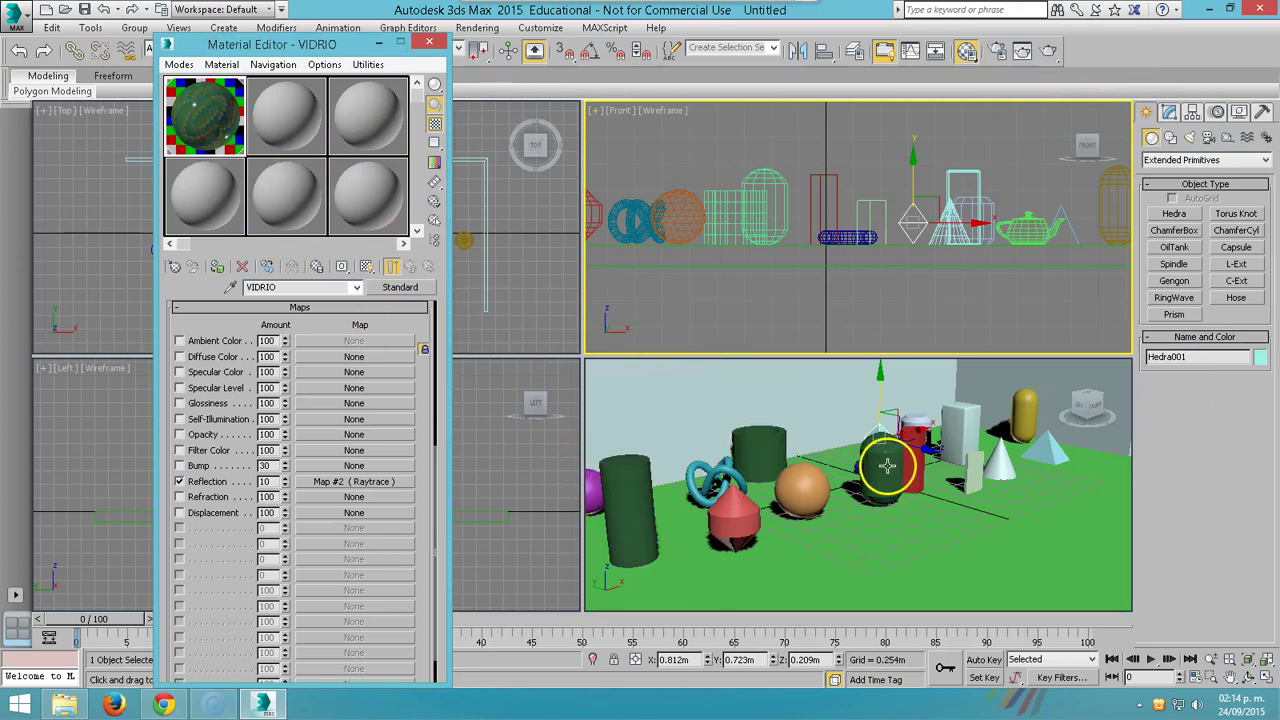
left_click(288, 133)
type("METAL")
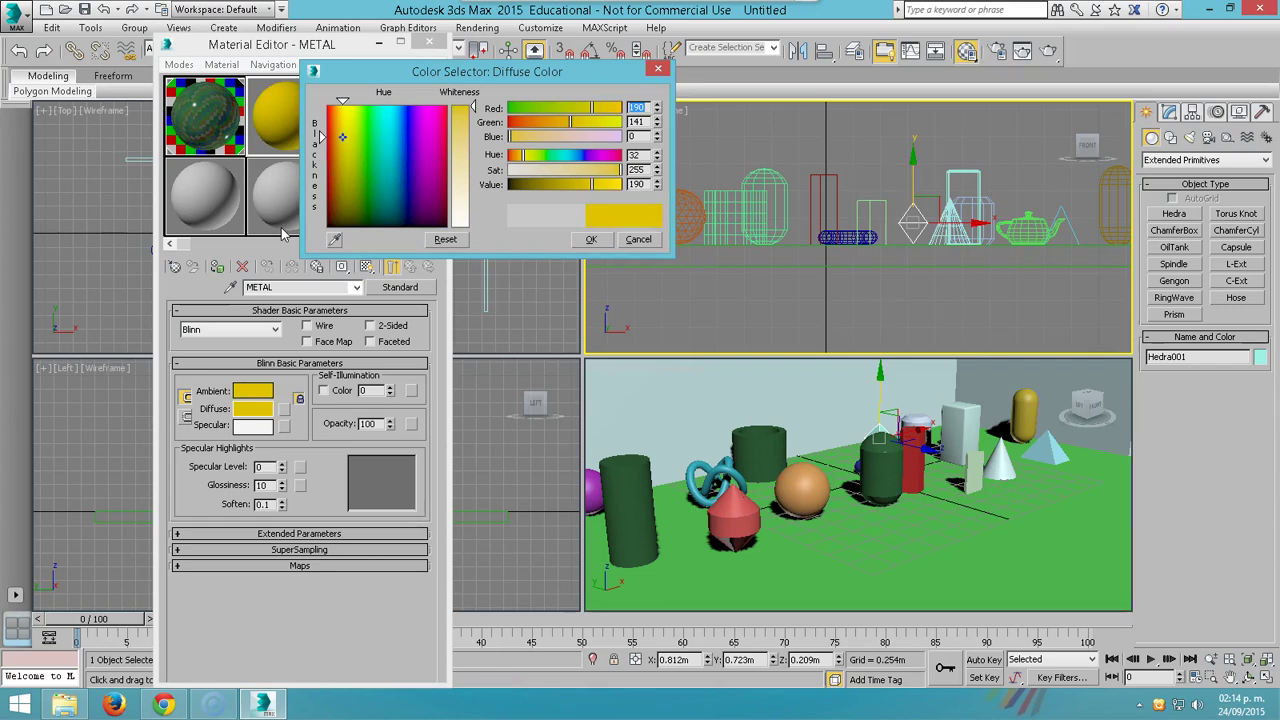
Darken METAL's colour to gold (108, 81, 0) with Specular Level 100 and Glossiness 80
left_click_drag(593, 184, 557, 184)
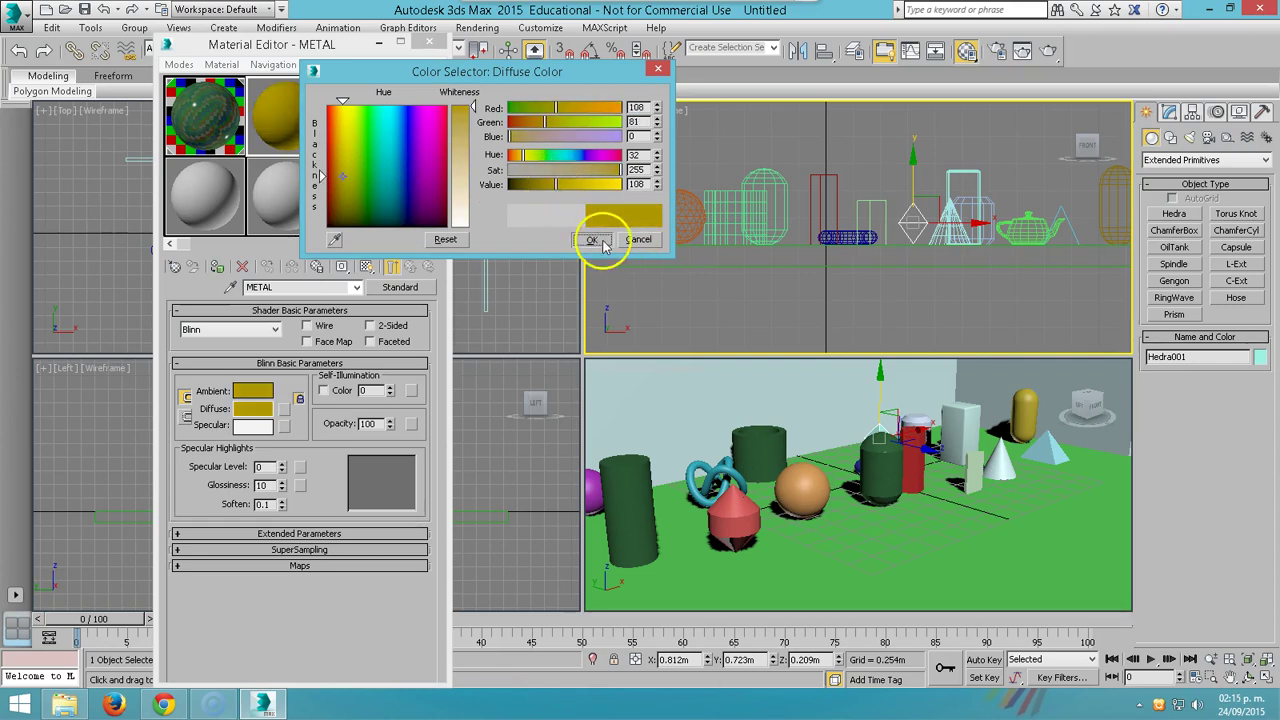
left_click(591, 239)
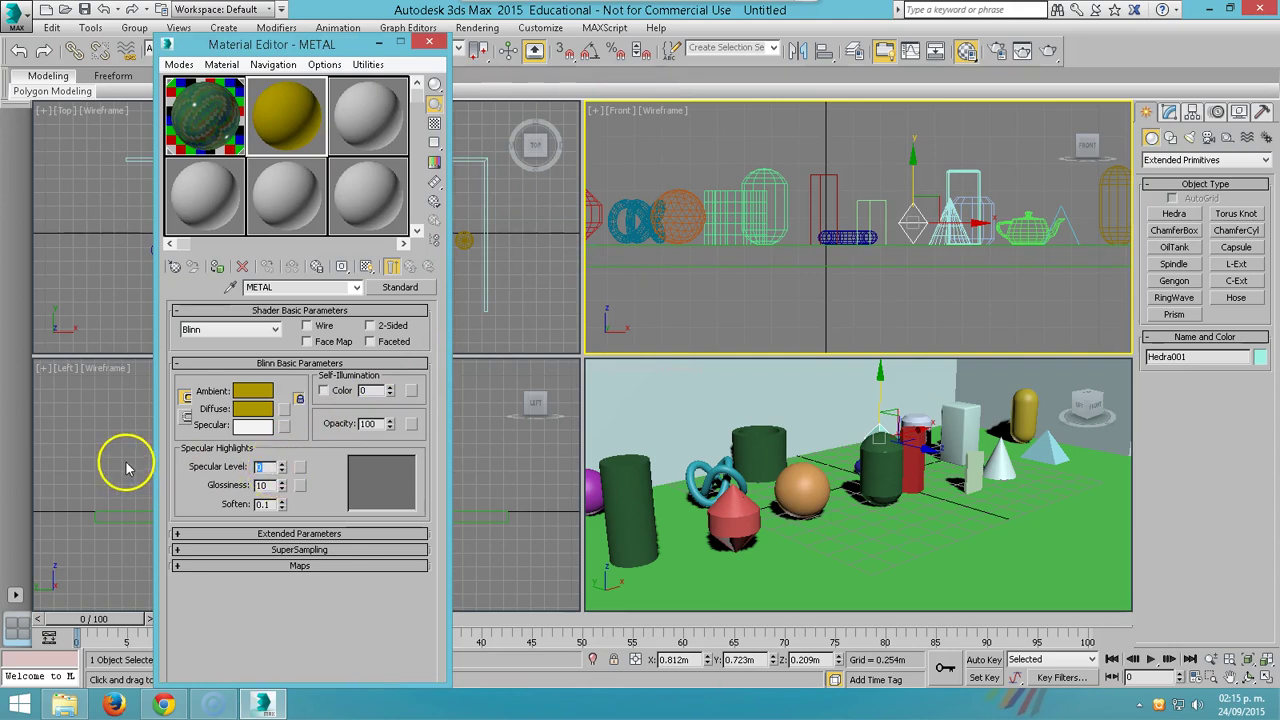
left_click(267, 466)
type("100")
key("Return")
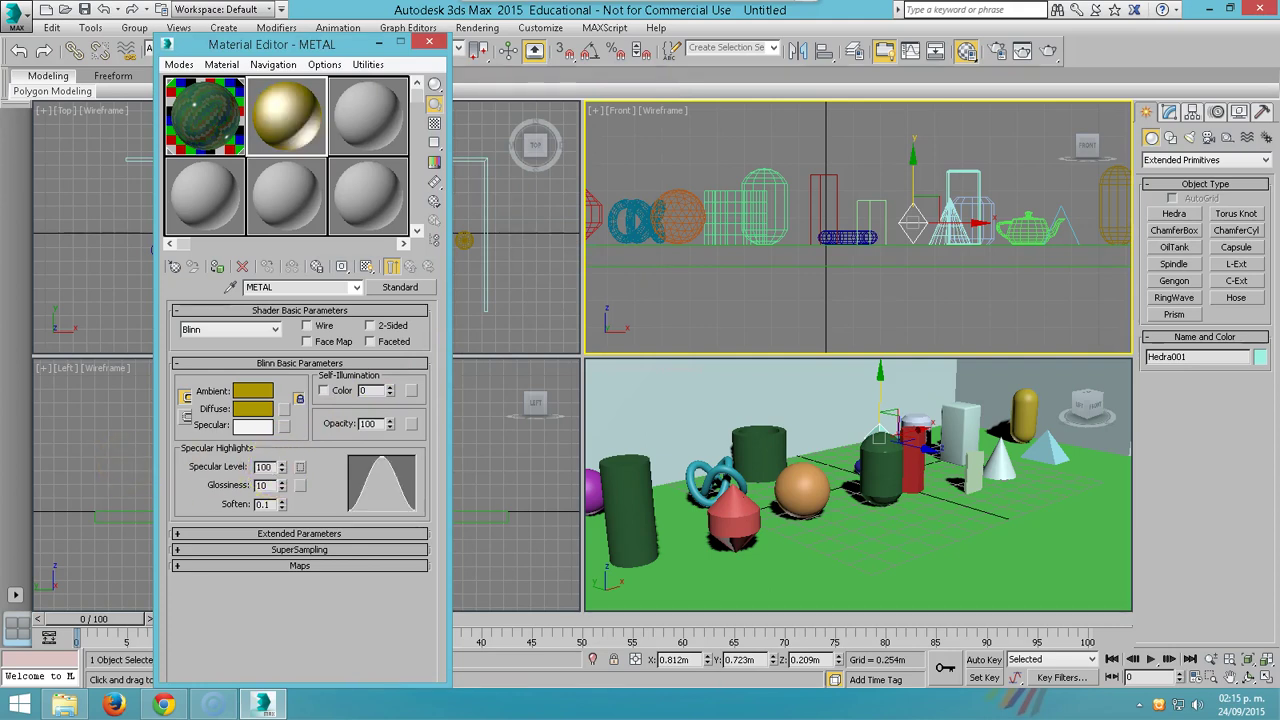
left_click(261, 485)
key("Tab")
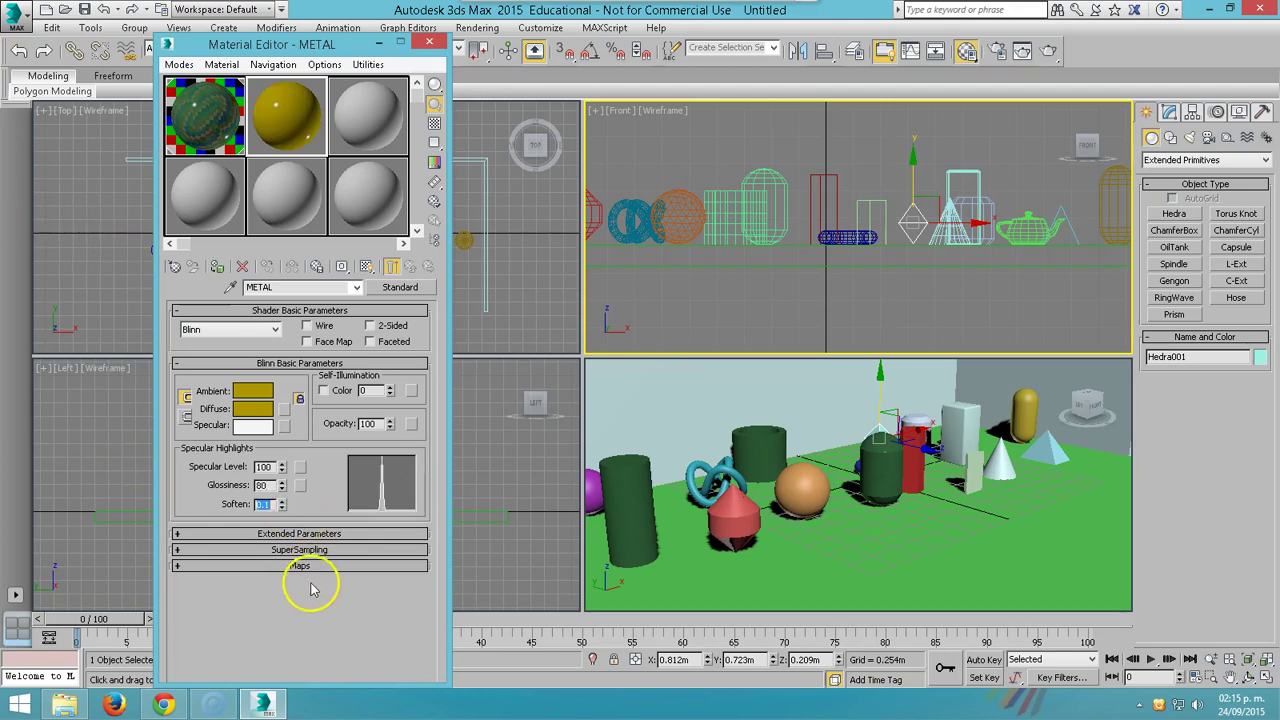
Give METAL a Raytrace map in its Reflection channel
left_click(303, 568)
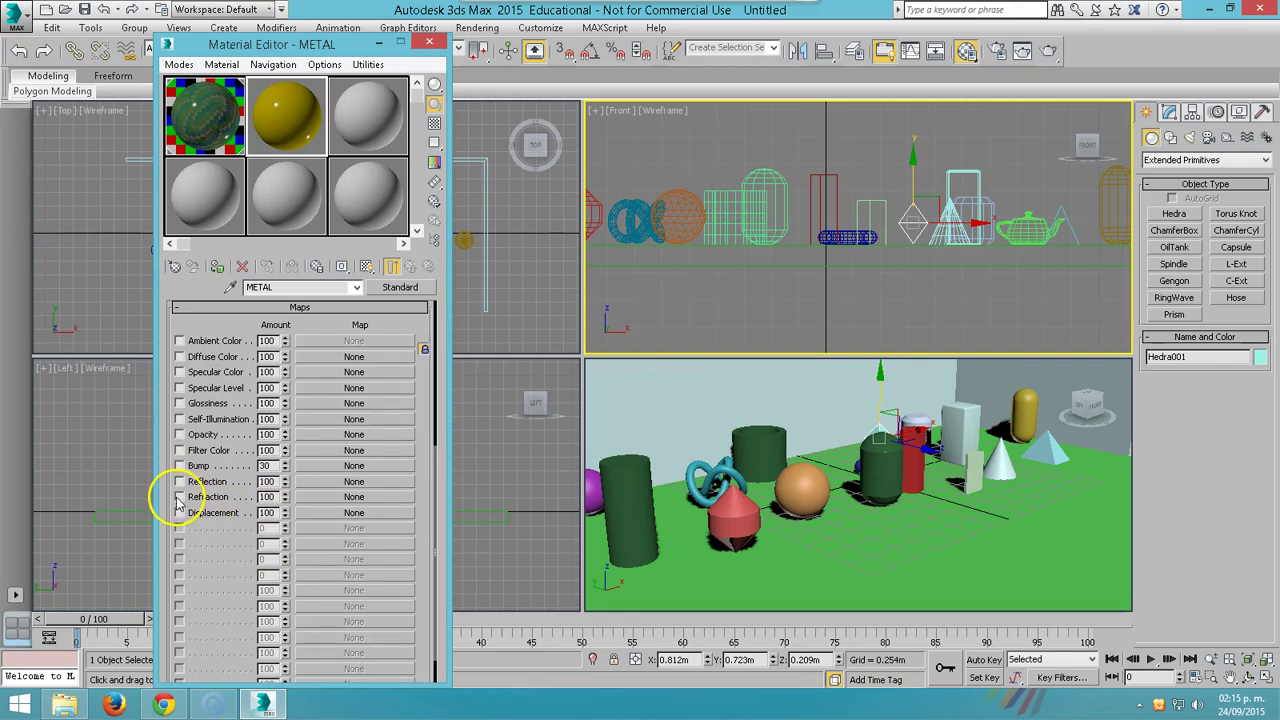
left_click(326, 499)
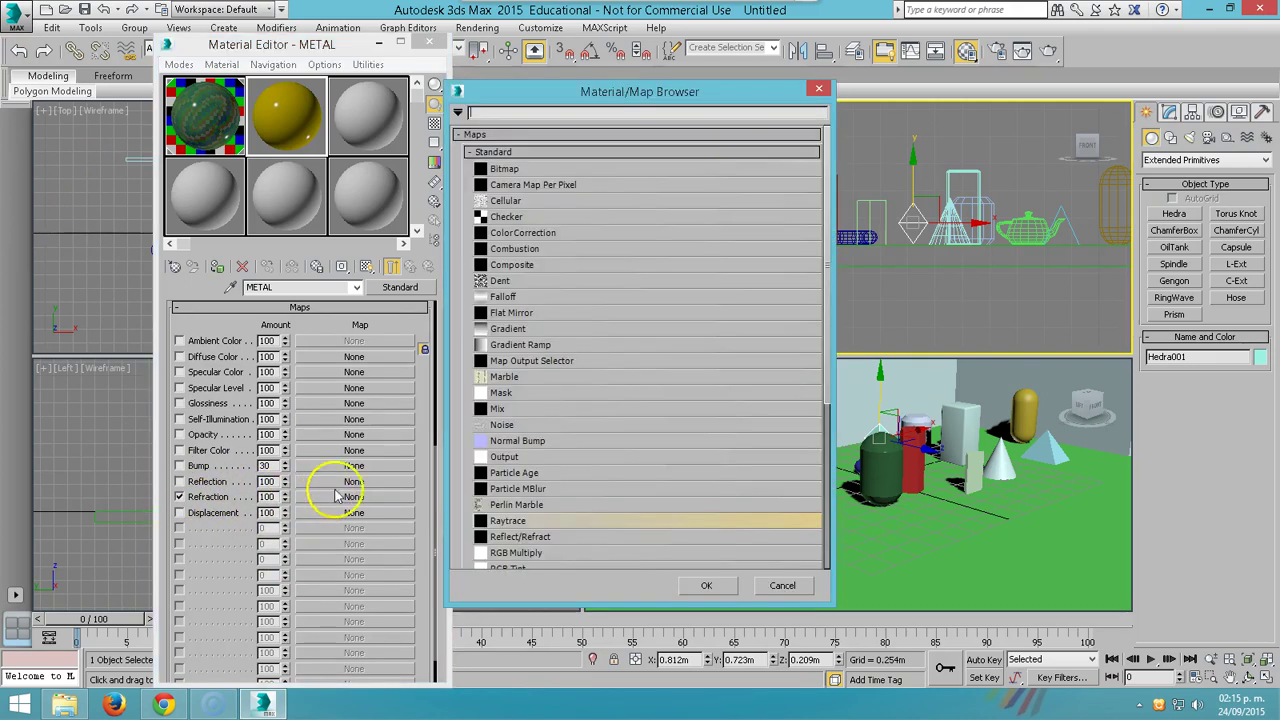
double_click(512, 524)
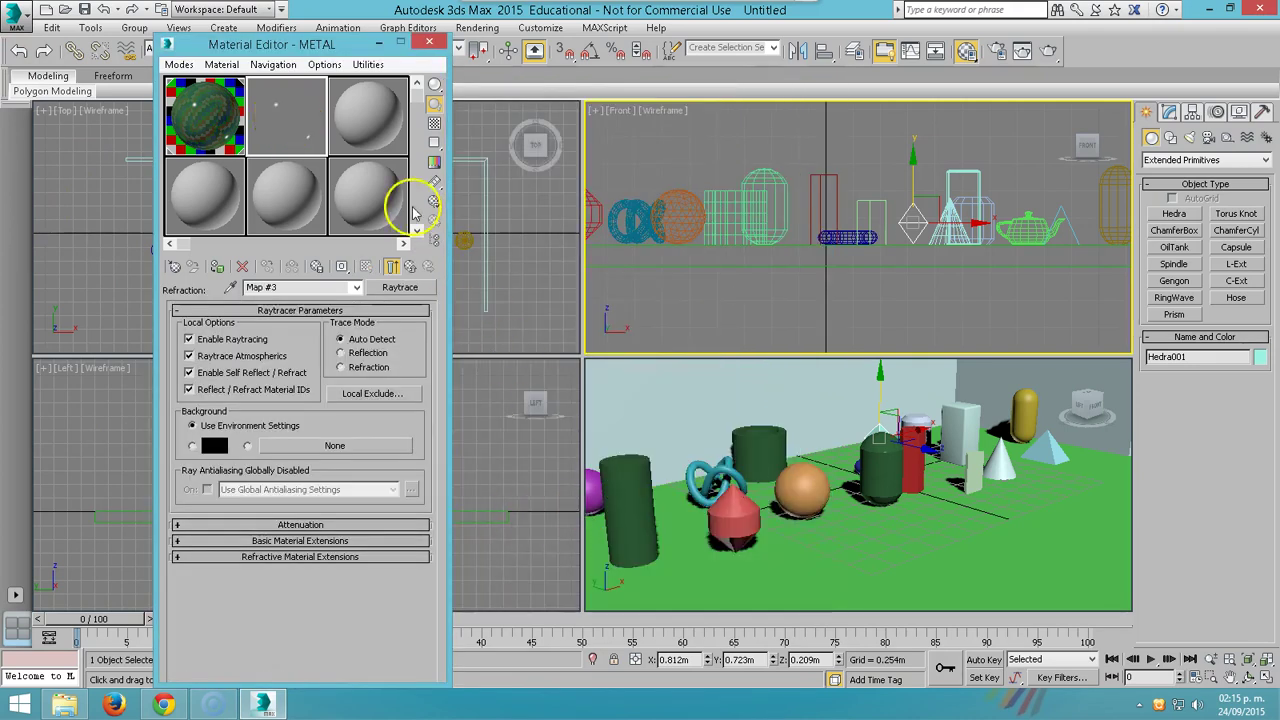
left_click(411, 268)
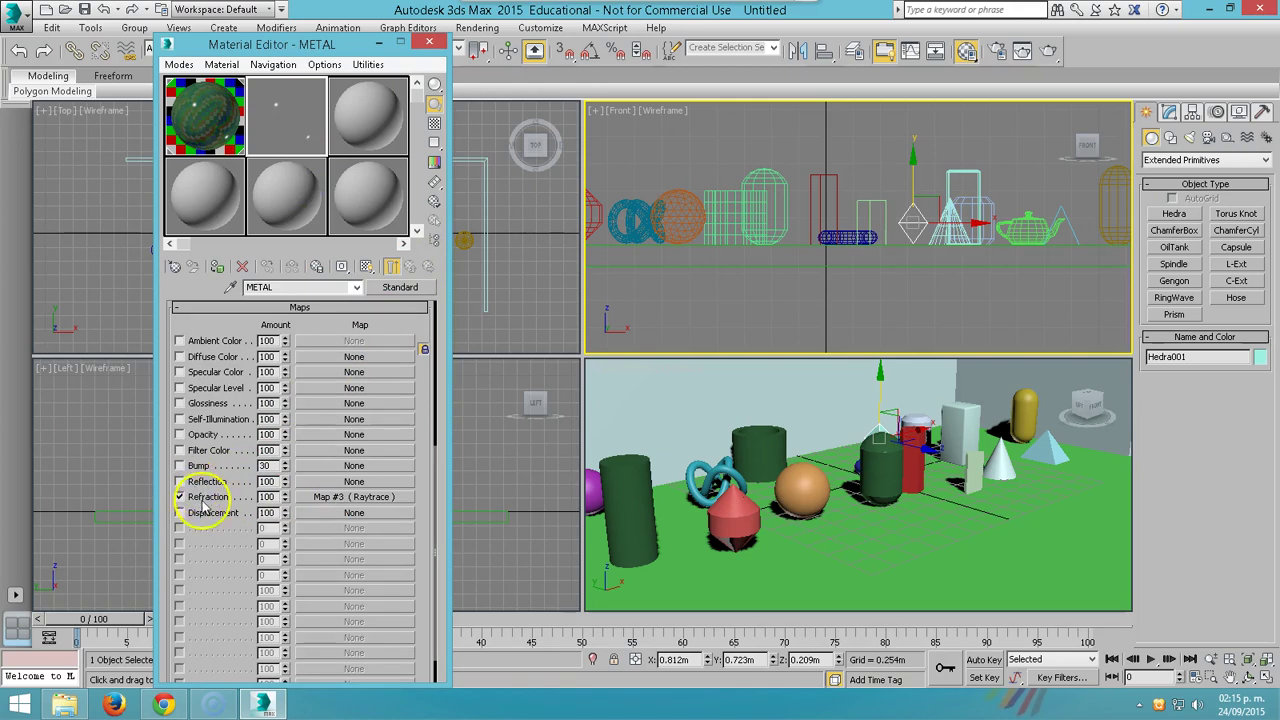
left_click_drag(335, 503, 334, 484)
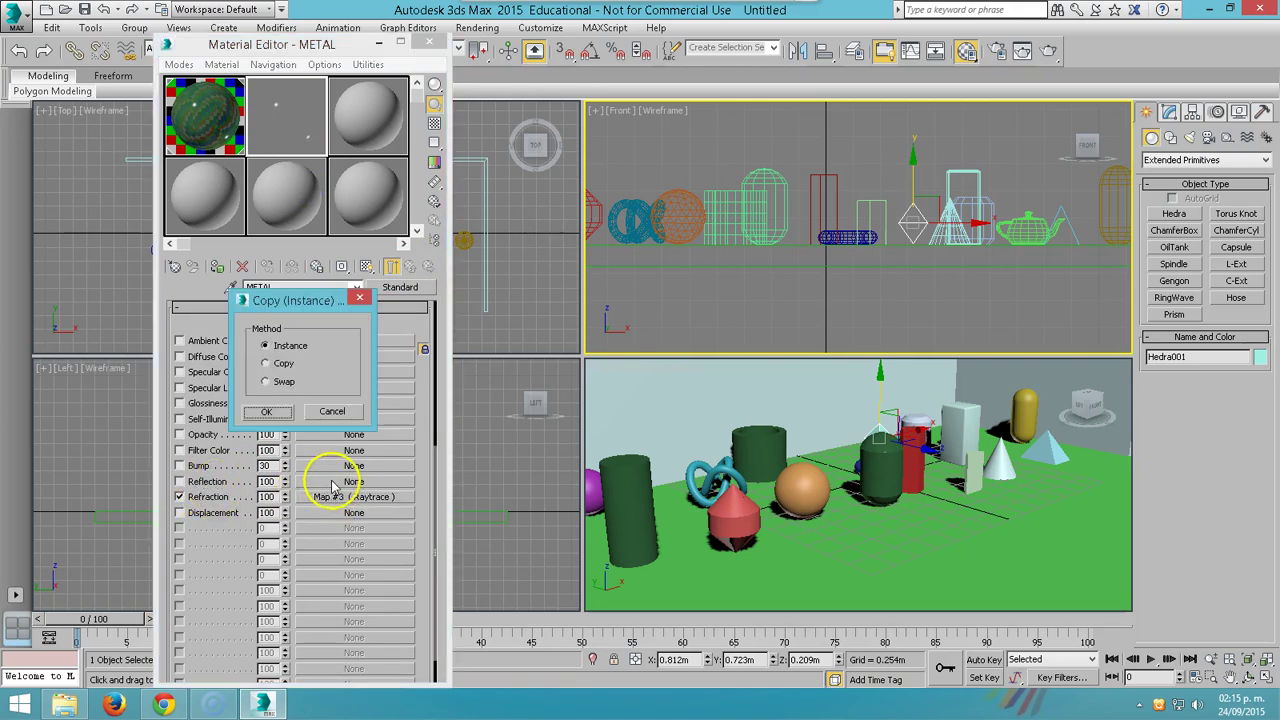
left_click(270, 411)
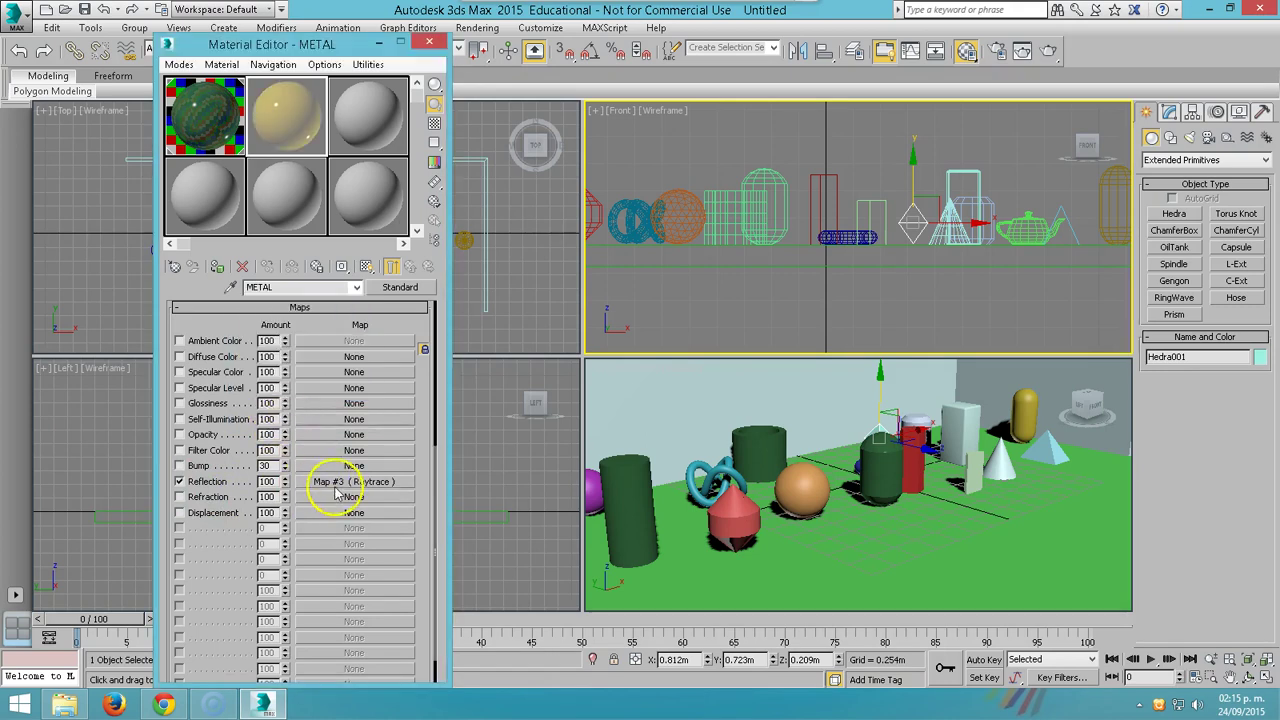
Apply METAL to the orange sphere, torus knot, white box, light-blue pyramid and prism beside the cone
left_click_drag(287, 113, 805, 485)
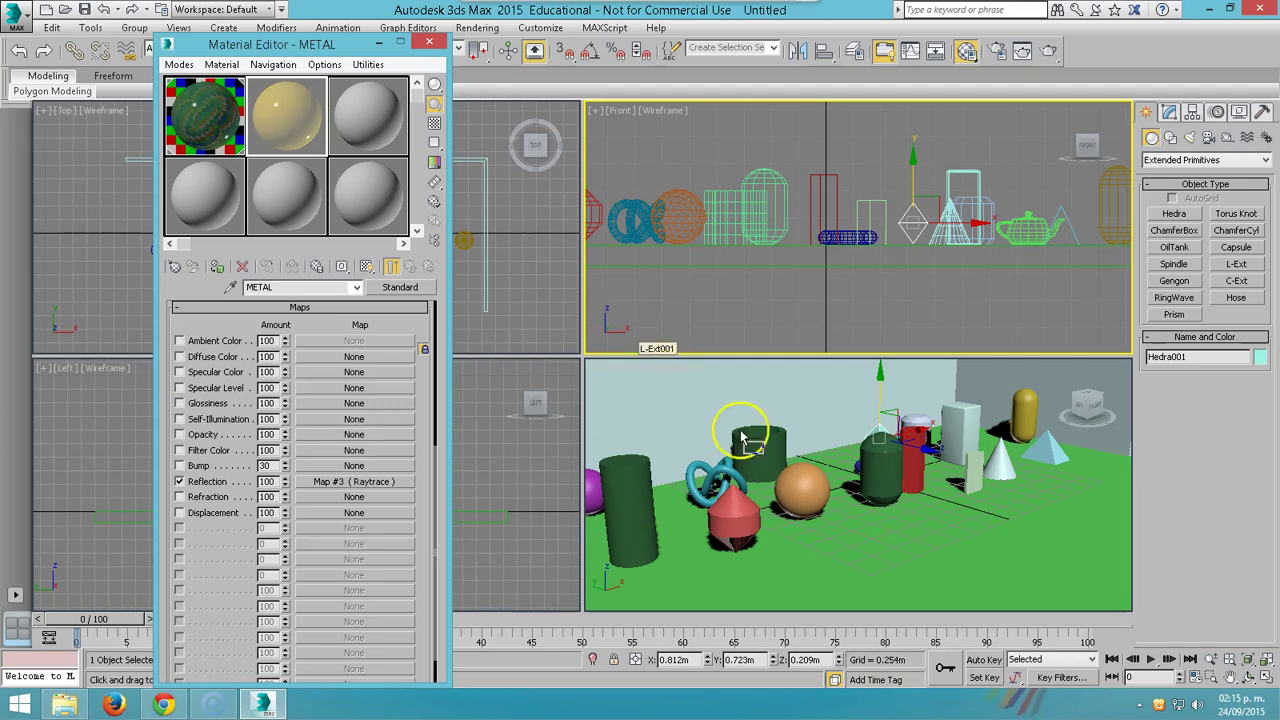
left_click_drag(290, 128, 708, 476)
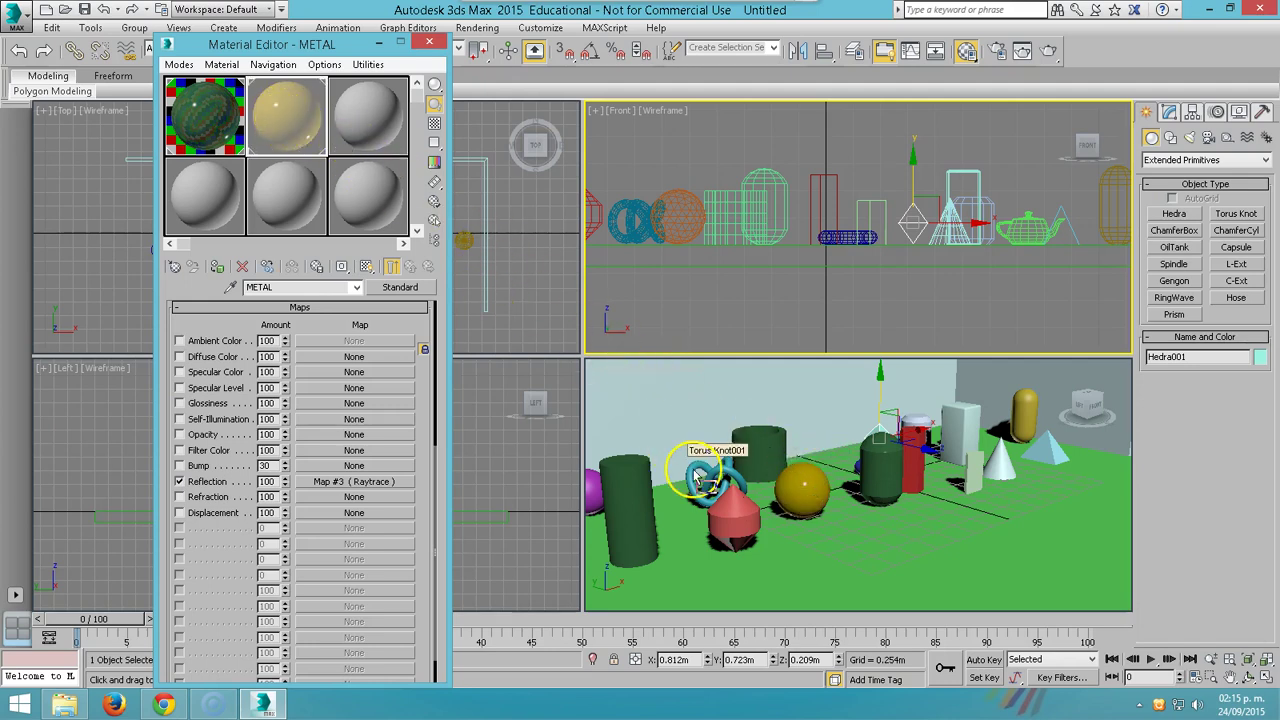
left_click_drag(287, 113, 958, 440)
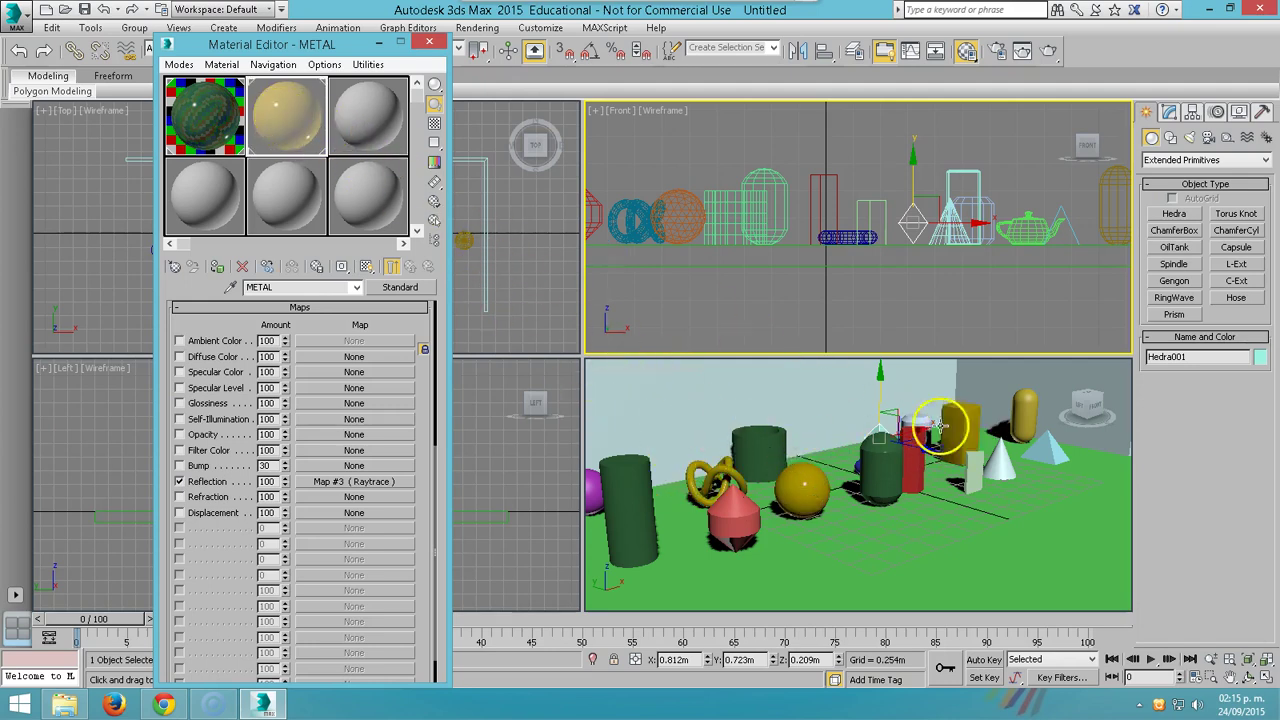
left_click_drag(290, 125, 1045, 445)
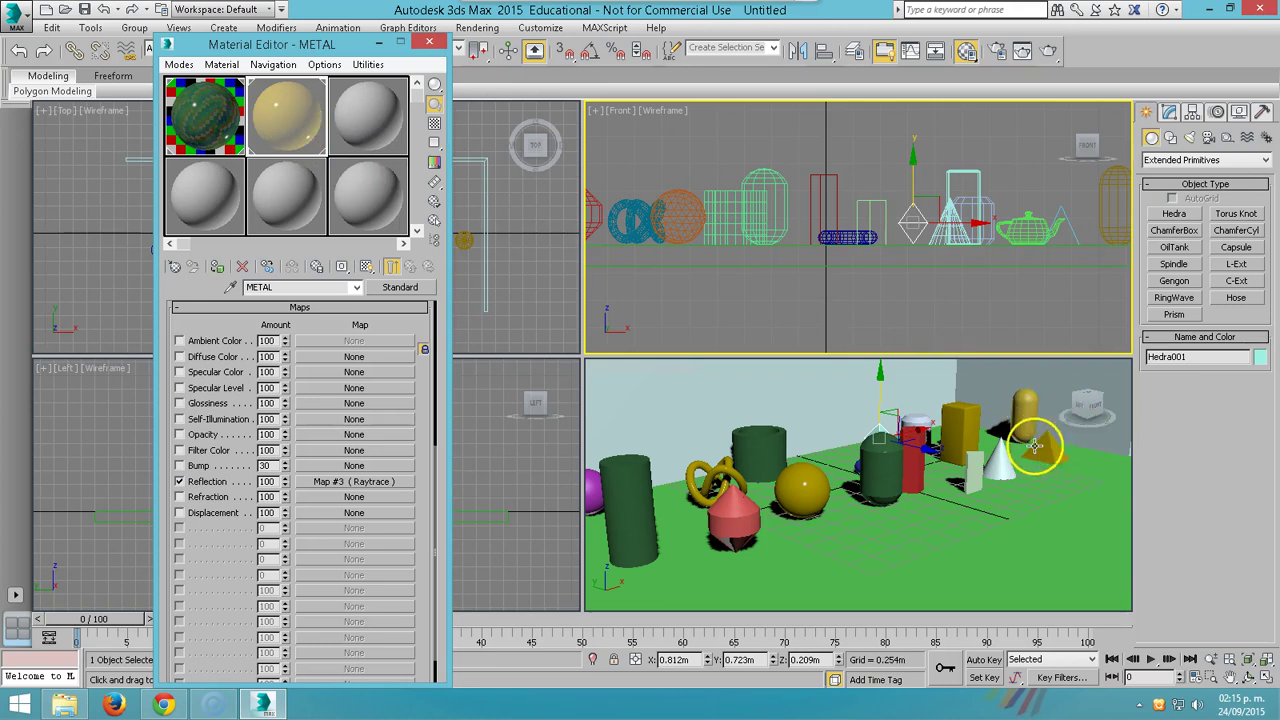
left_click_drag(290, 145, 974, 476)
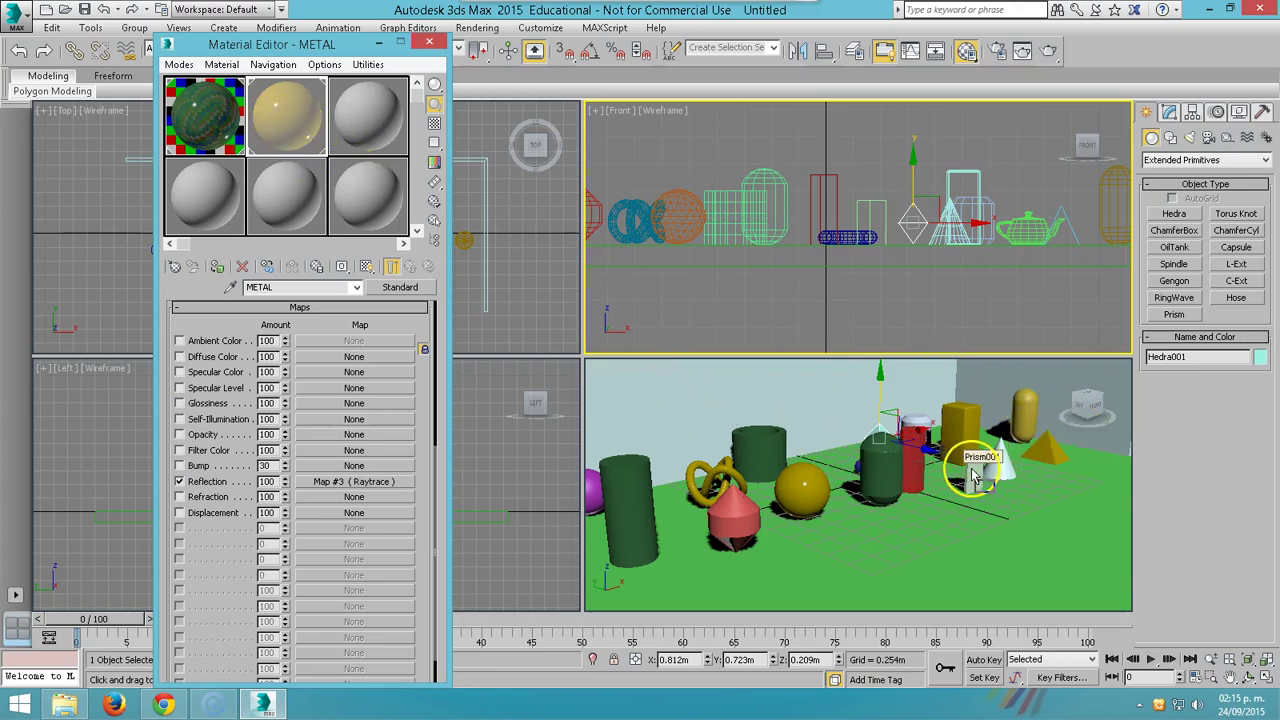
left_click(368, 115)
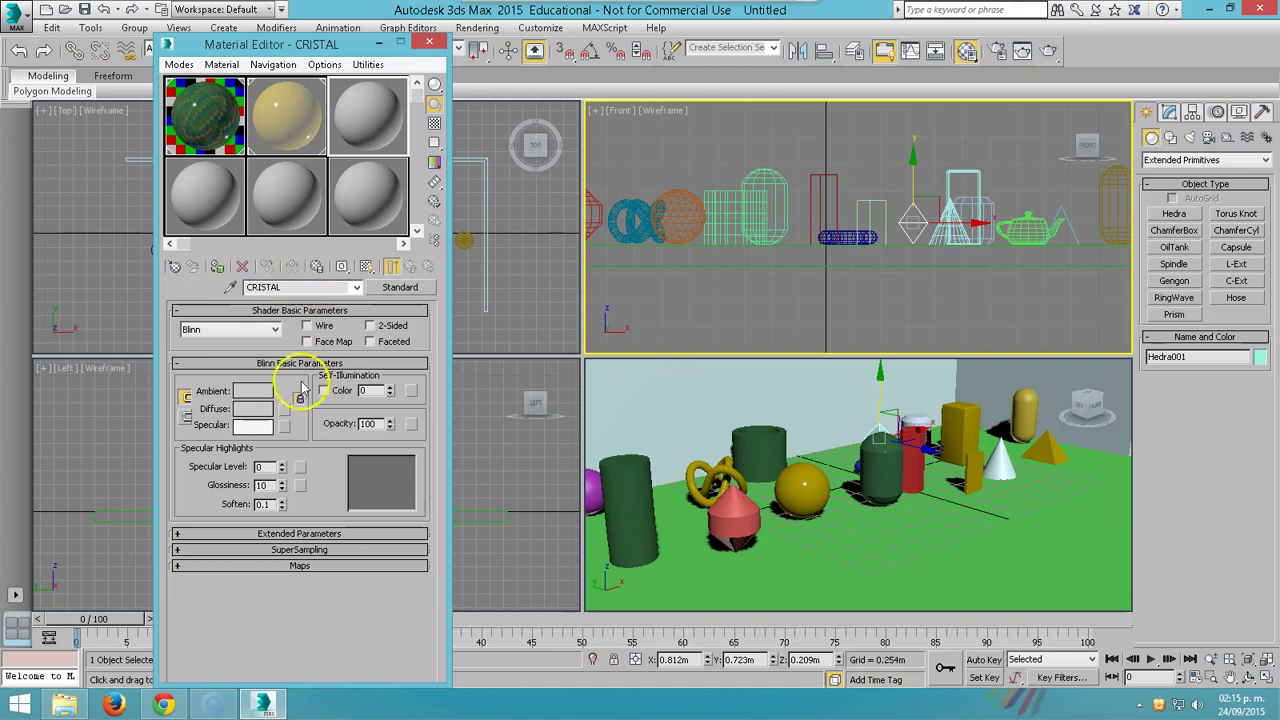
Set CRISTAL's Specular Level to 100 and Glossiness to 80
left_click(261, 467)
type("100")
key("Tab")
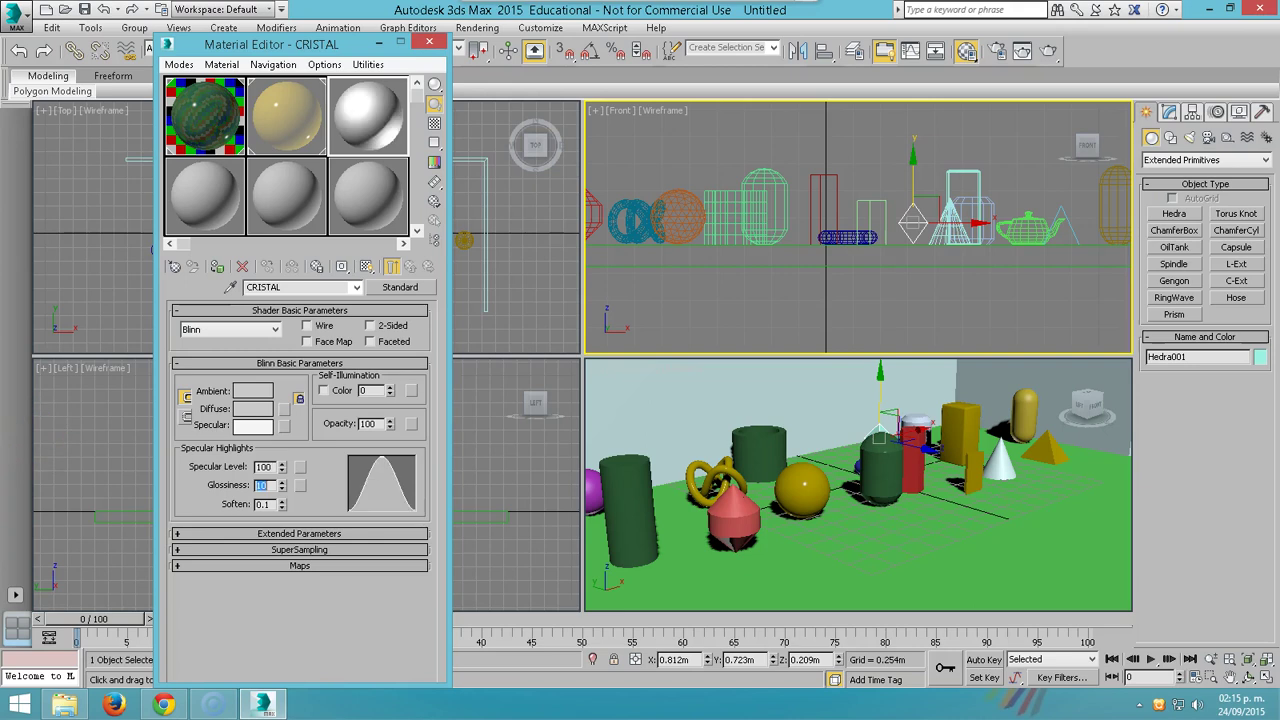
type("80")
key("Return")
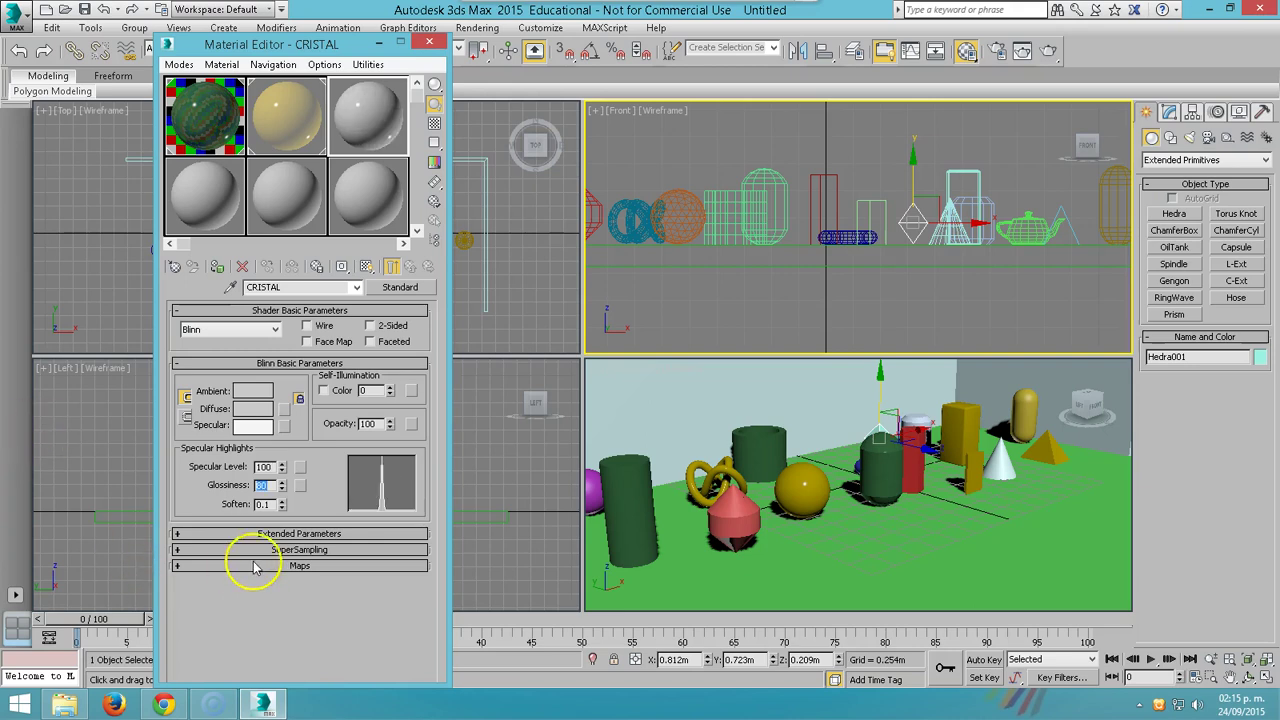
Assign a Raytrace map to CRISTAL's Refraction channel
left_click(255, 566)
left_click(179, 497)
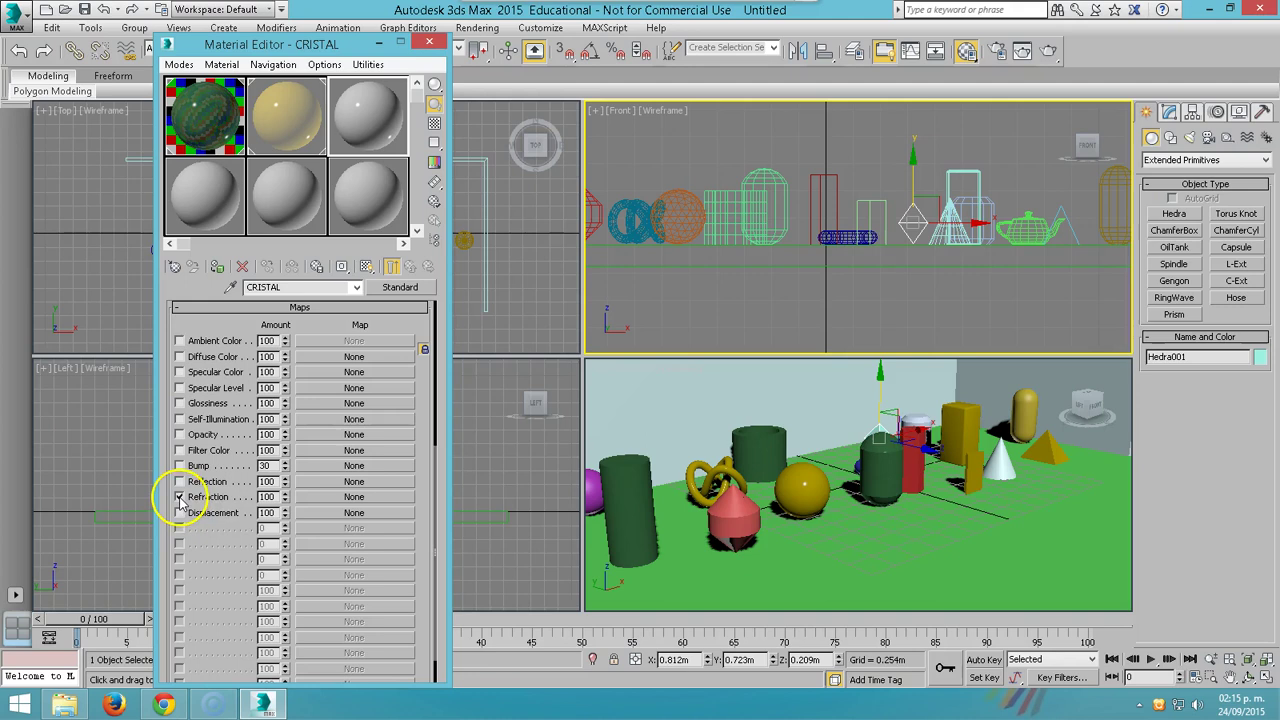
left_click(322, 498)
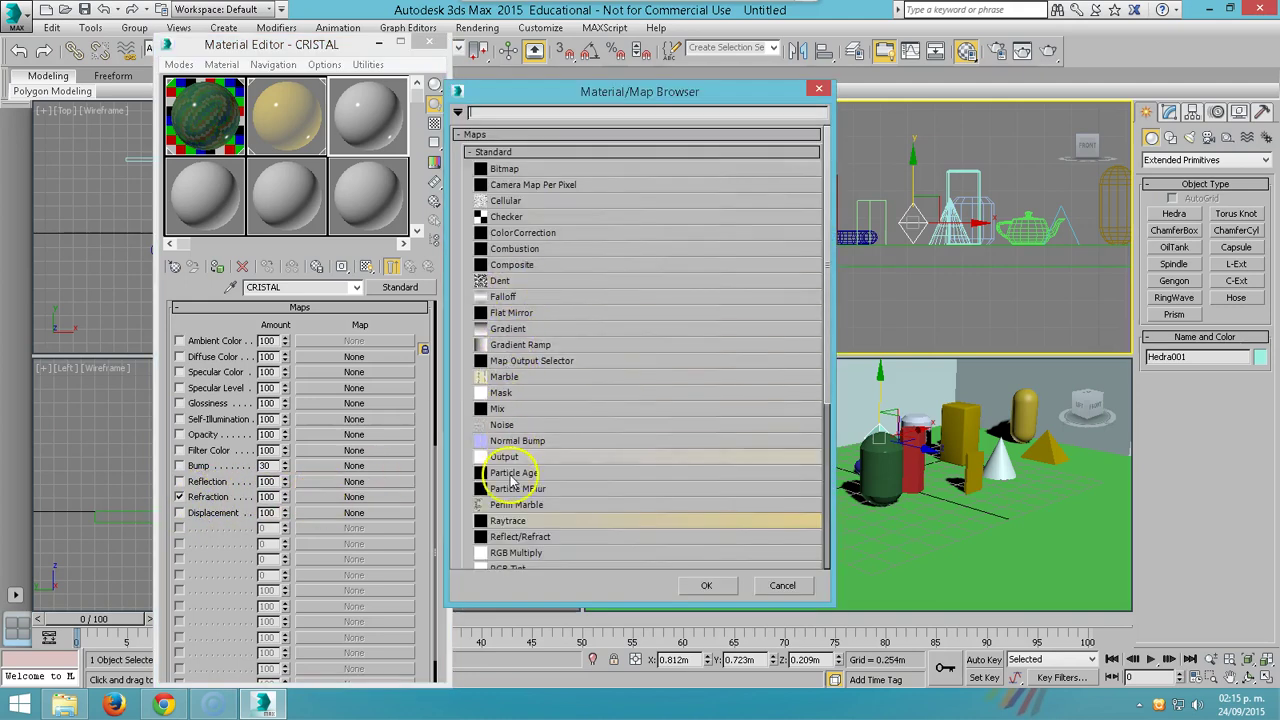
left_click(517, 521)
left_click(706, 585)
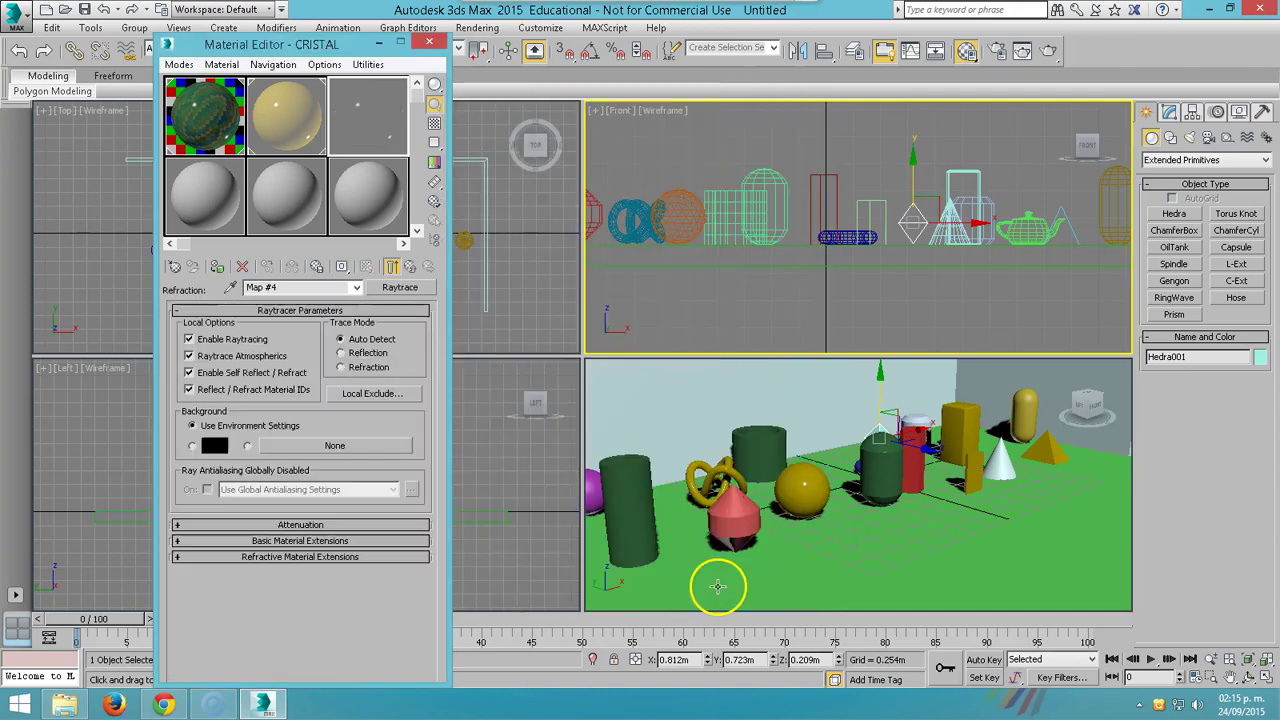
left_click(410, 268)
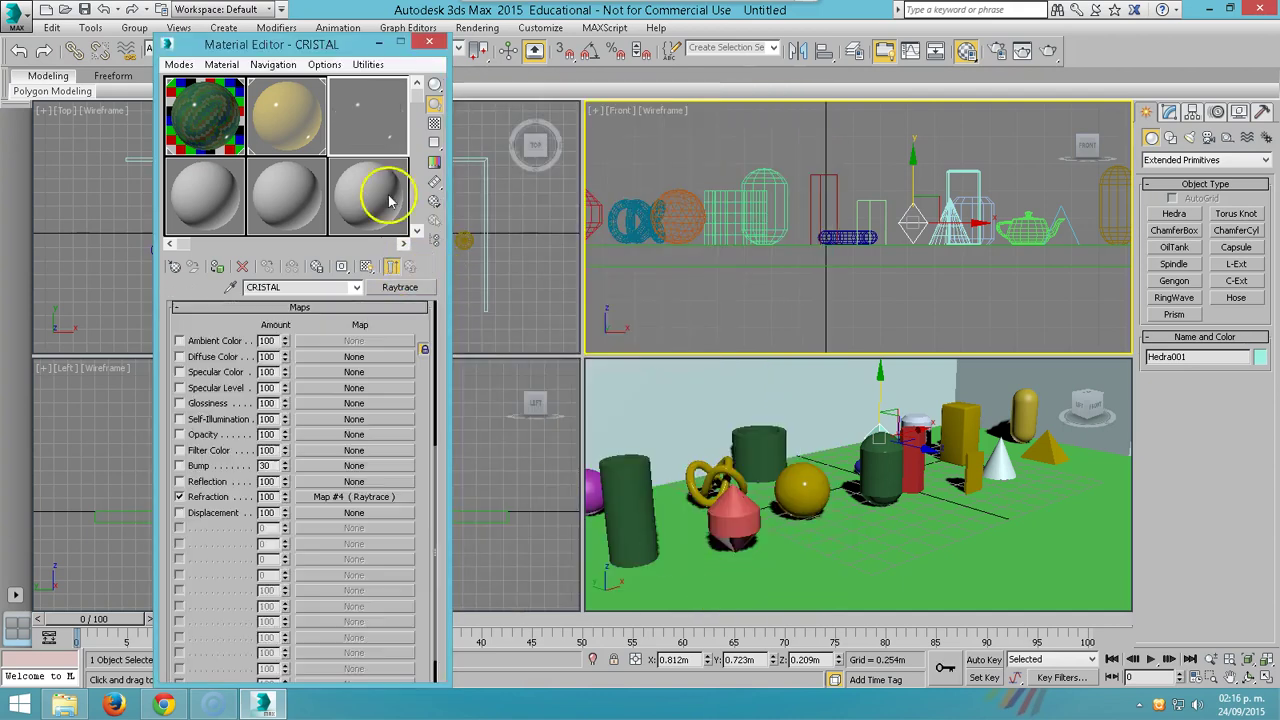
Show checker backgrounds behind the CRISTAL and METAL sample previews
left_click(434, 122)
left_click(286, 110)
left_click(434, 122)
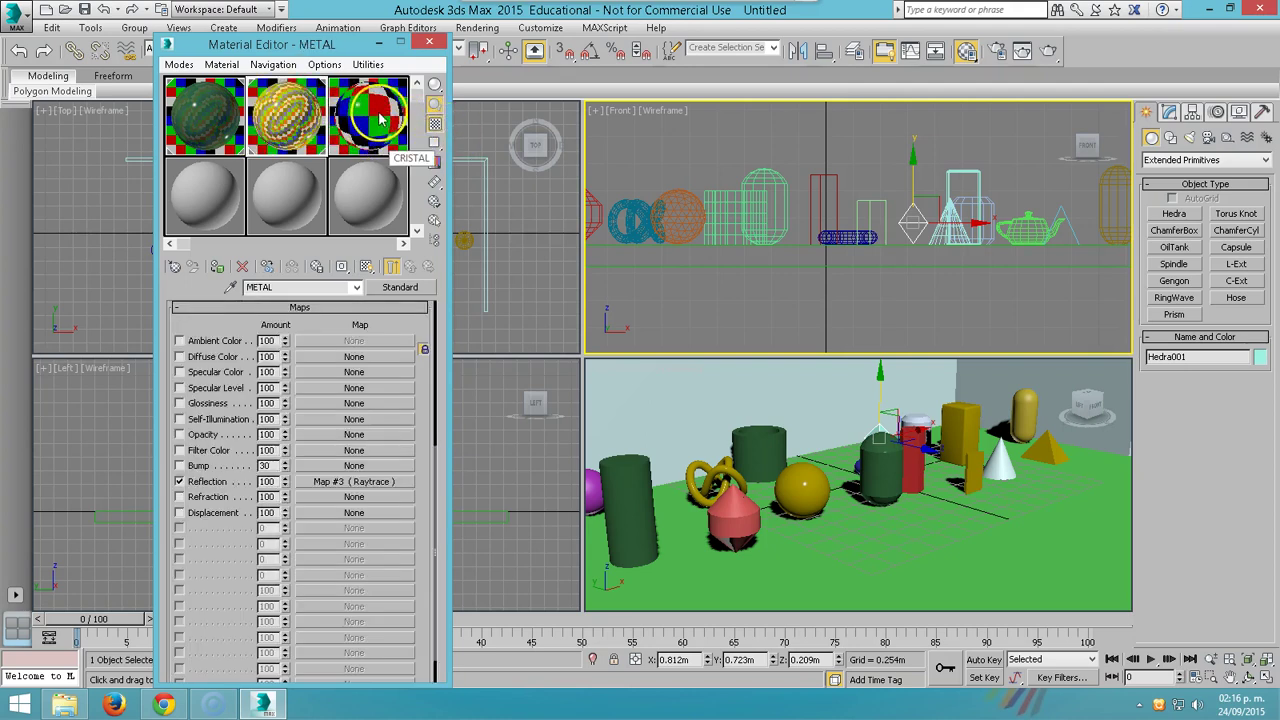
Drag CRISTAL onto the pink cone, purple sphere, red box, tall yellow box and torus
left_click_drag(376, 115, 745, 537)
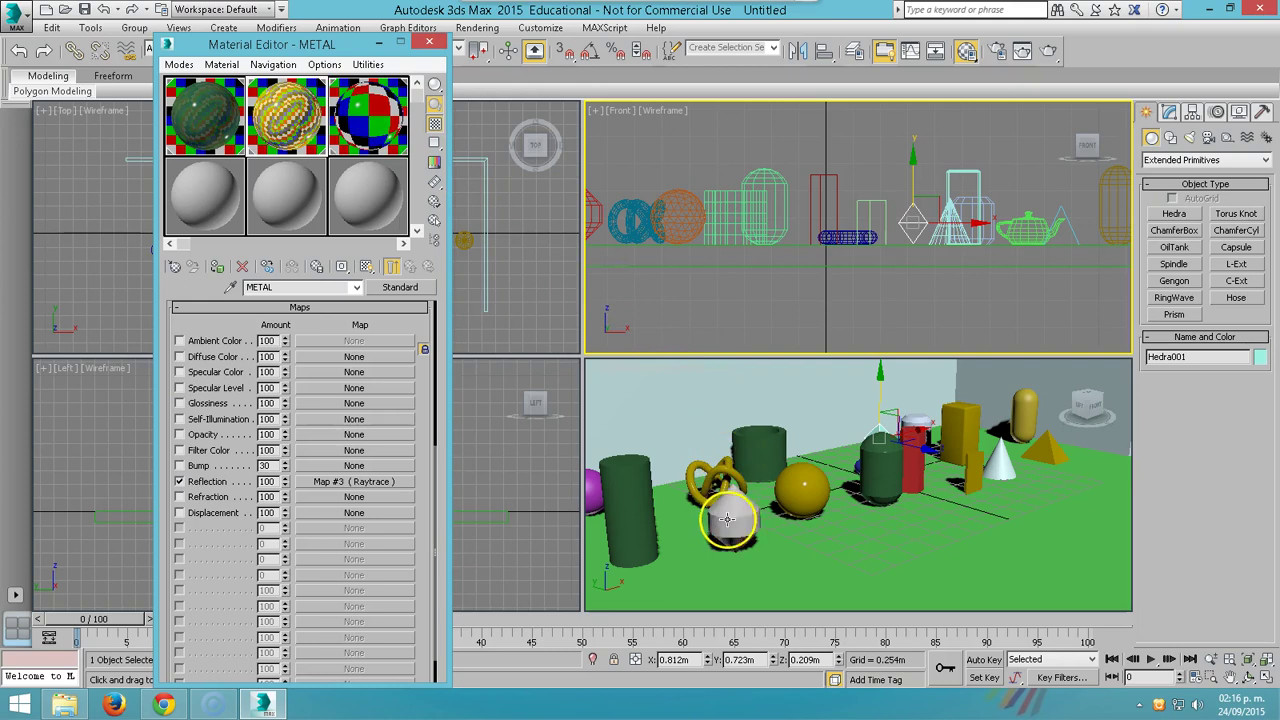
middle_click_drag(737, 429, 777, 494, "alt")
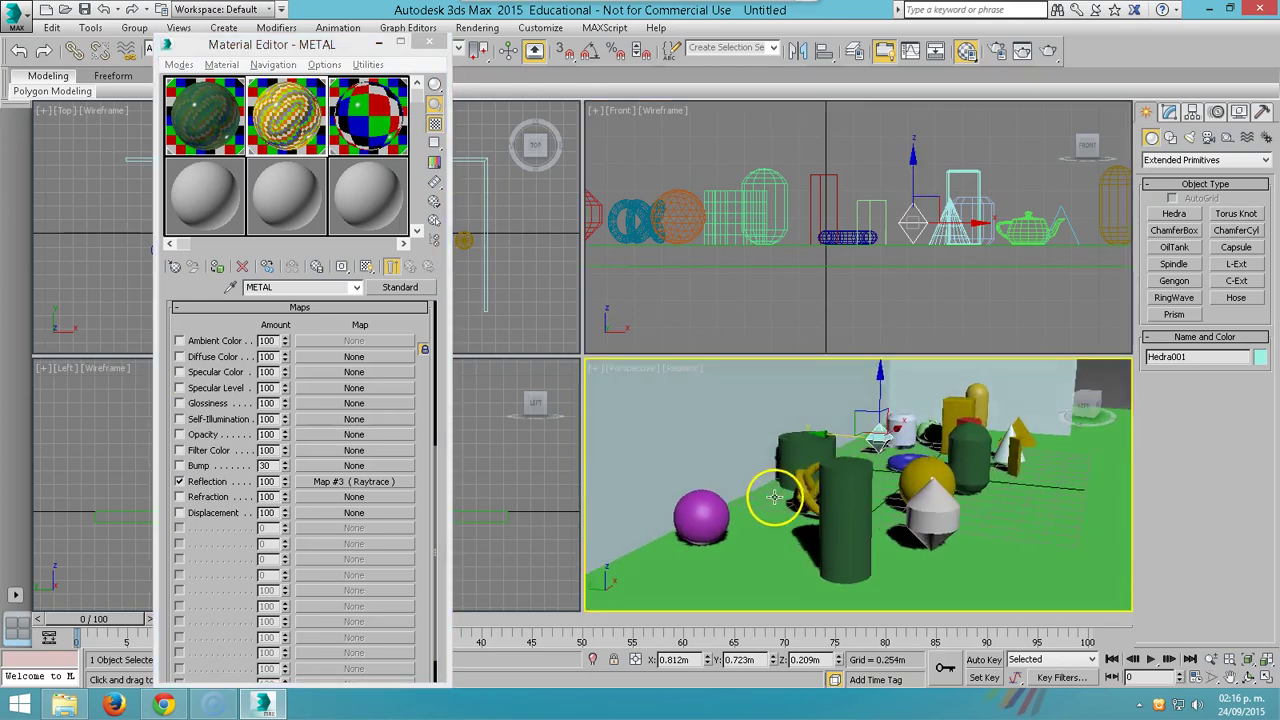
left_click_drag(362, 160, 690, 518)
mouse_move(720, 517)
middle_mouse_down("alt")
mouse_move(762, 512)
mouse_move(817, 471)
middle_mouse_up("alt")
scroll(1080, 409, "up", 5)
mouse_move(1080, 409)
middle_mouse_down("alt")
mouse_move(914, 449)
mouse_move(914, 429)
middle_mouse_up("alt")
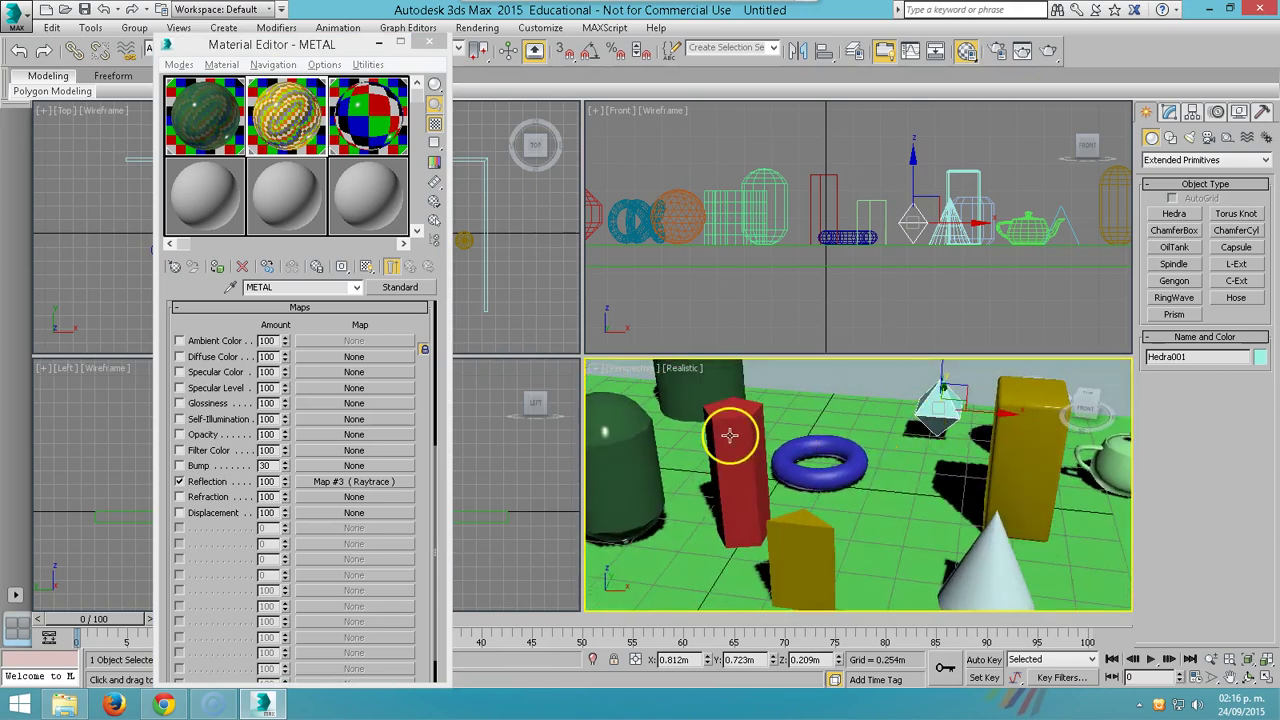
left_click_drag(342, 122, 731, 429)
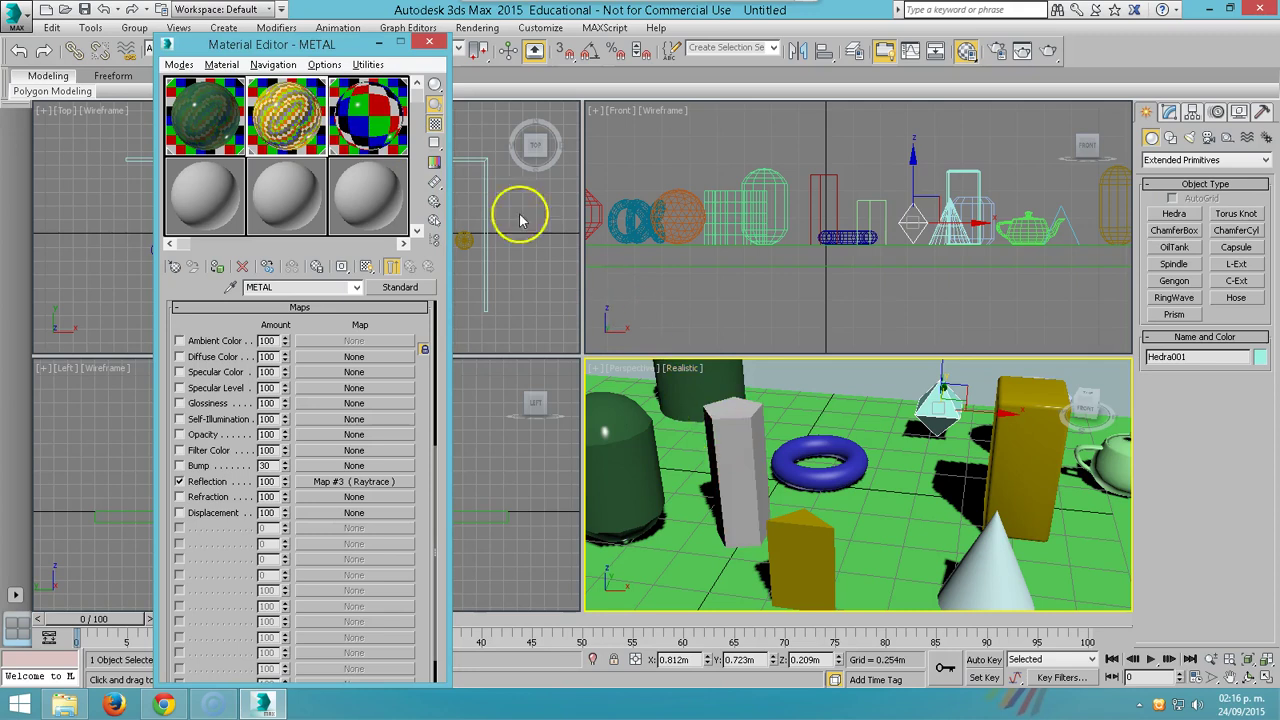
left_click_drag(372, 113, 1023, 443)
left_click_drag(393, 104, 848, 487)
left_click_drag(352, 125, 943, 425)
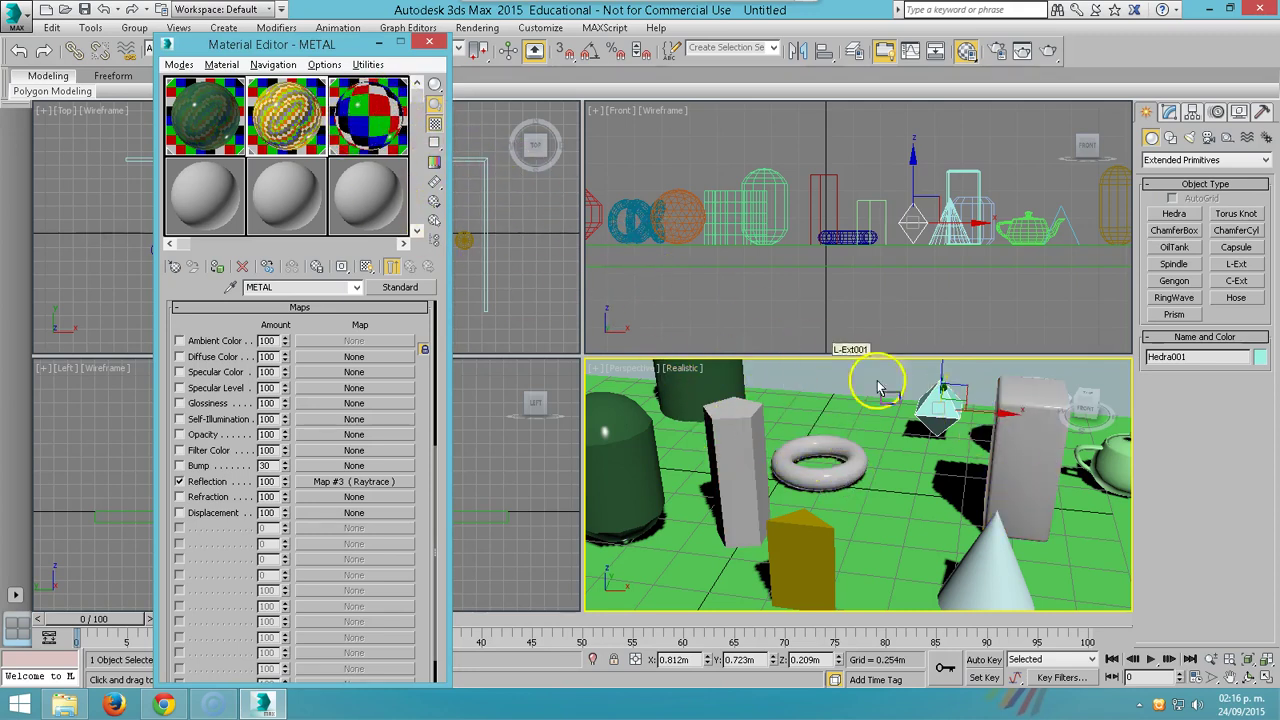
Load the BARK5 image as a Bitmap in MADERA's Diffuse map slot
left_click(230, 190)
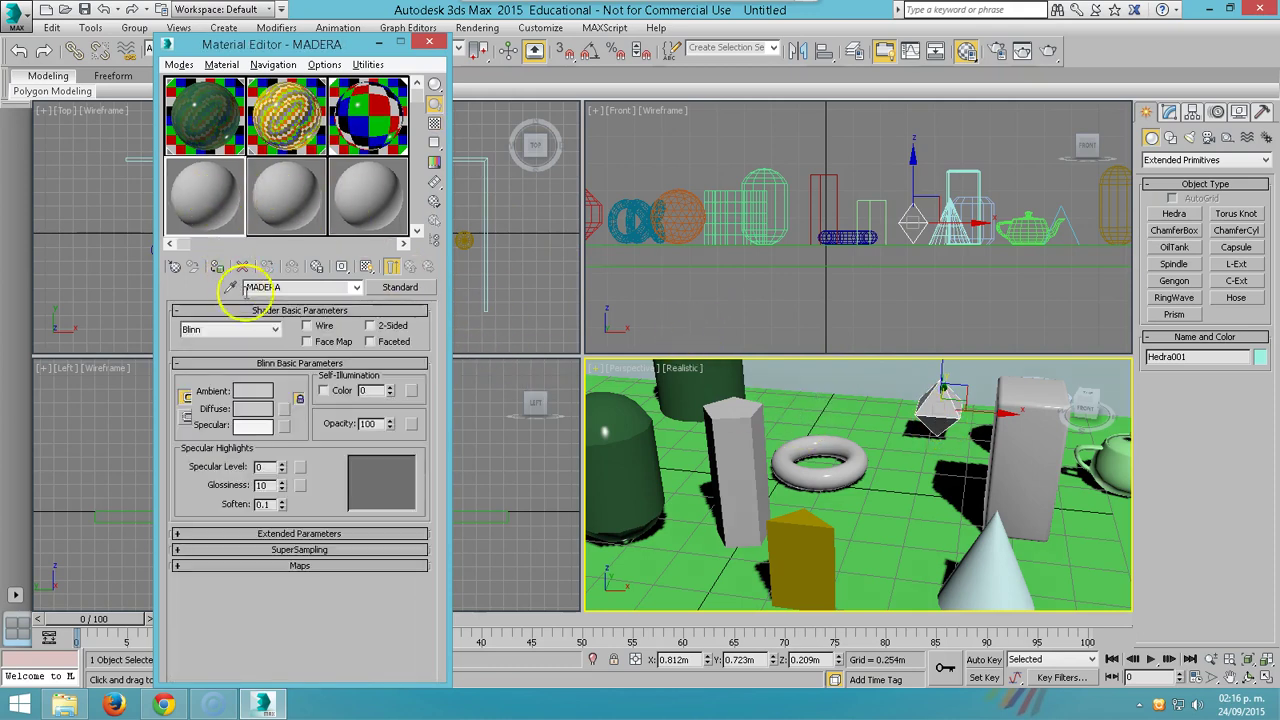
left_click(285, 420)
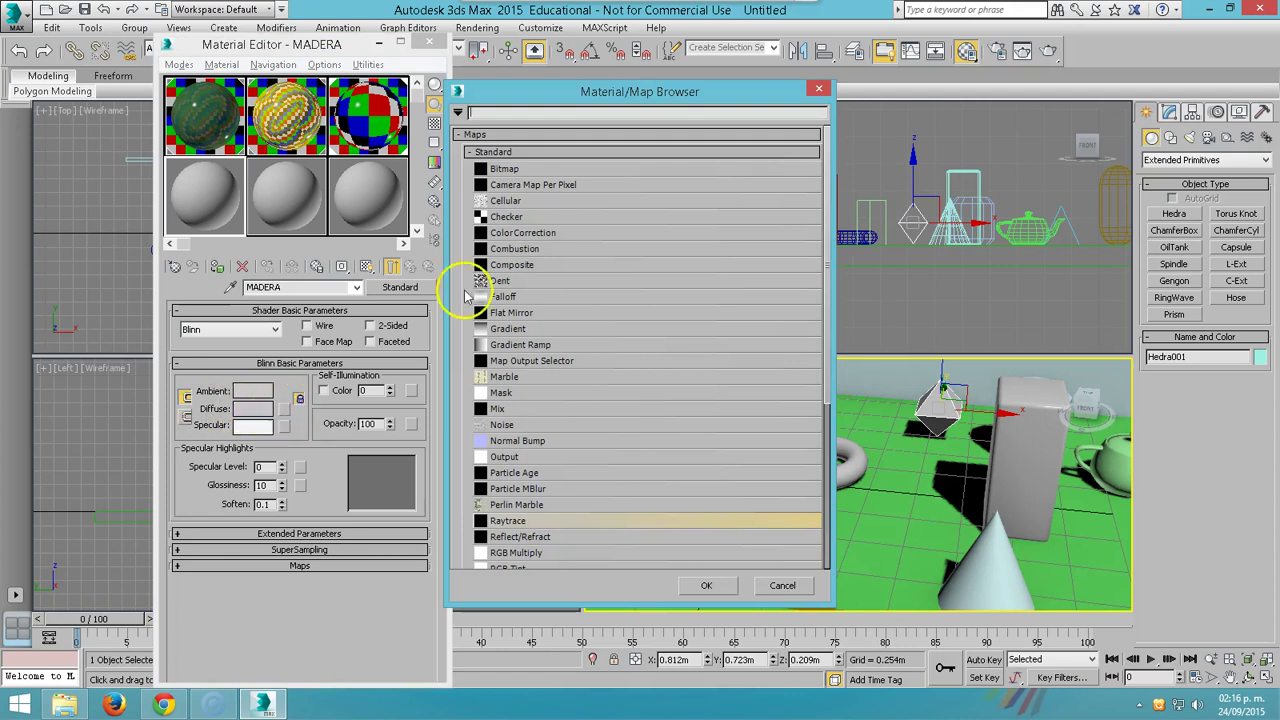
left_click(515, 170)
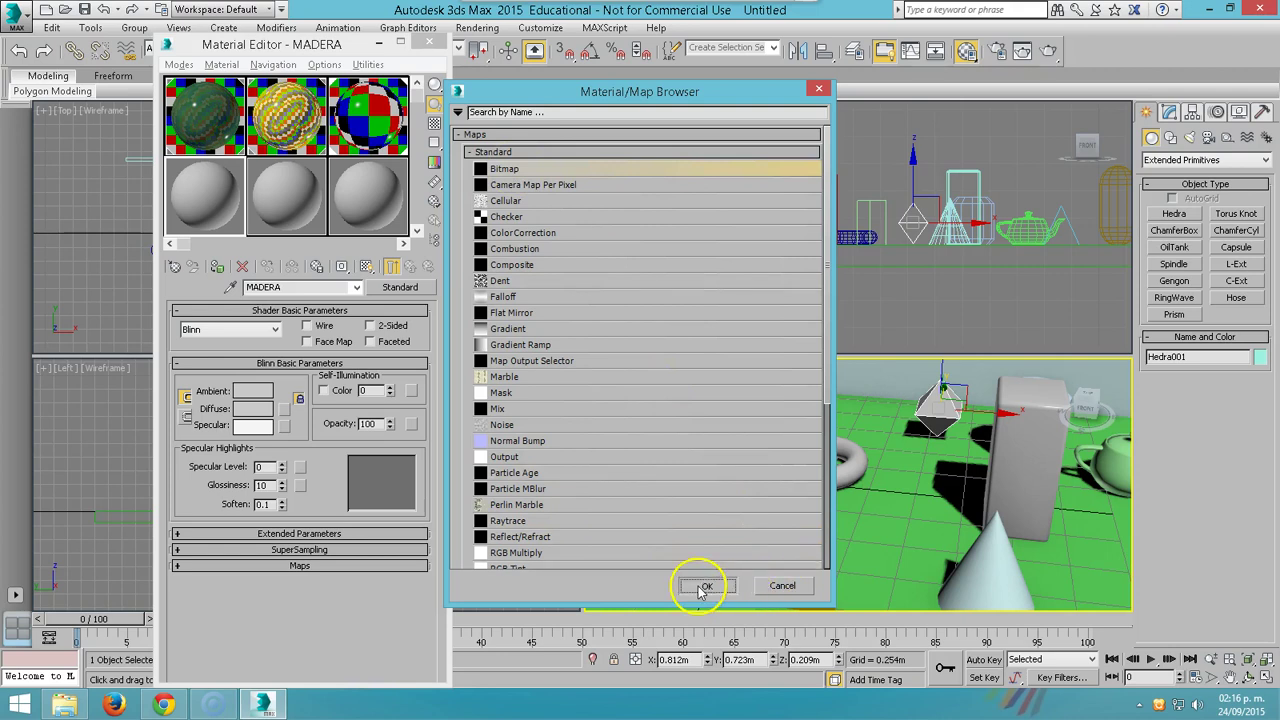
left_click(703, 588)
mouse_move(448, 110)
left_mouse_down()
mouse_move(447, 247)
mouse_move(447, 92)
left_mouse_up()
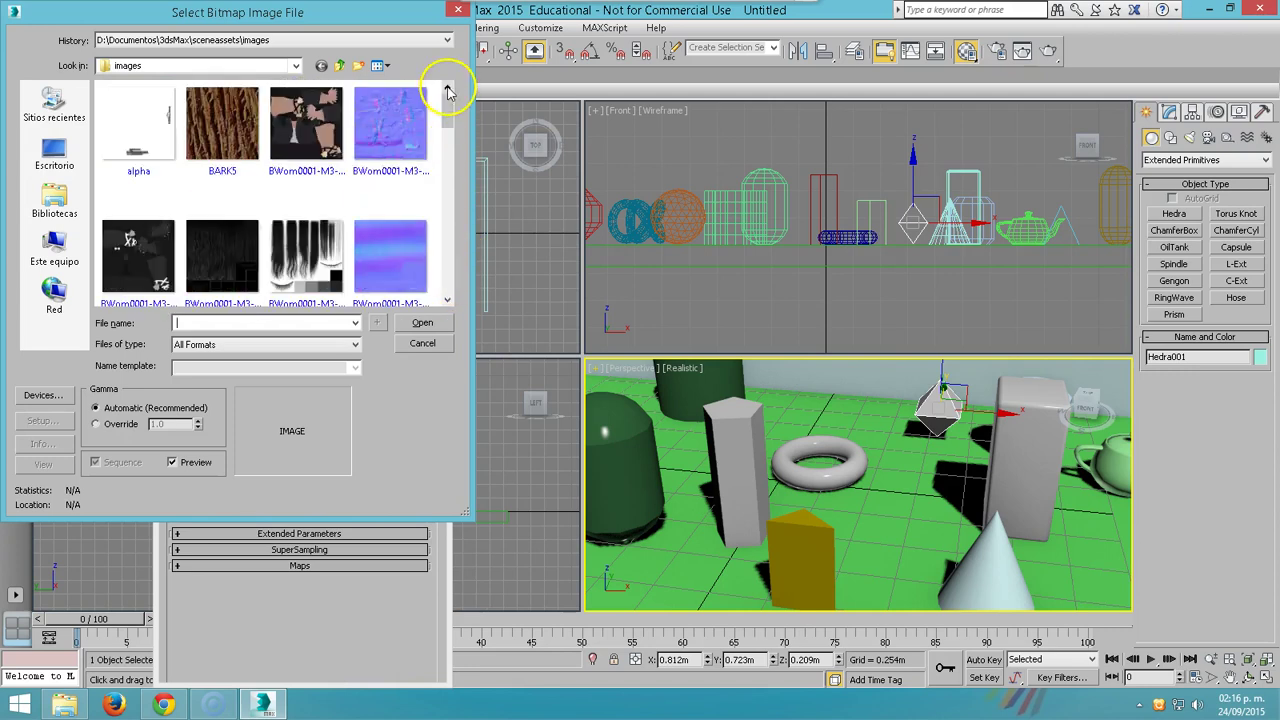
left_click(222, 123)
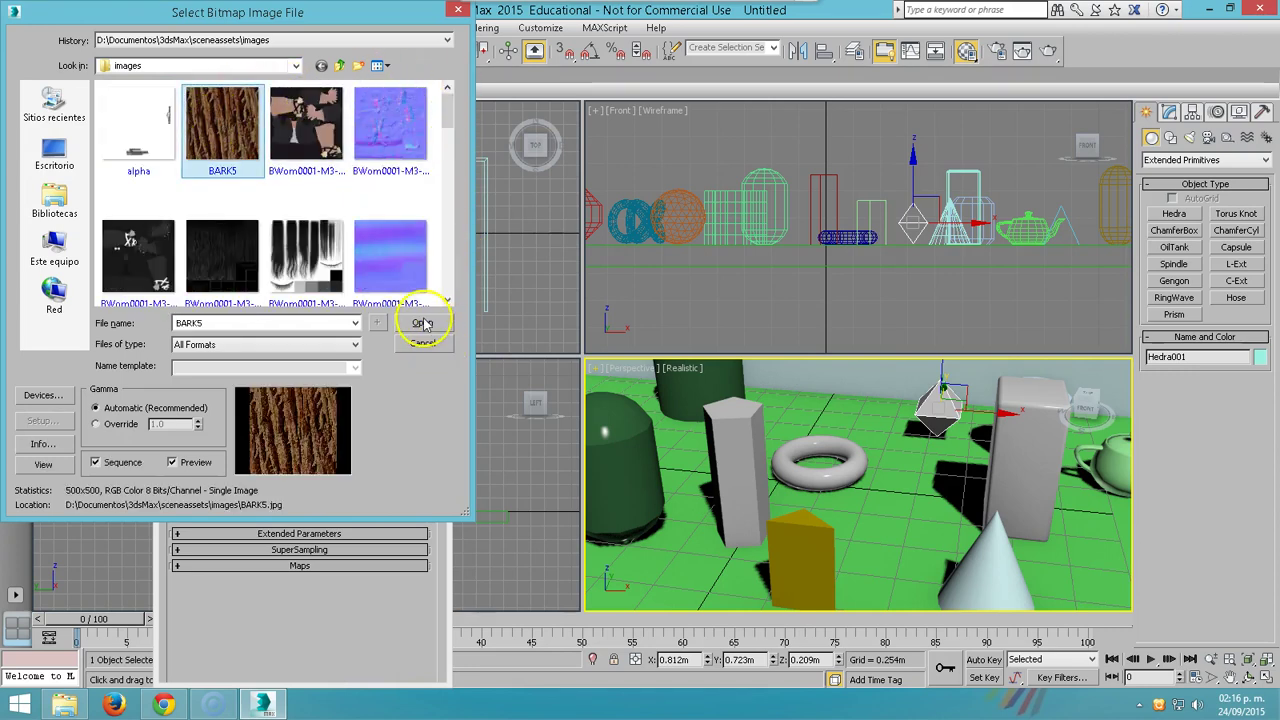
left_click(422, 322)
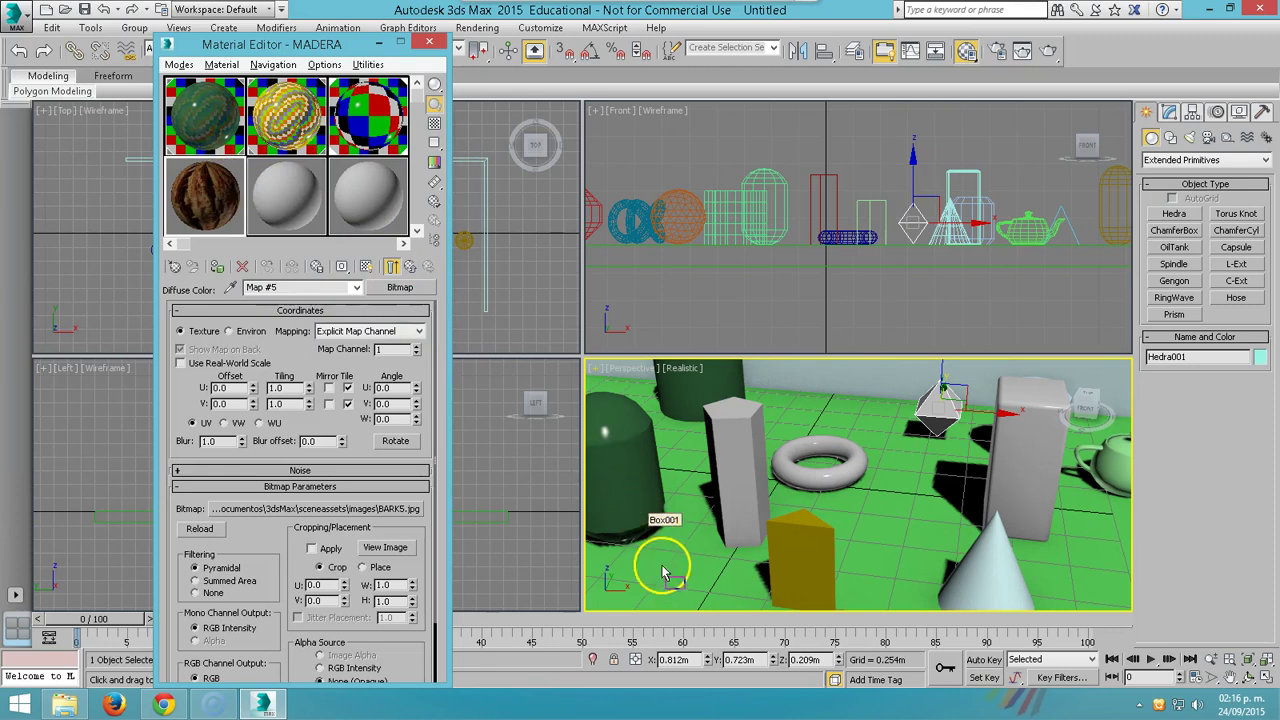
Display the bark texture on the floor in the viewport and set its tiling to 10
left_click(366, 268)
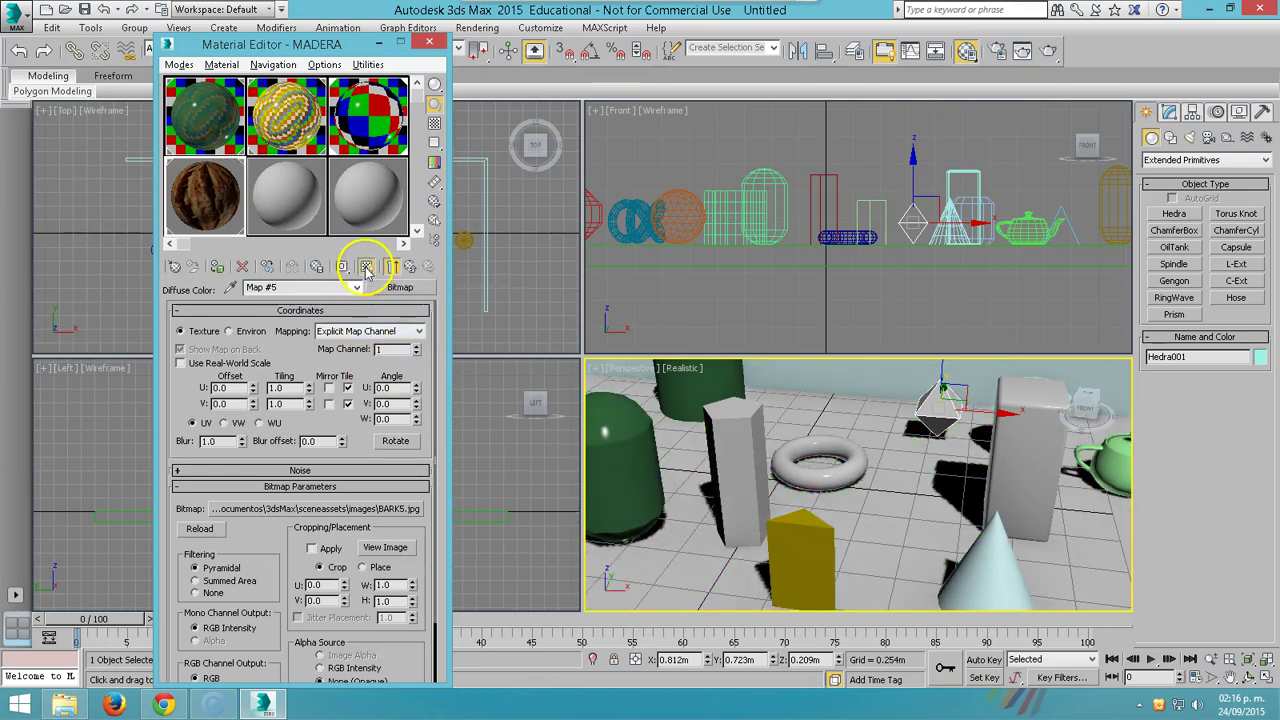
scroll(845, 505, "down", 3)
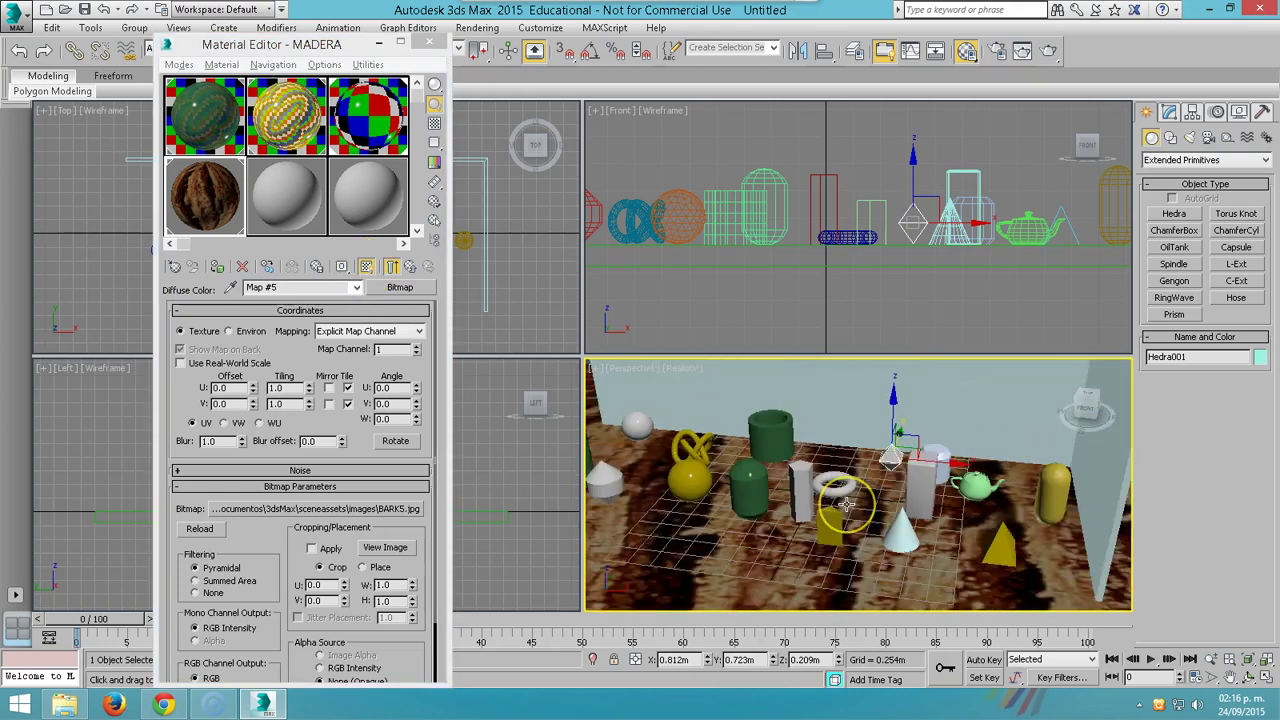
scroll(845, 505, "down", 2)
scroll(845, 505, "down", 2)
scroll(845, 505, "down", 1)
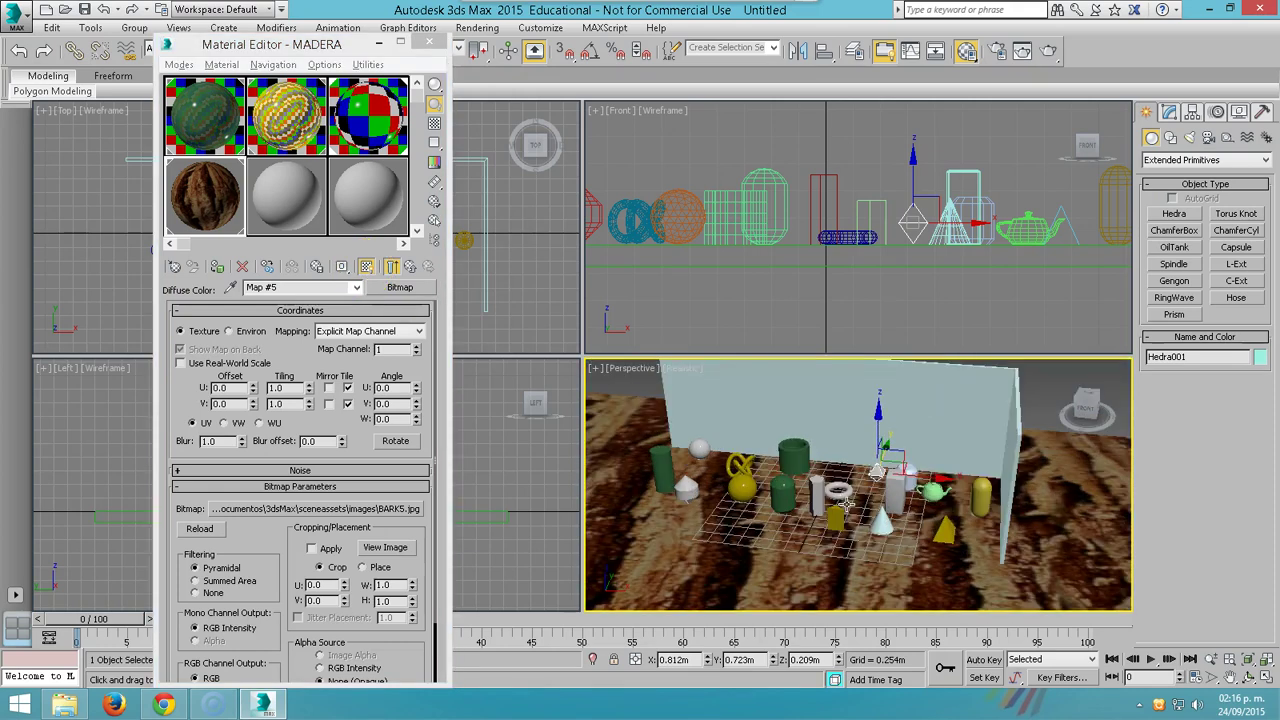
left_click(295, 389)
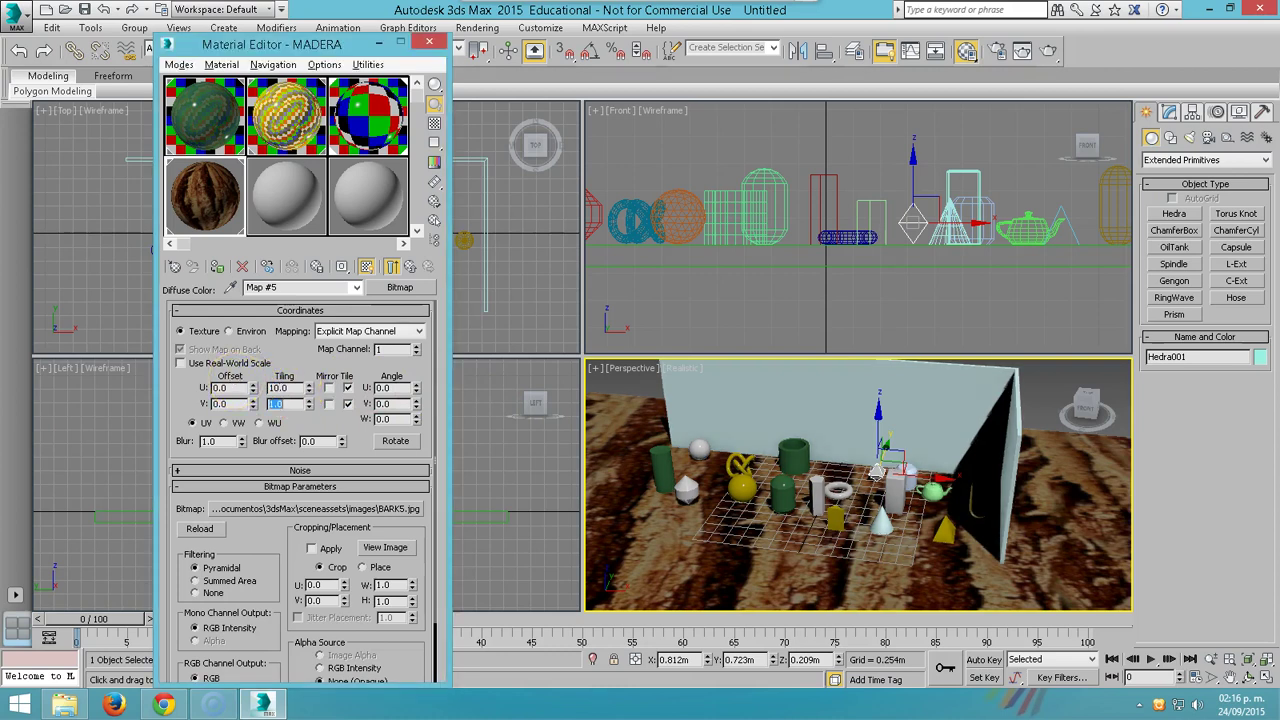
type("0")
key("Return")
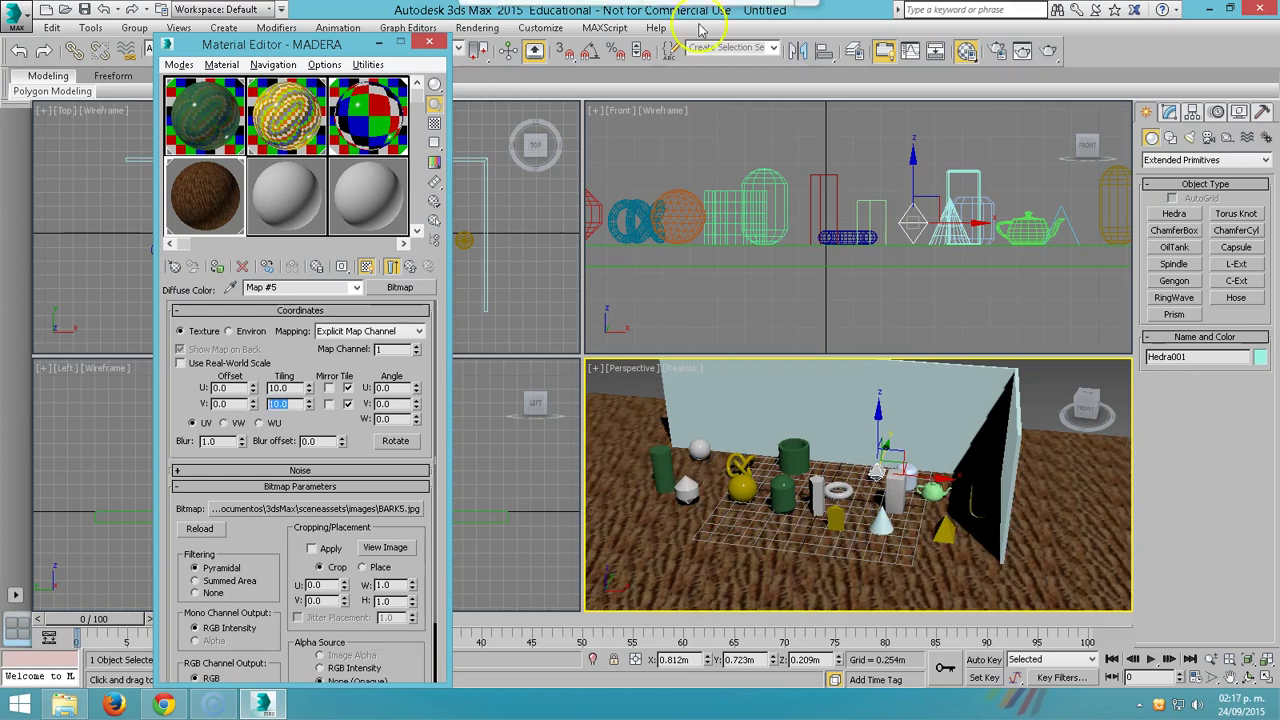
Change MADERA's U and V Tiling to 20 and zoom in on the floor
scroll(940, 558, "up", 5)
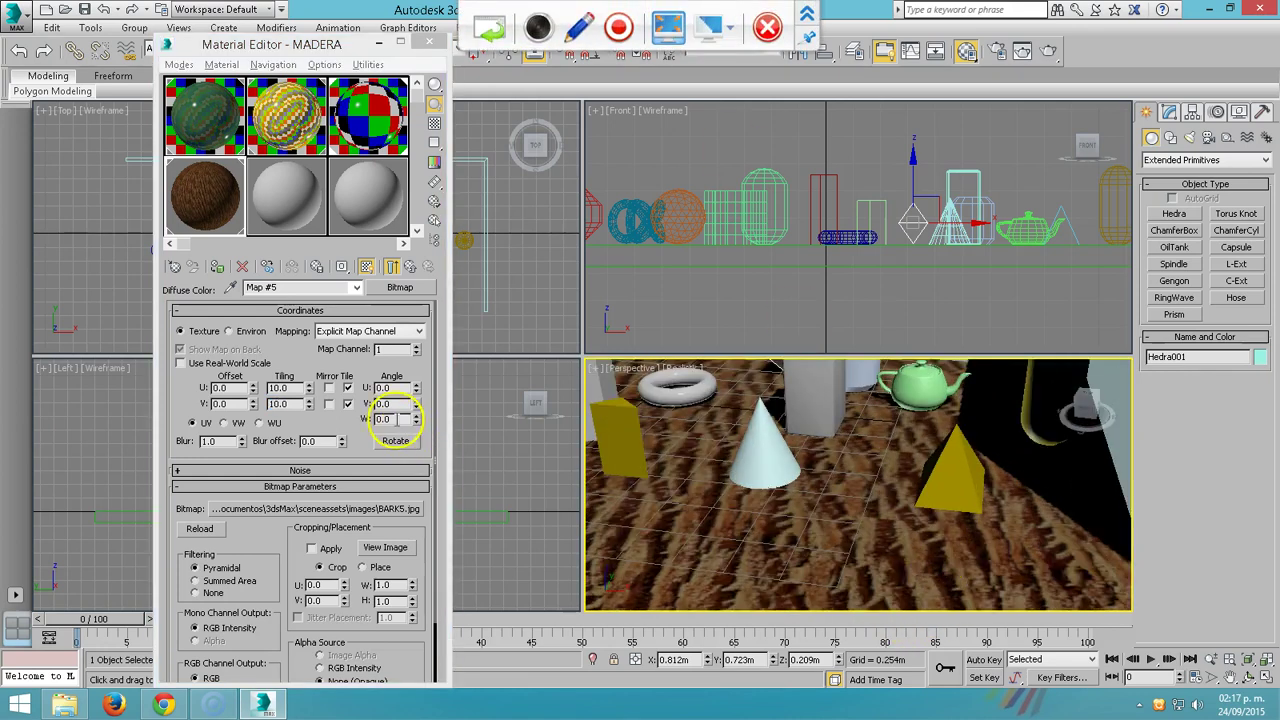
double_click(282, 388)
type("20")
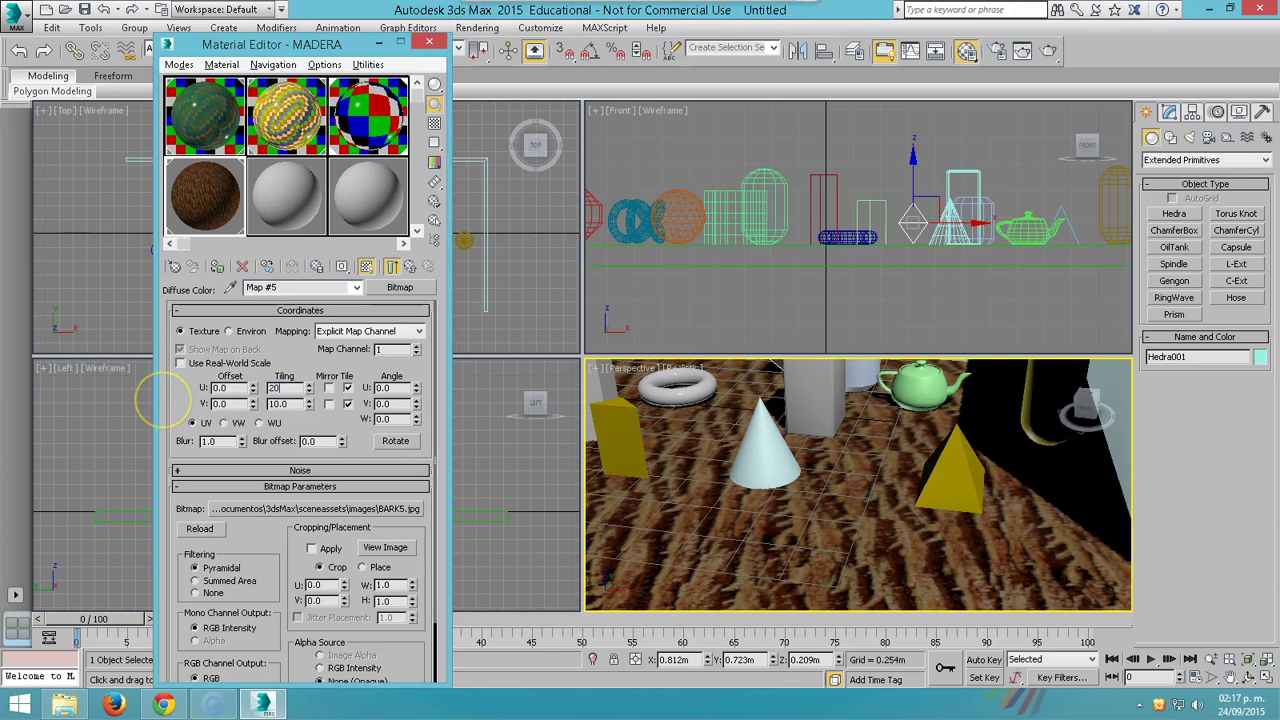
key("Tab")
key("Return")
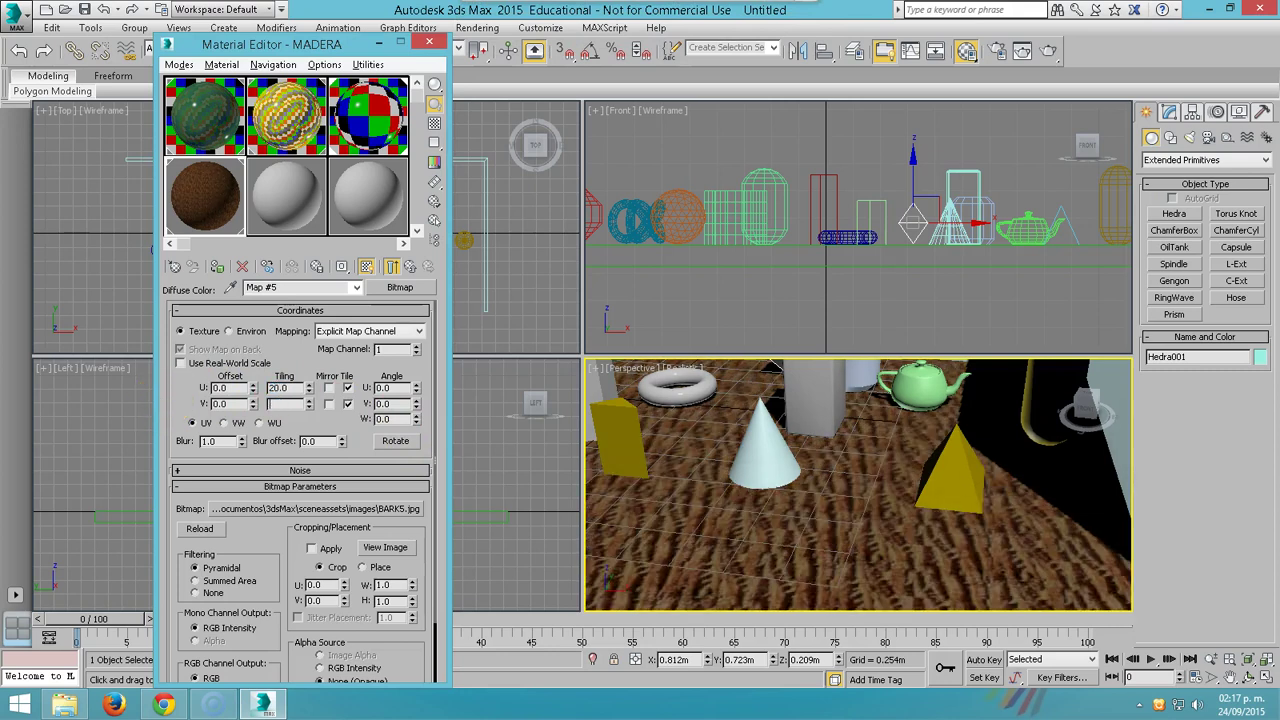
scroll(690, 540, "down", 5)
scroll(752, 523, "up", 4)
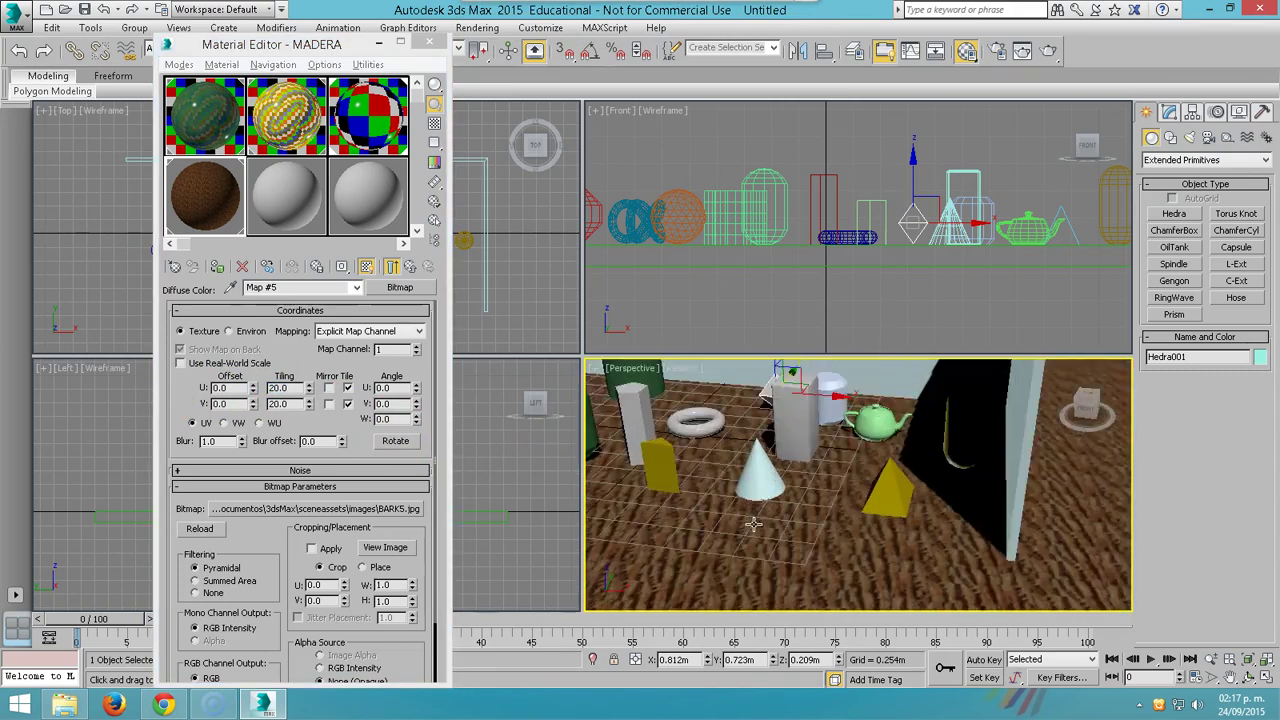
scroll(790, 530, "up", 3)
scroll(884, 569, "down", 7)
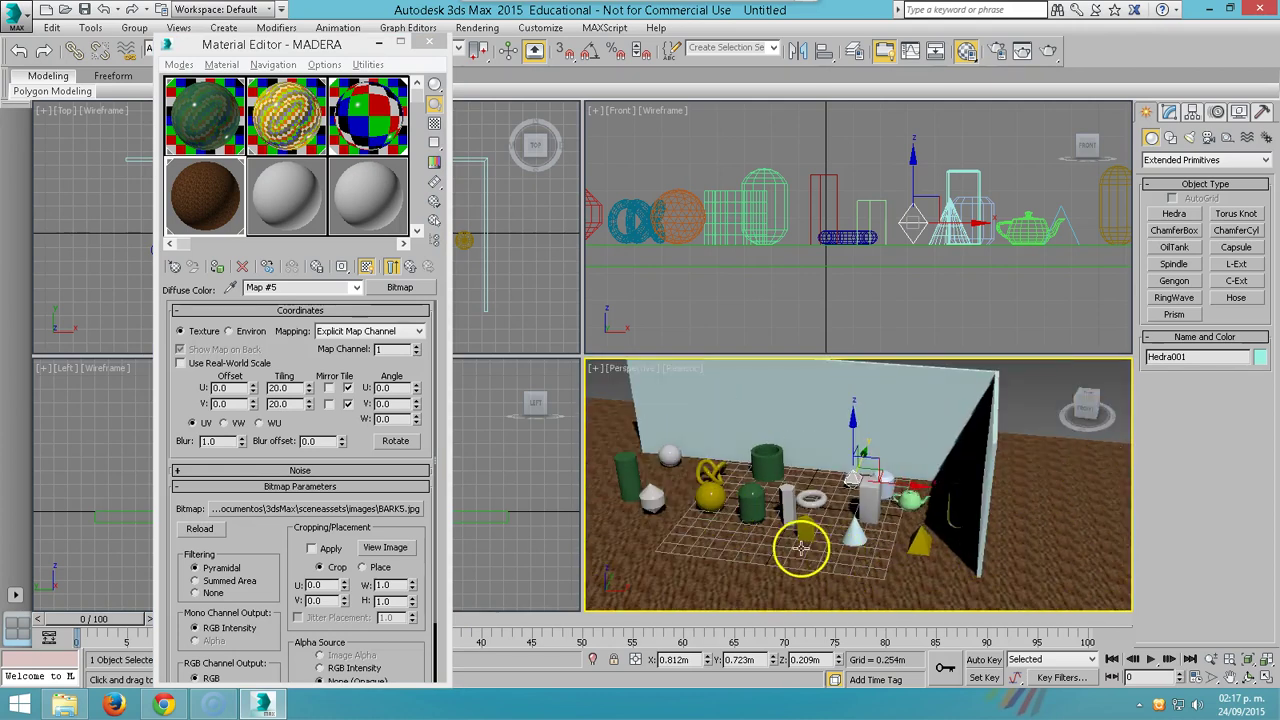
scroll(795, 552, "up", 5)
scroll(793, 552, "up", 3)
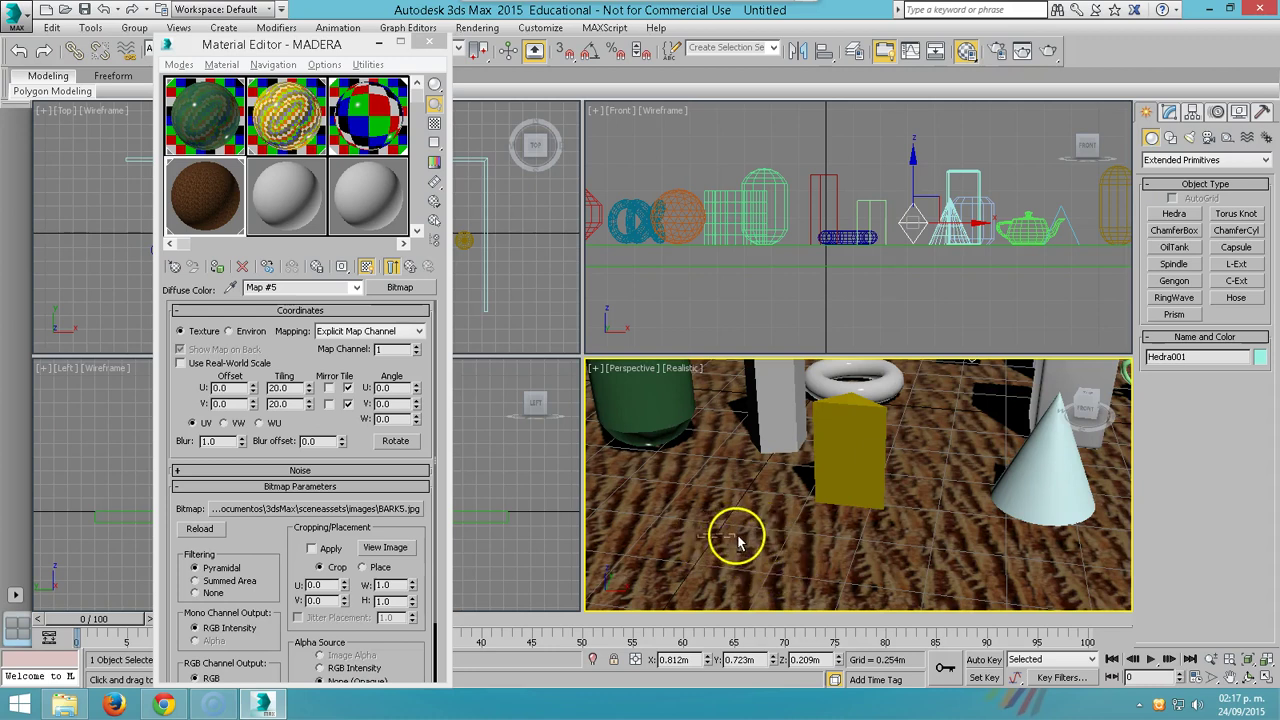
Offset the MADERA bark texture to U 0.23 and V 0.16
middle_click_drag(731, 534, 807, 532, "alt")
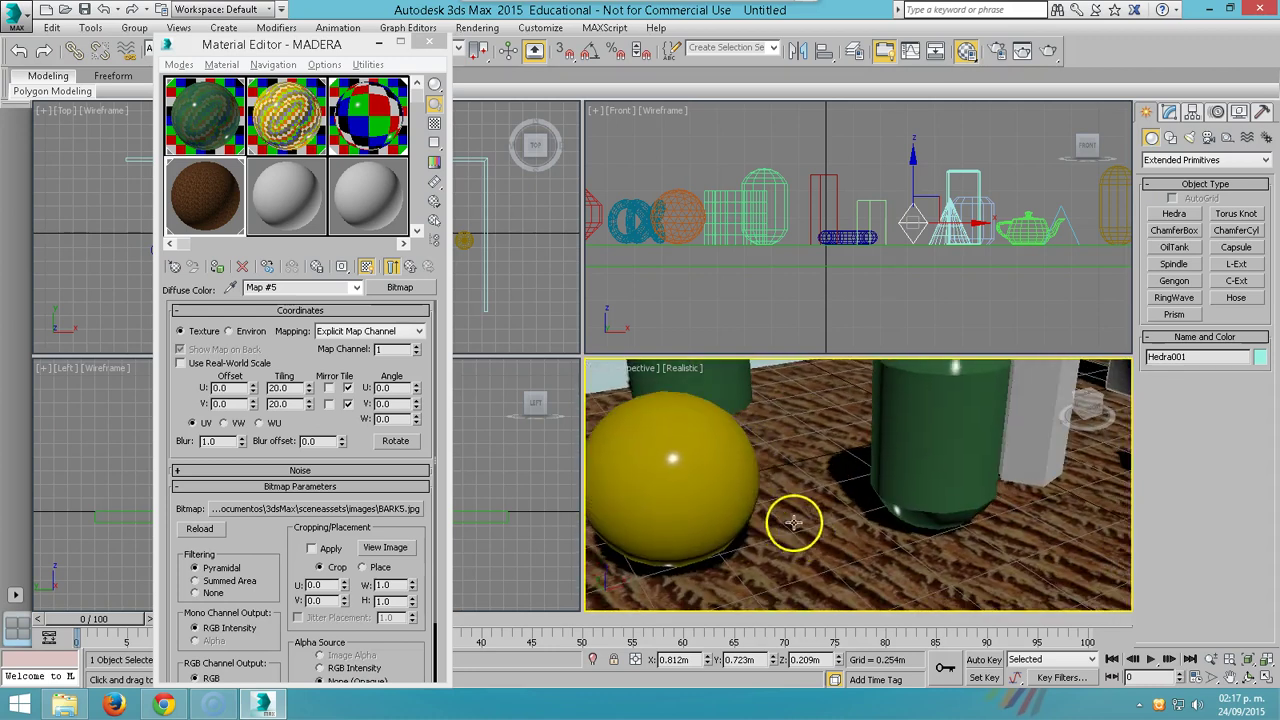
left_click(280, 195)
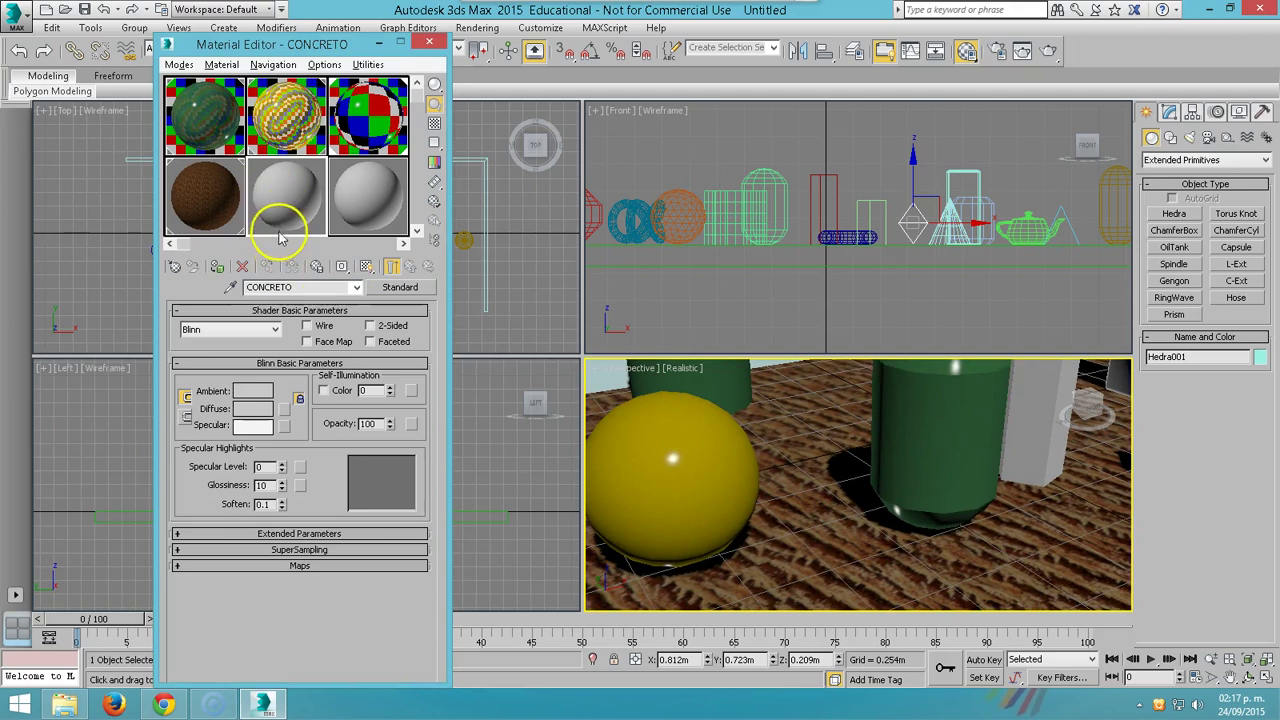
left_click(229, 200)
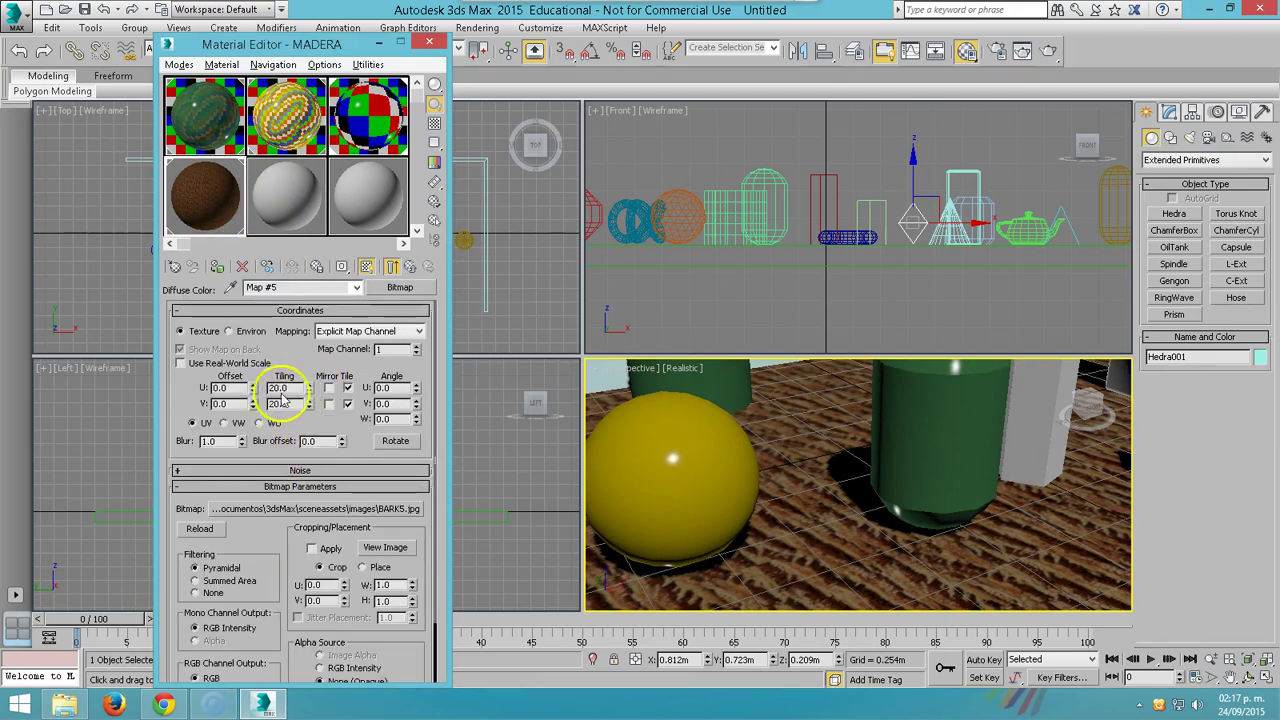
left_click_drag(252, 395, 251, 362)
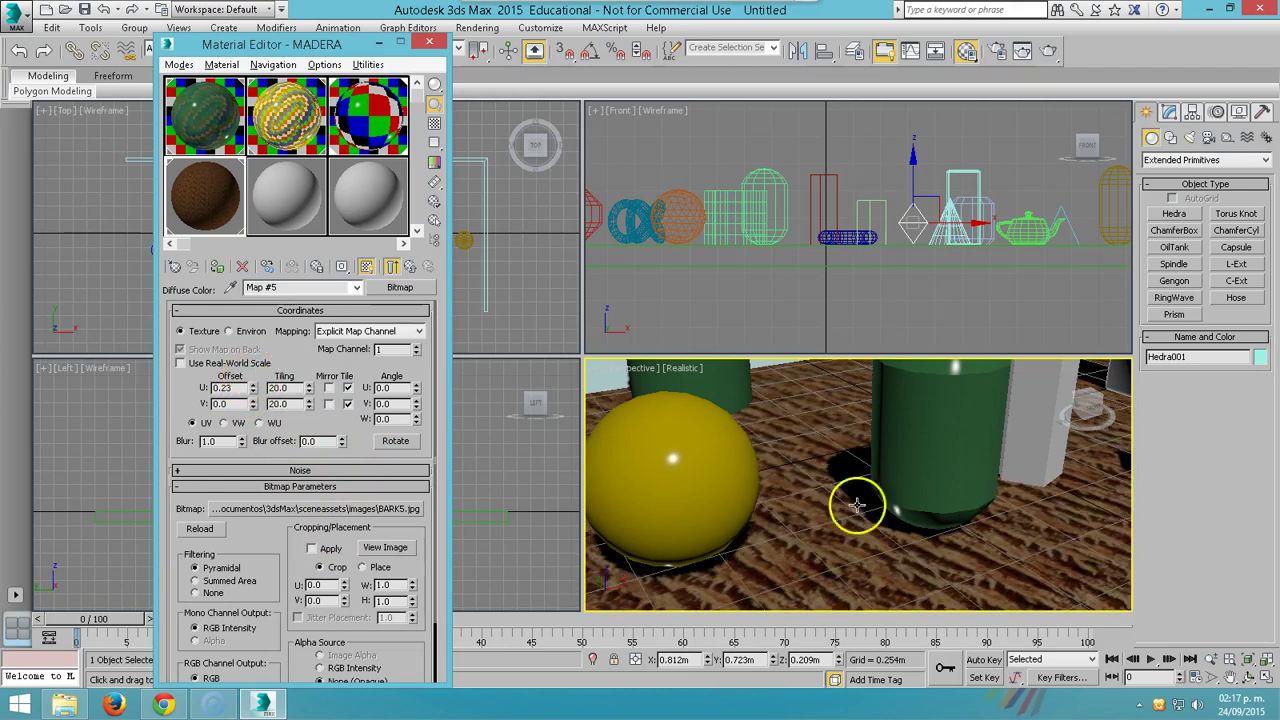
left_click_drag(252, 410, 253, 391)
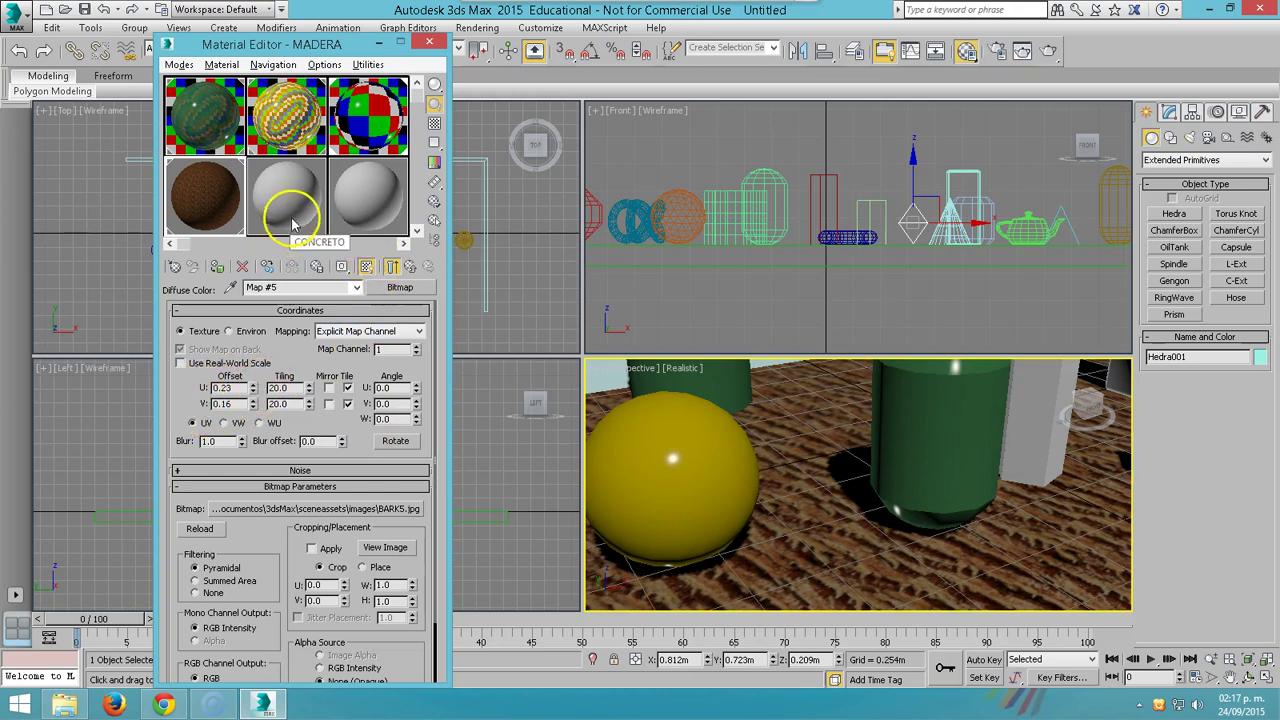
left_click(414, 270)
Load Concrete.Precast Structural Concrete.Smooth.jpg as a Bitmap in CONCRETO's Diffuse slot
left_click(286, 188)
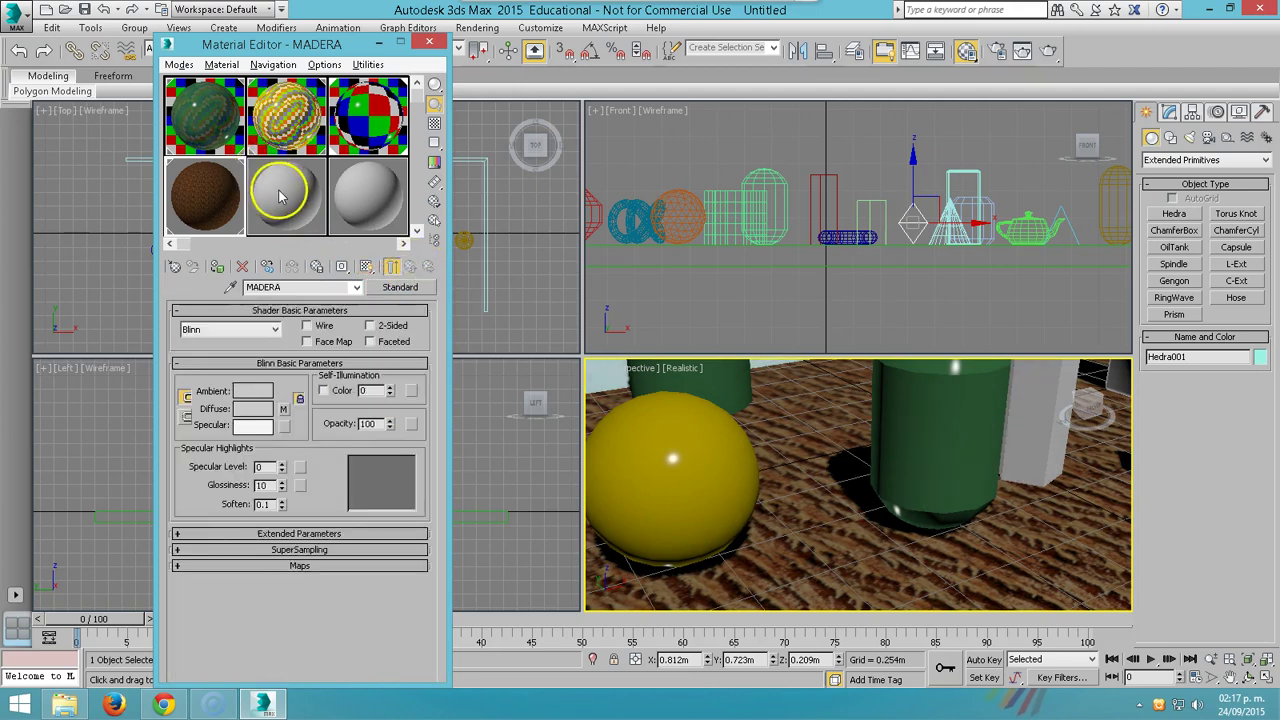
left_click(285, 414)
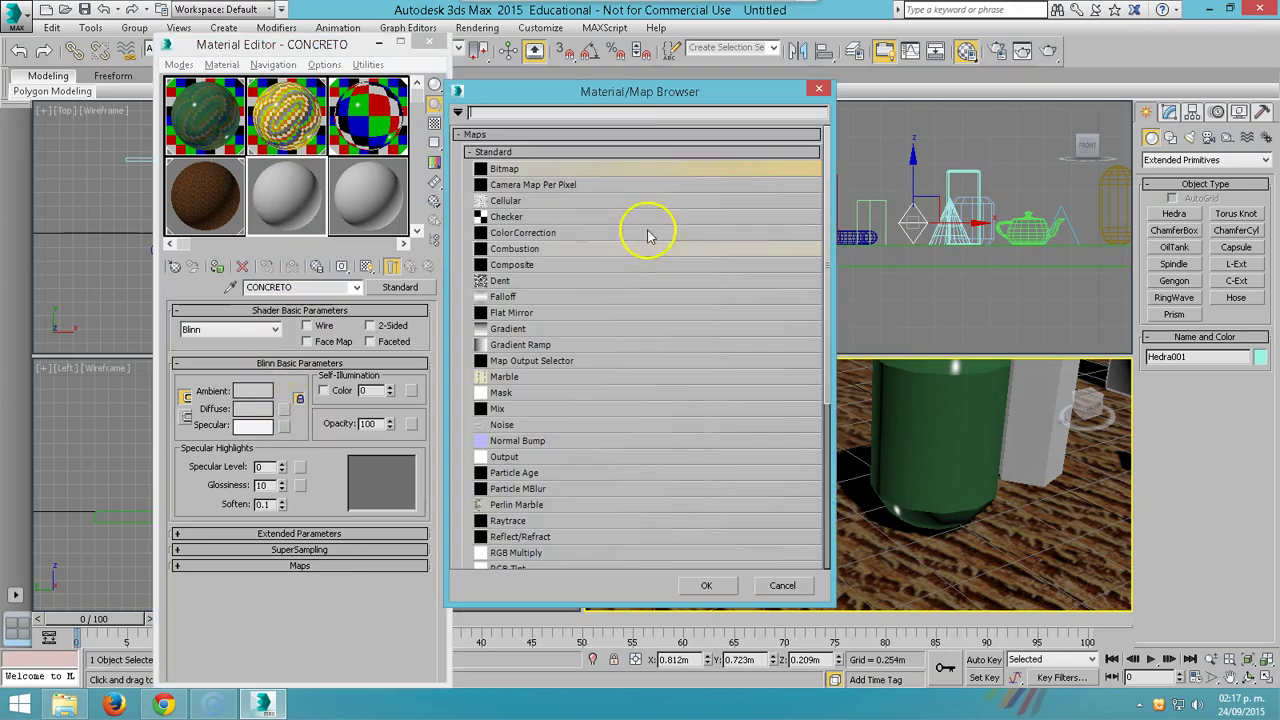
double_click(533, 170)
left_click_drag(447, 115, 443, 214)
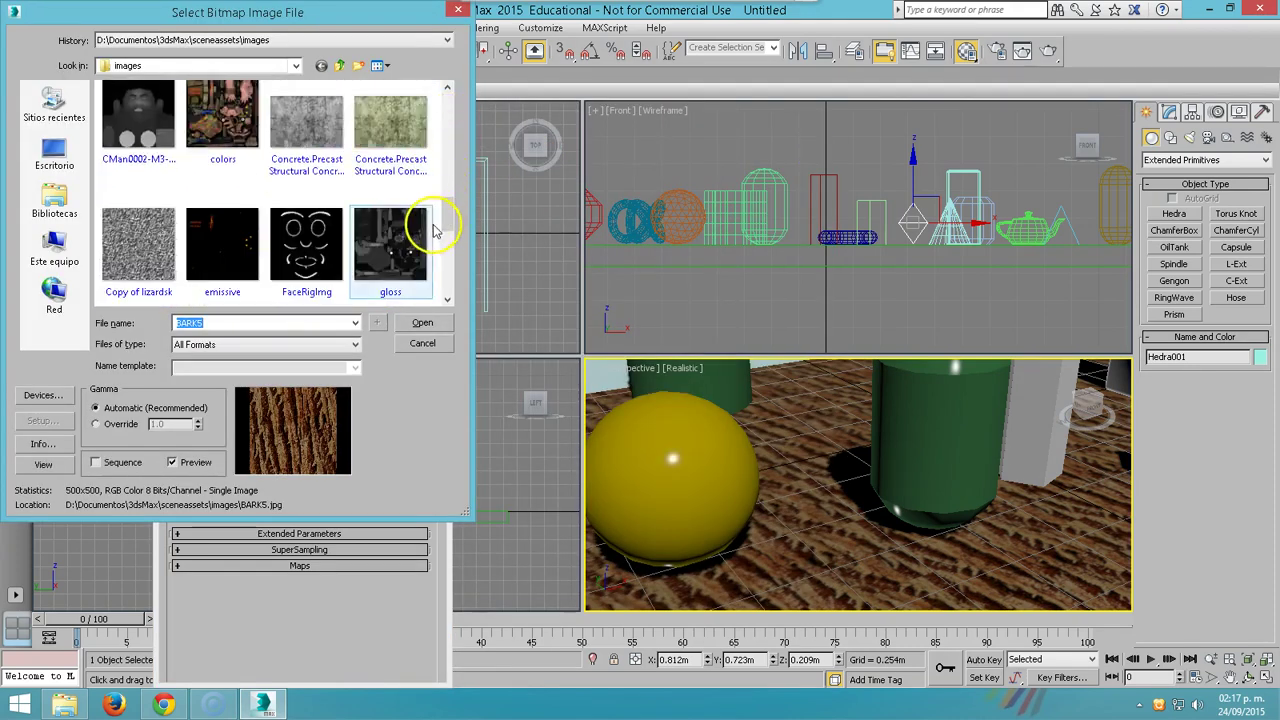
left_click(320, 130)
left_click(375, 138)
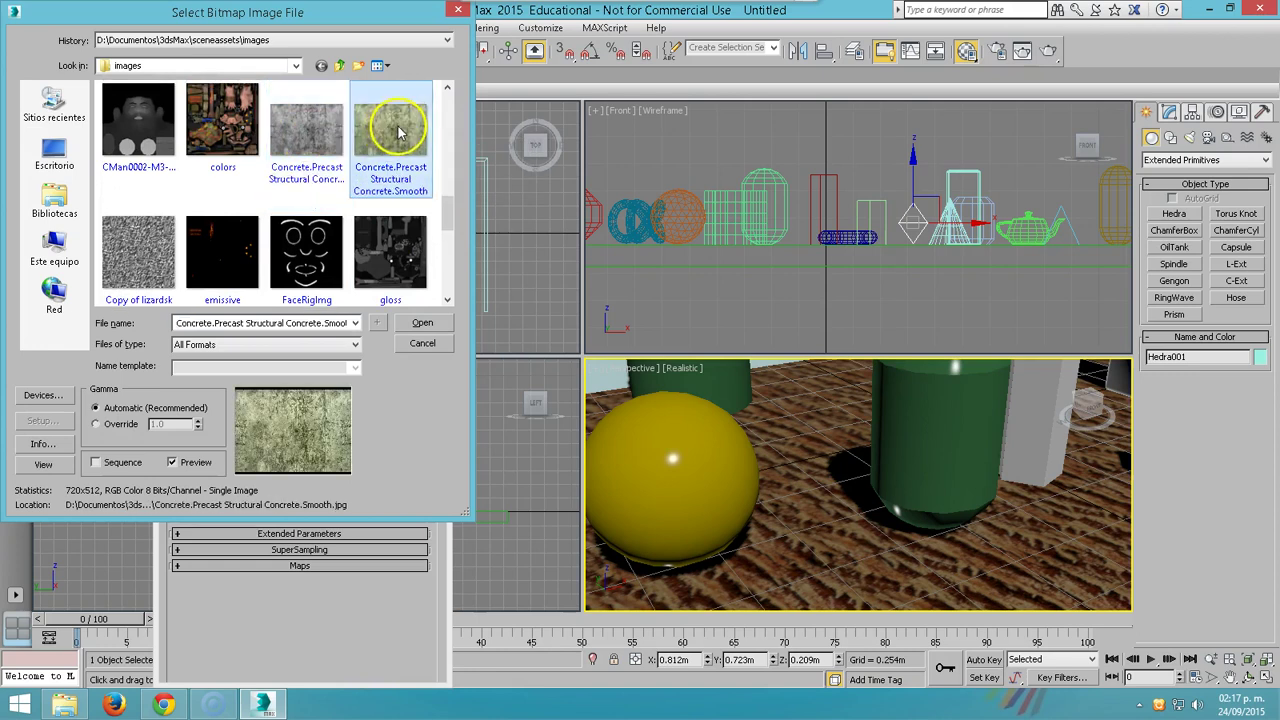
left_click(421, 322)
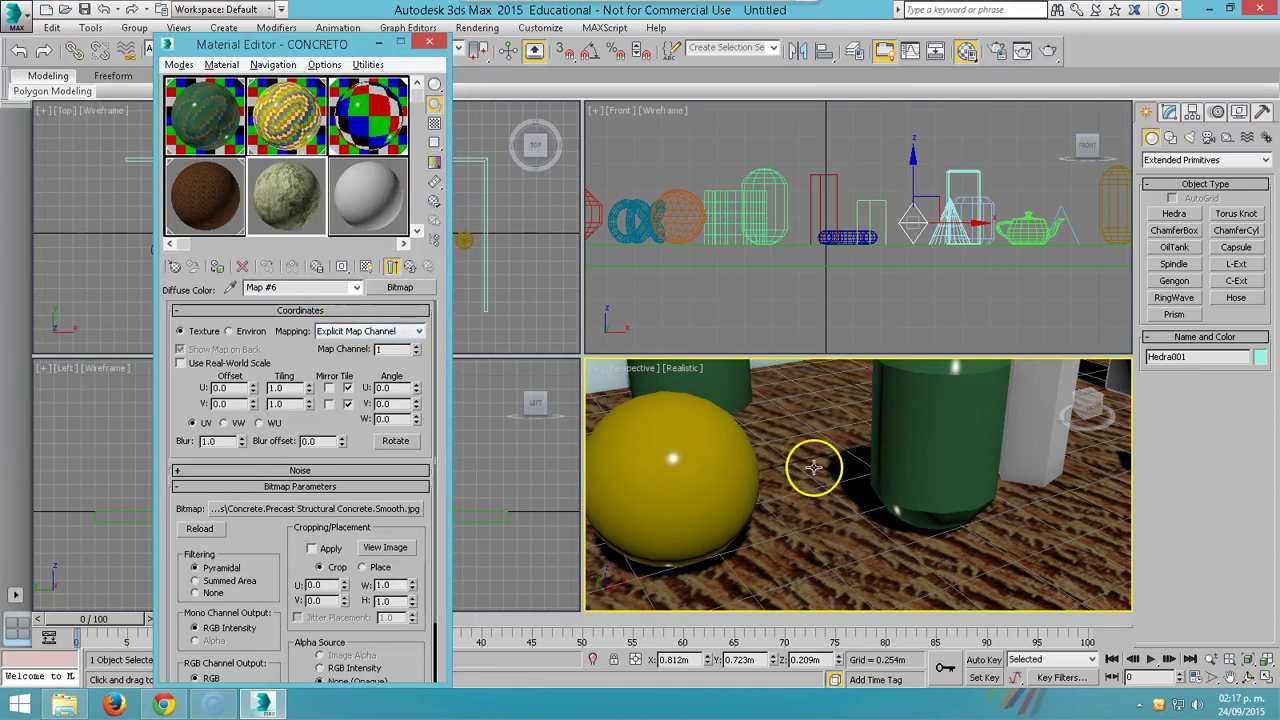
Show the concrete texture on the walls and set its U Tiling to 4.5
scroll(814, 463, "down", 5)
left_click(304, 207)
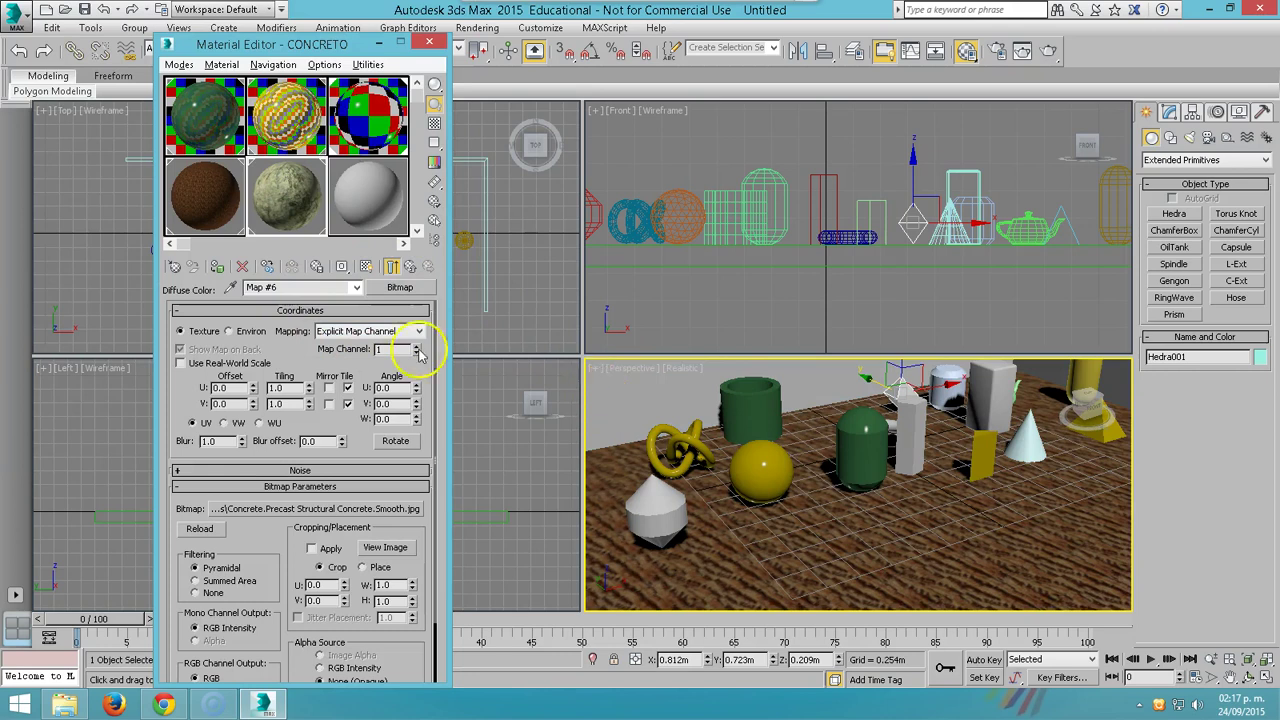
left_click(366, 266)
mouse_move(710, 418)
middle_mouse_down("alt")
mouse_move(753, 428)
mouse_move(792, 374)
mouse_move(797, 510)
middle_mouse_up("alt")
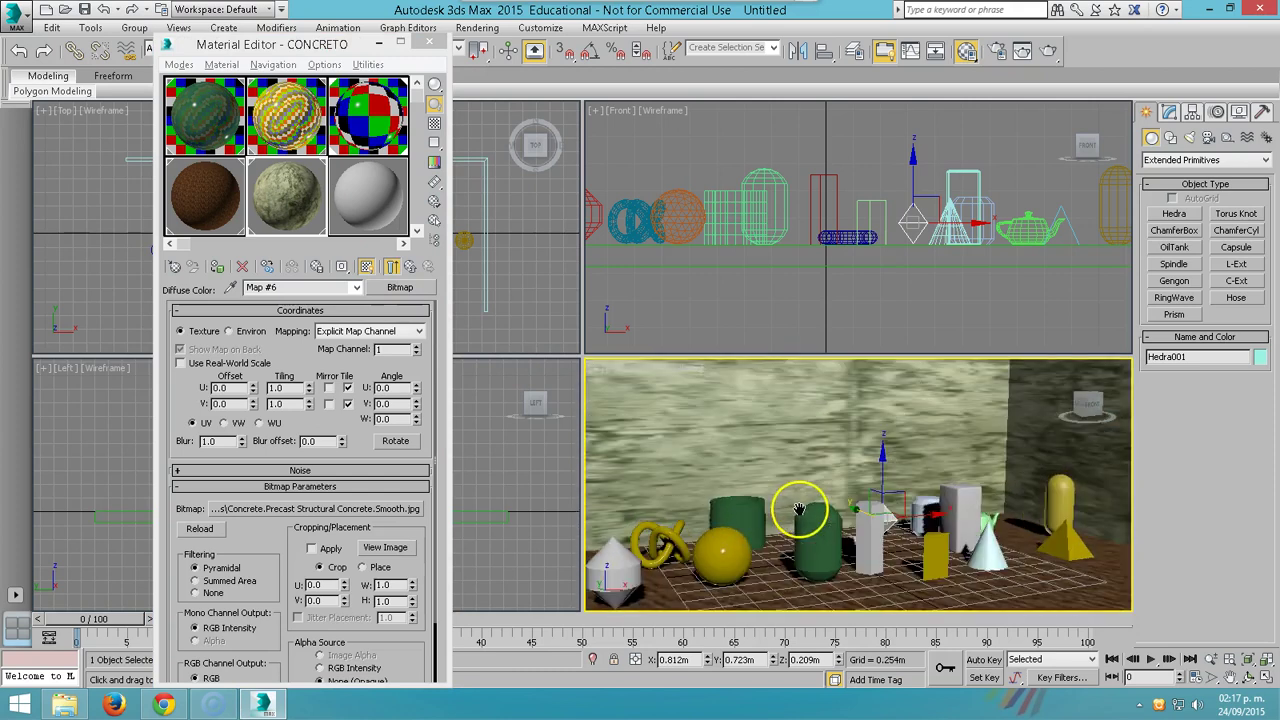
left_click_drag(308, 396, 311, 357)
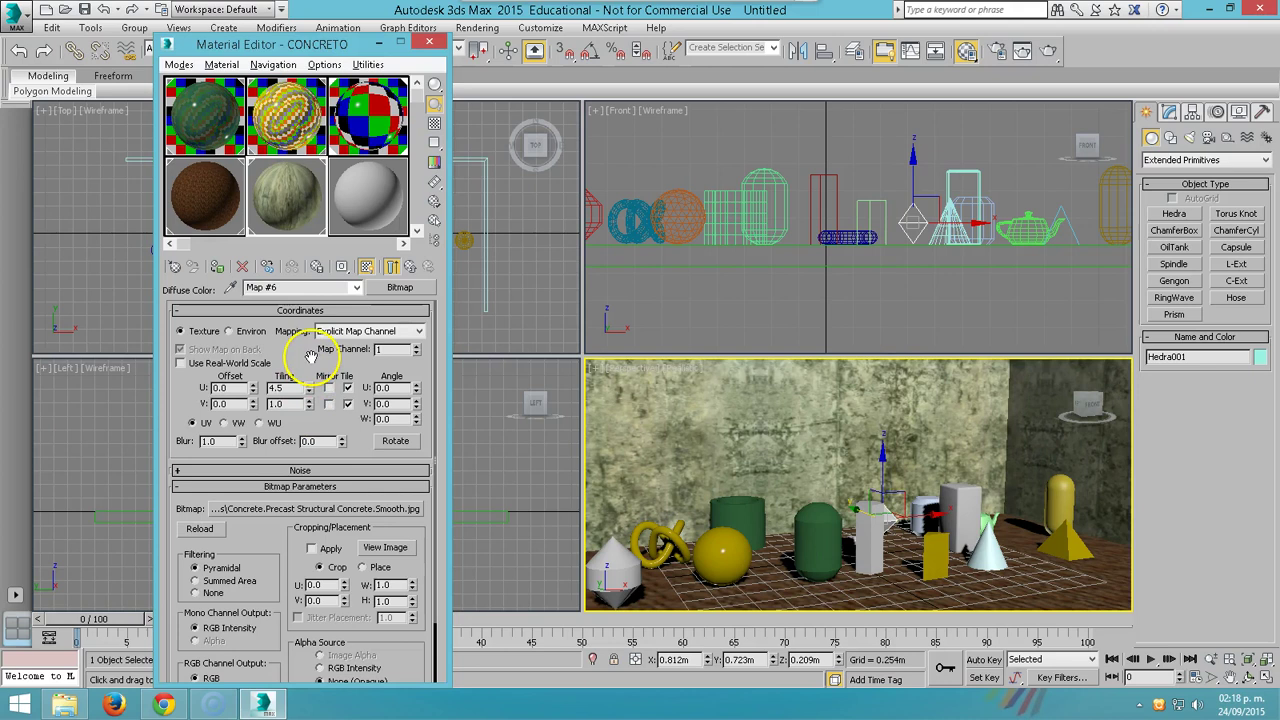
left_click(414, 269)
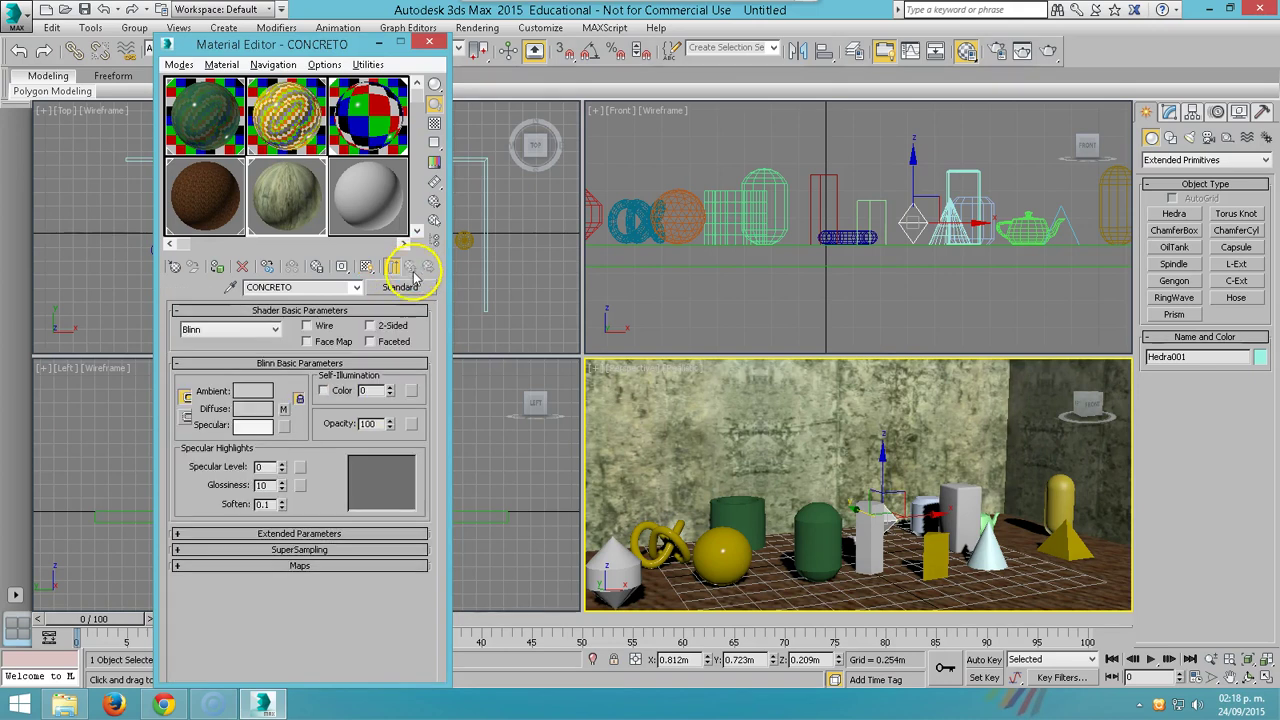
Load Copy of lizardsk.jpg as a Bitmap bump map on the concrete material at amount 30
left_click(306, 565)
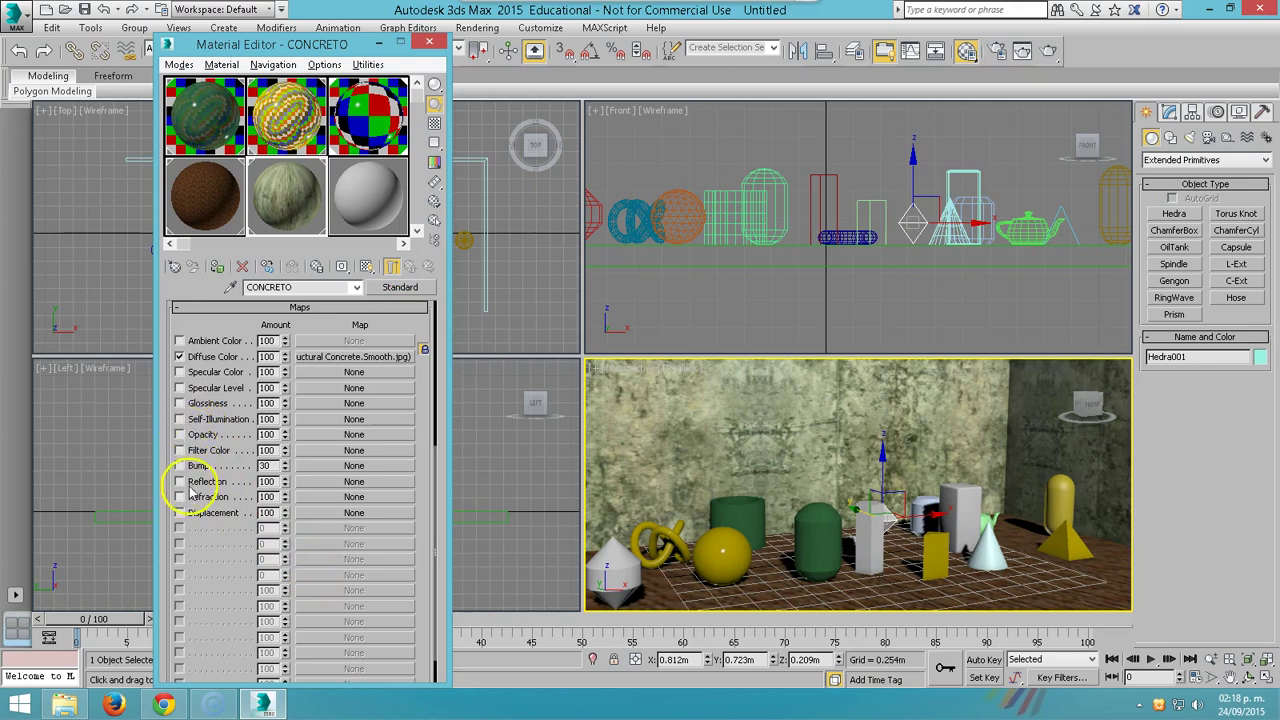
left_click(340, 465)
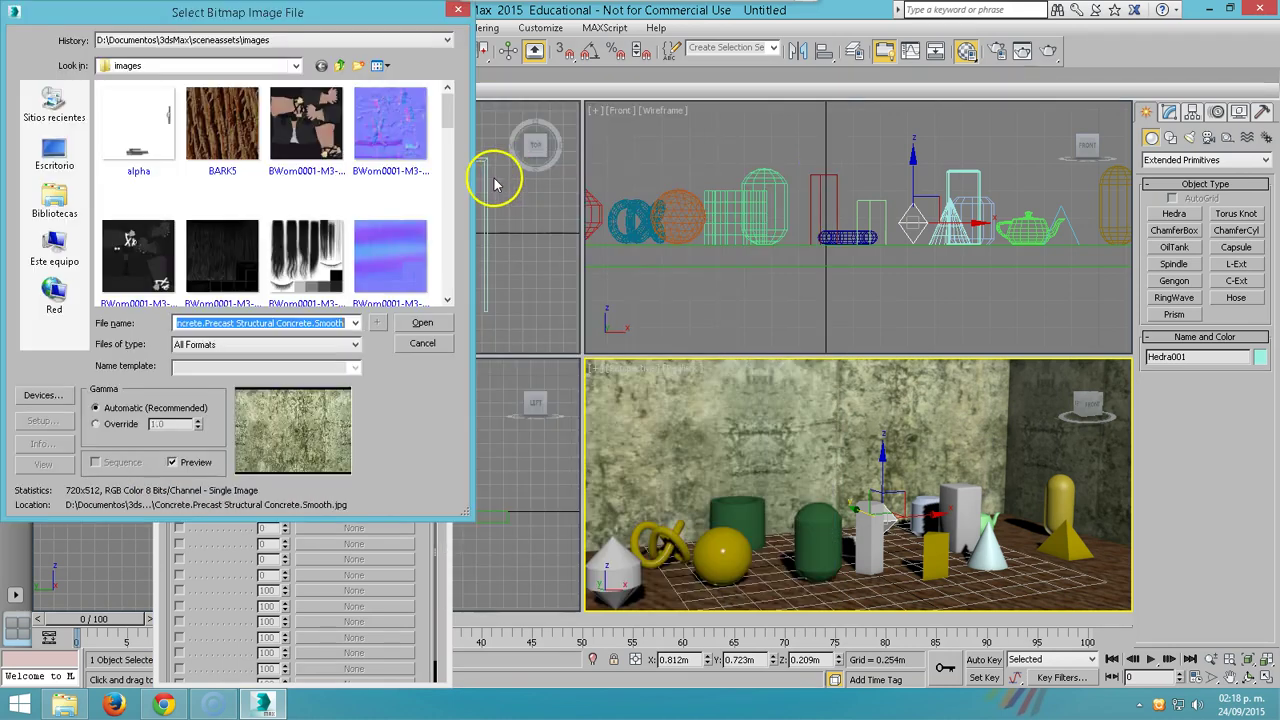
left_click_drag(443, 125, 448, 200)
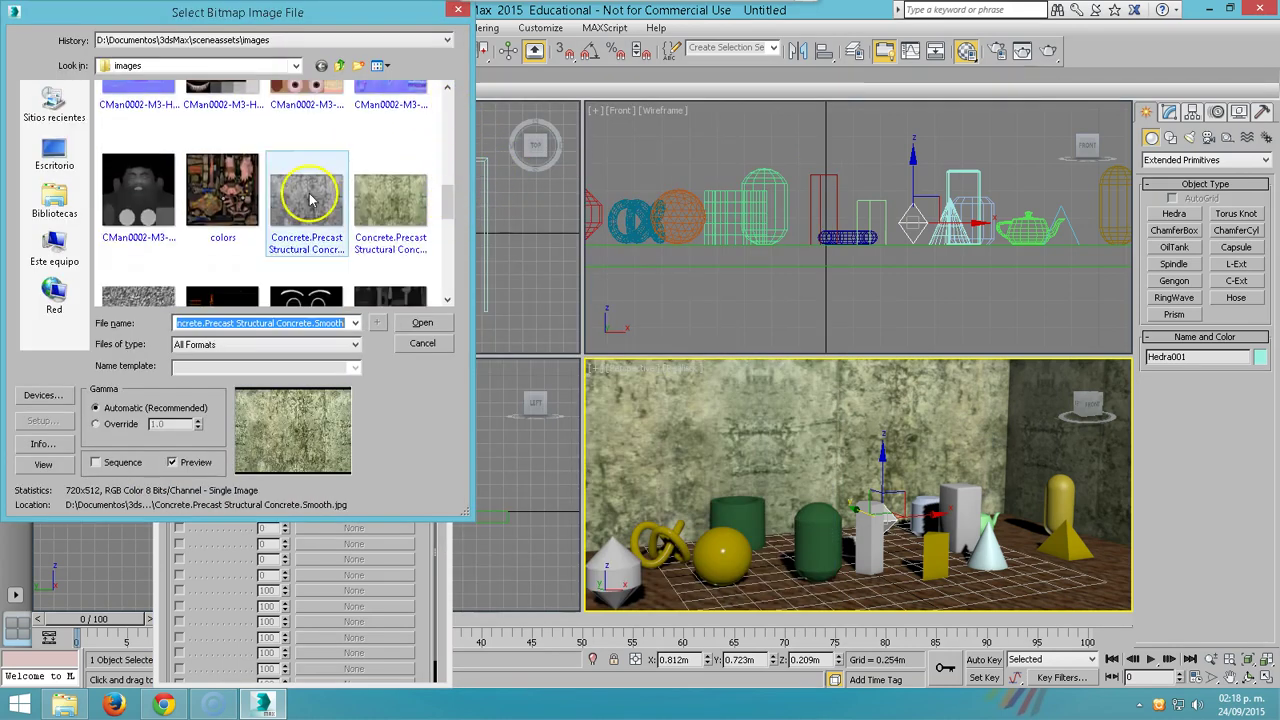
left_click(317, 197)
left_click_drag(440, 195, 445, 215)
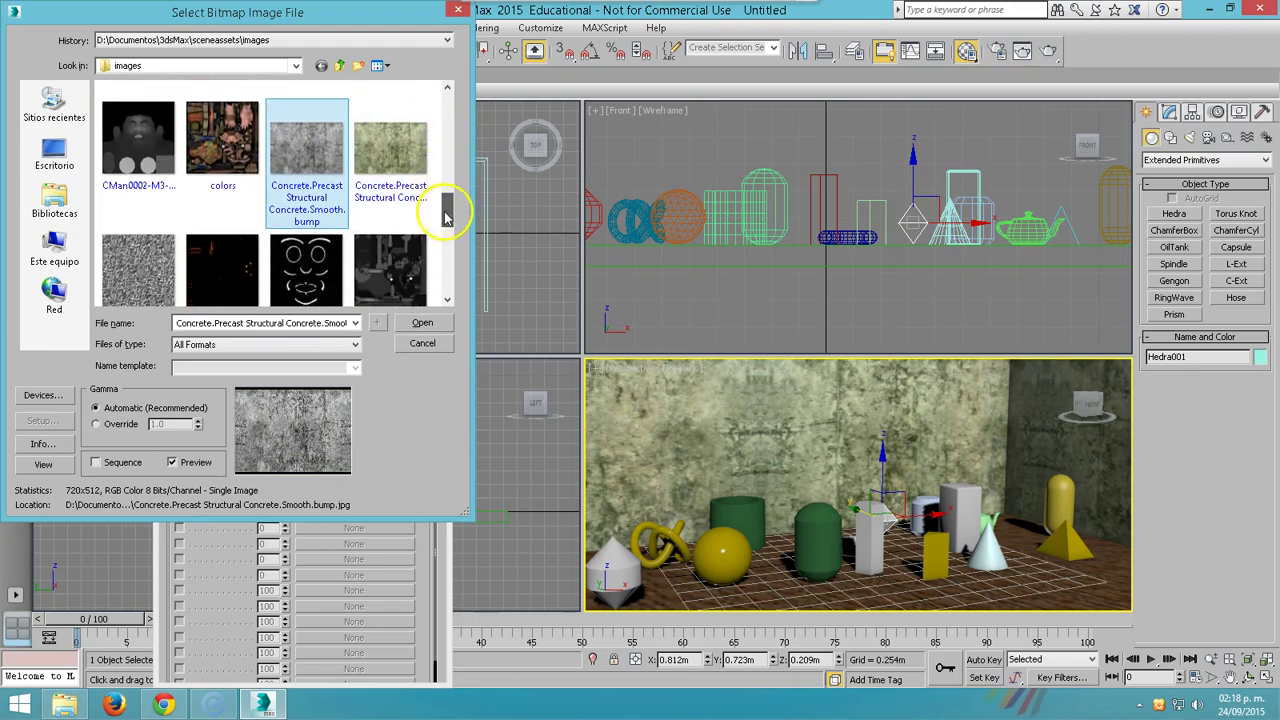
left_click(147, 228)
left_click(420, 322)
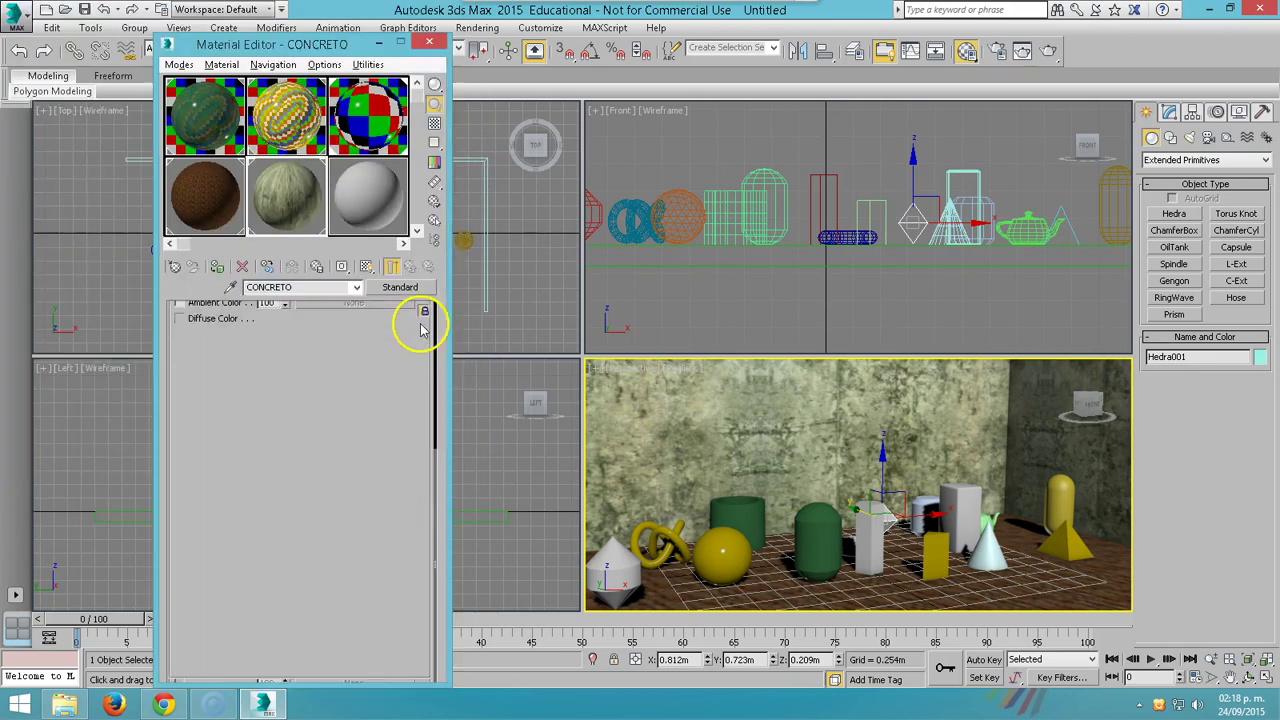
Return to the concrete material's map list and render the perspective view
left_click(410, 268)
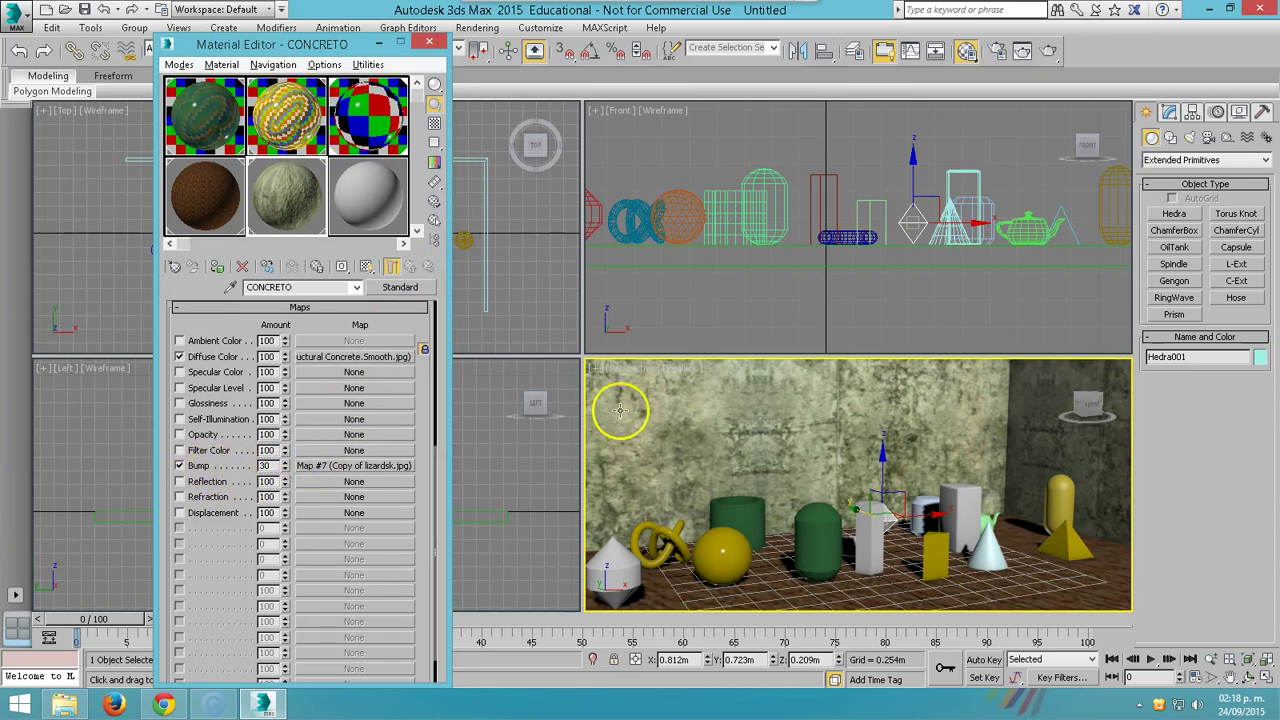
scroll(776, 434, "up", 3)
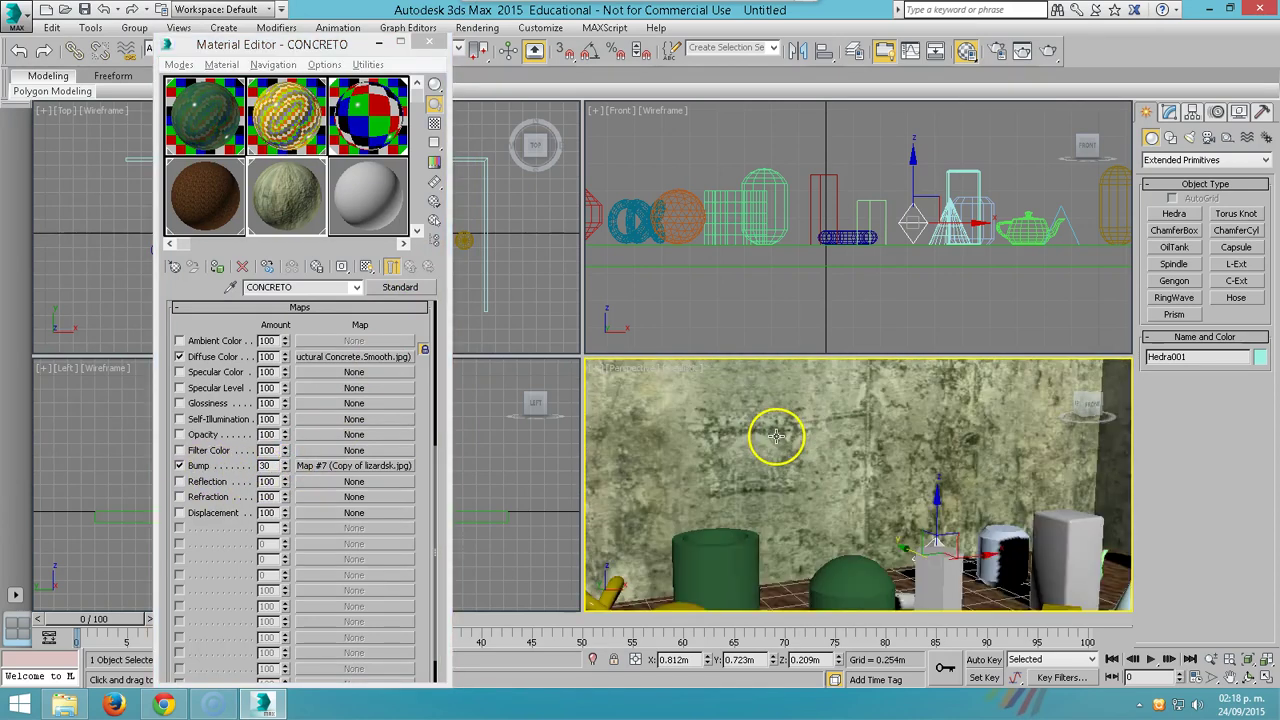
left_click(1048, 52)
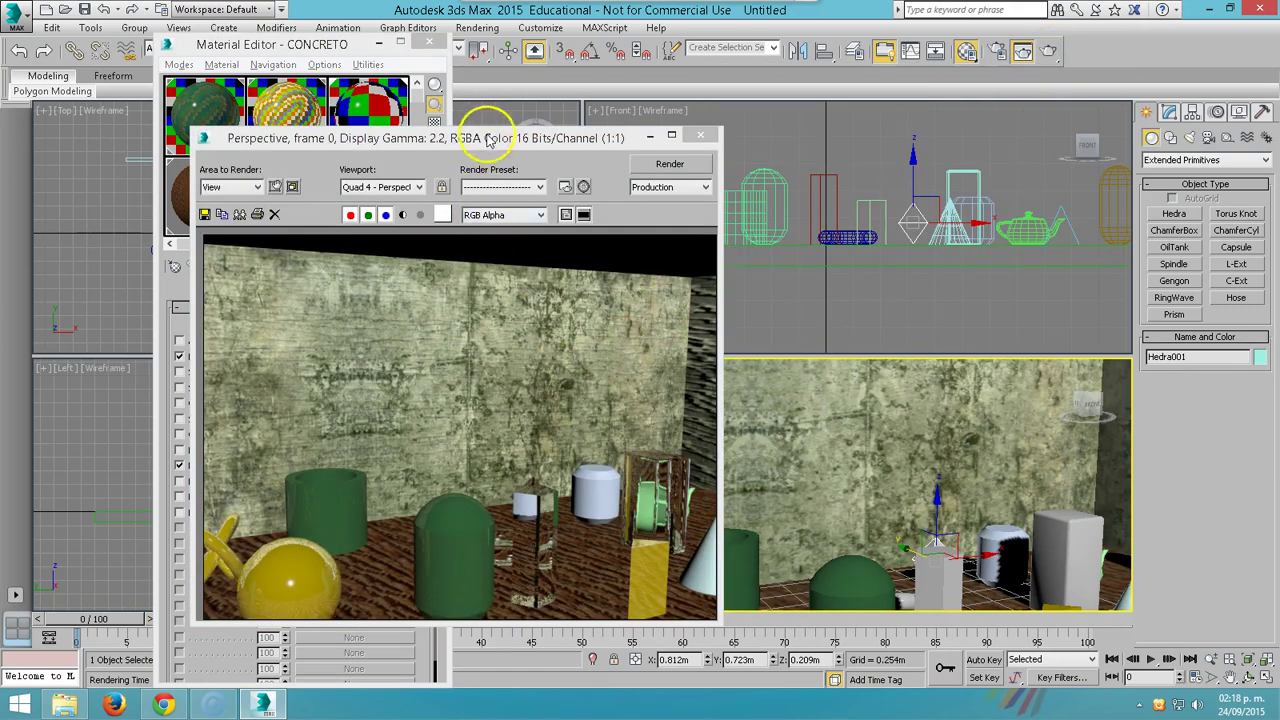
Move the render aside and inspect an enlarged preview of the concrete material
left_click_drag(487, 139, 825, 105)
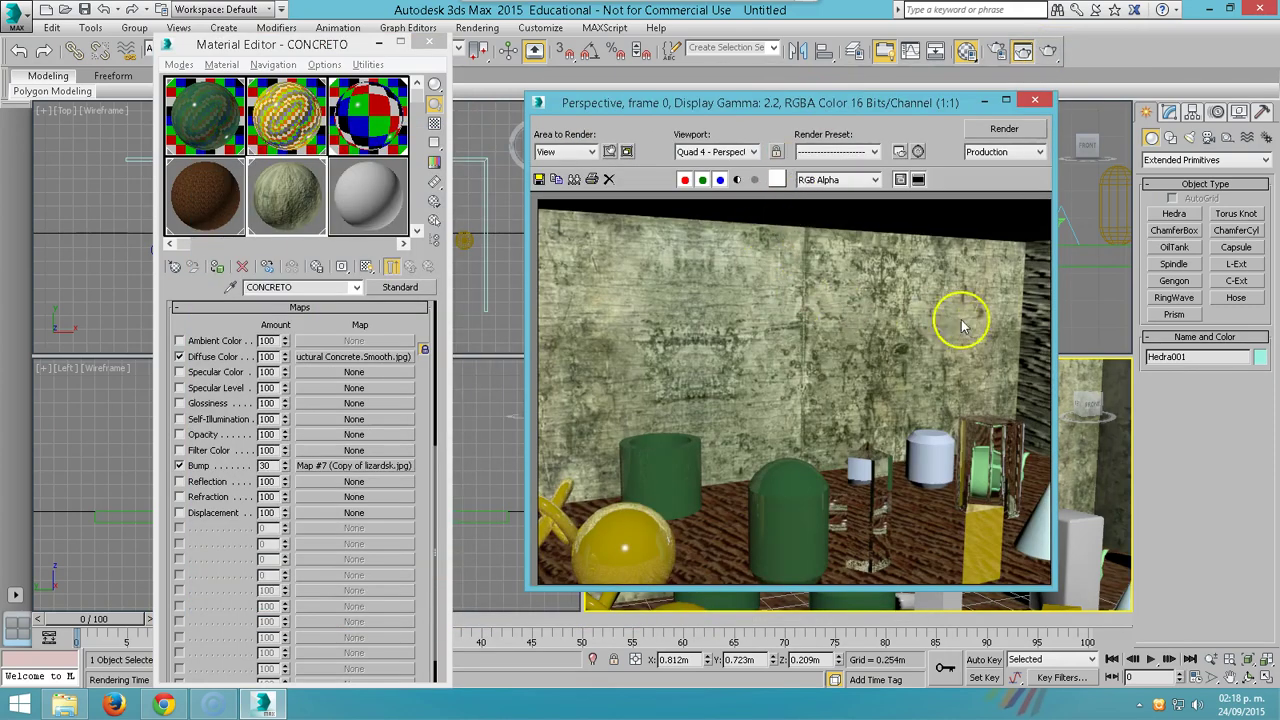
double_click(286, 200)
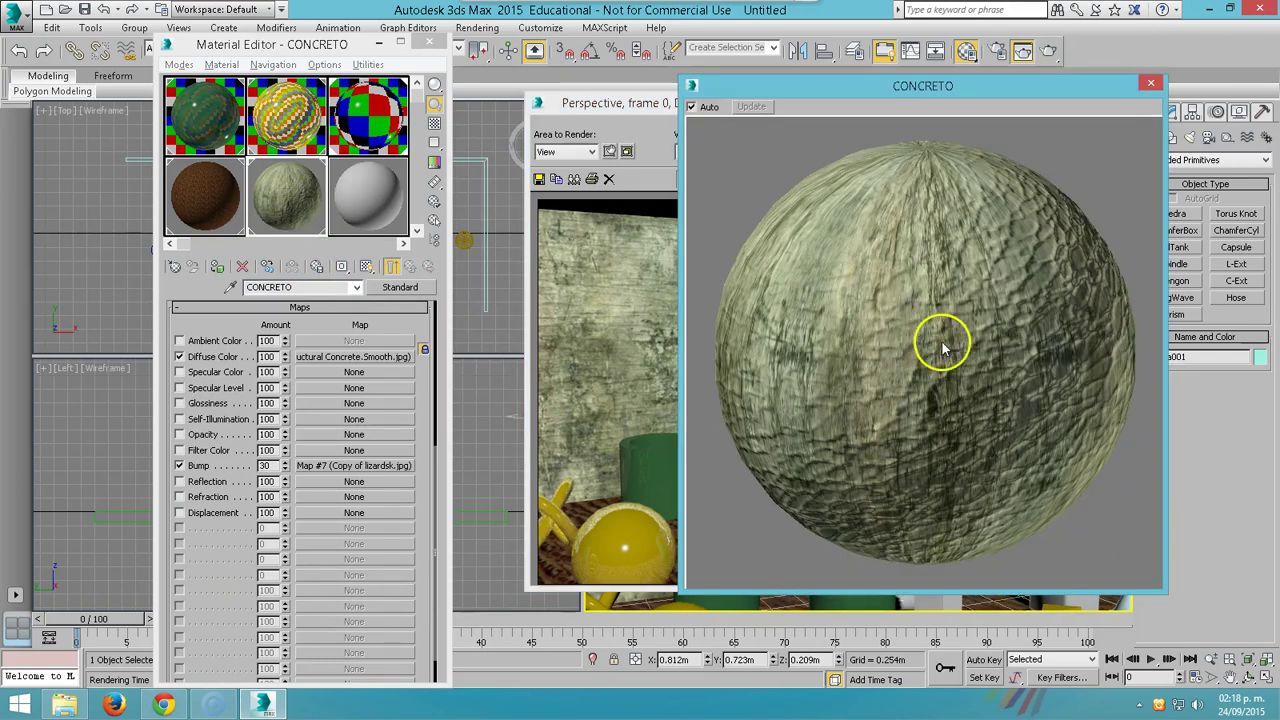
left_click(1151, 83)
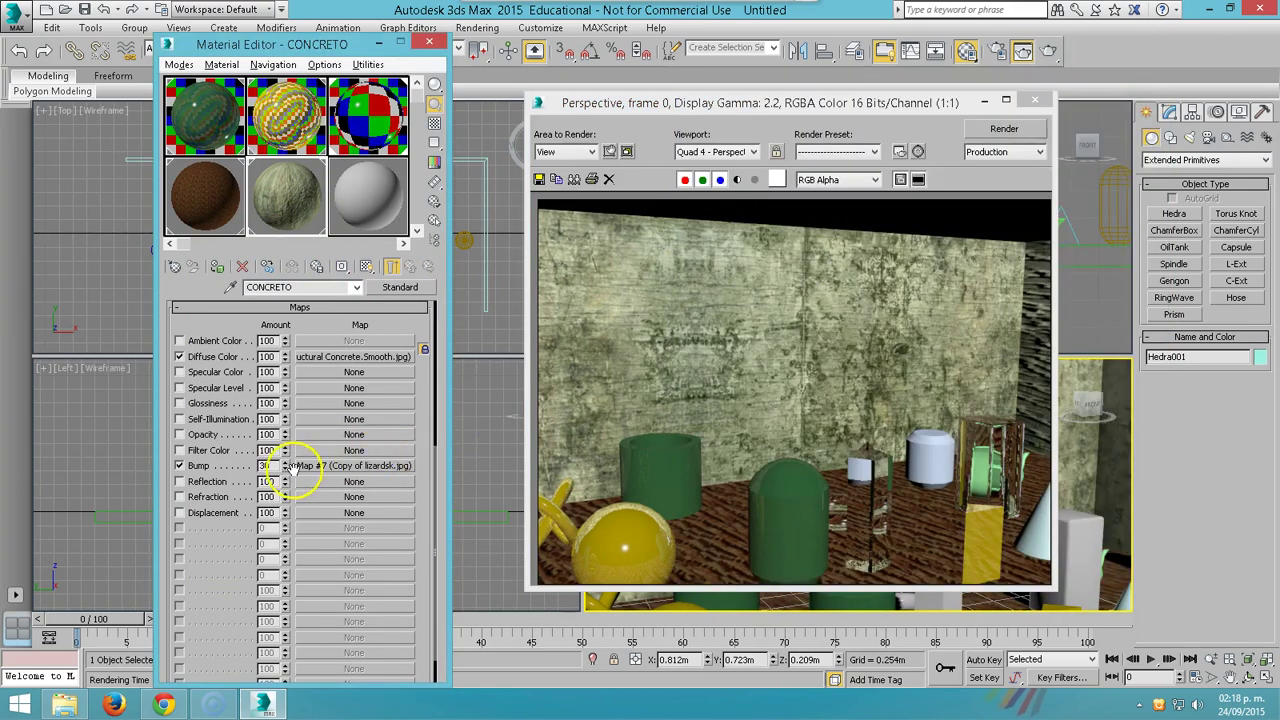
Inspect the Copy of lizardsk bump image at full size, then close the rendered frame
left_click(300, 466)
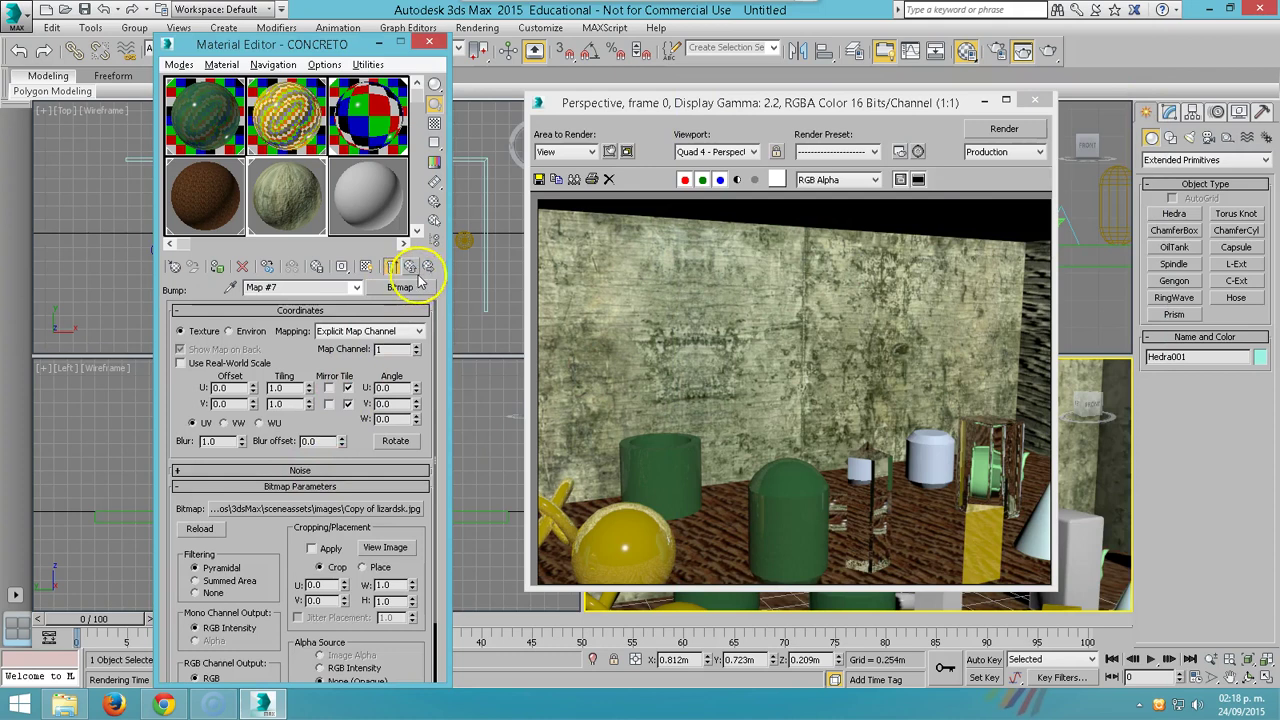
left_click(383, 548)
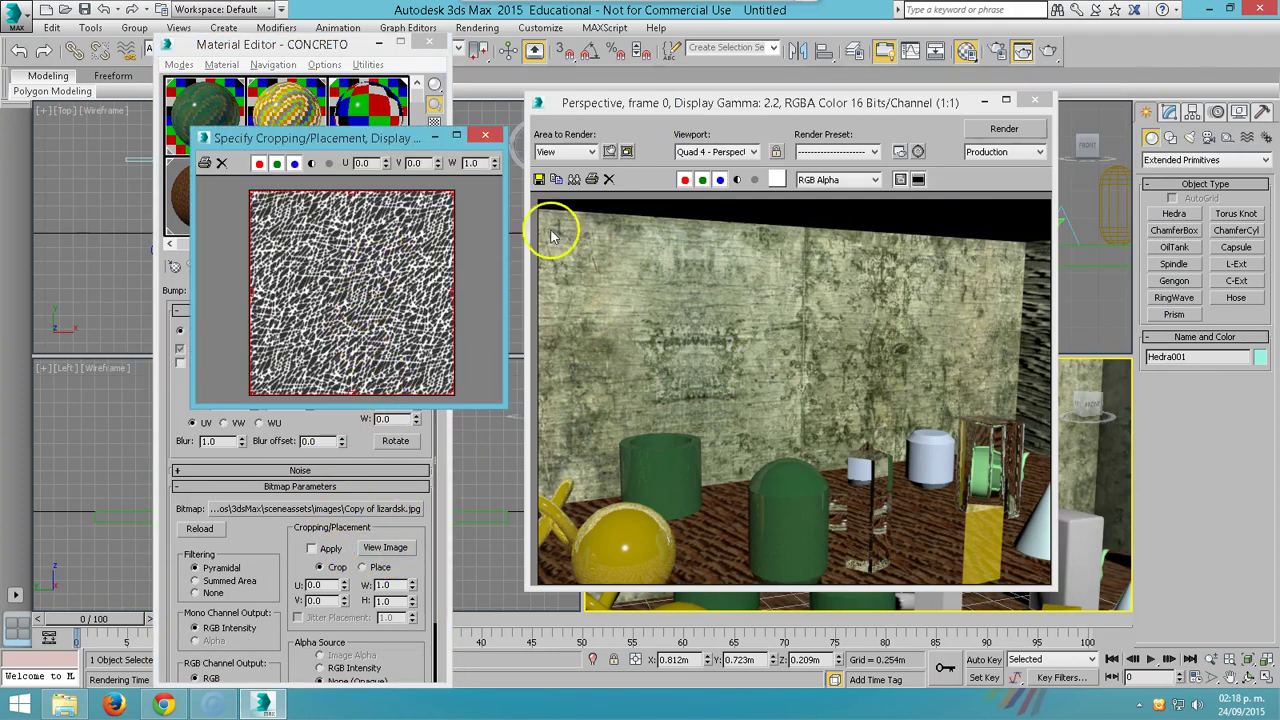
left_click(487, 135)
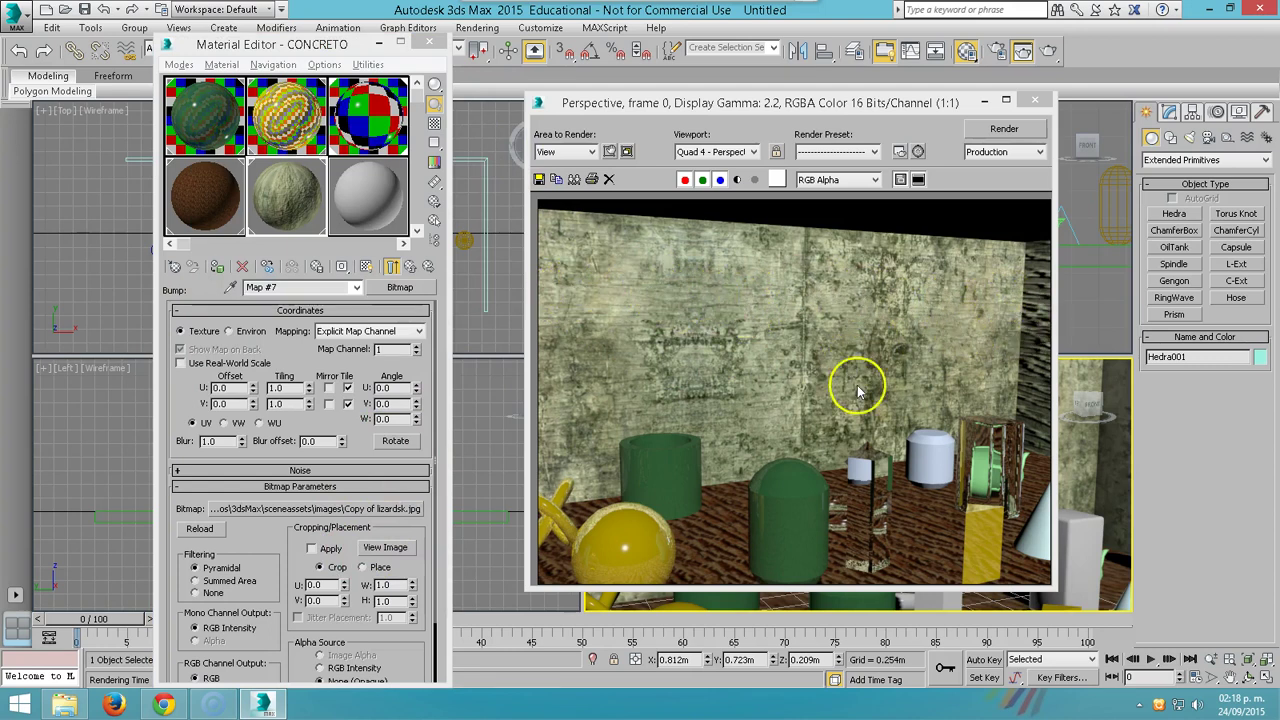
left_click(1036, 102)
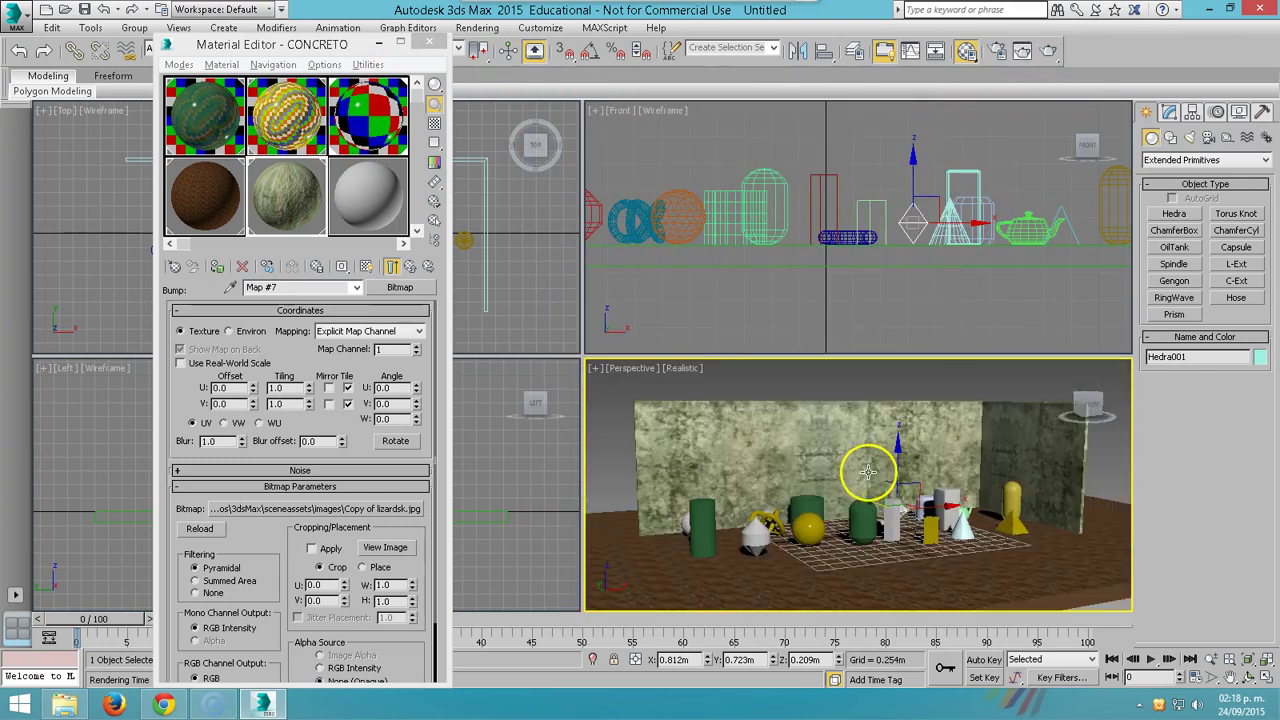
Angle the perspective view and return to CONCRETO's bump map bitmap settings
mouse_move(923, 466)
middle_mouse_down("alt")
mouse_move(871, 466)
mouse_move(891, 460)
middle_mouse_up("alt")
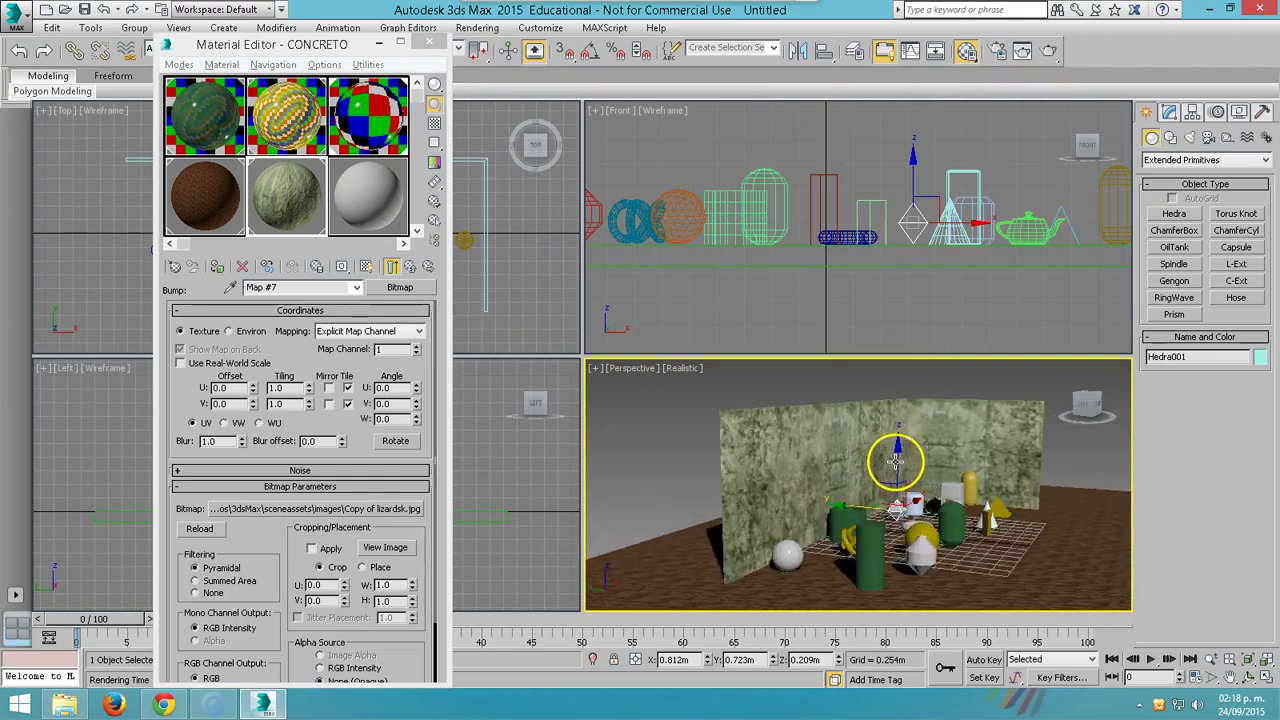
scroll(874, 467, "up", 3)
scroll(874, 467, "up", 2)
left_click(340, 300)
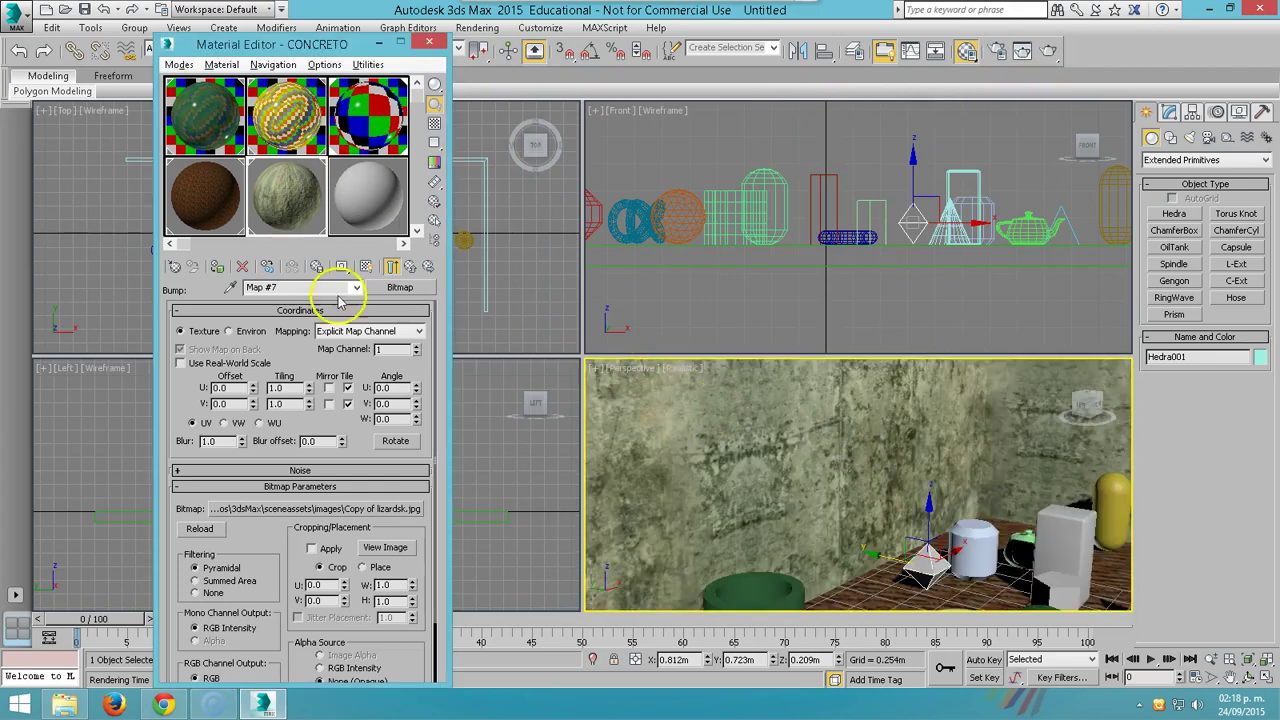
left_click(411, 268)
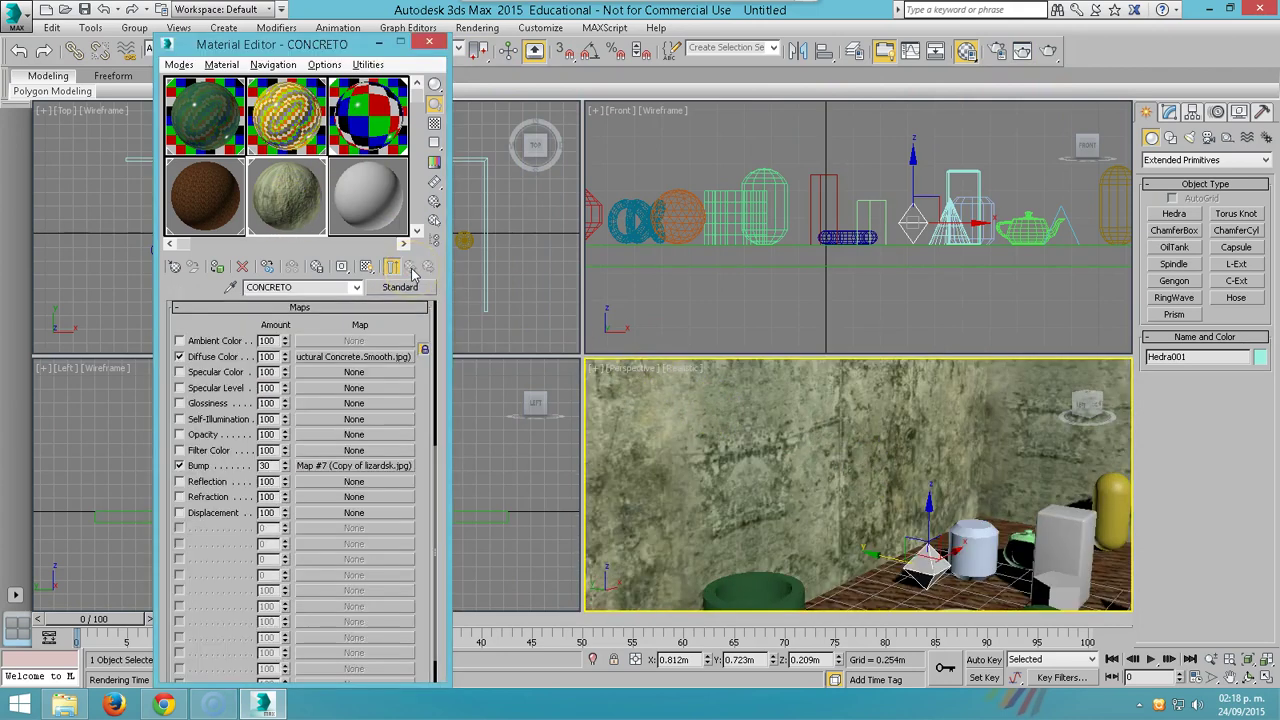
left_click(345, 468)
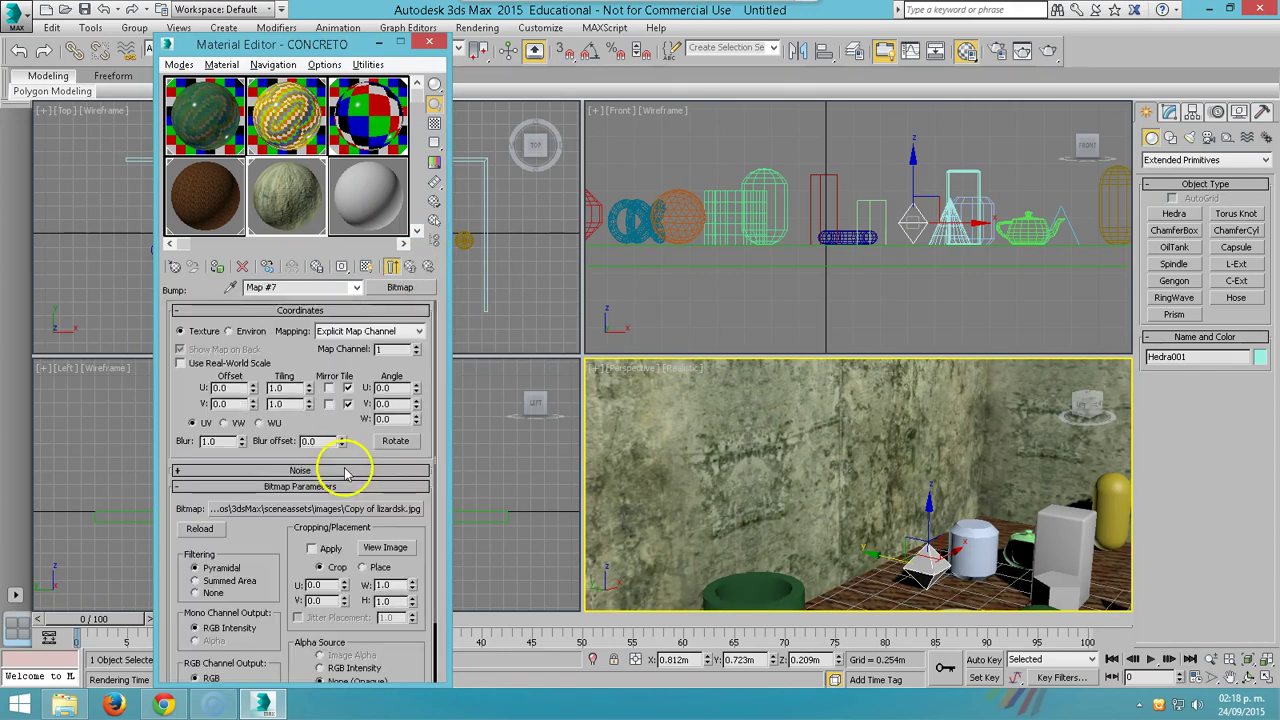
Swap the bump bitmap for Concrete.Precast Structural Concrete.Smooth.bump.jpg
left_click(406, 289)
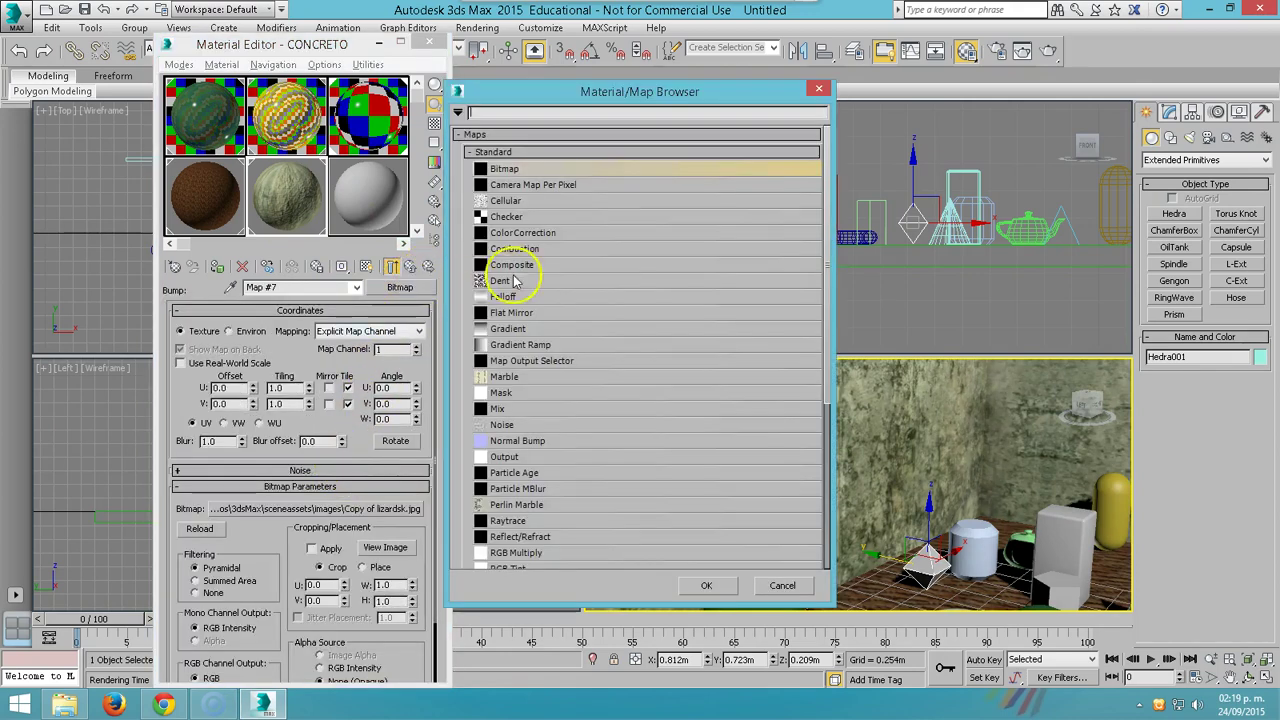
double_click(506, 170)
mouse_move(447, 100)
left_mouse_down()
mouse_move(447, 284)
mouse_move(447, 214)
left_mouse_up()
left_click(330, 160)
left_click(425, 325)
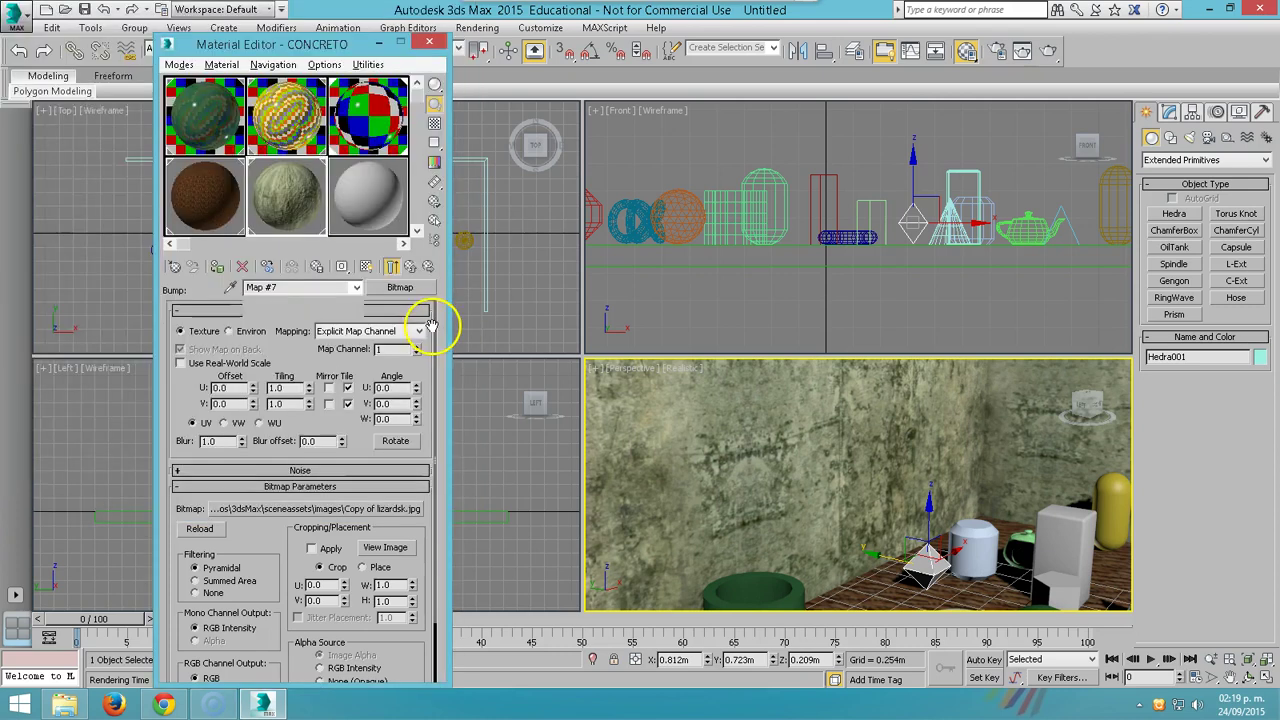
Render the perspective view to check the concrete-bumped walls, then close the render
left_click(1049, 56)
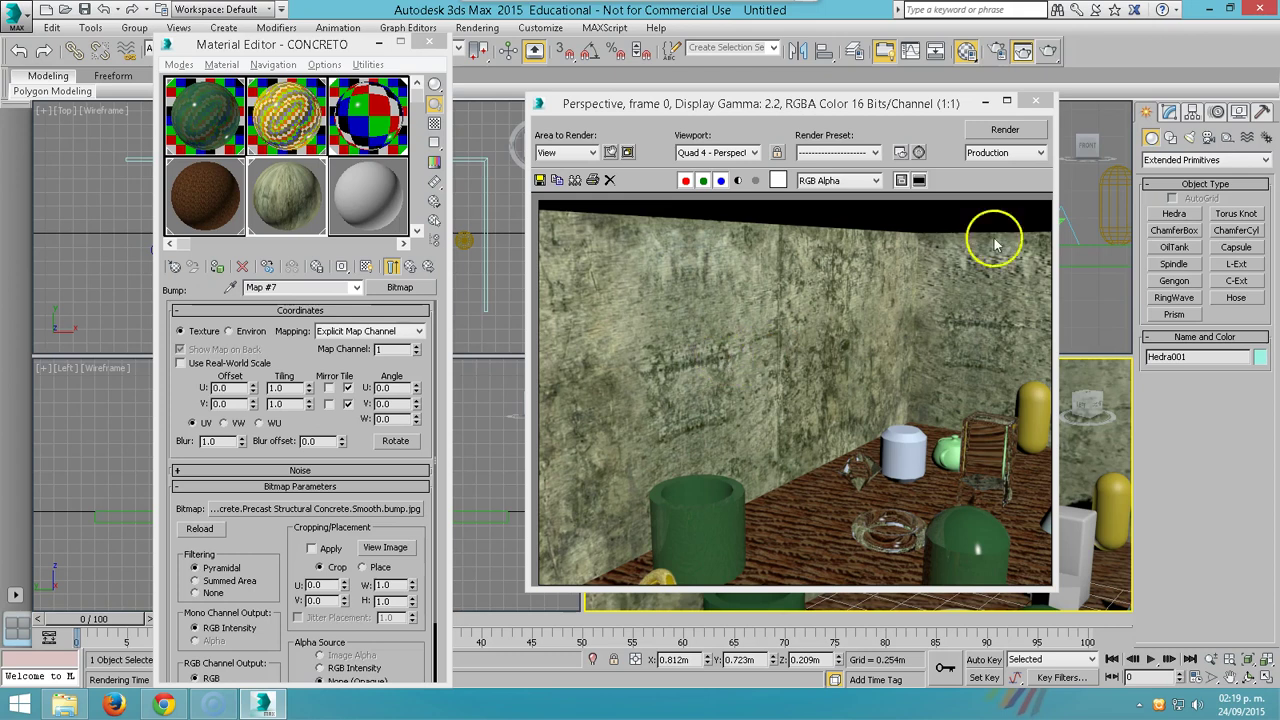
left_click(1035, 102)
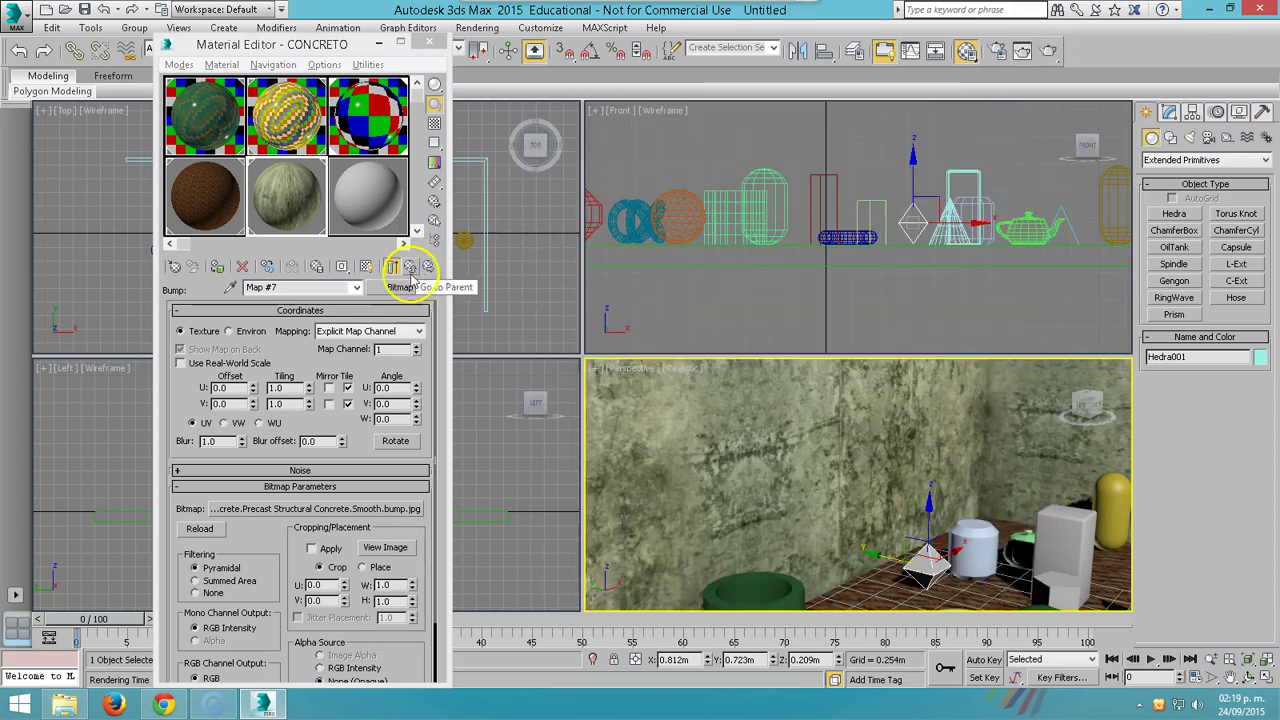
left_click(391, 266)
Pan the view up, re-render with Shift+Q, and close the render and Material Editor
scroll(871, 466, "down", 3)
scroll(875, 490, "up", 2)
scroll(878, 503, "up", 2)
scroll(878, 503, "down", 3)
scroll(879, 504, "up", 1)
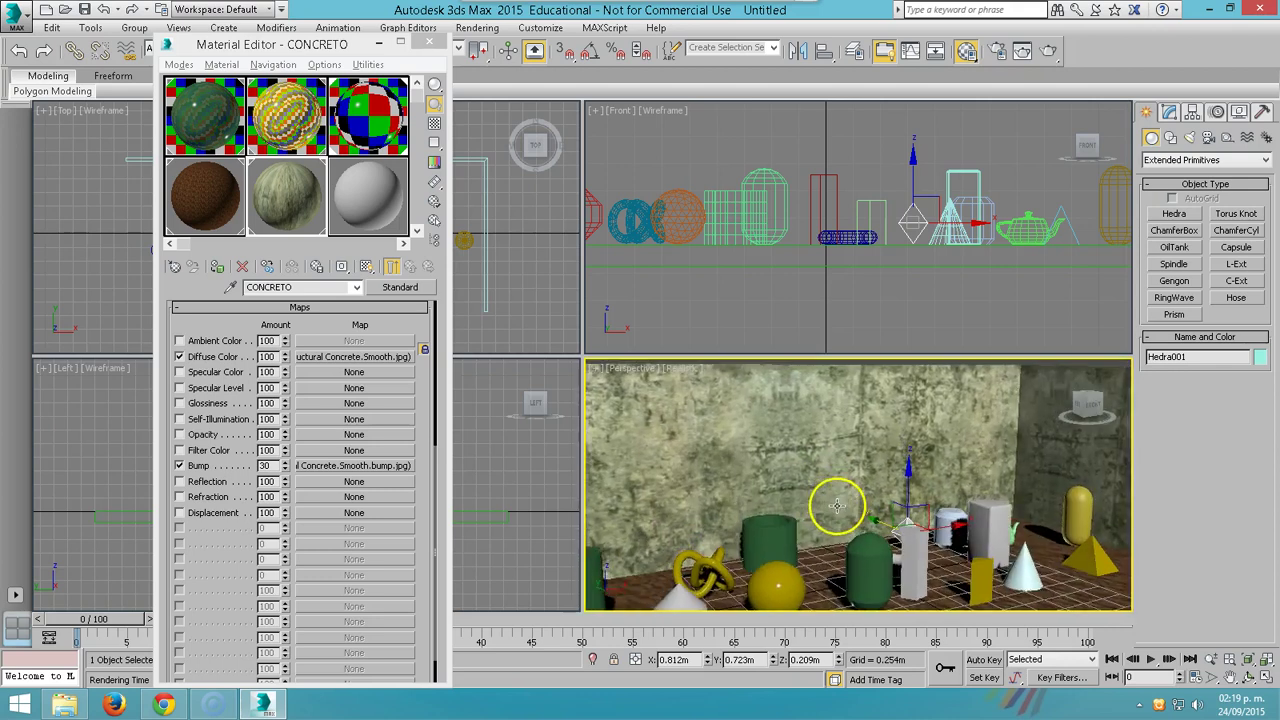
middle_click_drag(879, 505, 878, 463)
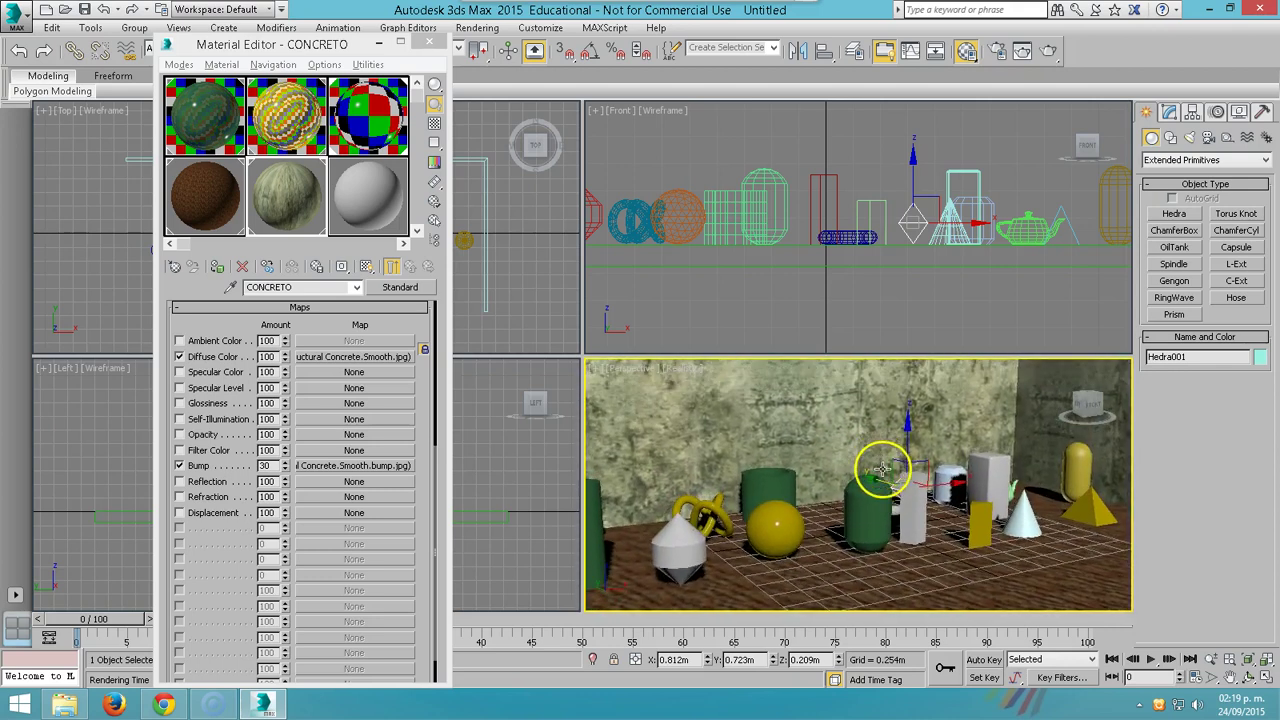
key("shift+q")
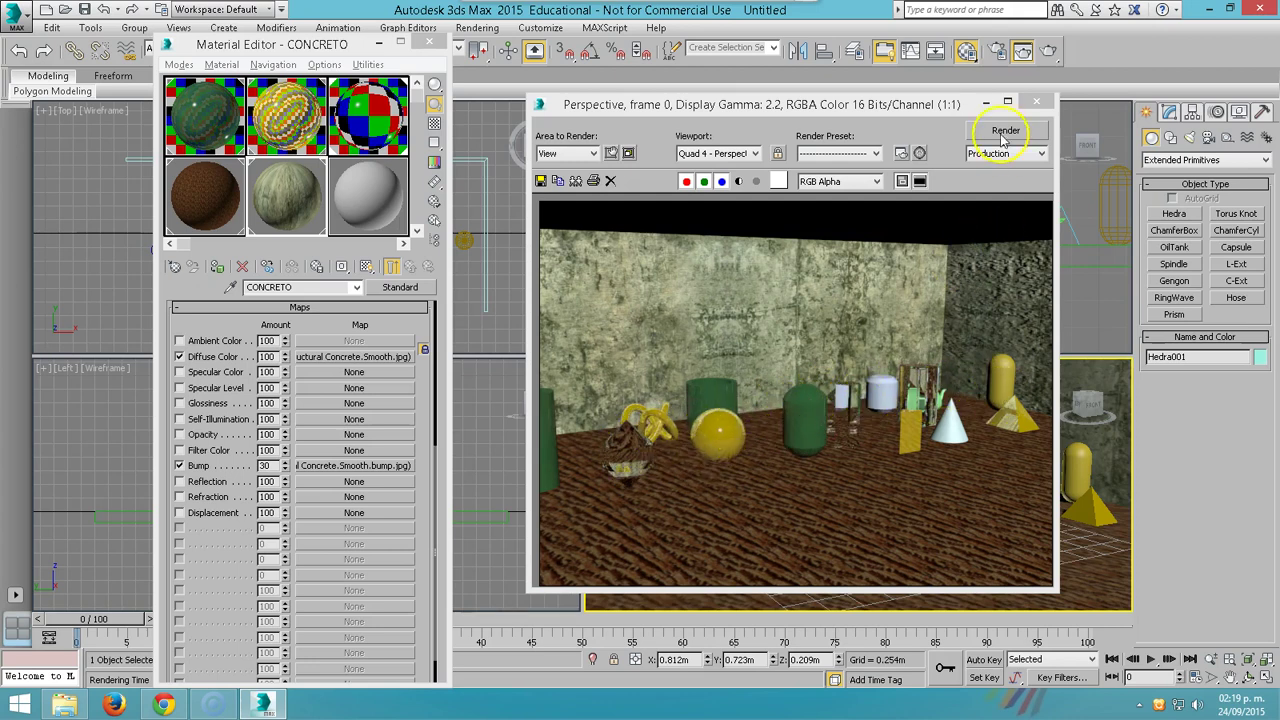
left_click(1038, 104)
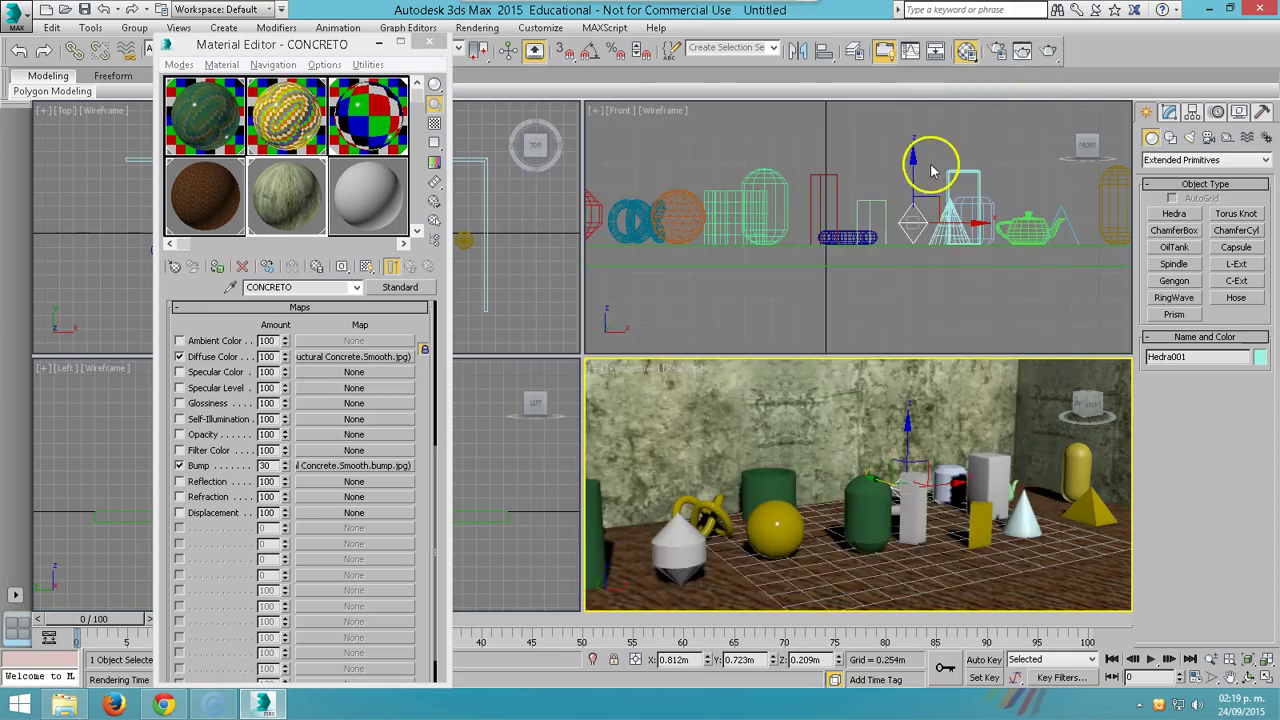
left_click(434, 45)
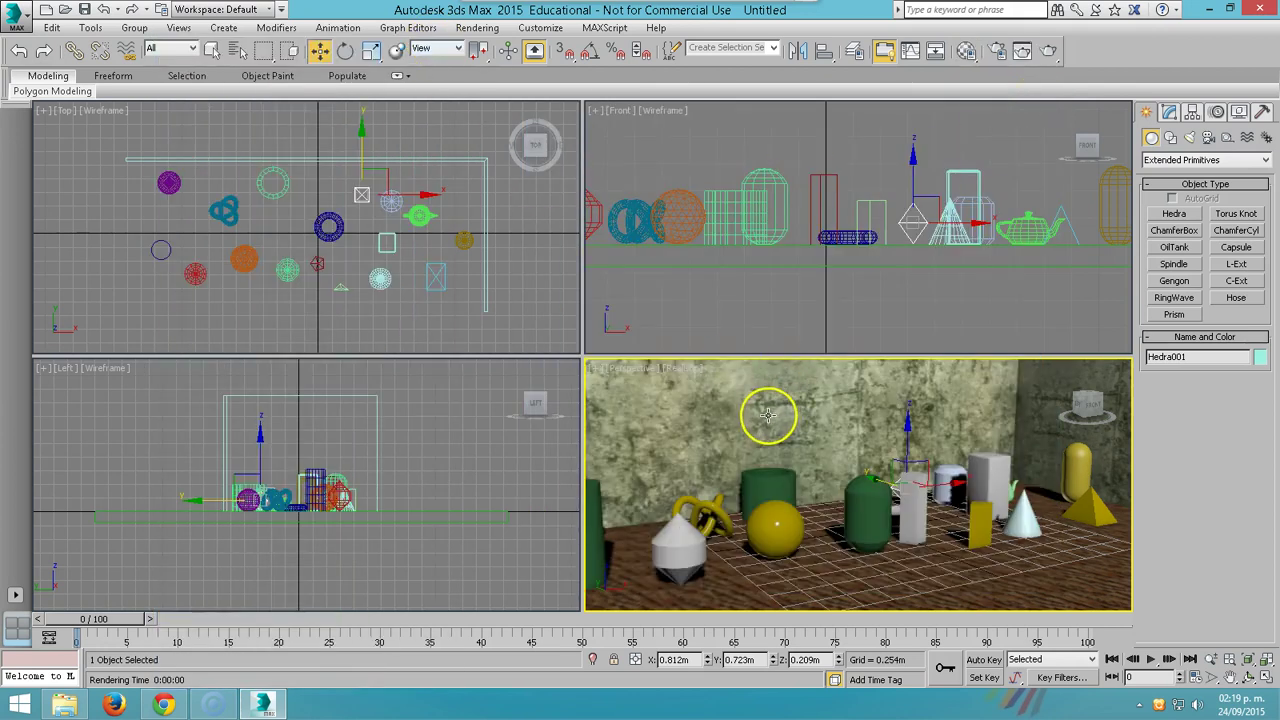
Maximize the Perspective view with Safe Frame on and shift the green cylinder right along X
key("alt+w")
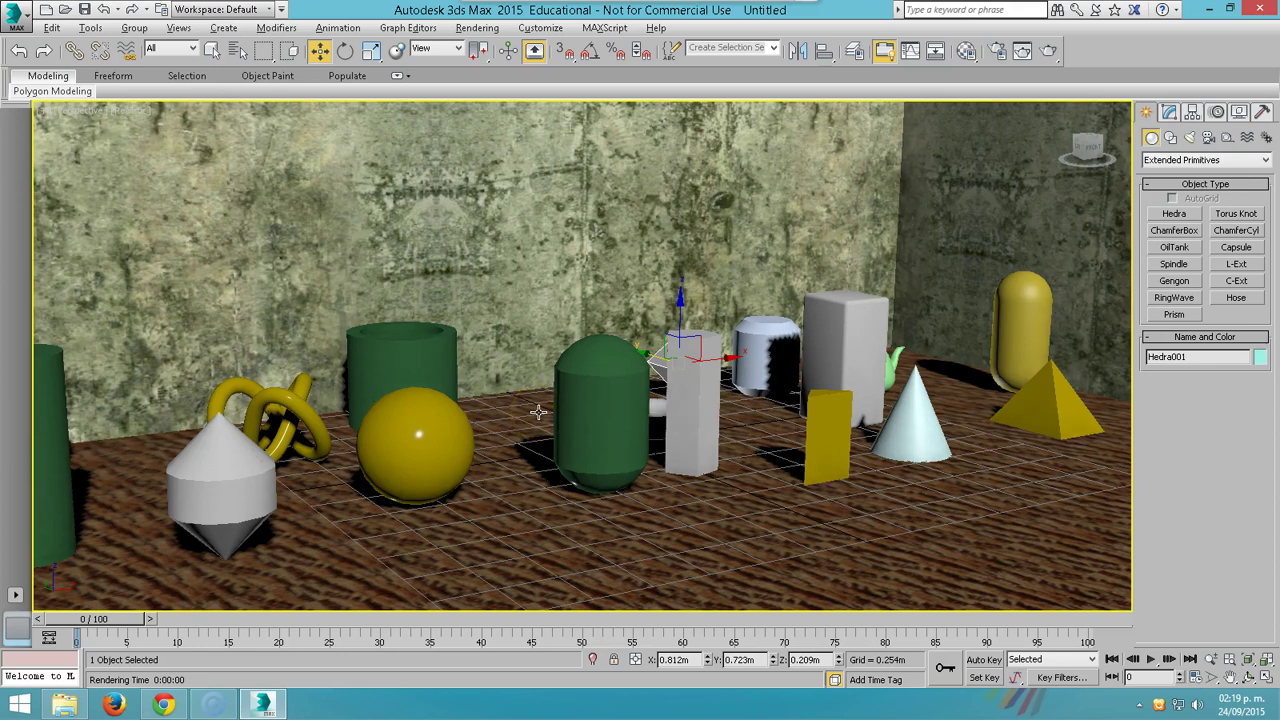
key("shift+f")
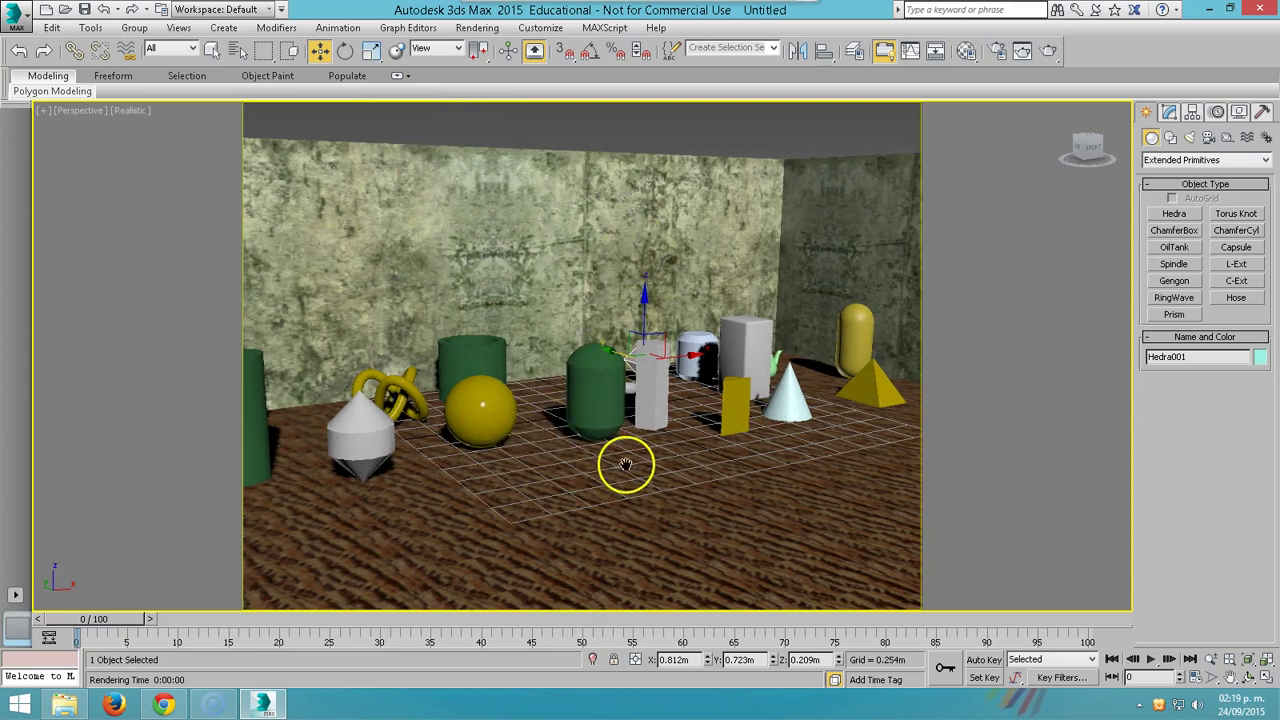
scroll(617, 462, "down", 1)
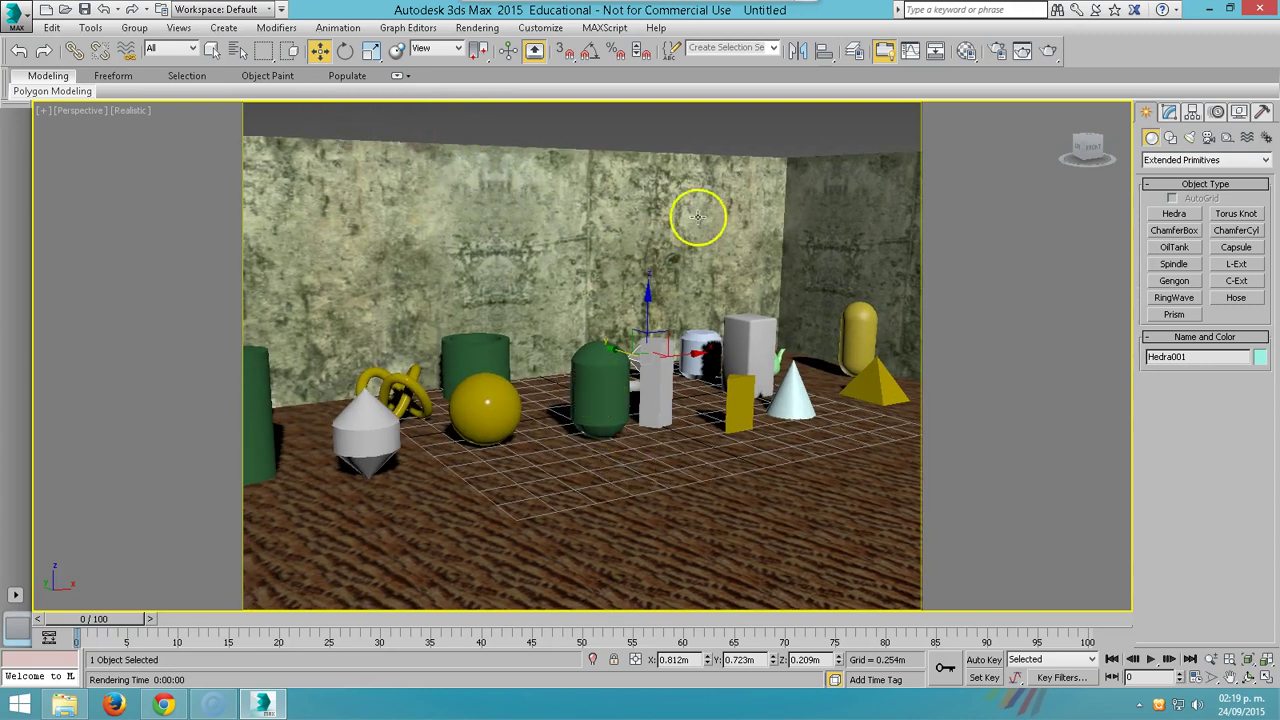
scroll(689, 151, "down", 2)
scroll(689, 150, "up", 2)
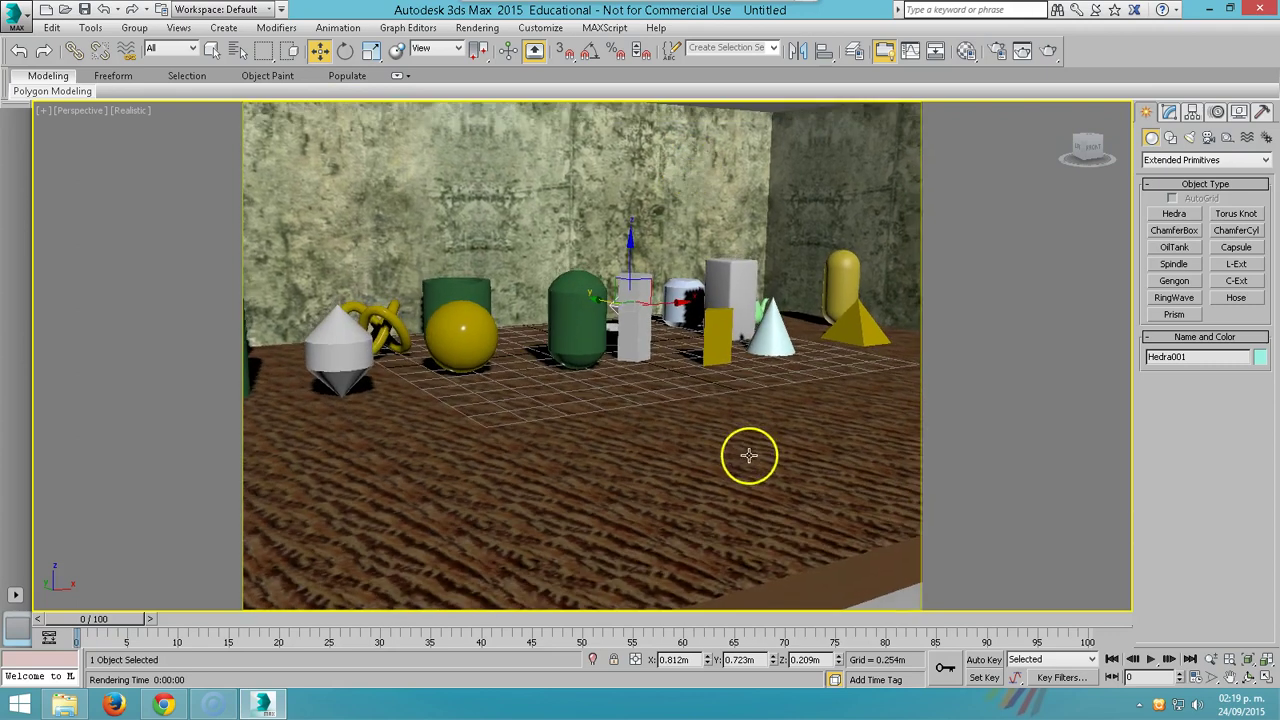
middle_click_drag(748, 454, 869, 529)
left_click(328, 390)
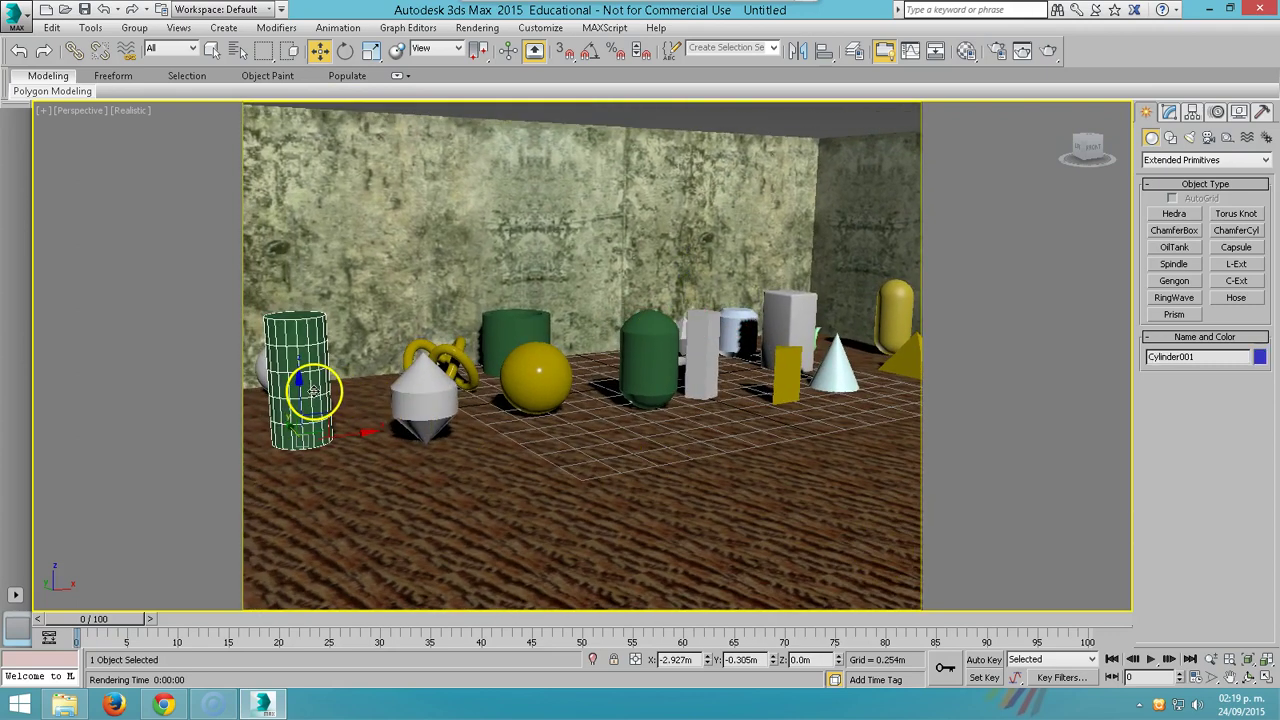
left_click_drag(340, 428, 392, 428)
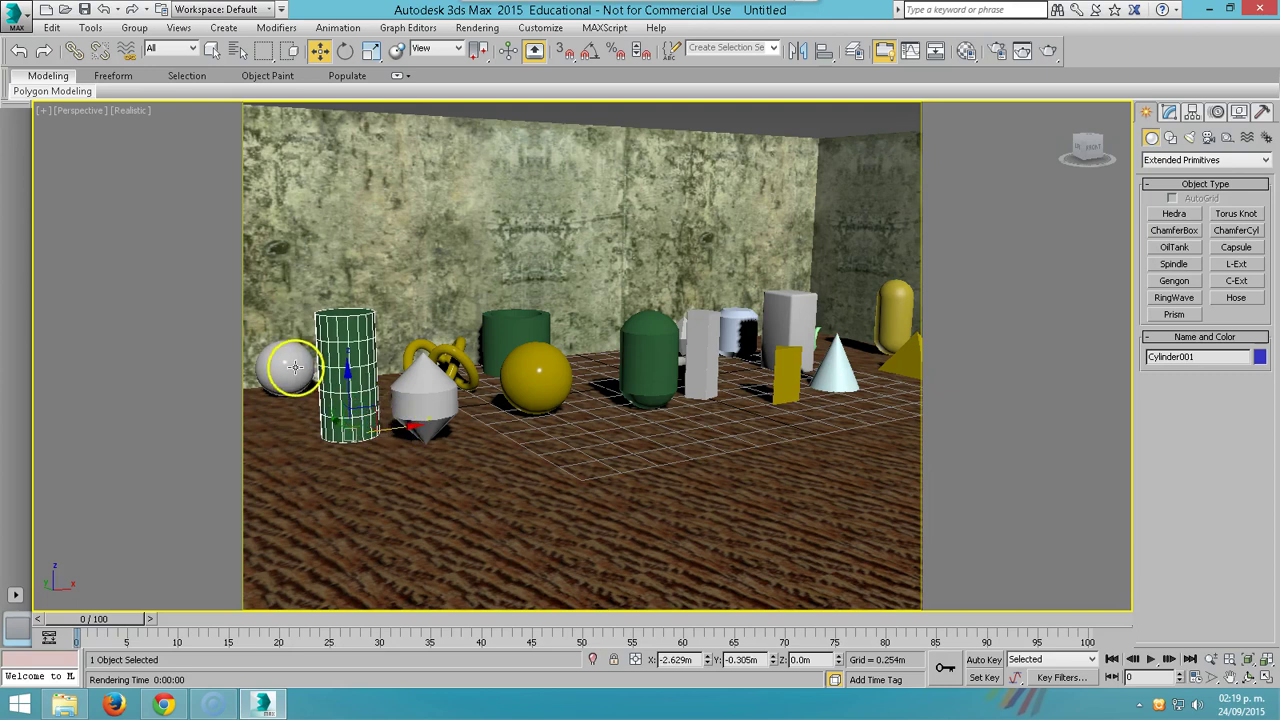
Orbit the camera lower around the scene and render the framed perspective view
scroll(625, 448, "up", 2)
scroll(625, 450, "down", 2)
scroll(627, 455, "up", 2)
scroll(627, 457, "up", 1)
mouse_move(554, 467)
middle_mouse_down("alt")
mouse_move(571, 460)
mouse_move(545, 445)
mouse_move(549, 537)
middle_mouse_up("alt")
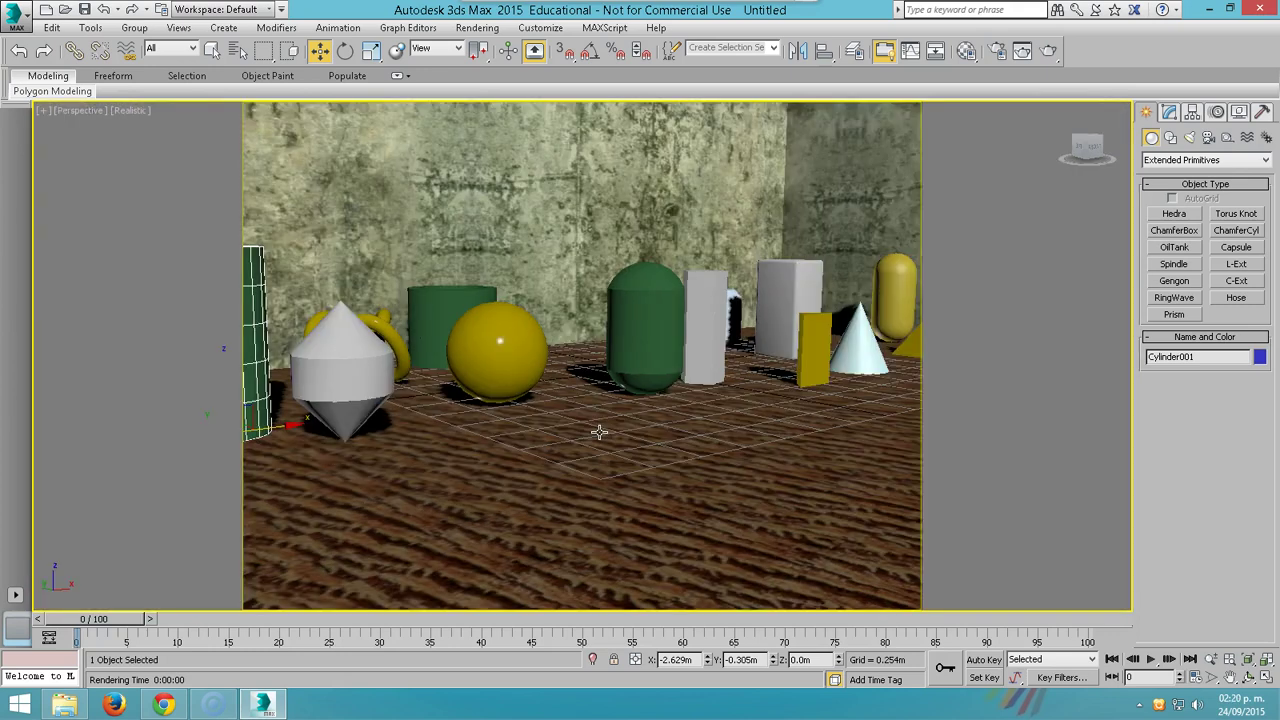
key("shift+q")
left_click_drag(737, 108, 881, 171)
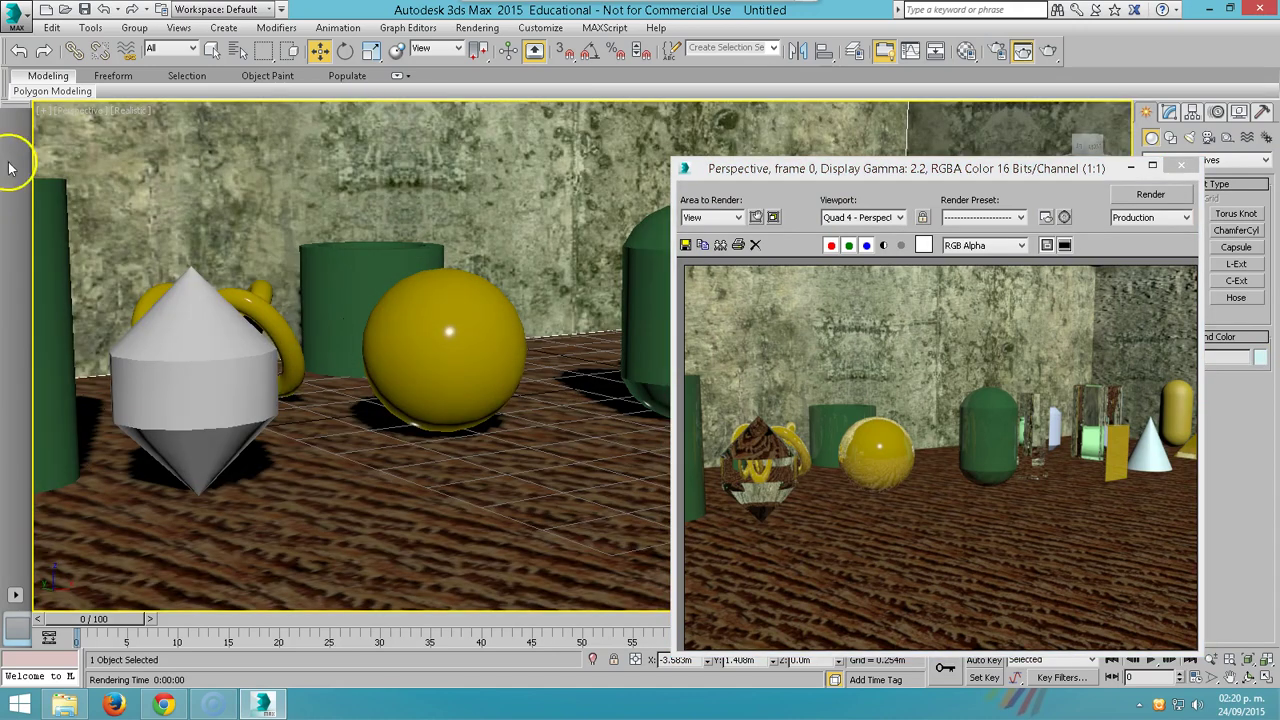
Close the render, turn Safe Frame off, and zoom and pan close onto the central objects
left_click(1181, 166)
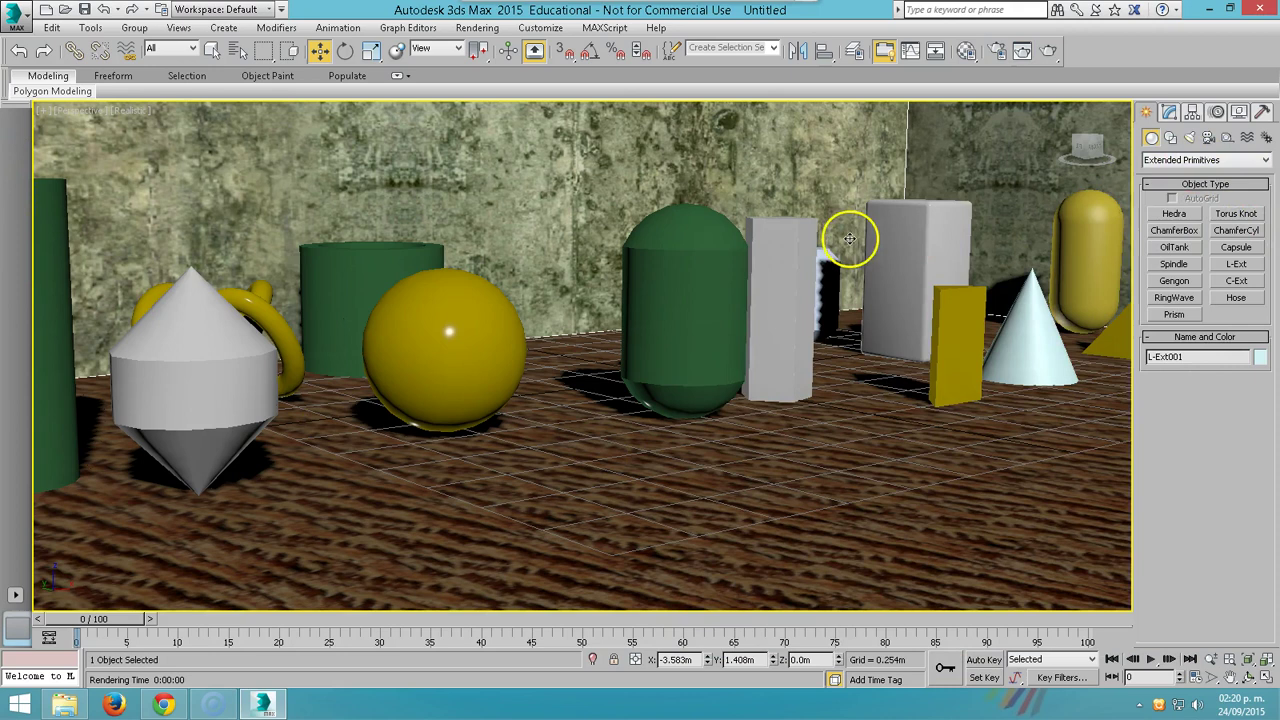
scroll(818, 320, "down", 5)
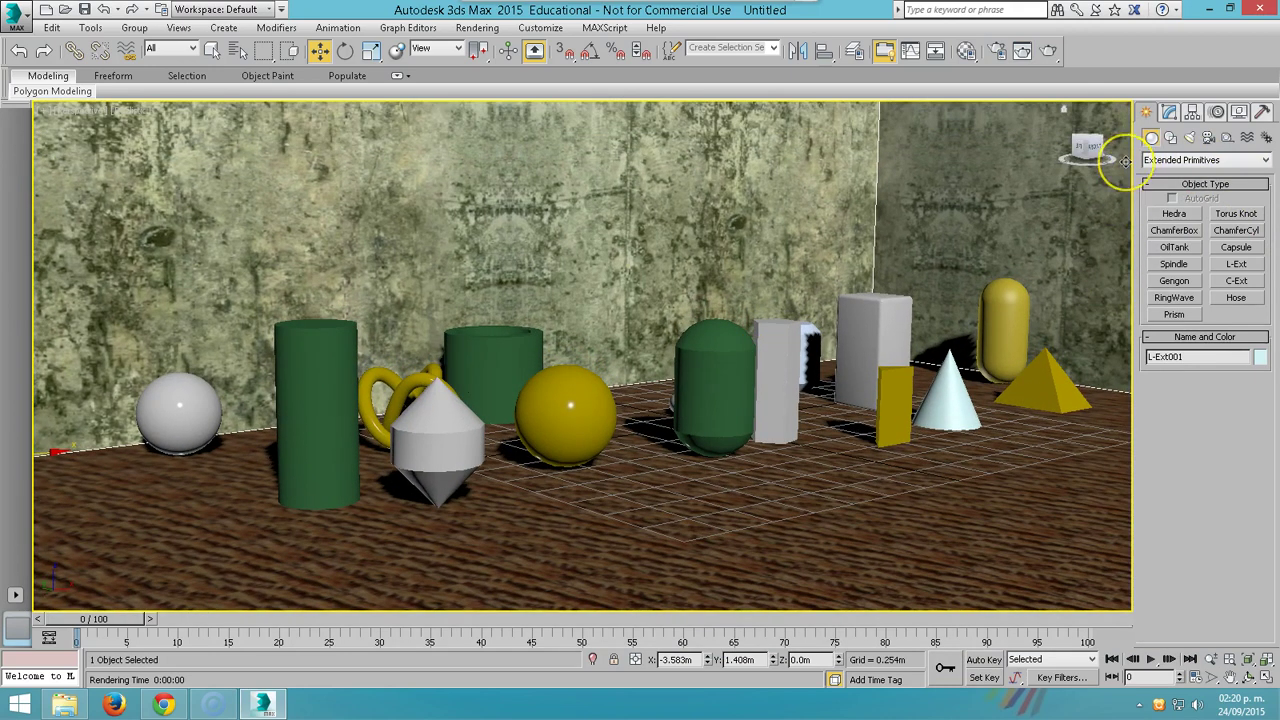
key("shift+f")
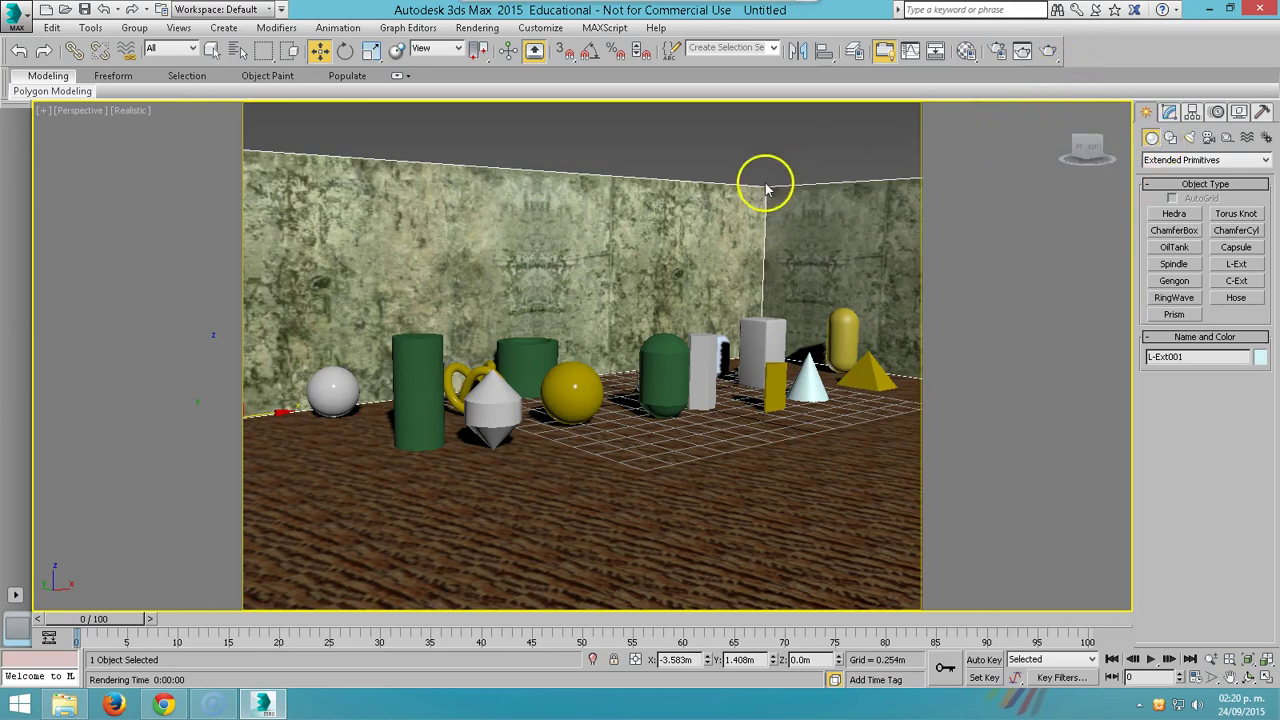
scroll(766, 186, "up", 3)
scroll(729, 220, "up", 2)
scroll(723, 206, "up", 2)
middle_click_drag(733, 166, 763, 143)
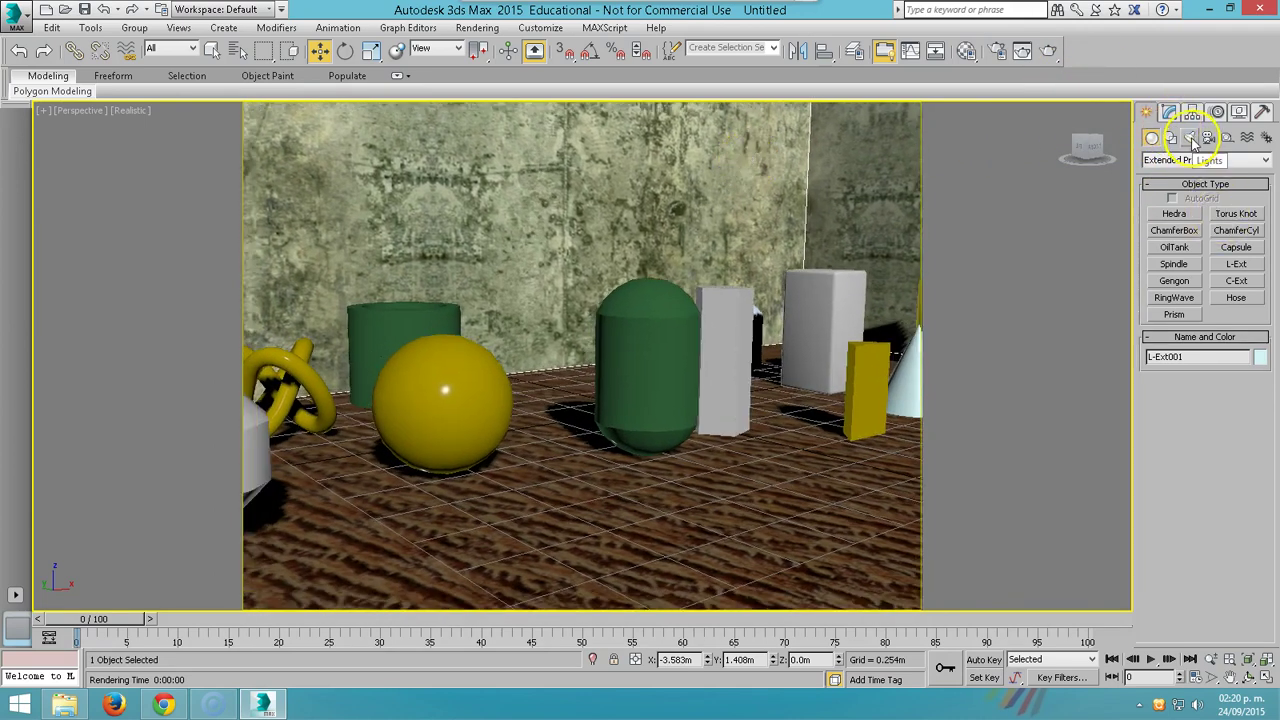
Create a Standard Skylight (Sky001) on the floor of the scene
left_click(1190, 140)
left_click(1175, 160)
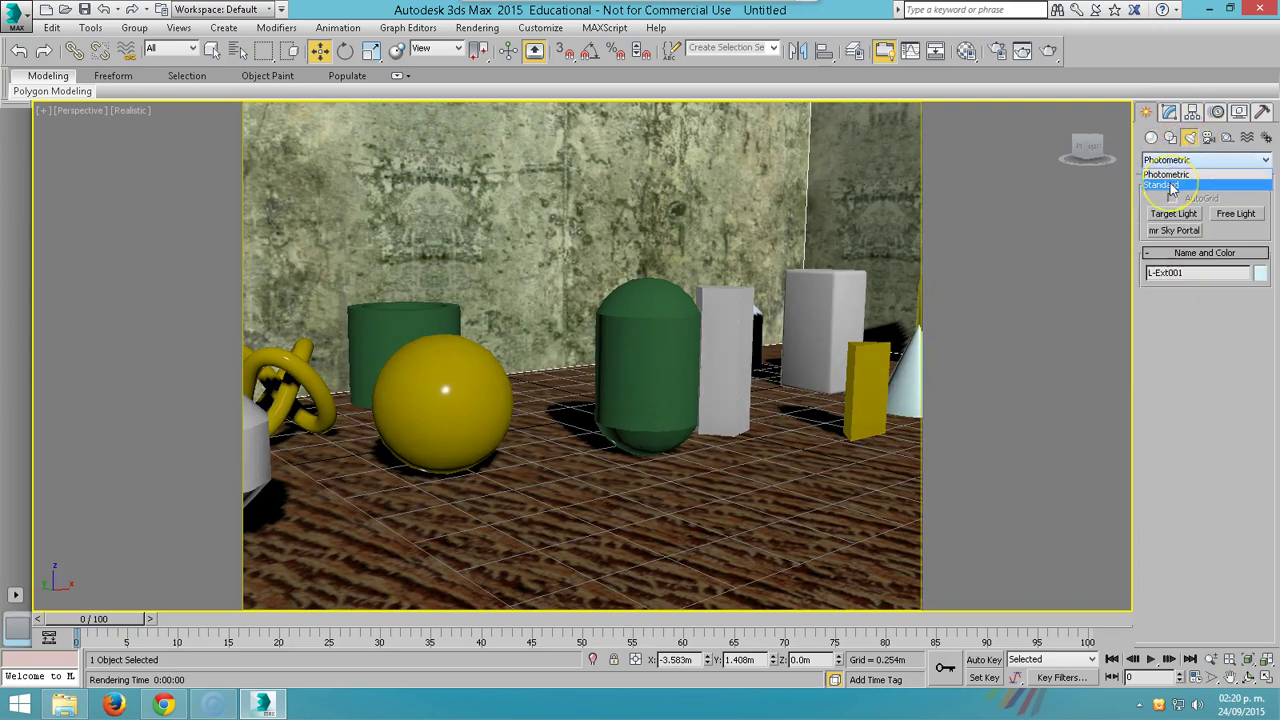
left_click(1173, 186)
left_click(1246, 254)
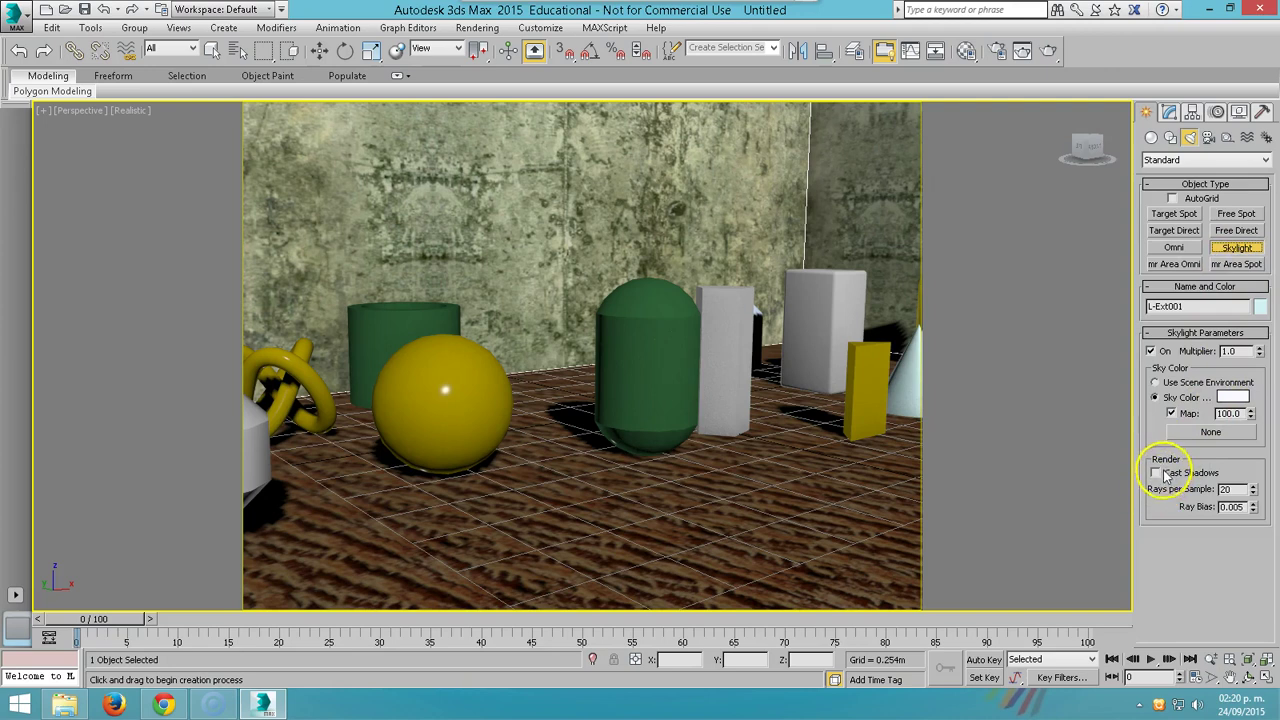
left_click(655, 505)
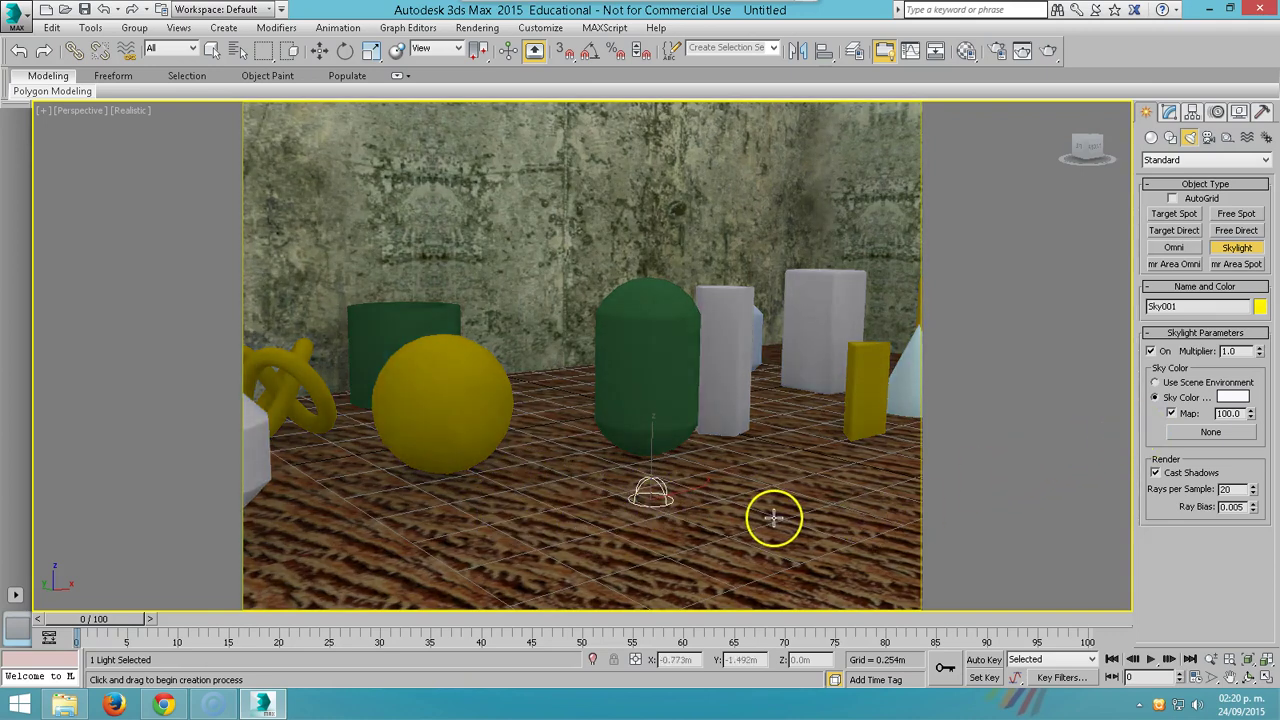
Move the skylight left along the floor in front of the green capsule
key("w")
mouse_move(686, 490)
left_mouse_down()
mouse_move(632, 520)
mouse_move(610, 497)
left_mouse_up()
left_click(632, 520)
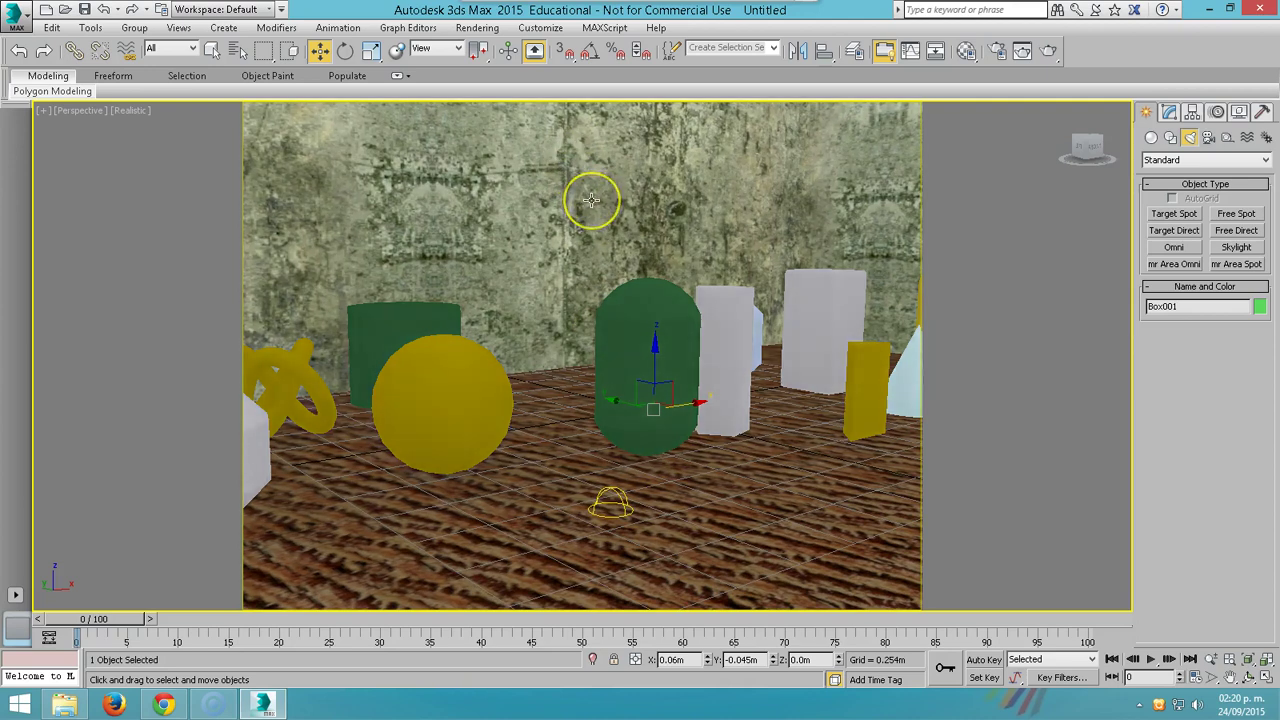
Start a Shift+Q skylight test render, cancel it, and bring up the Rendering menu
scroll(591, 197, "down", 3)
scroll(591, 200, "up", 5)
scroll(594, 201, "down", 3)
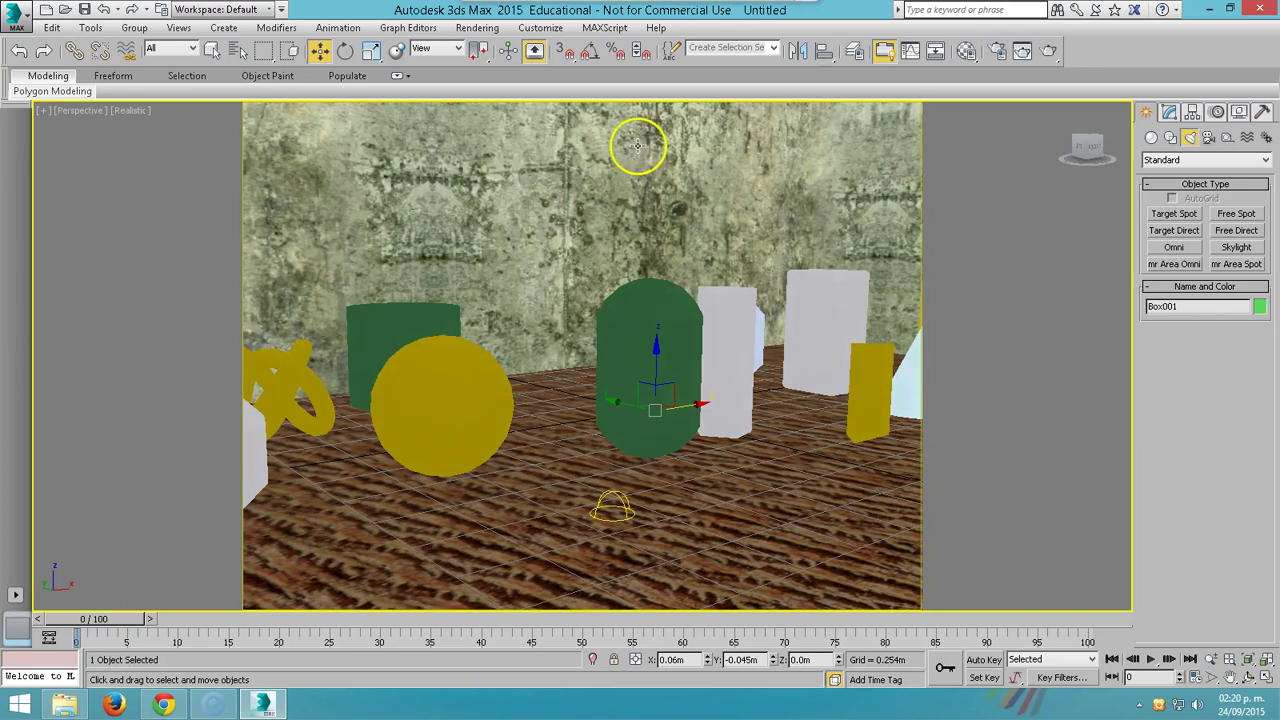
key("shift+q")
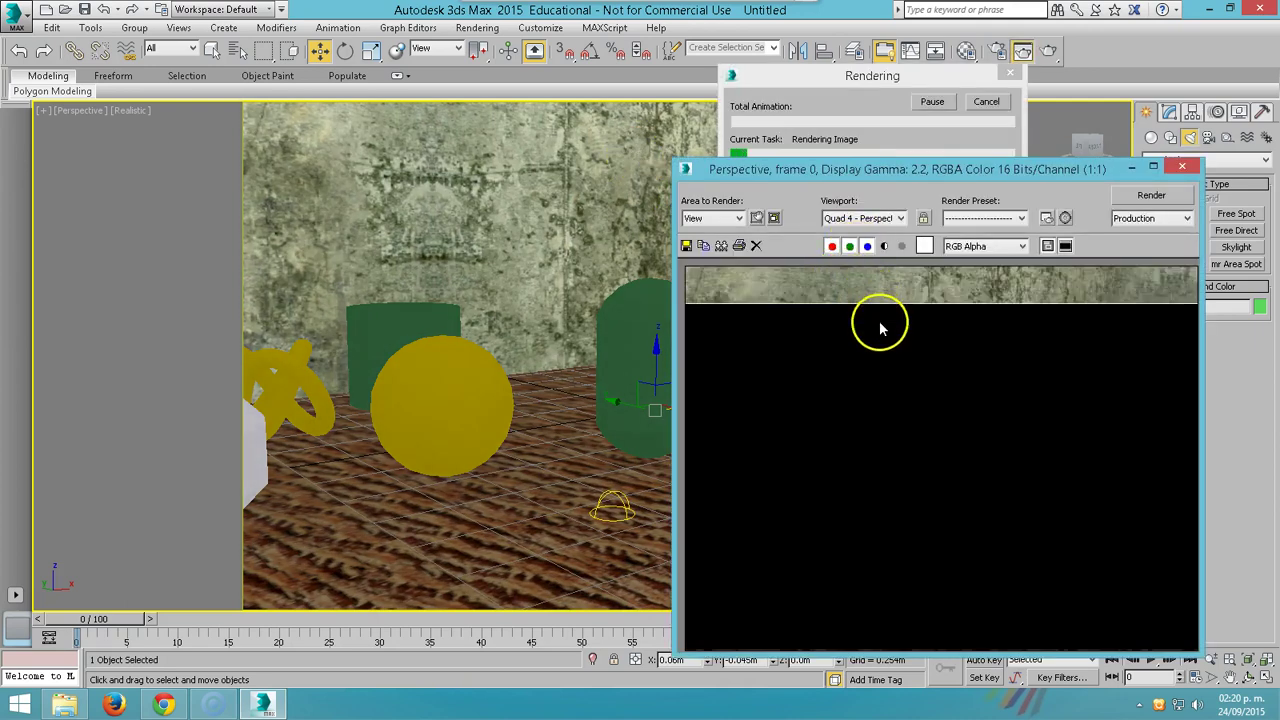
left_click(1182, 167)
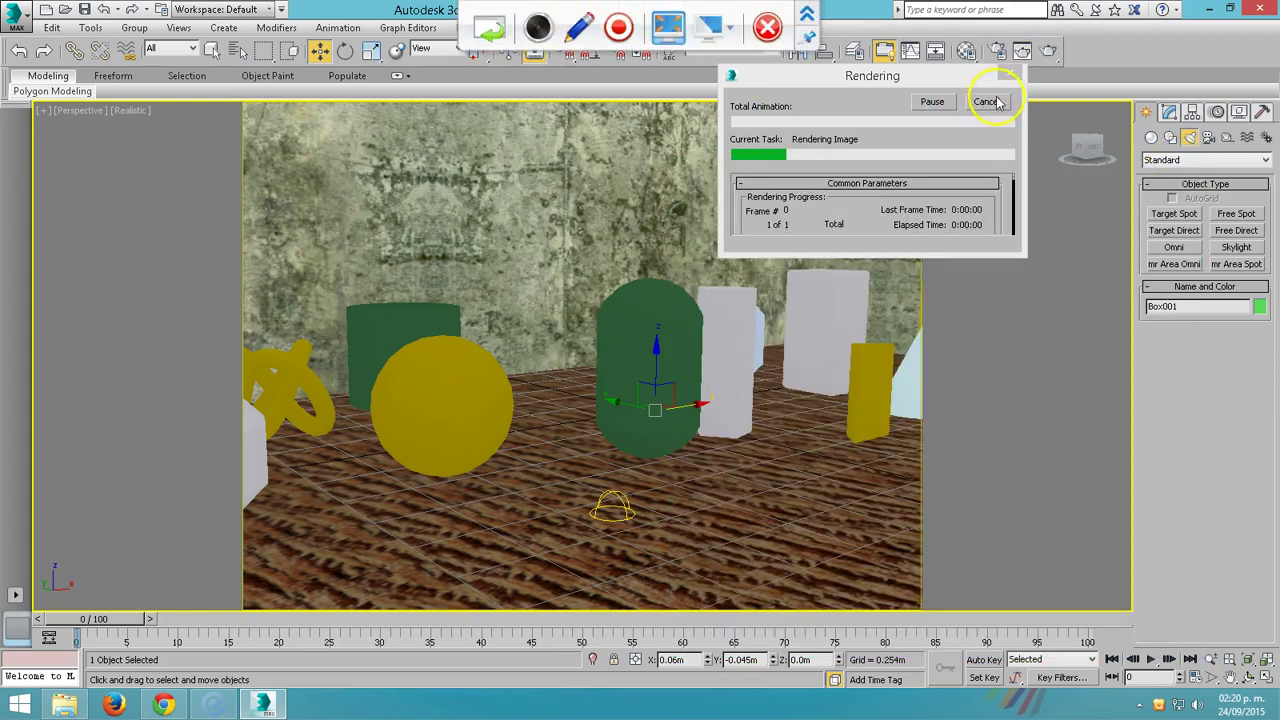
left_click(990, 102)
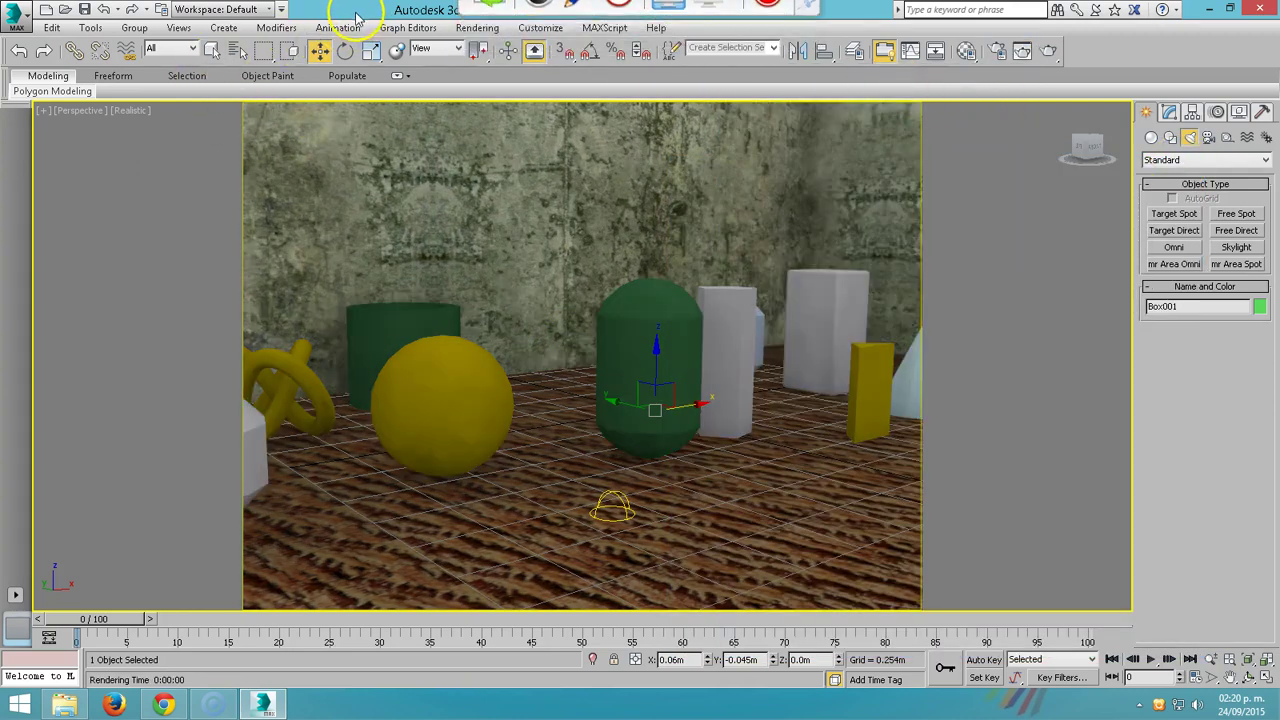
left_click(477, 27)
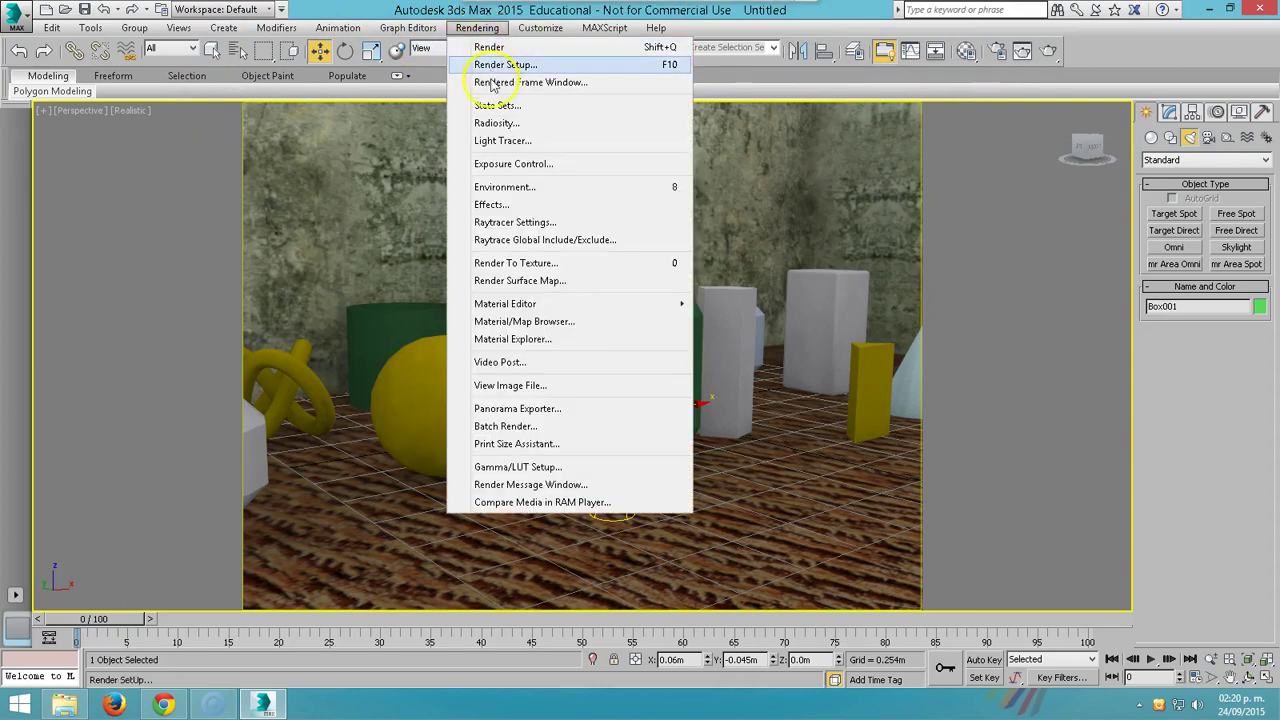
Enable Light Tracer advanced lighting and render the perspective view from Render Setup
left_click(521, 150)
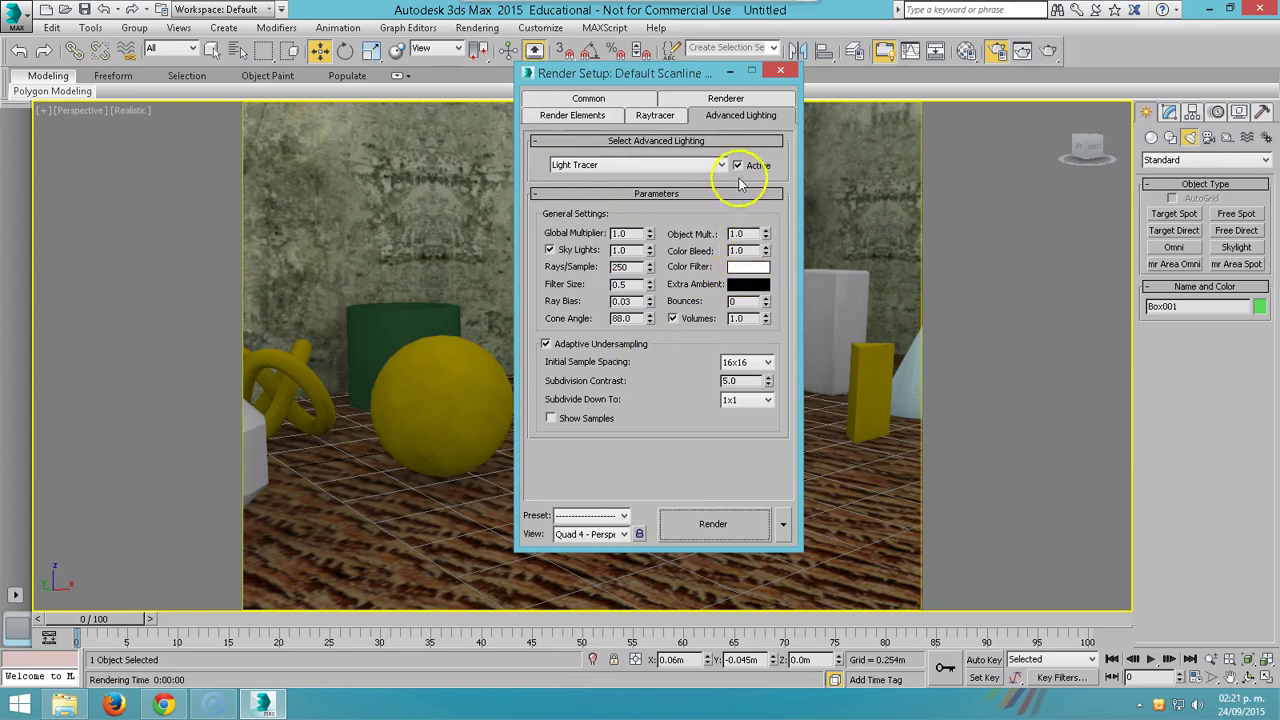
left_click(716, 525)
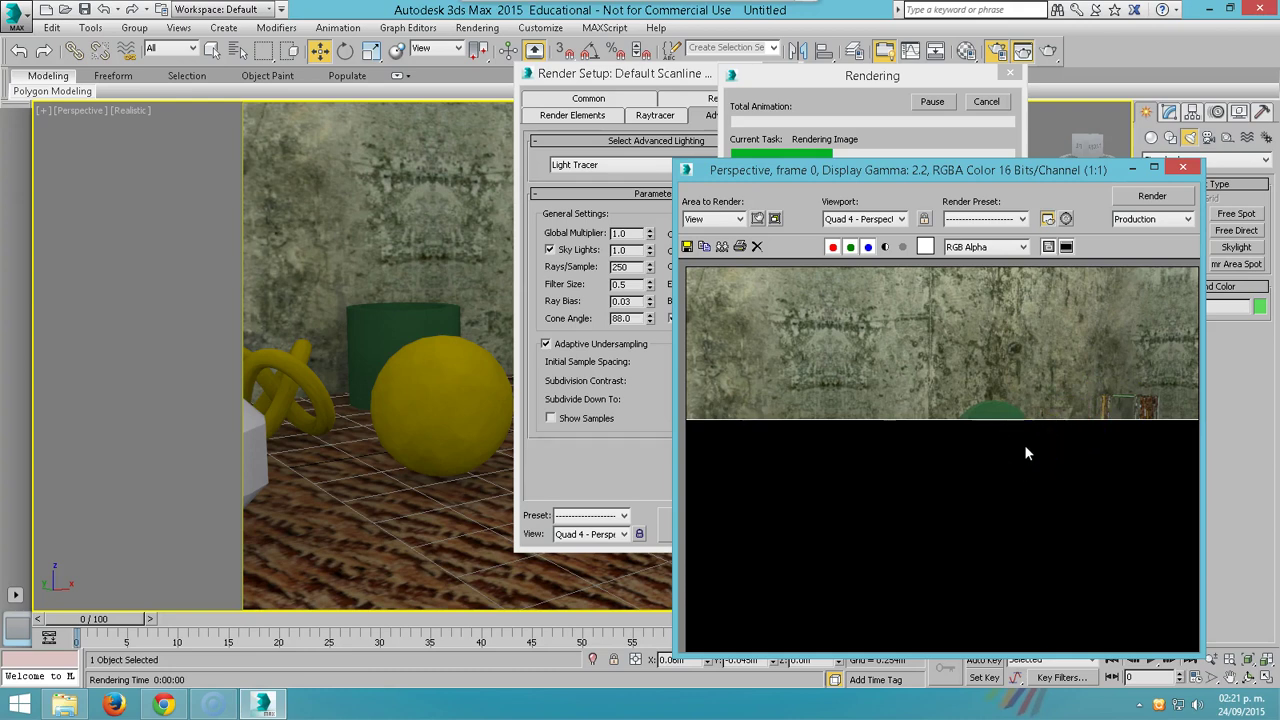
left_click(1016, 335)
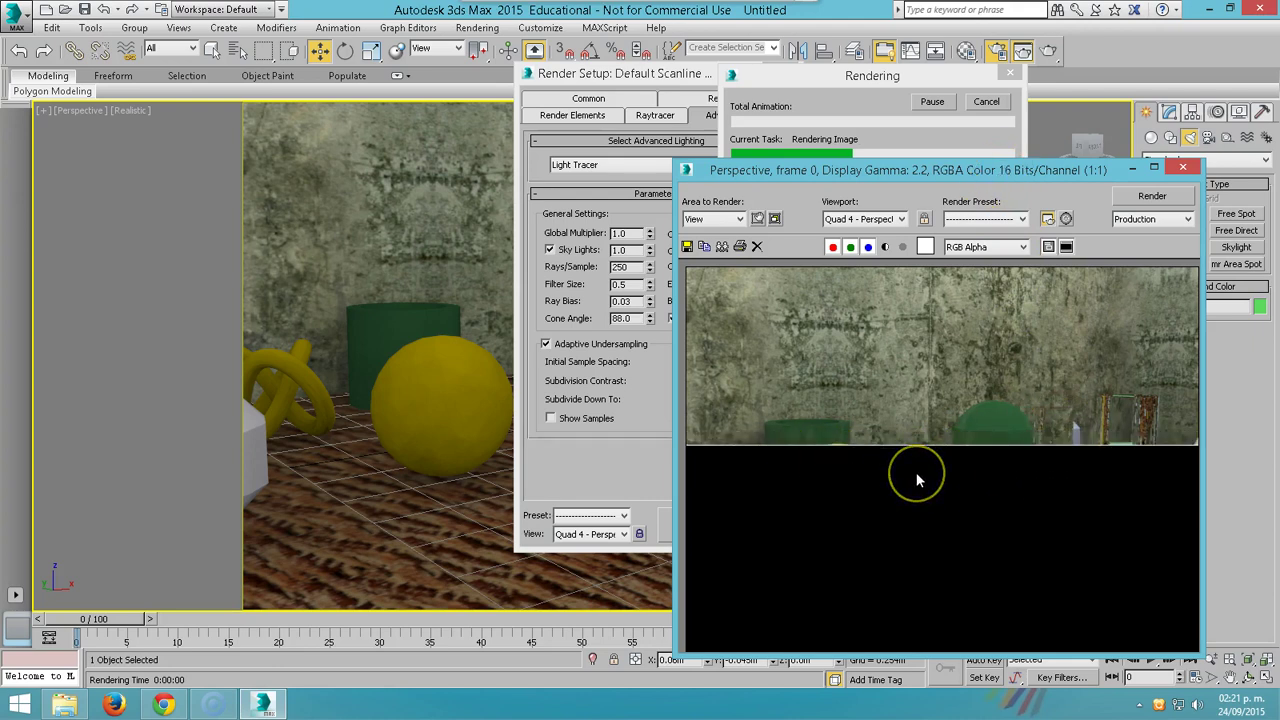
left_click(968, 484)
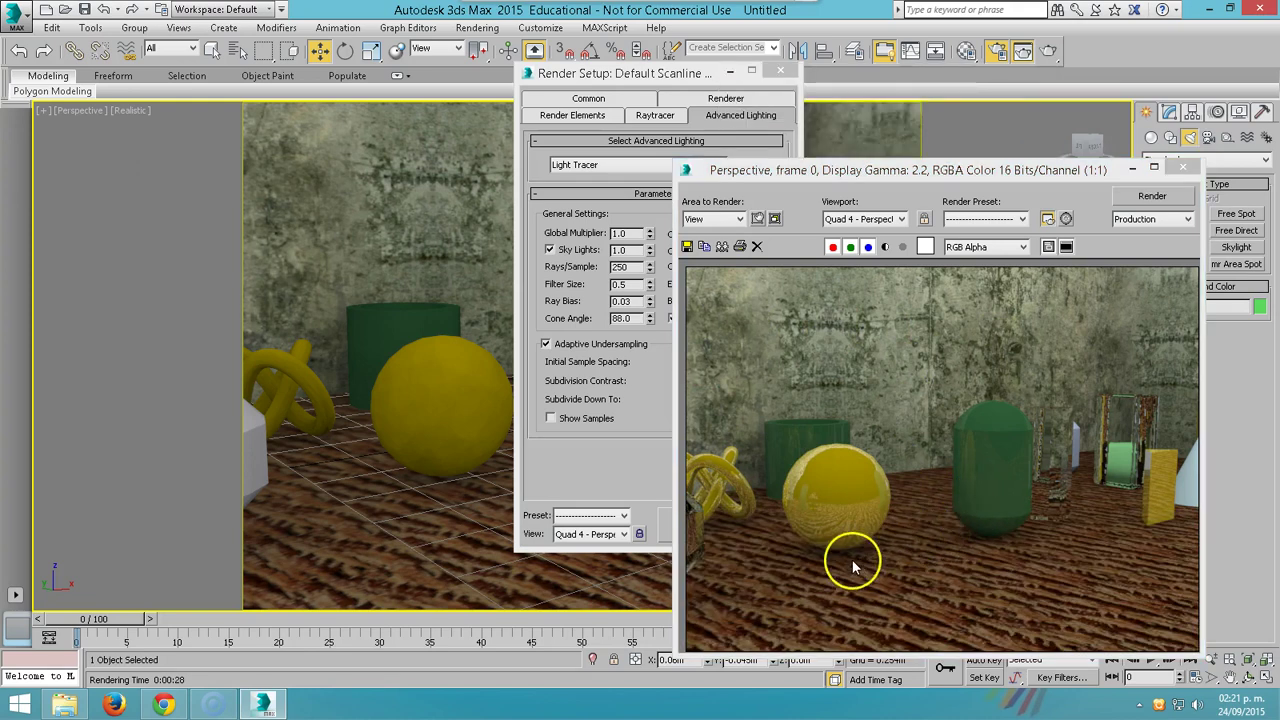
Zoom and pan the Light Tracer render to inspect the floor, then close both windows
scroll(775, 540, "up", 3)
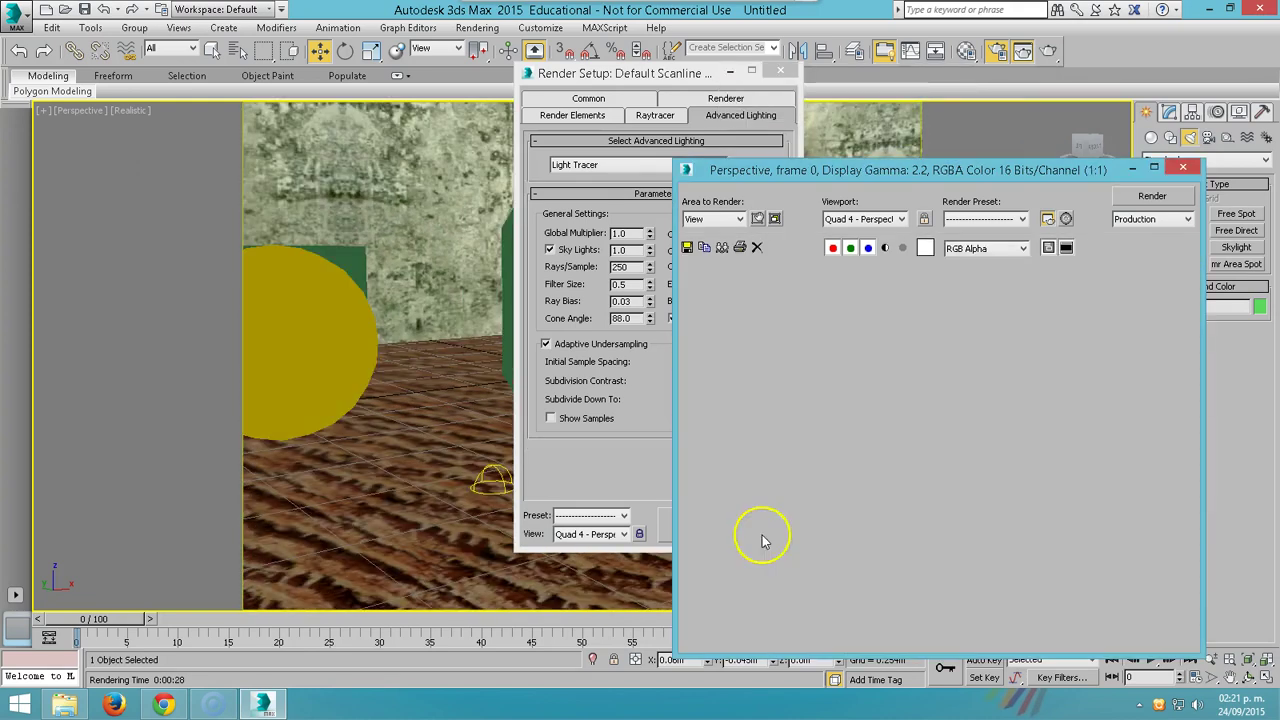
mouse_move(834, 494)
middle_mouse_down()
mouse_move(886, 503)
mouse_move(909, 469)
mouse_move(748, 453)
middle_mouse_up()
scroll(748, 453, "down", 3)
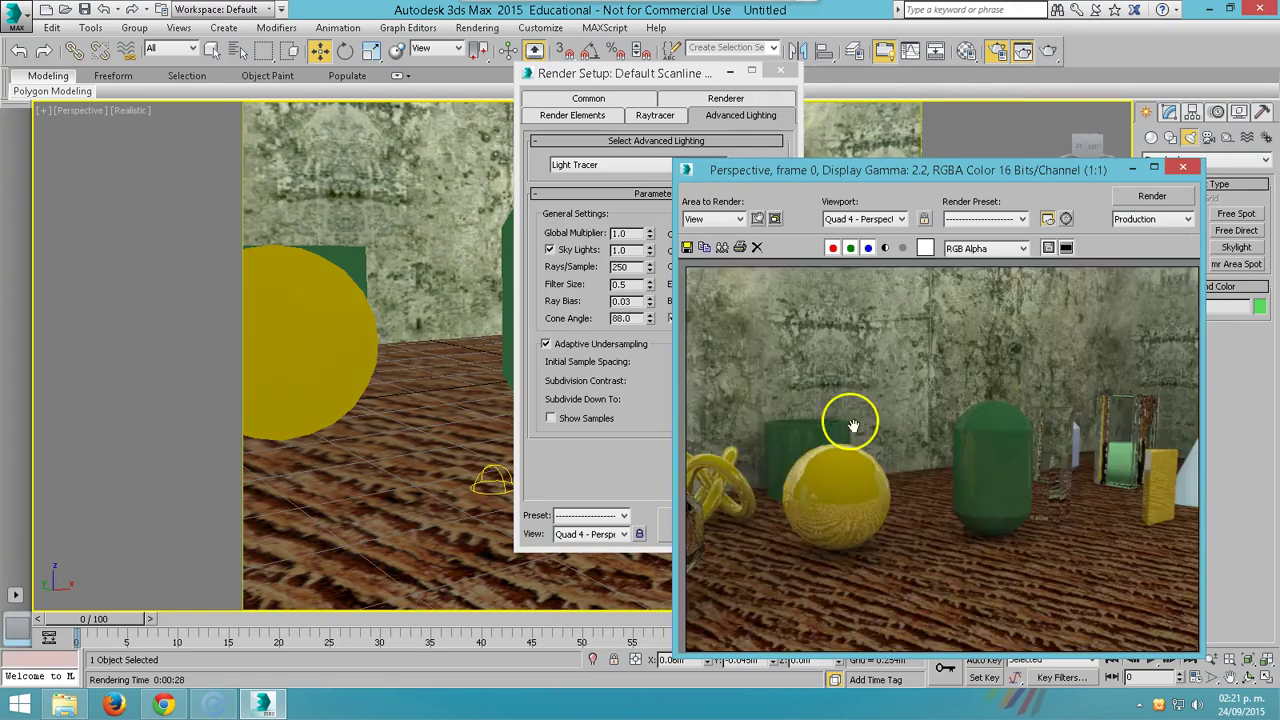
scroll(808, 543, "up", 2)
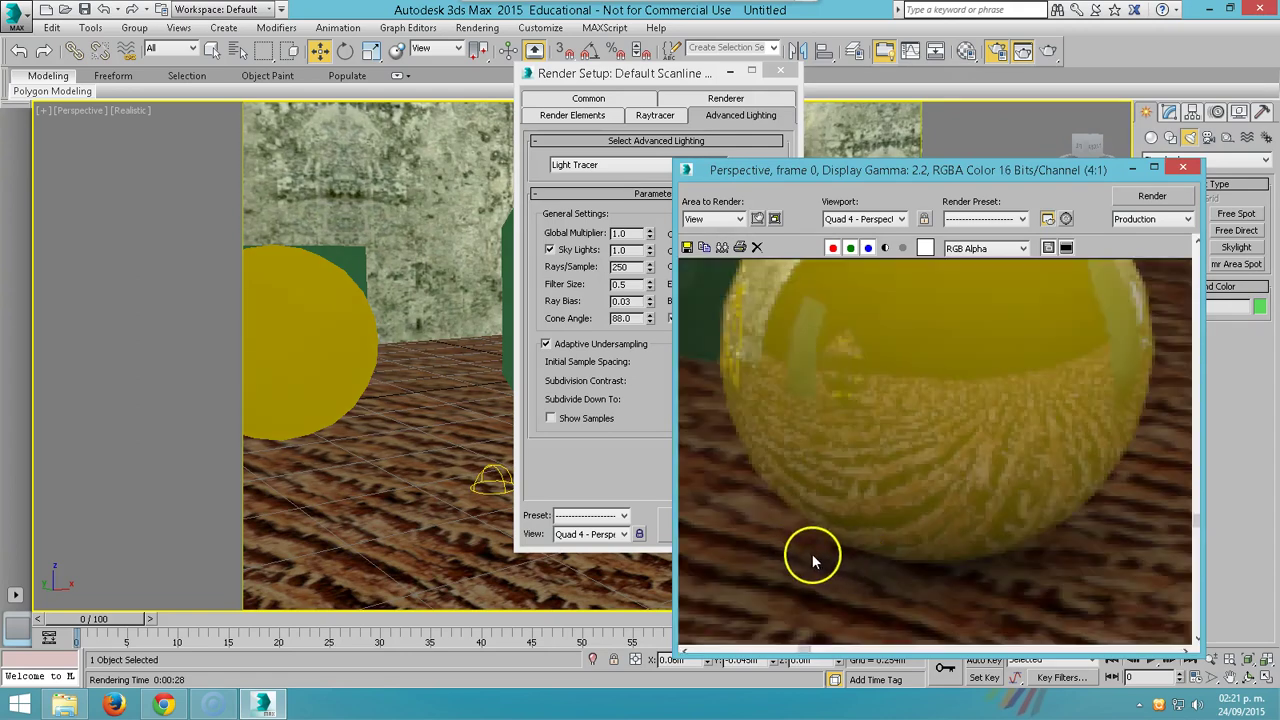
scroll(986, 500, "down", 2)
scroll(1085, 525, "down", 1)
scroll(1091, 527, "up", 1)
scroll(1091, 527, "down", 1)
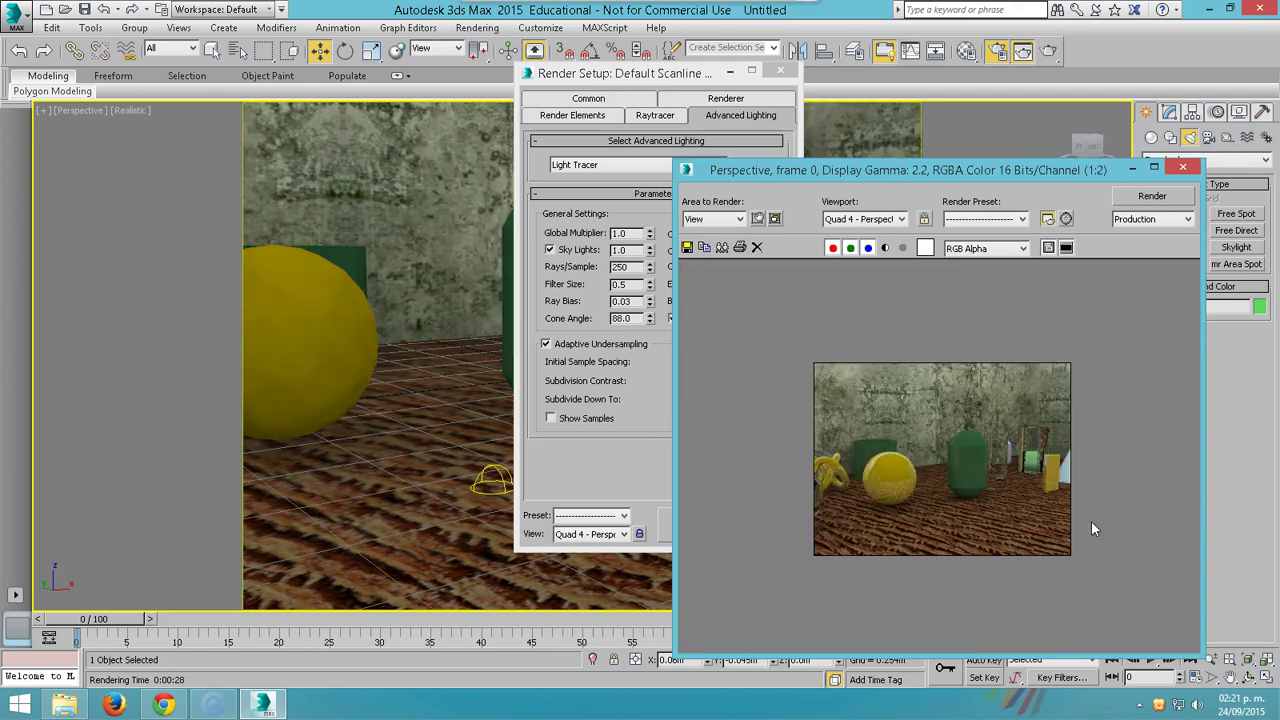
scroll(1091, 521, "up", 1)
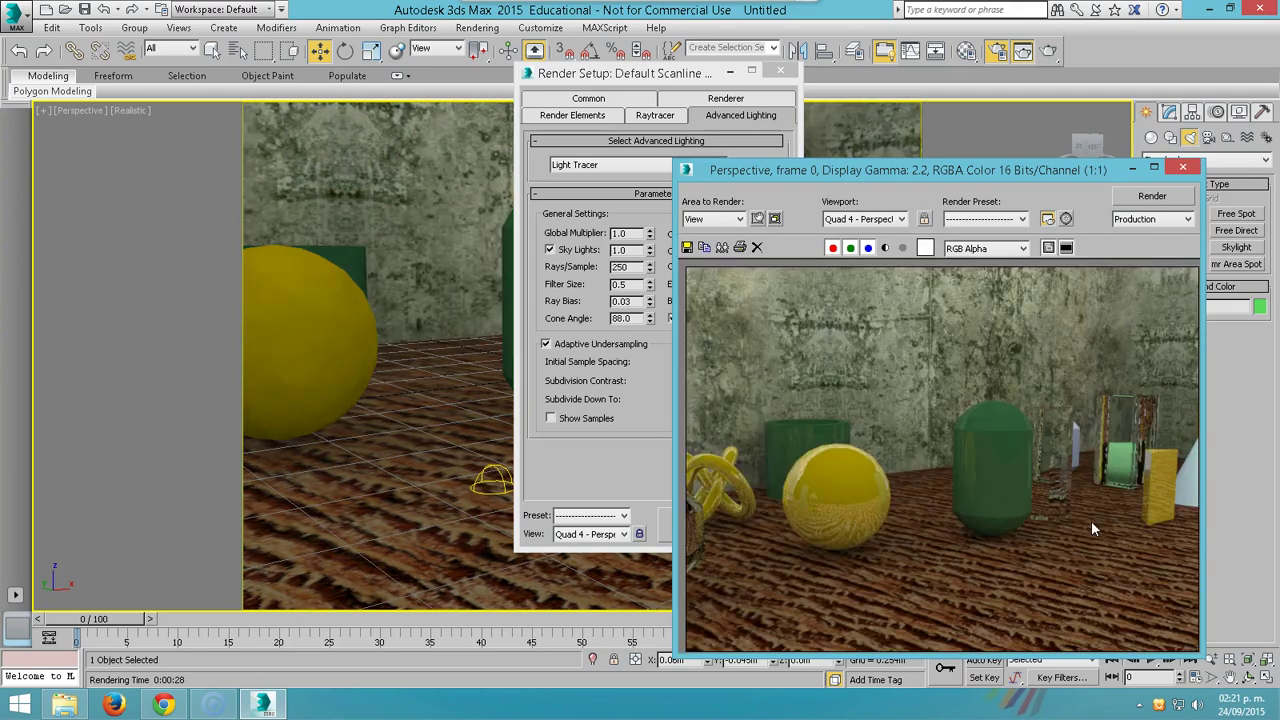
left_click(1184, 170)
left_click(784, 72)
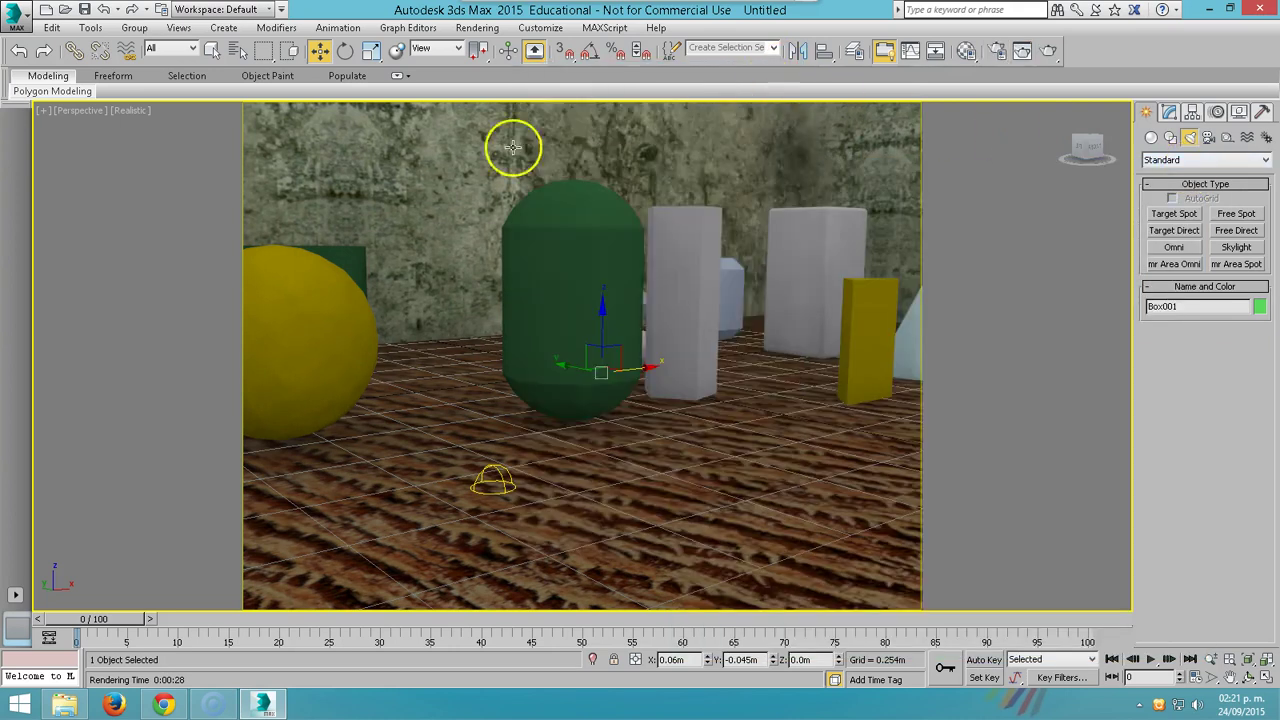
Select the yellow sphere and render the perspective view again
left_click(183, 364)
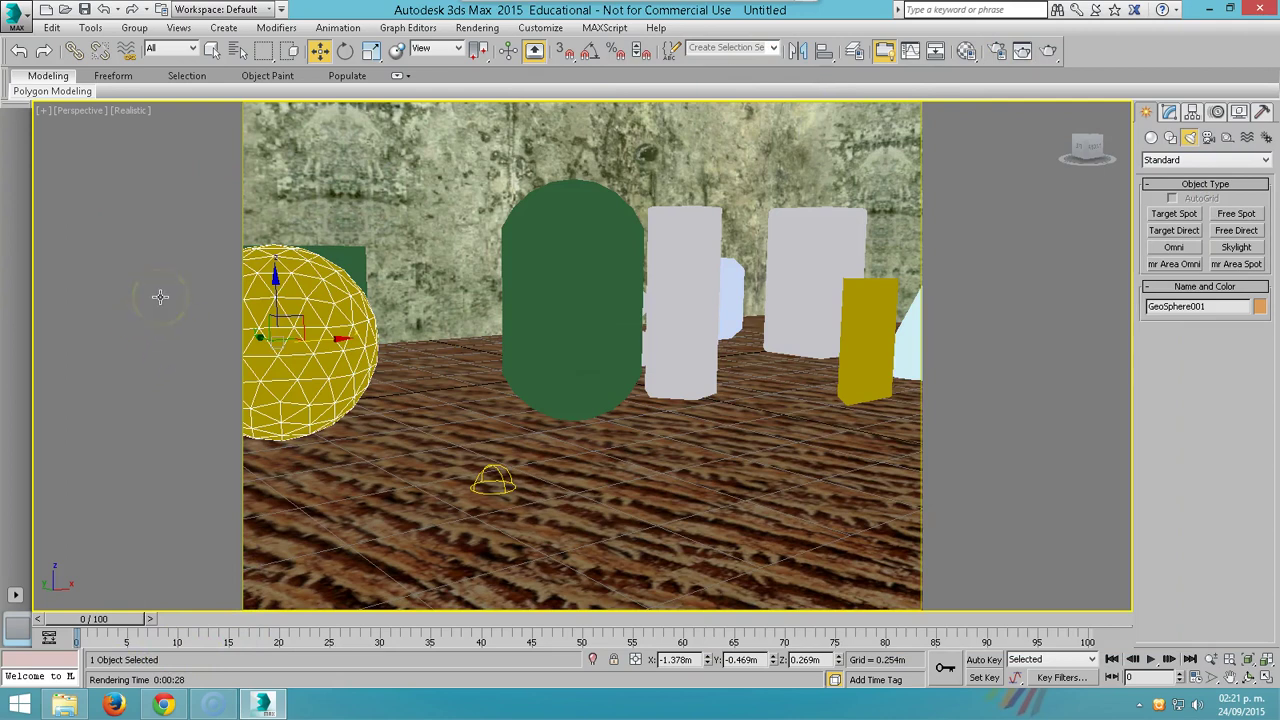
key("shift+q")
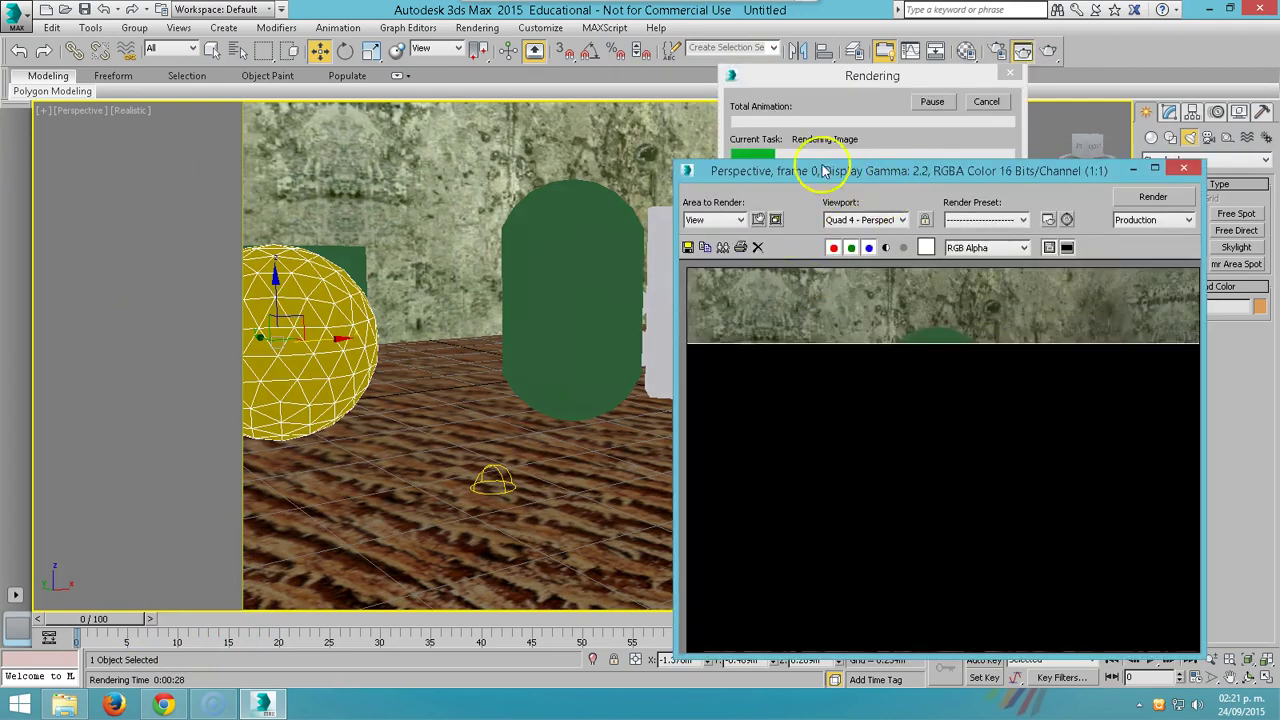
left_click_drag(822, 170, 532, 94)
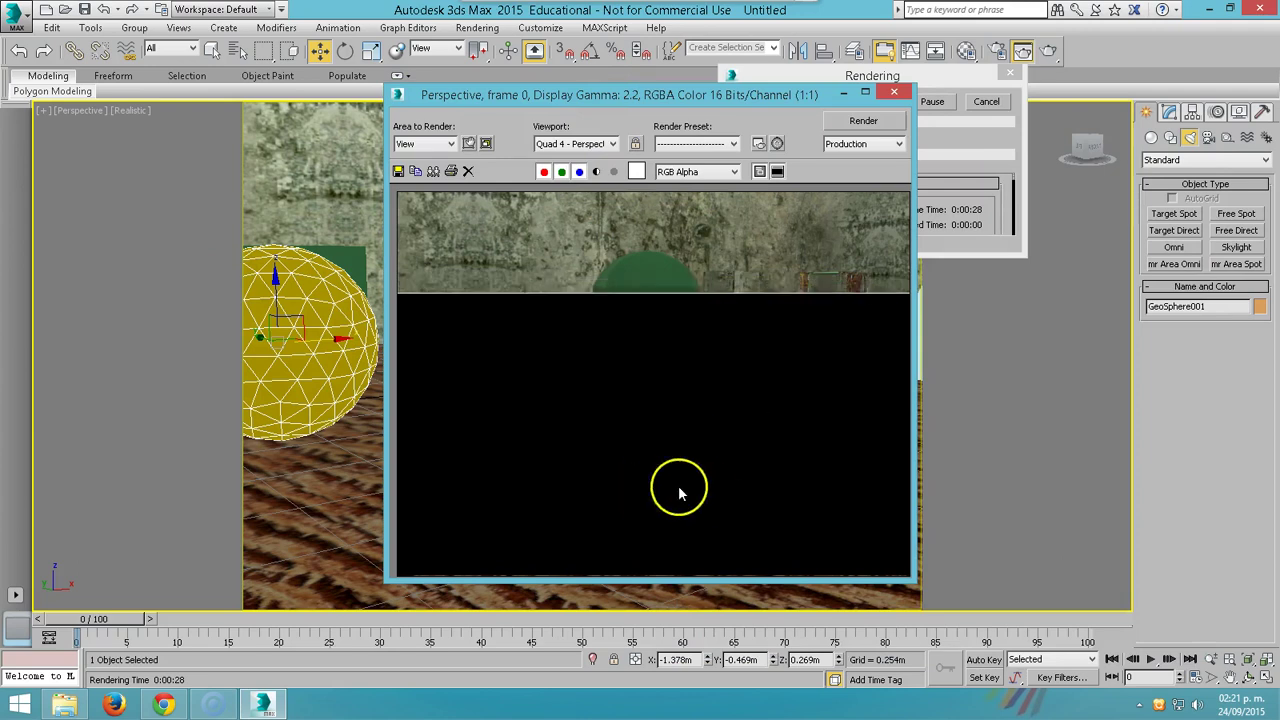
Save the render to the desktop as PRIMITIVAS, a JPEG at quality 100
left_click(398, 172)
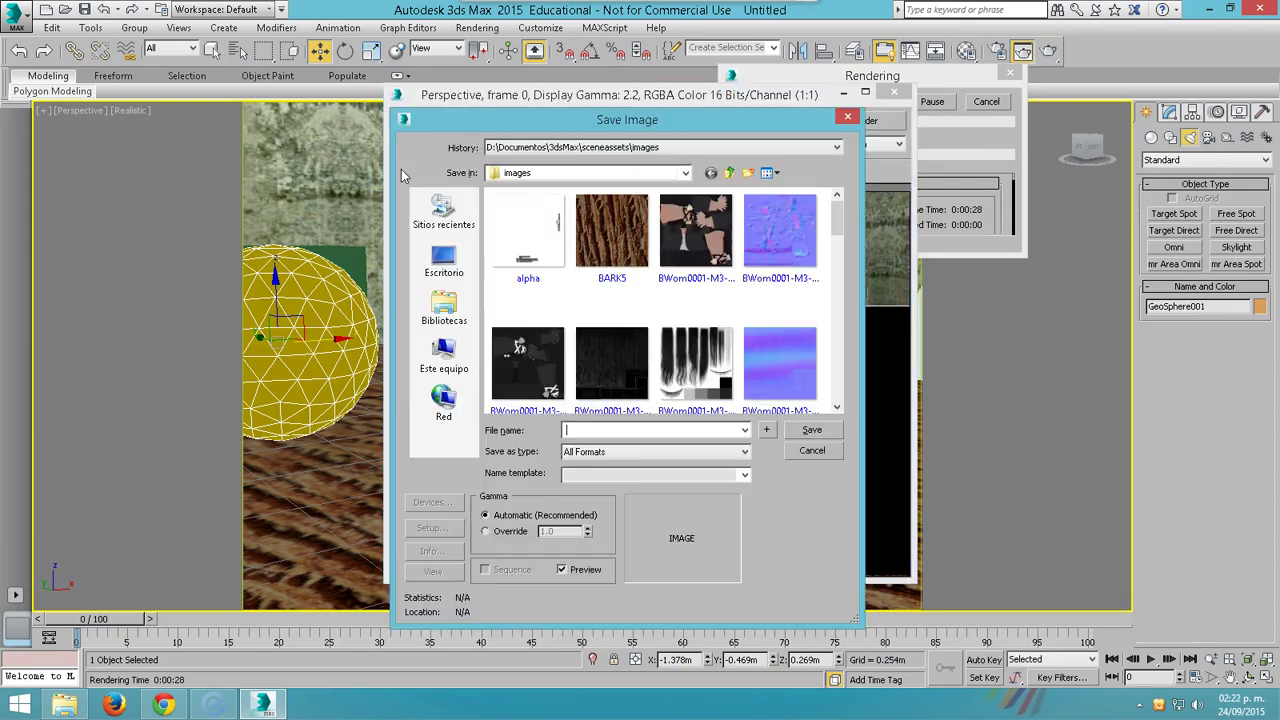
left_click_drag(605, 125, 343, 120)
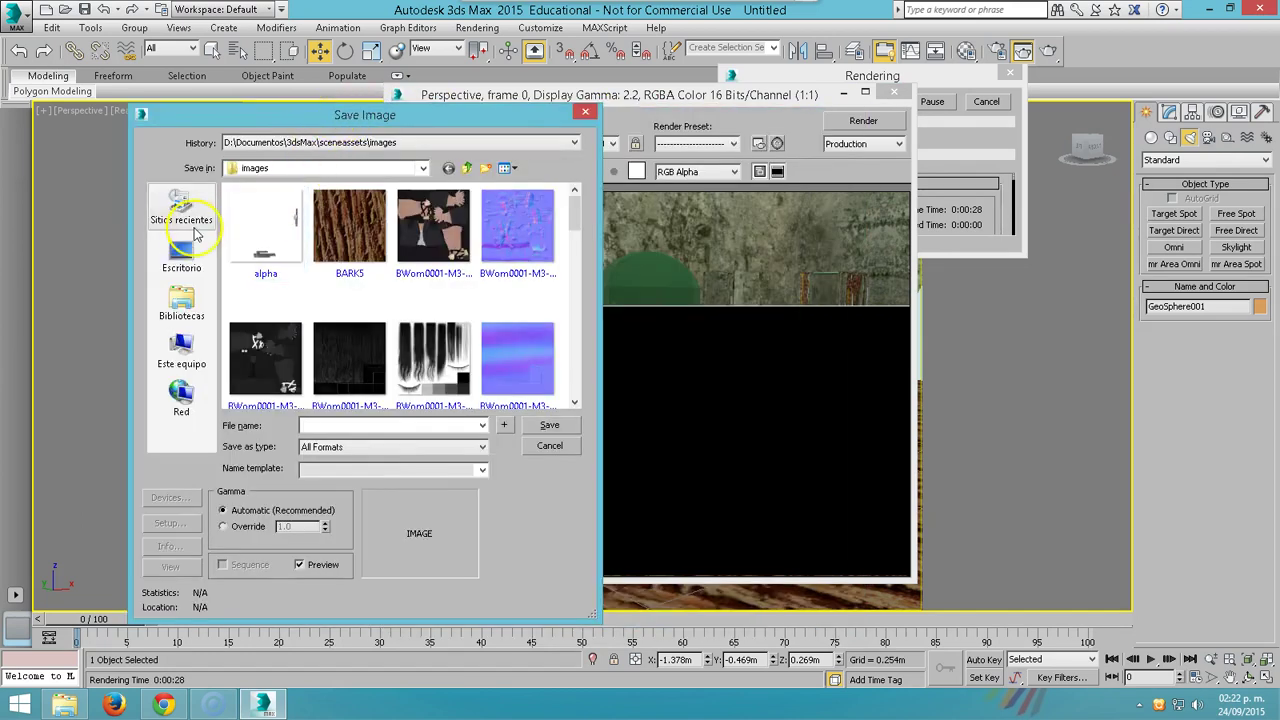
left_click(182, 255)
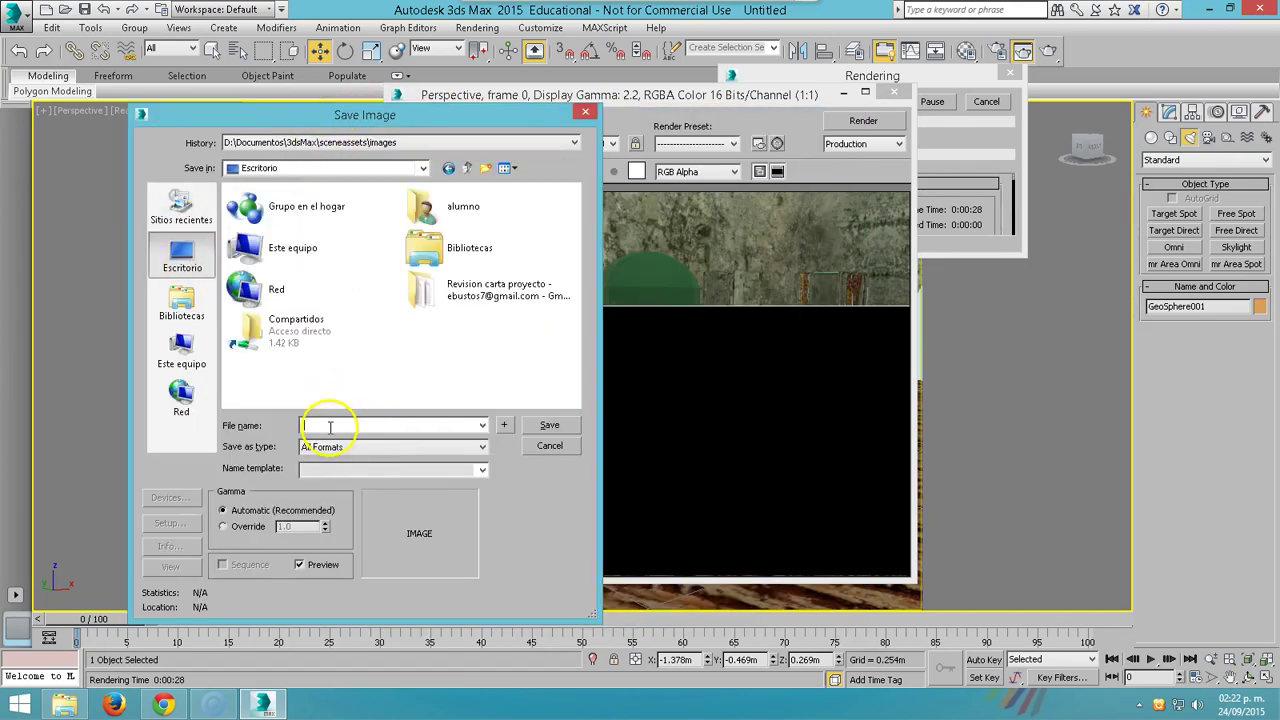
type("PRI")
left_click(355, 447)
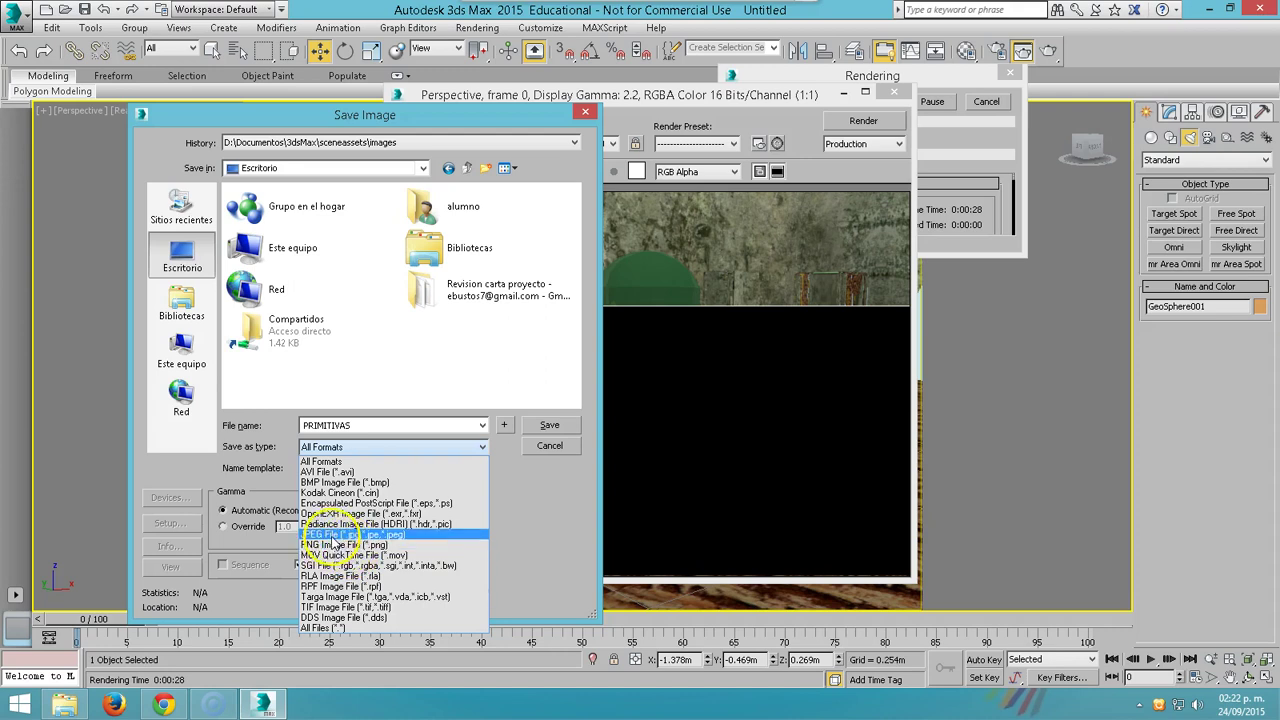
left_click(335, 535)
left_click(549, 424)
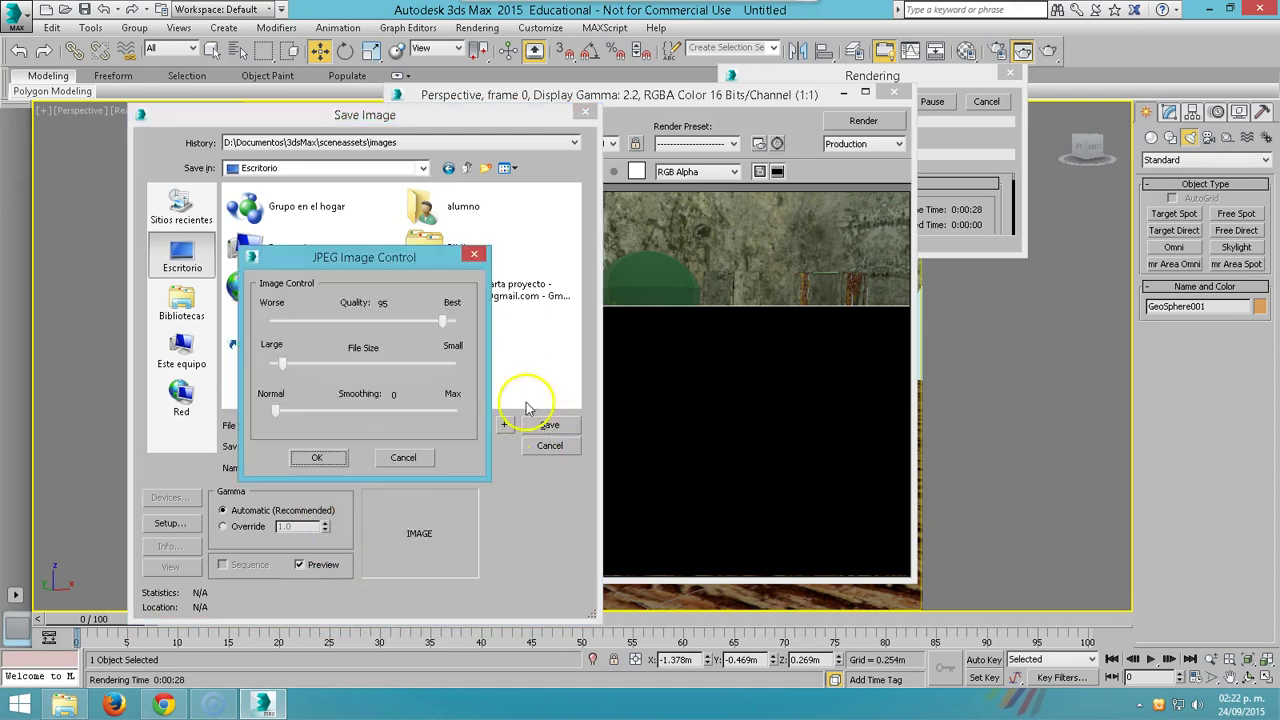
left_click_drag(445, 326, 463, 324)
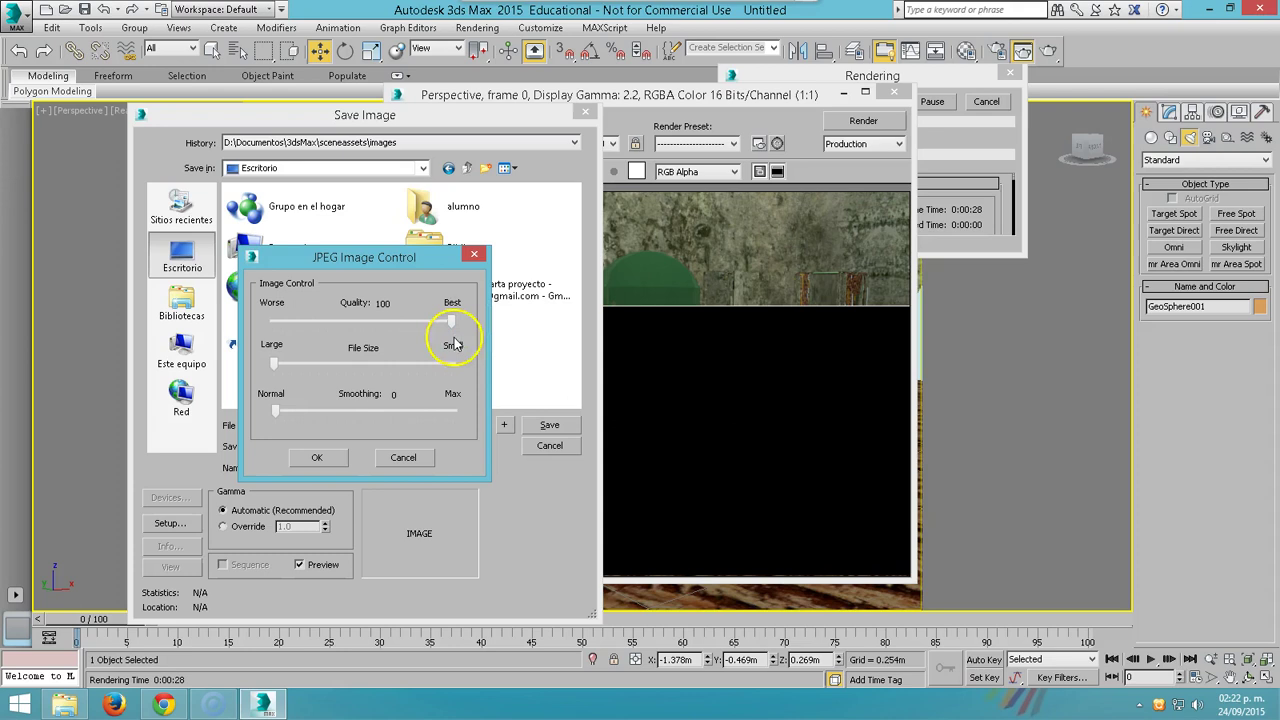
left_click(329, 457)
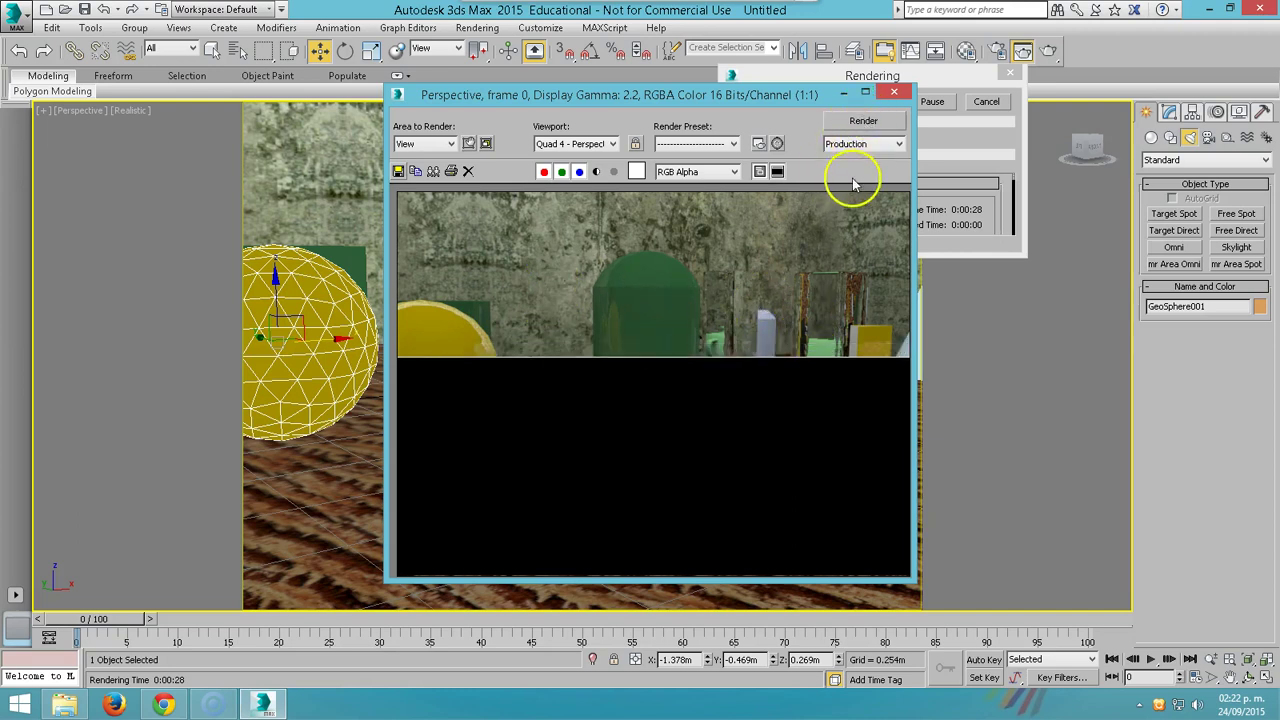
left_click(897, 94)
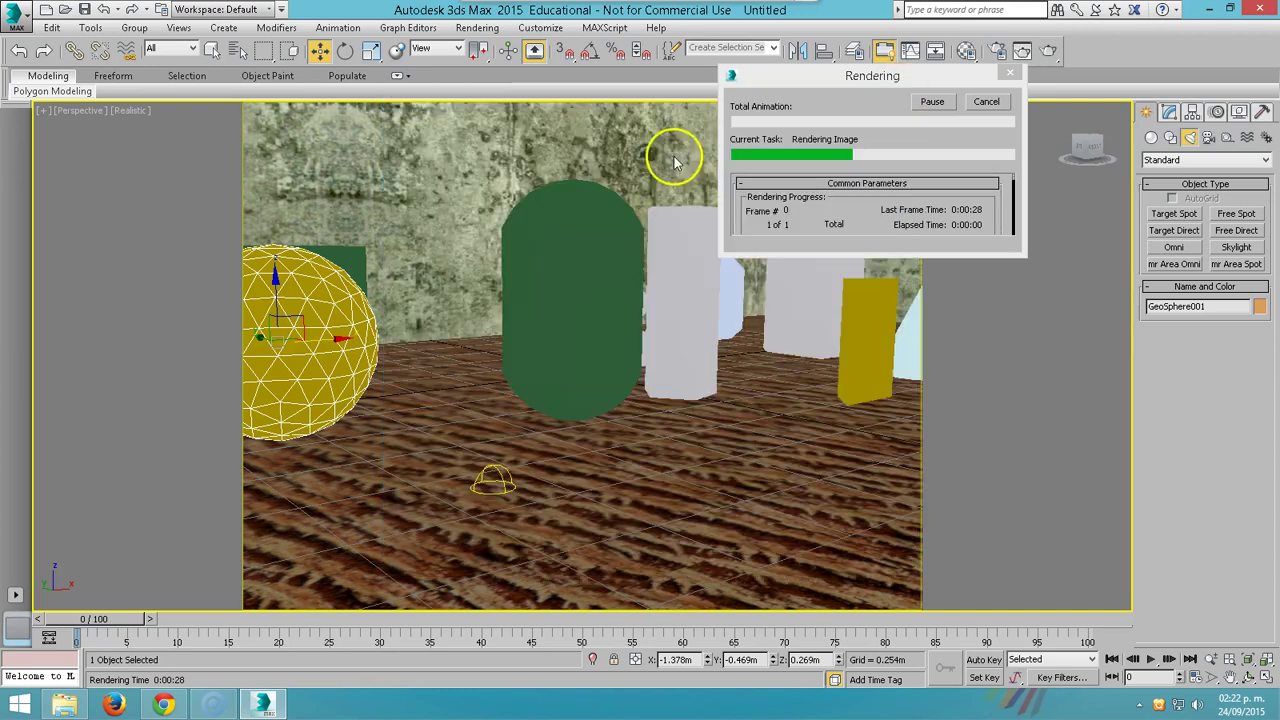